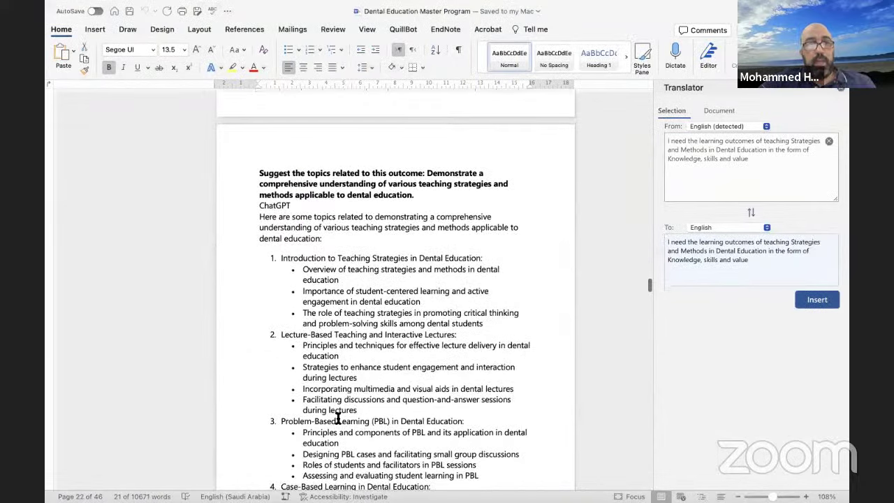
- In the Dental Education Master Program document, copy the prompt requesting 10 MCQS with case-study stems, 5 responses and explanation
scroll(338, 418, "down", 20)
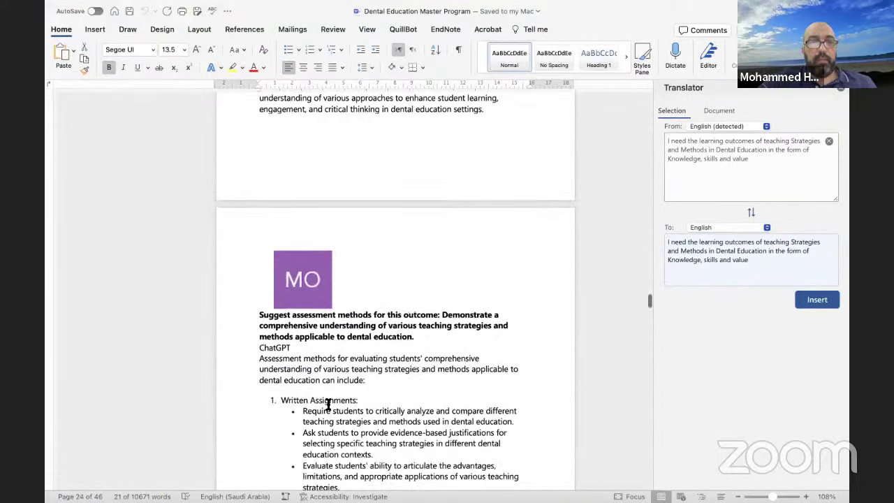
scroll(338, 418, "down", 15)
scroll(329, 405, "down", 12)
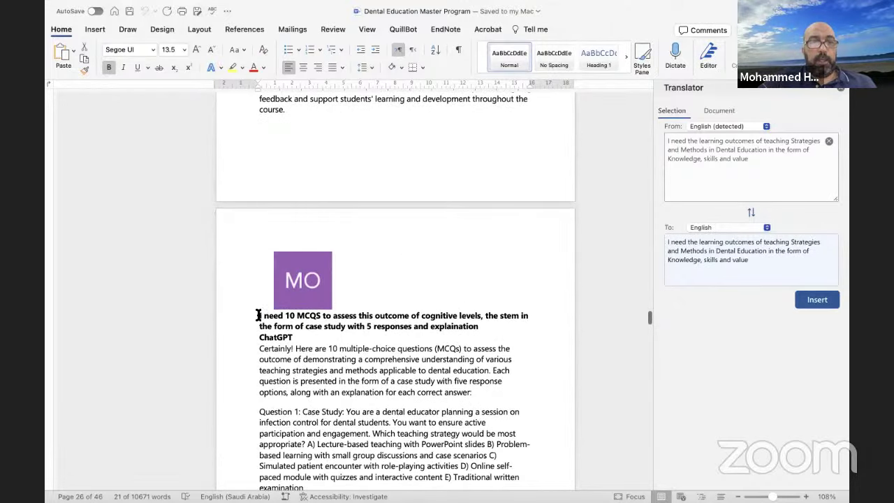
left_click_drag(260, 315, 460, 326)
key("ctrl+c")
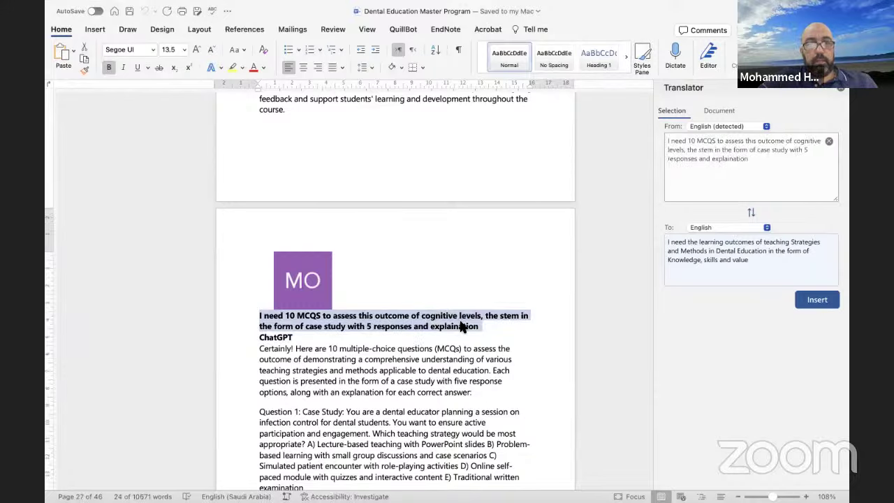
- Switch to ChatGPT and replace "Could you" in the draft message with "I need" and the copied MCQ prompt, before the curriculum outcome
key("super+Tab")
scroll(460, 316, "down", 6)
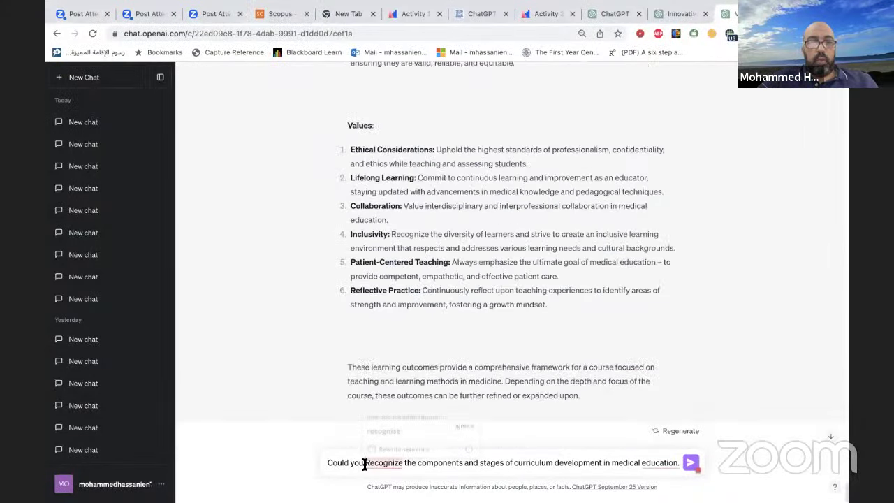
left_click_drag(363, 463, 300, 459)
type("I")
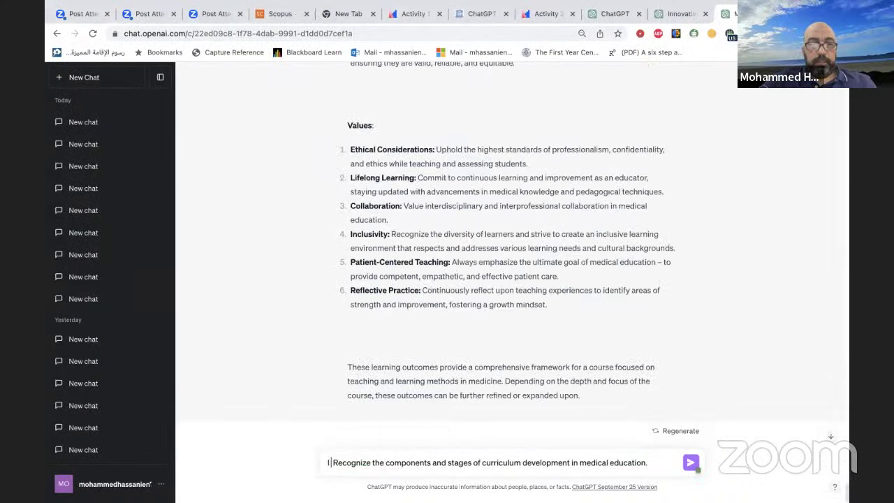
type(" need")
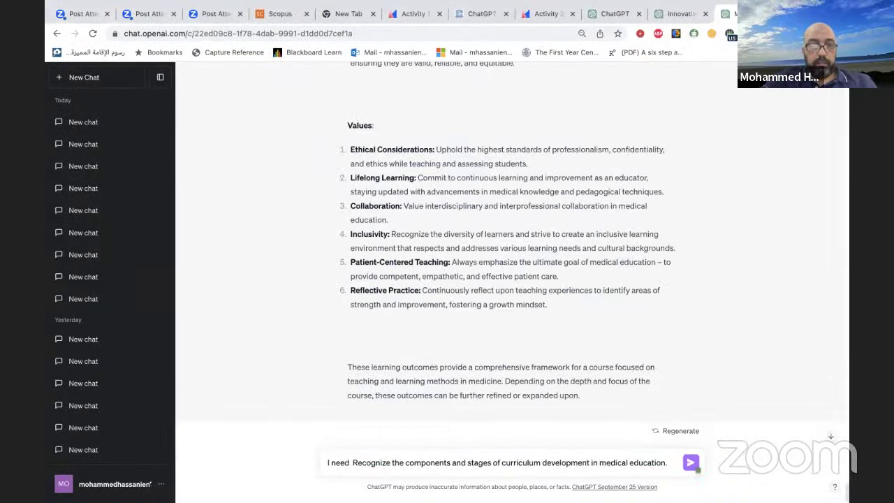
key("ctrl+v")
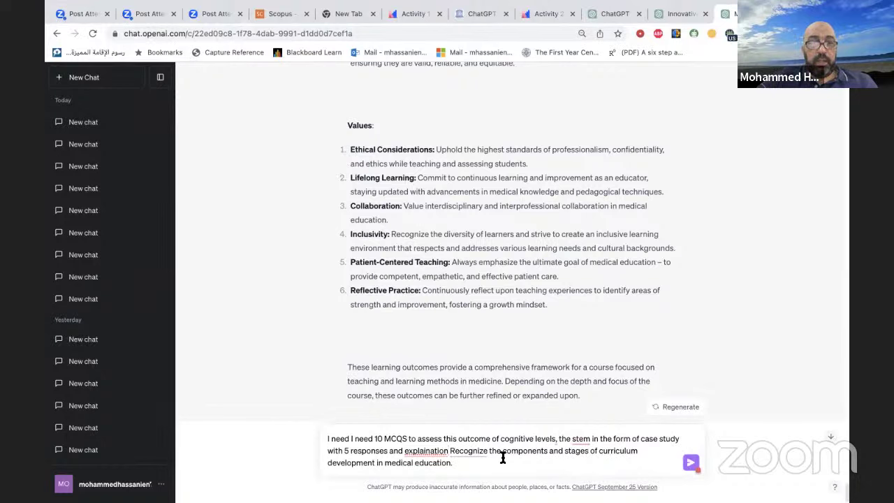
- Insert ", this is the outcome" between the pasted prompt and "Recognize the components and stages of curriculum development", and send the message
left_click(451, 451, "shift")
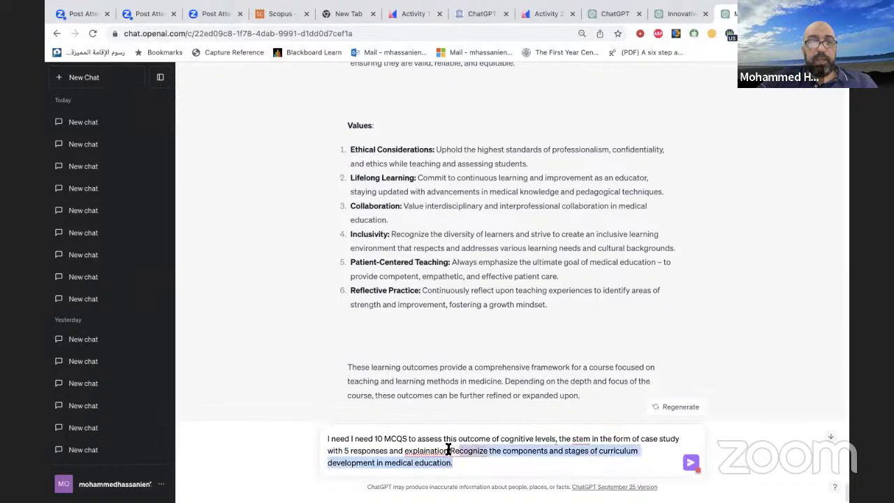
left_click(449, 450)
type(".")
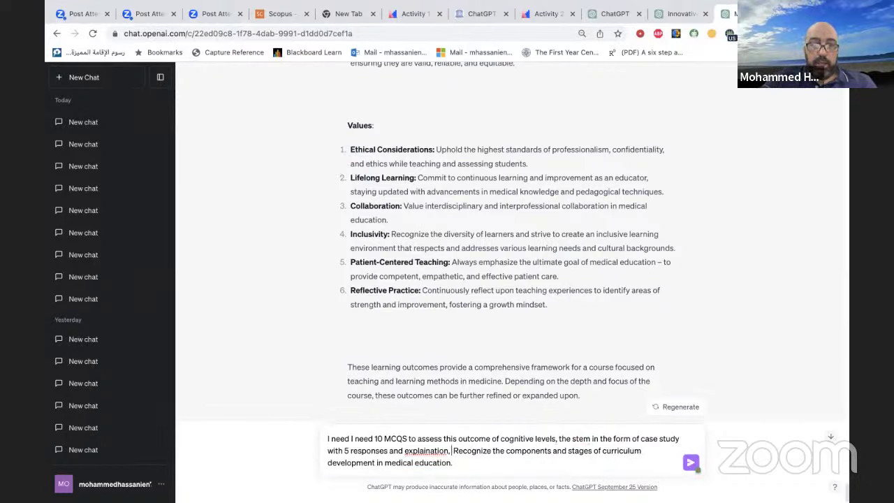
key("BackSpace")
type(", this ")
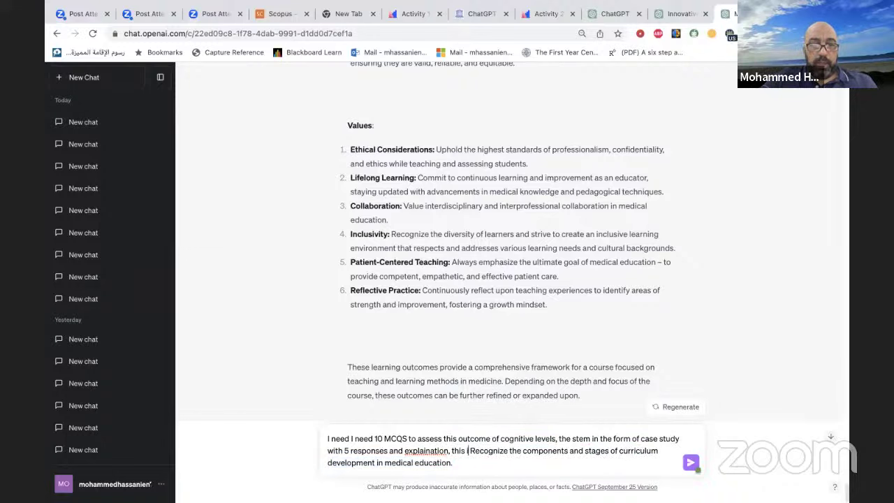
type("is the ou")
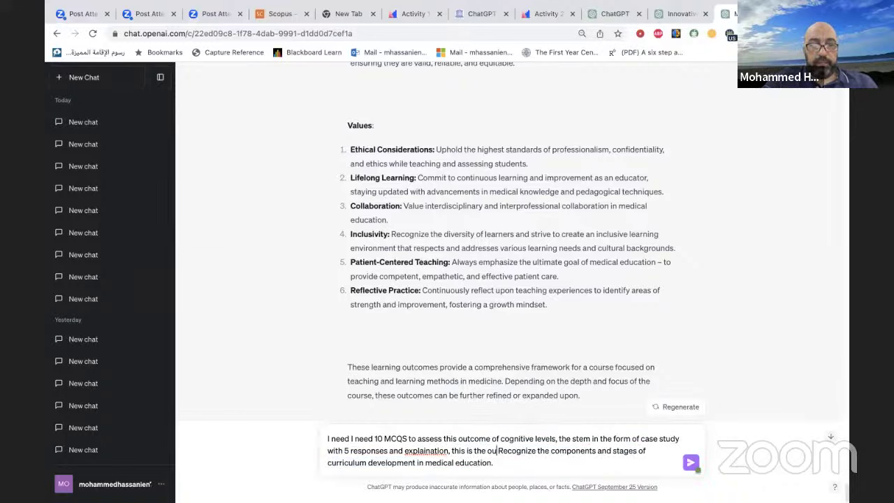
type("tcome")
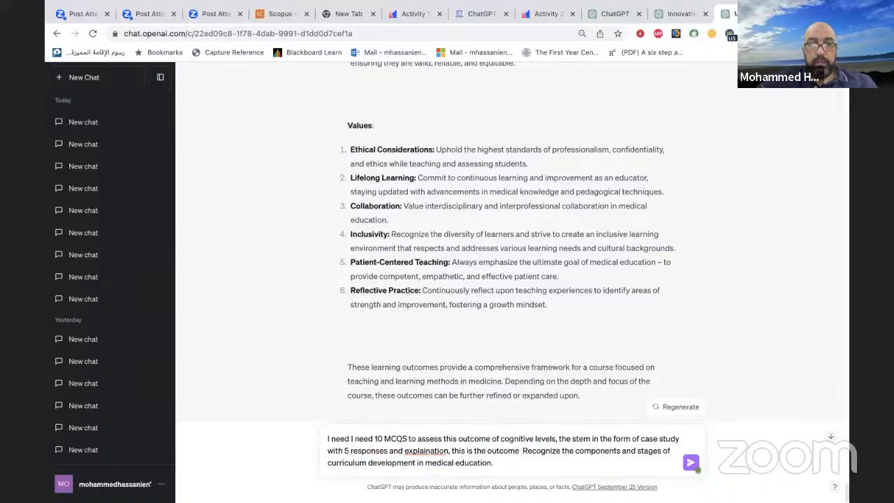
left_click(691, 462)
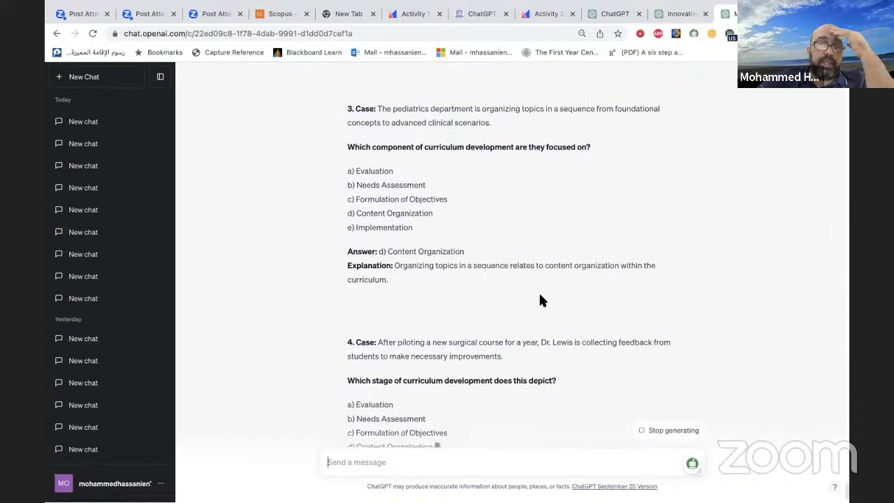
- Look over the generated case questions and draft the follow-up message "I neit more cognitive"
scroll(463, 357, "up", 2)
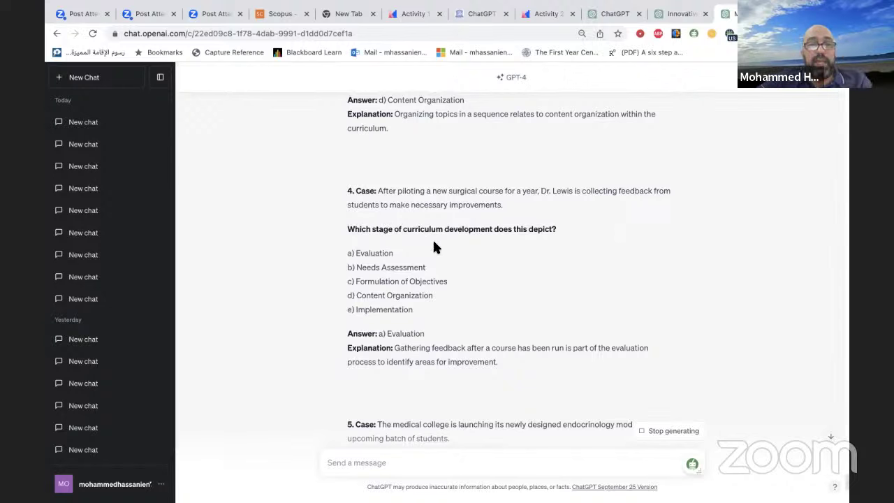
scroll(432, 238, "down", 1)
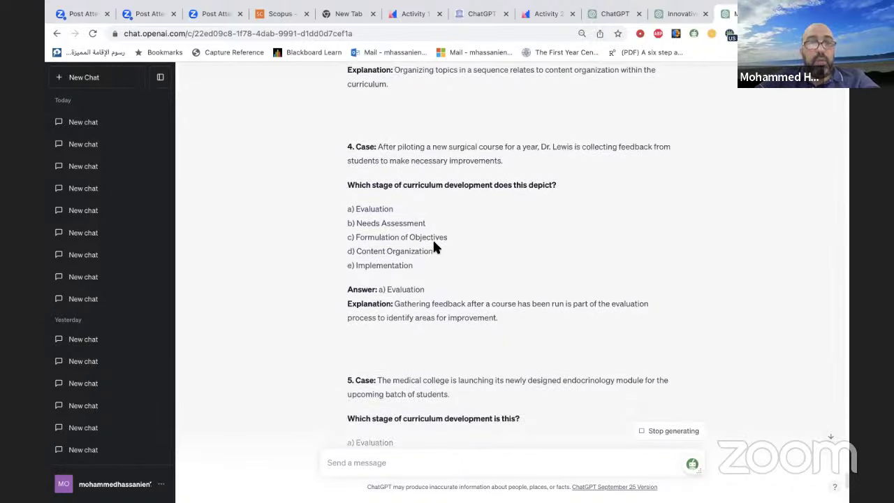
scroll(337, 404, "down", 2)
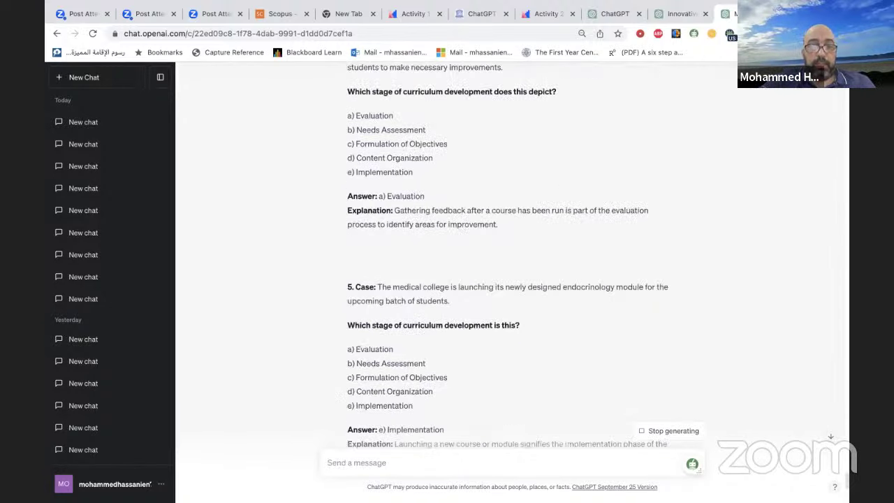
type("I need")
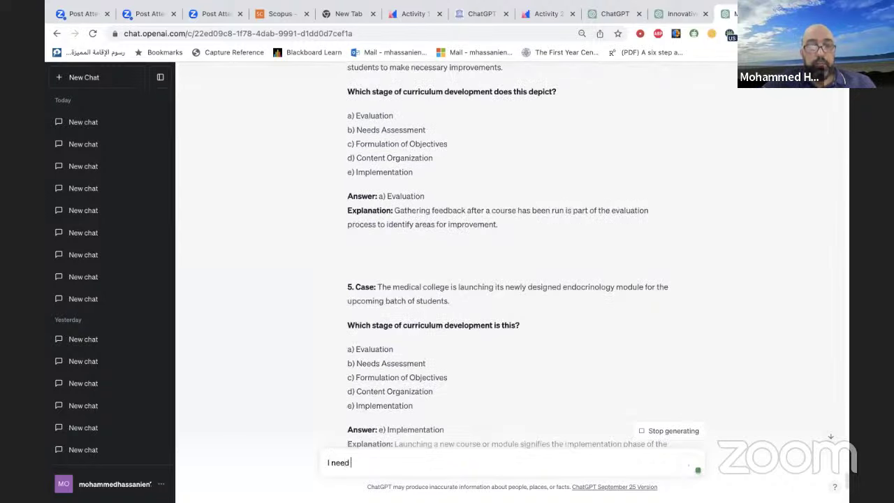
type(" the")
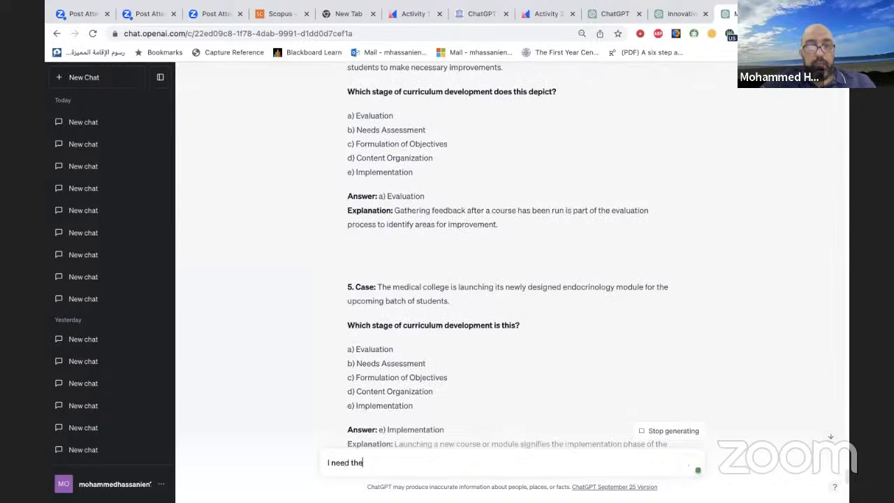
key("BackSpace")
key("BackSpace")
key("BackSpace")
key("BackSpace")
key("BackSpace")
key("BackSpace")
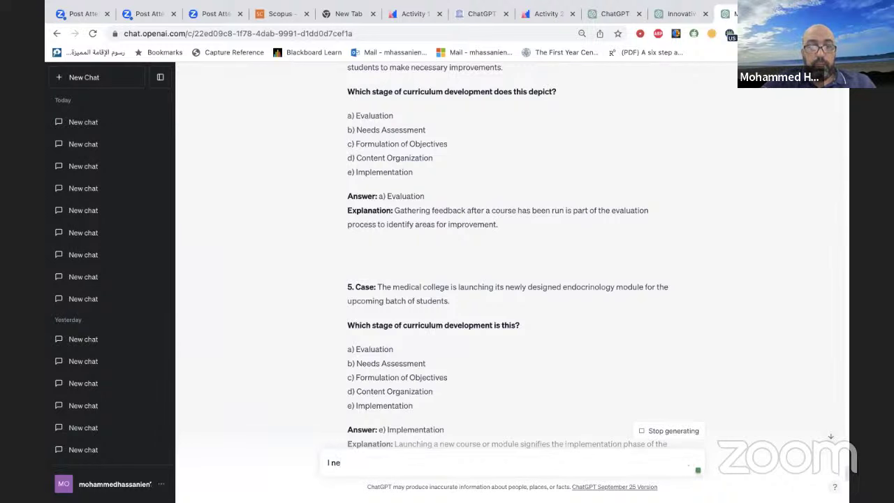
type("it more ")
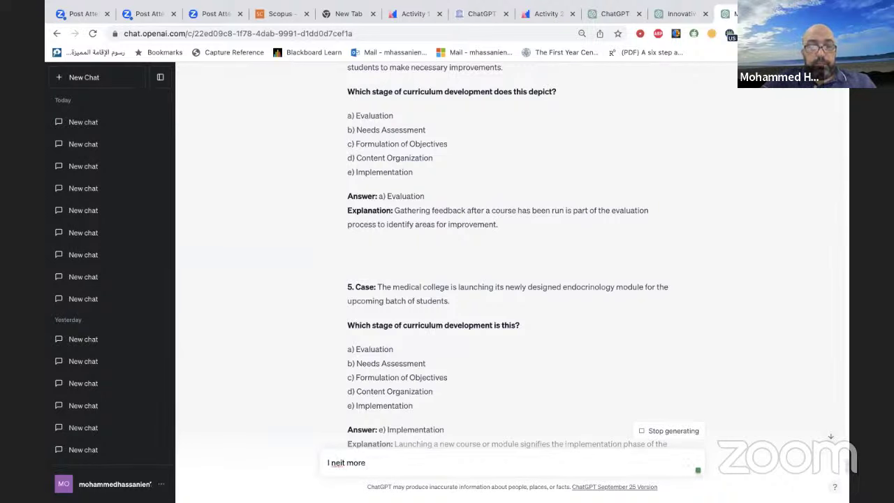
type("cogniti")
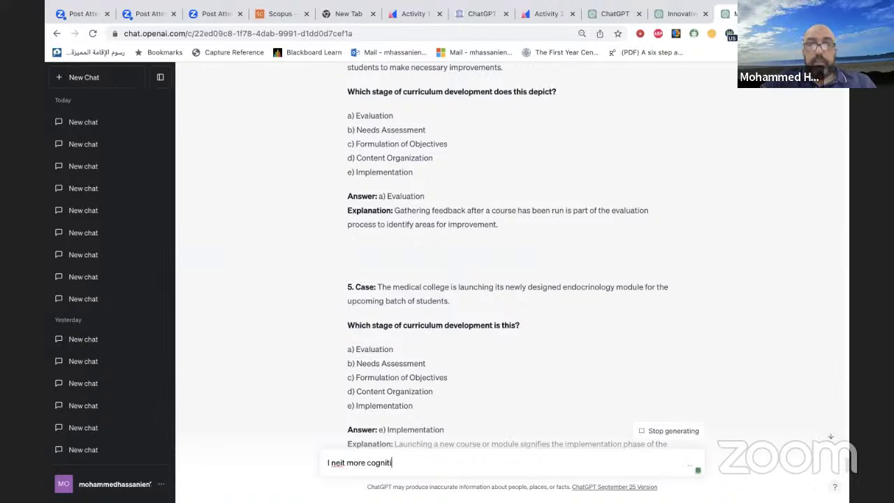
type("ve")
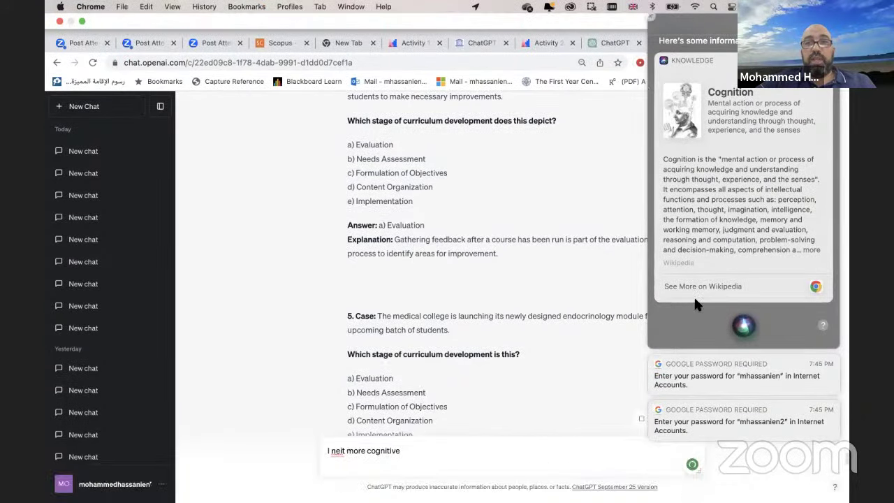
- Dismiss the Siri results covering the chat and send the drafted follow-up message
right_click(650, 89)
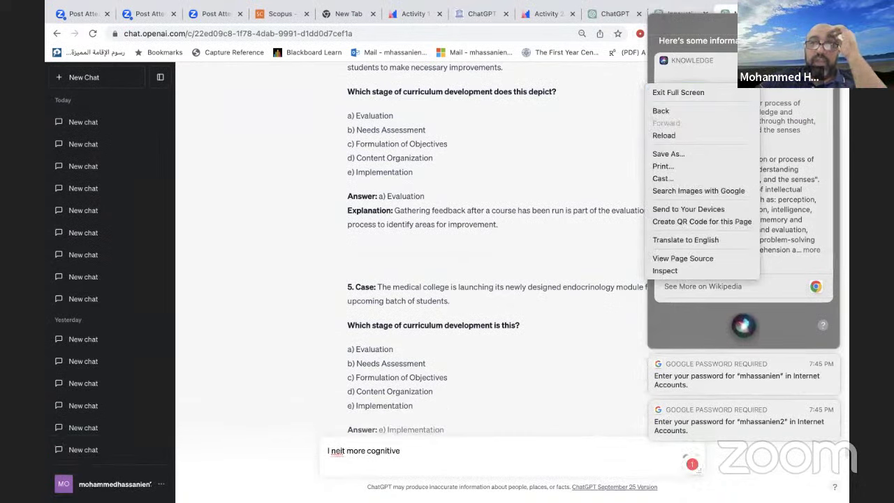
left_click(651, 13)
left_click(650, 13)
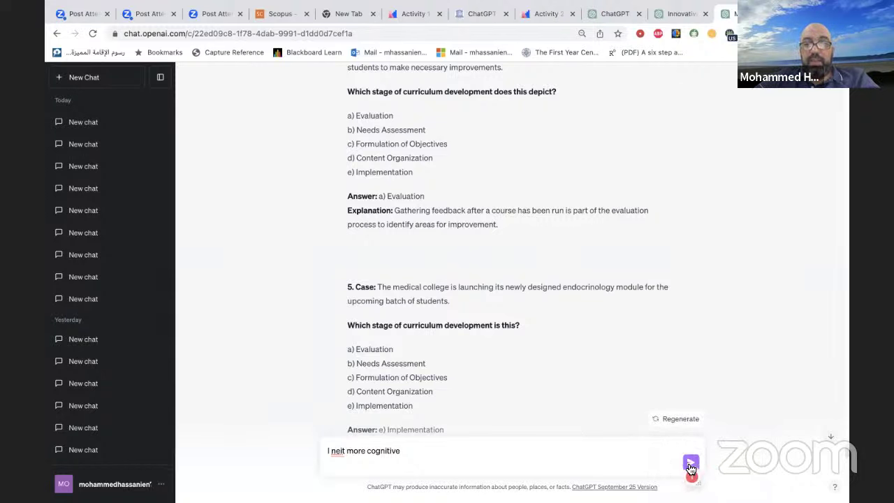
left_click(690, 465)
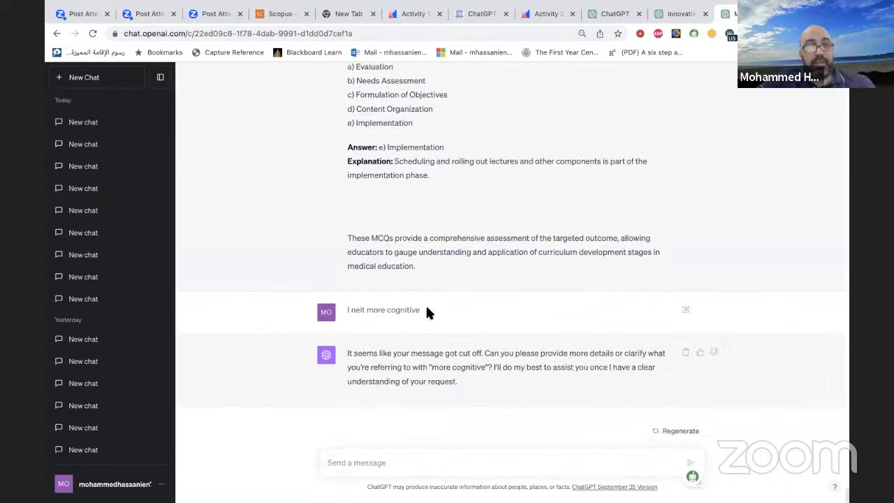
- Send ChatGPT the clarified request "I need the questions more cognitive"
left_click(359, 457)
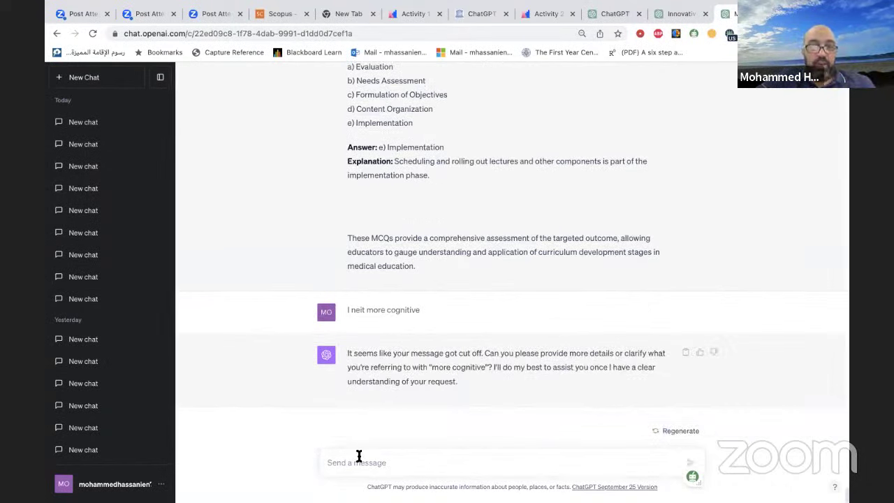
type("I need ")
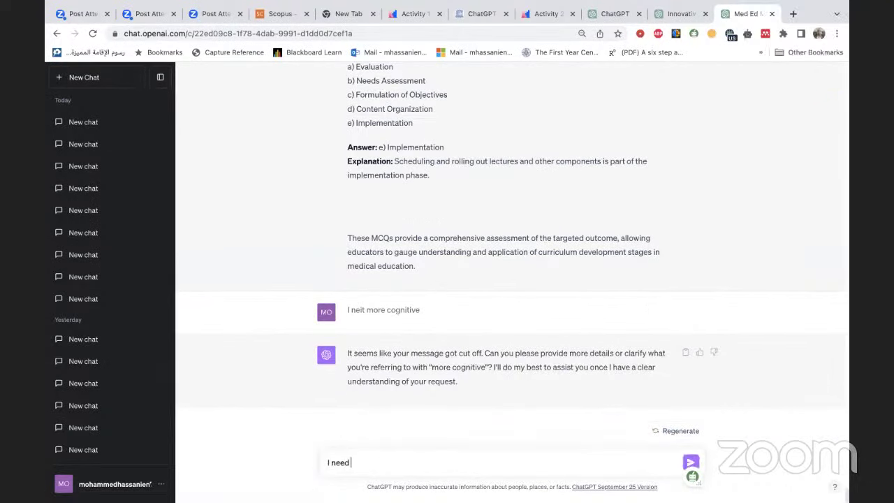
type("the ques")
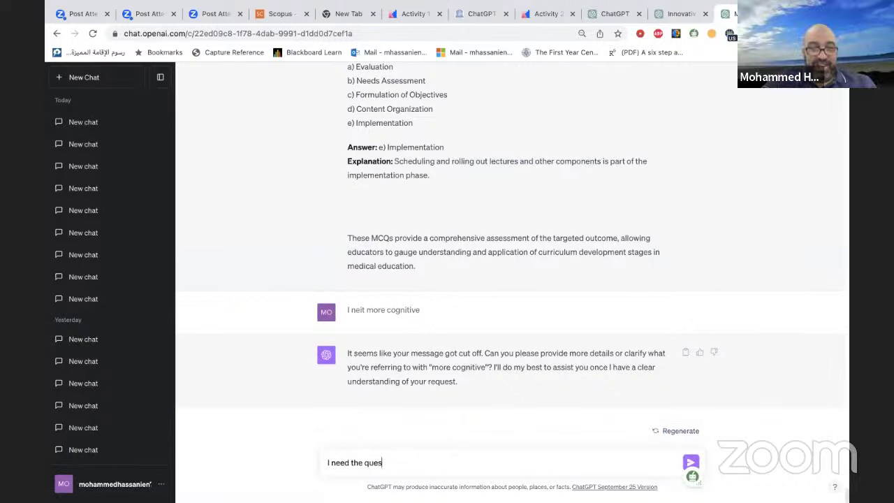
type("tions mo")
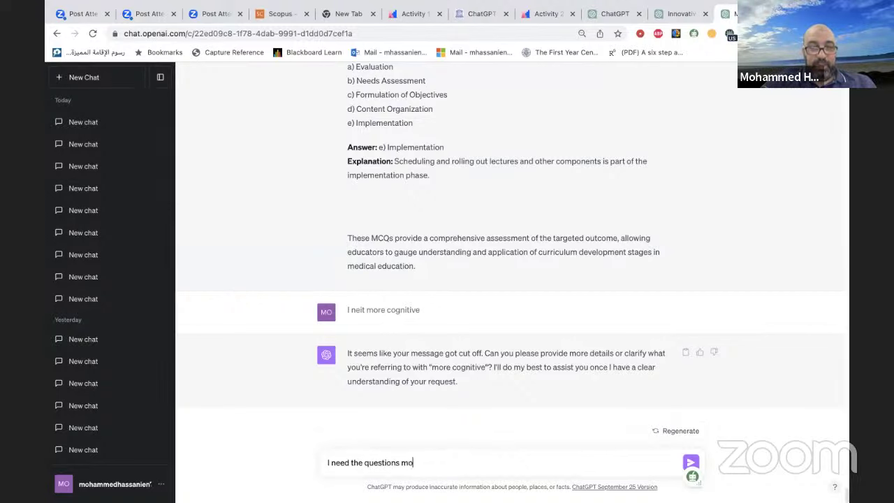
type("re")
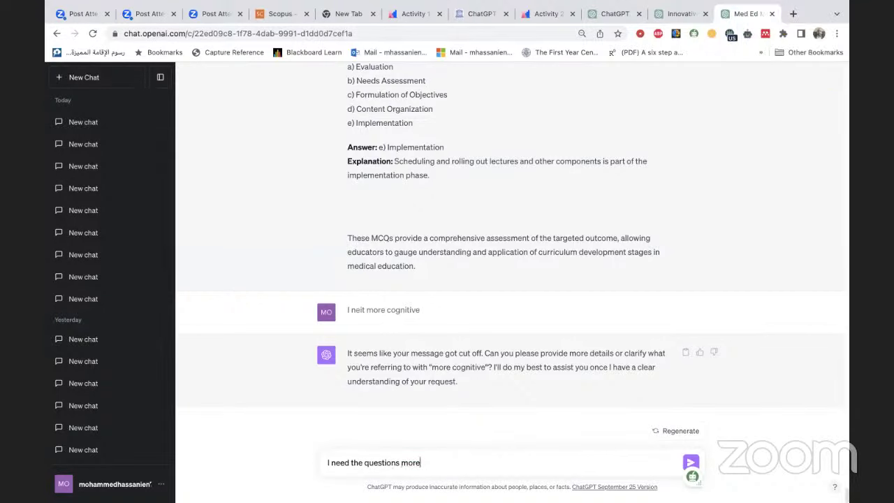
type("b e cognitiv")
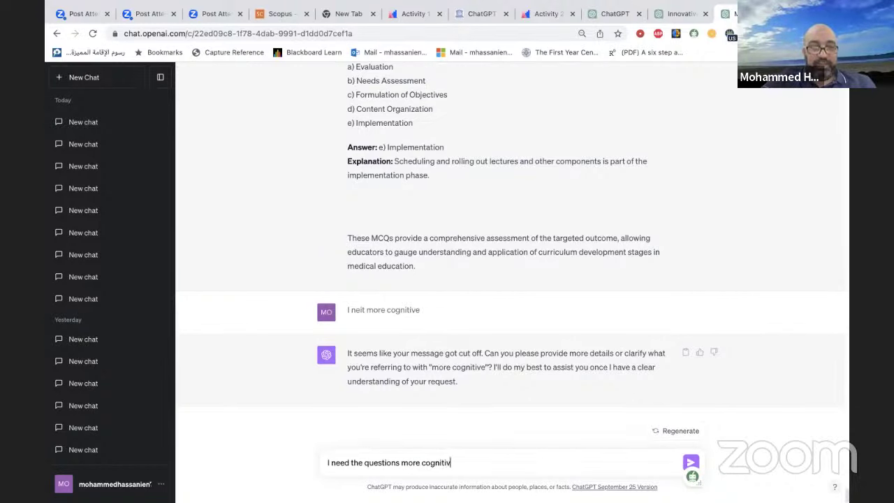
type("e")
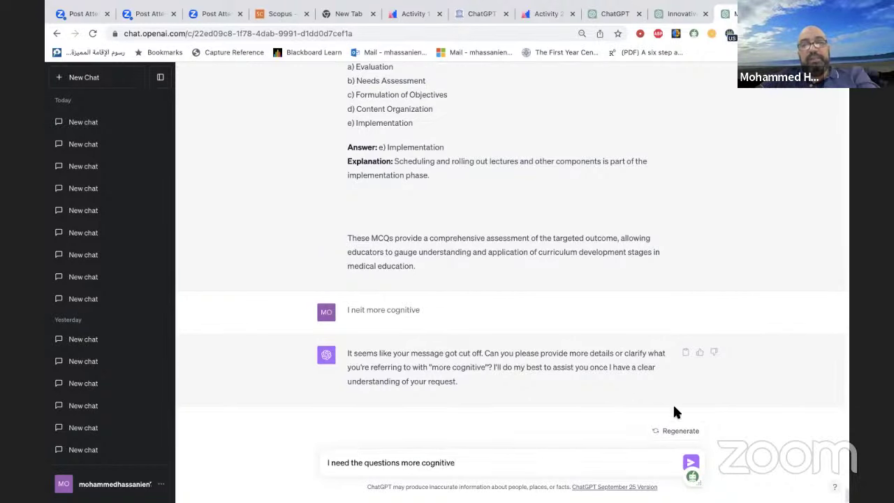
key("Return")
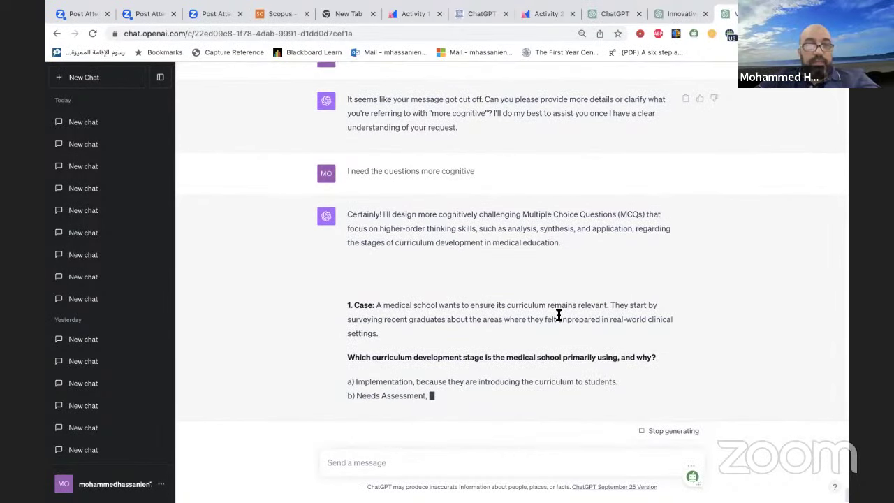
- Switch to the Dental Education Master Program document in Word, examine the sample case-study MCQs and recent-references prompt, and return to ChatGPT
key("super+Tab")
scroll(398, 315, "down", 3)
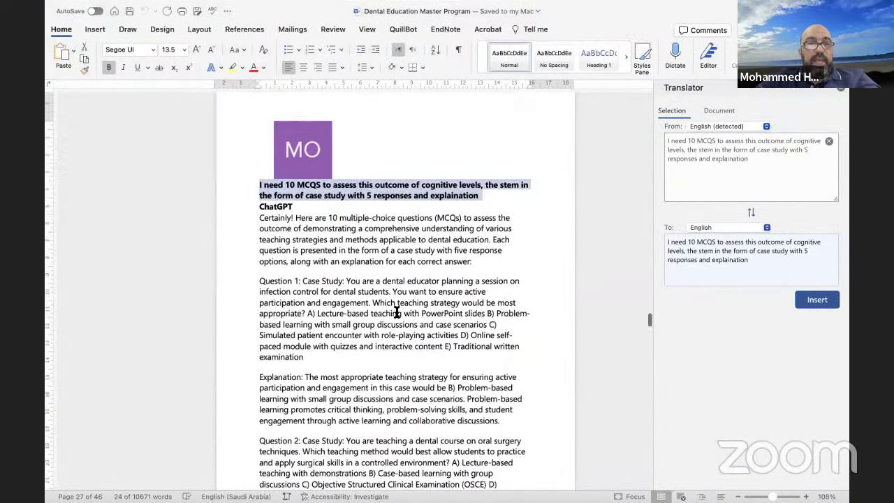
scroll(396, 313, "down", 10)
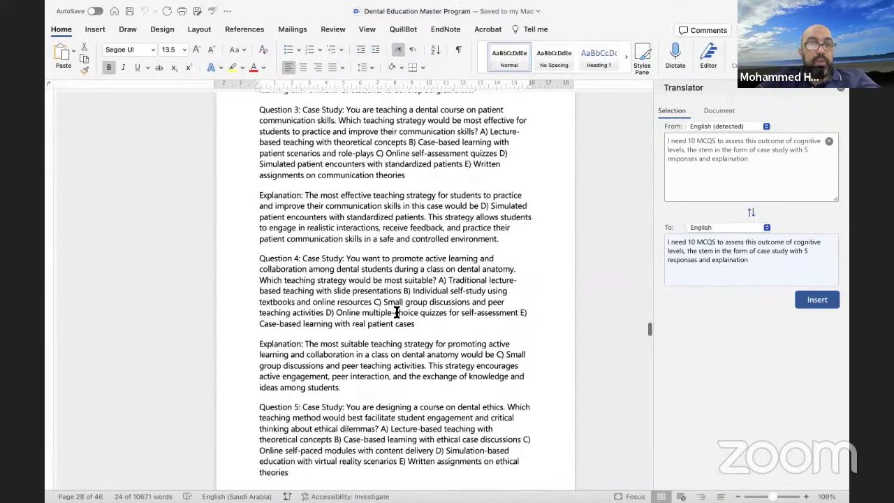
scroll(396, 313, "down", 5)
scroll(396, 312, "down", 8)
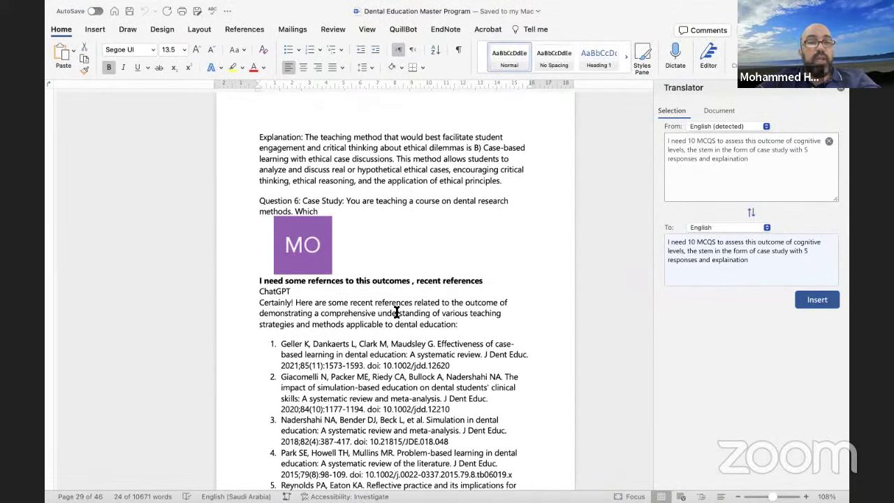
scroll(396, 313, "down", 4)
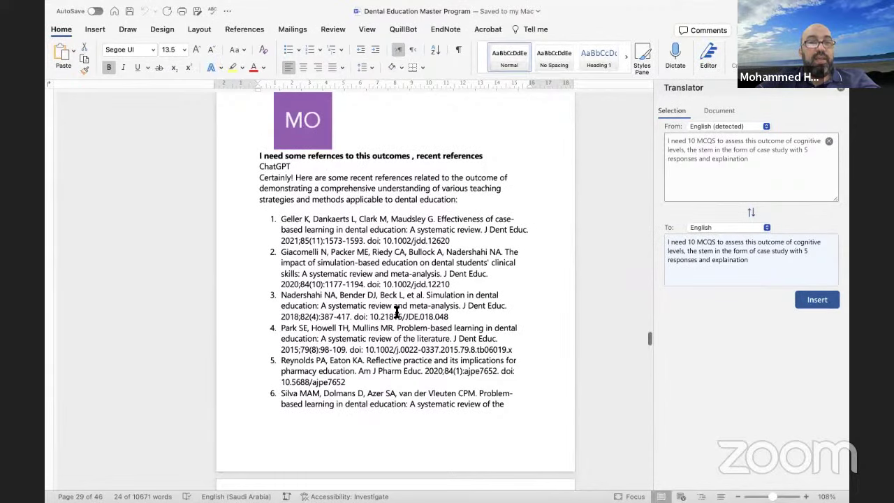
scroll(396, 312, "down", 10)
key("ctrl+Left")
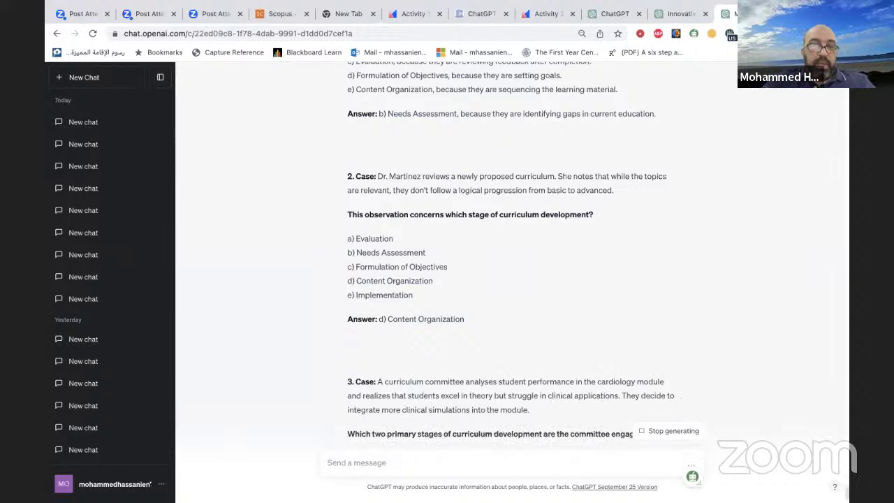
- Send ChatGPT the message "For the same outcome I need 10 extended matching questions"
type("For th")
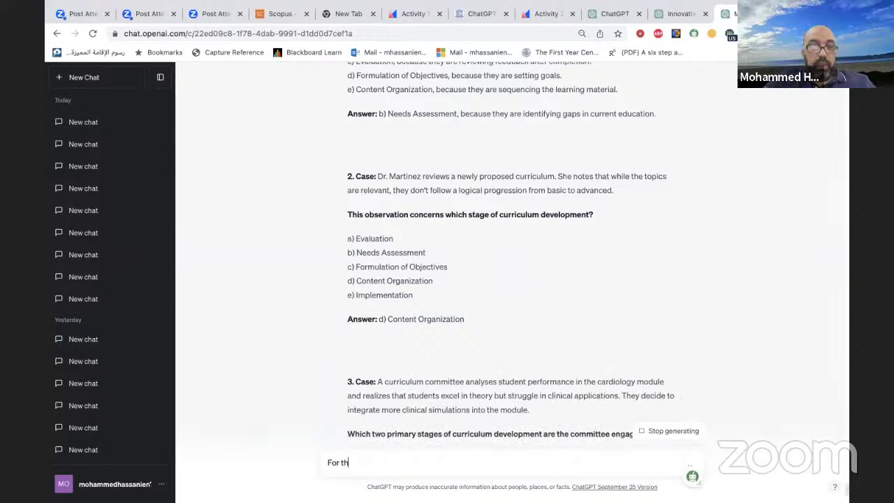
type("e sam")
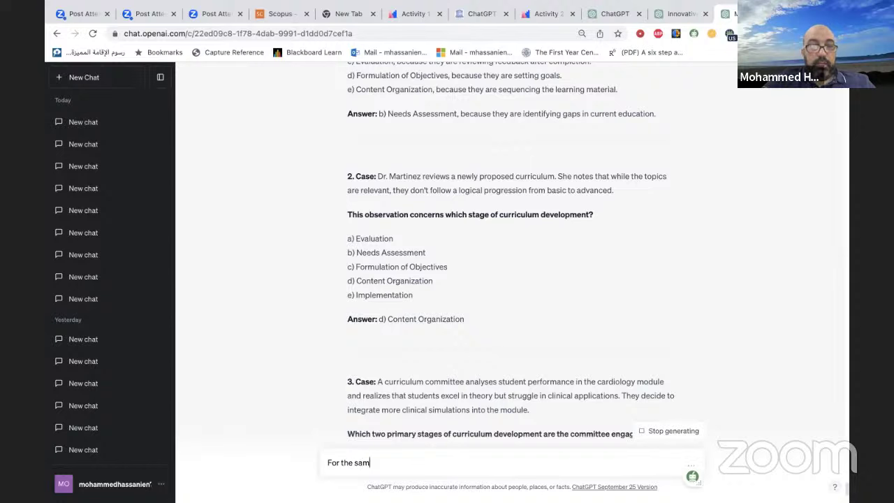
type("e ")
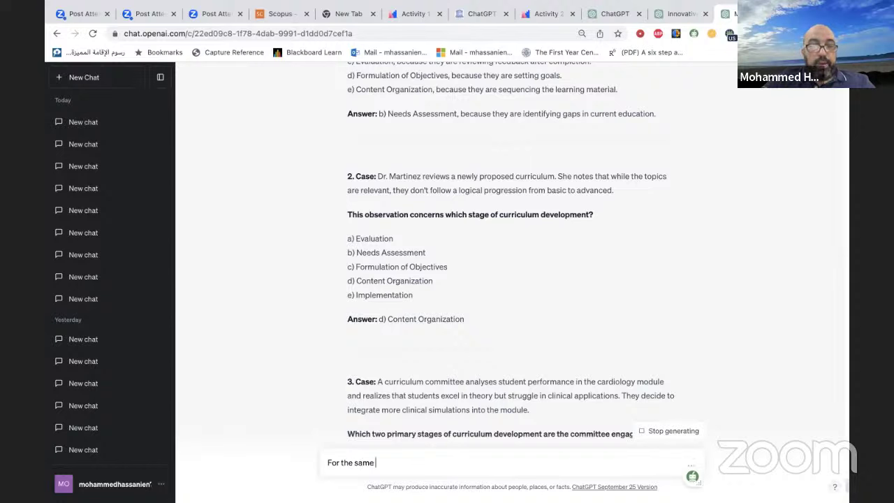
type("outco")
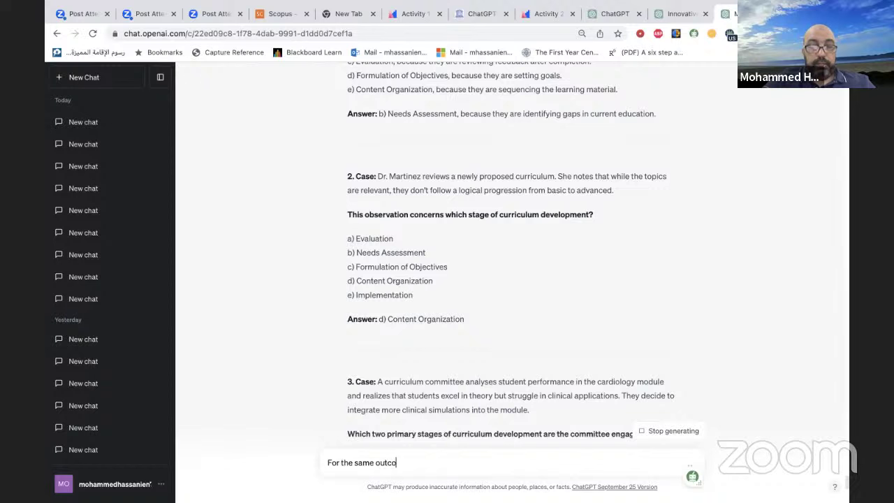
type("me I ne")
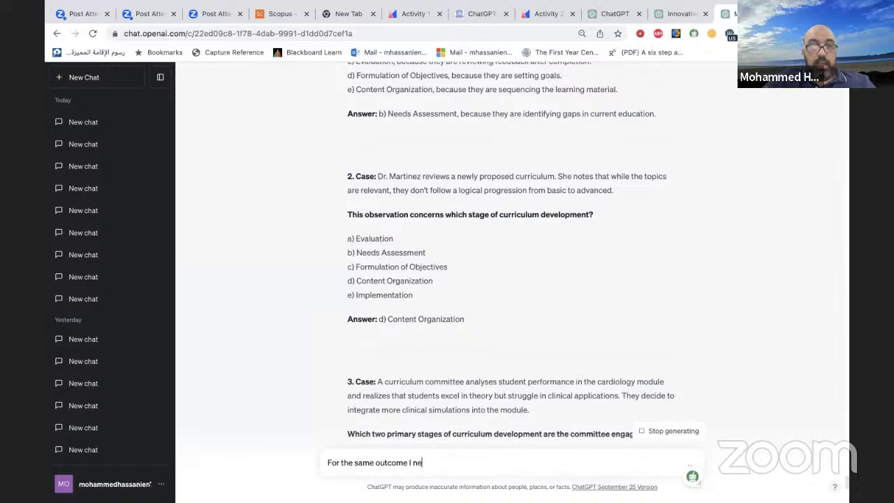
type("ed 10")
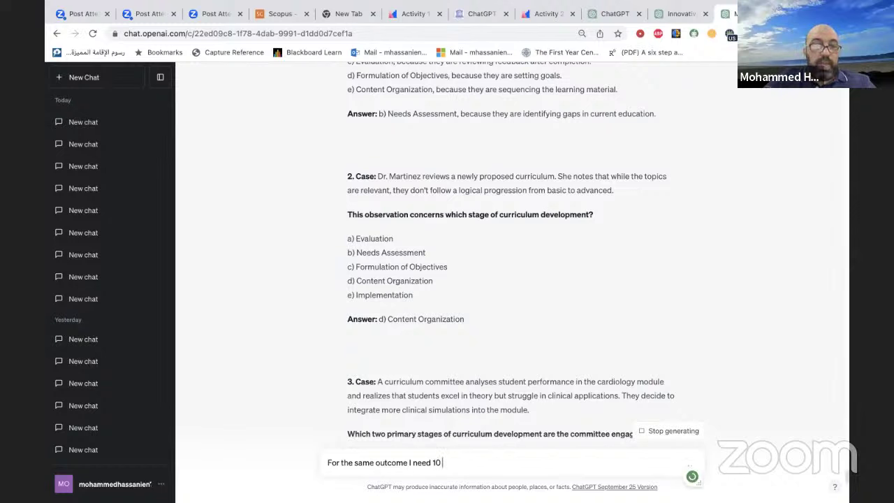
type("0 exten")
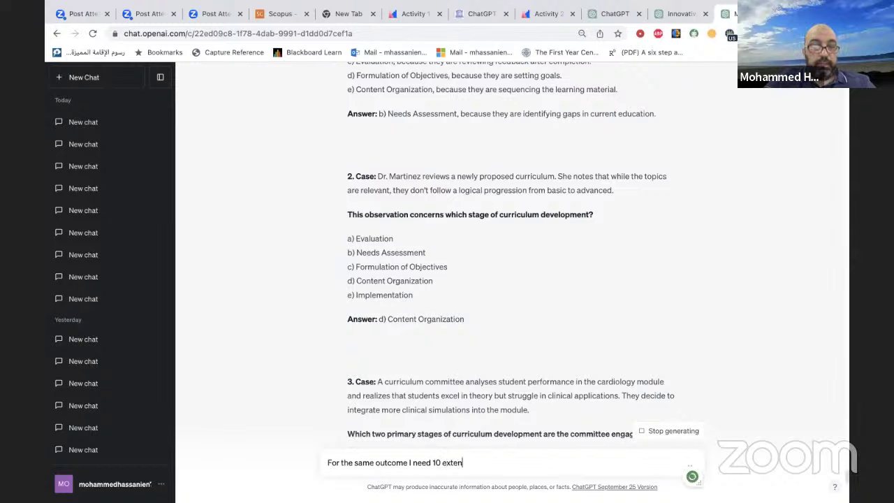
type("ded matc")
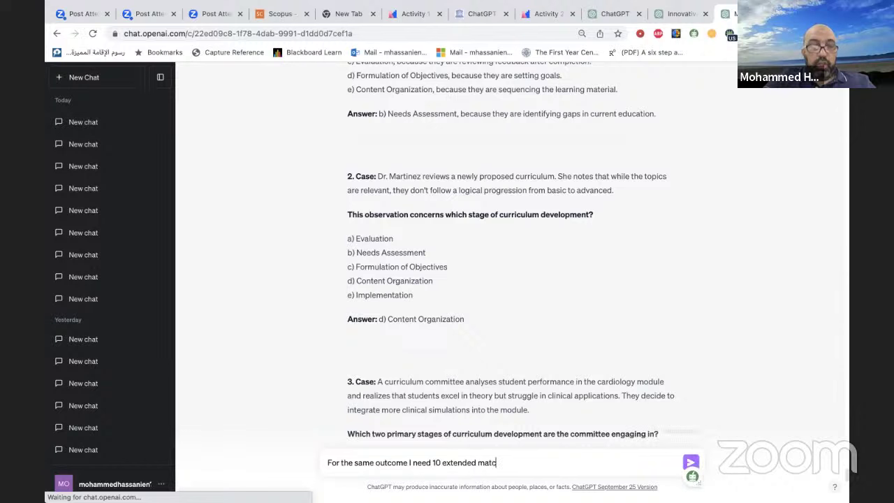
type("hing que")
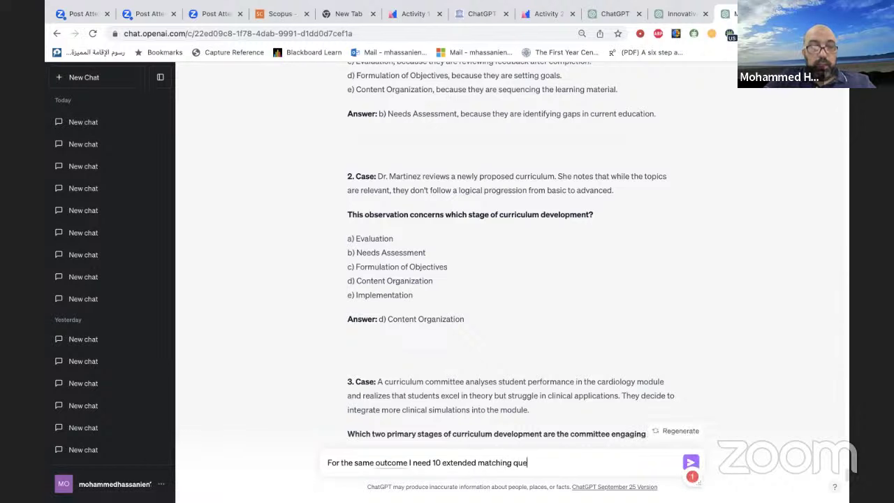
type("xtion")
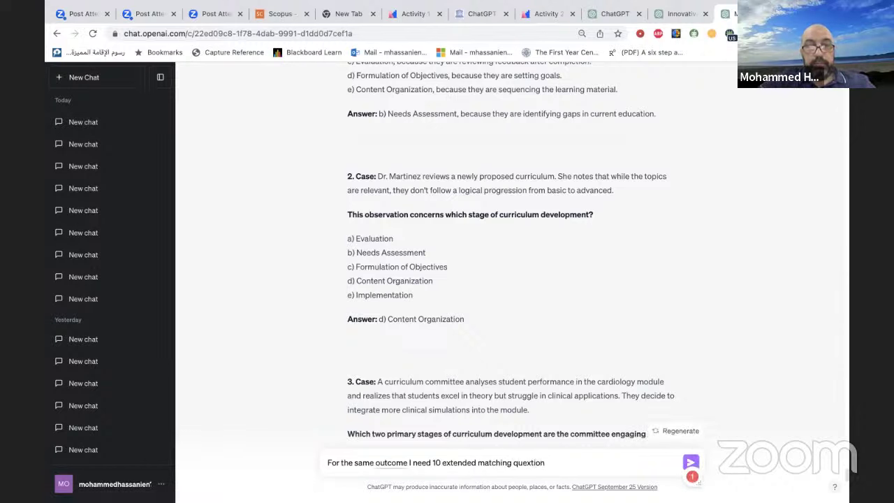
key("BackSpace")
key("BackSpace")
key("BackSpace")
key("BackSpace")
key("BackSpace")
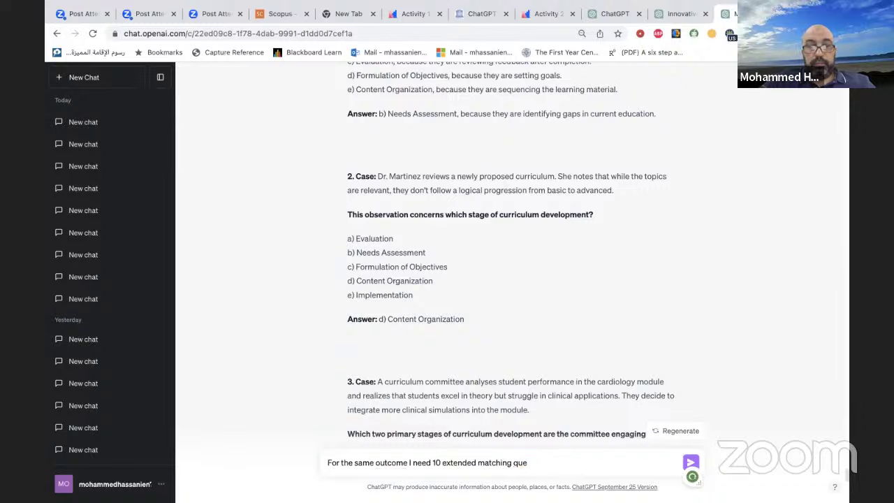
type("stions")
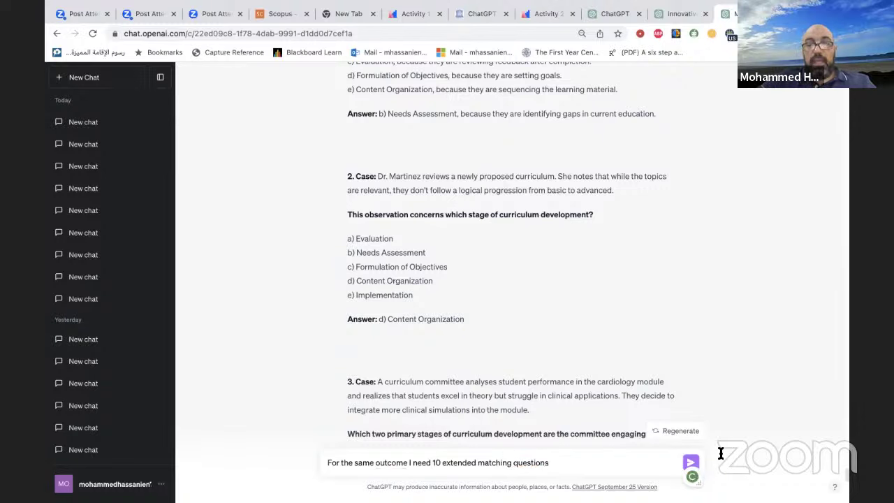
left_click(690, 464)
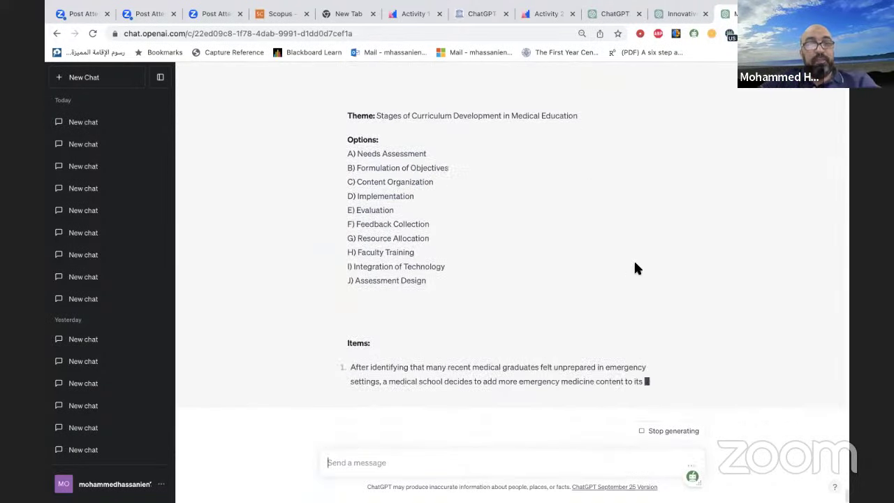
- Examine the theme, answer options and items of the generated extended matching questions
scroll(635, 267, "up", 2)
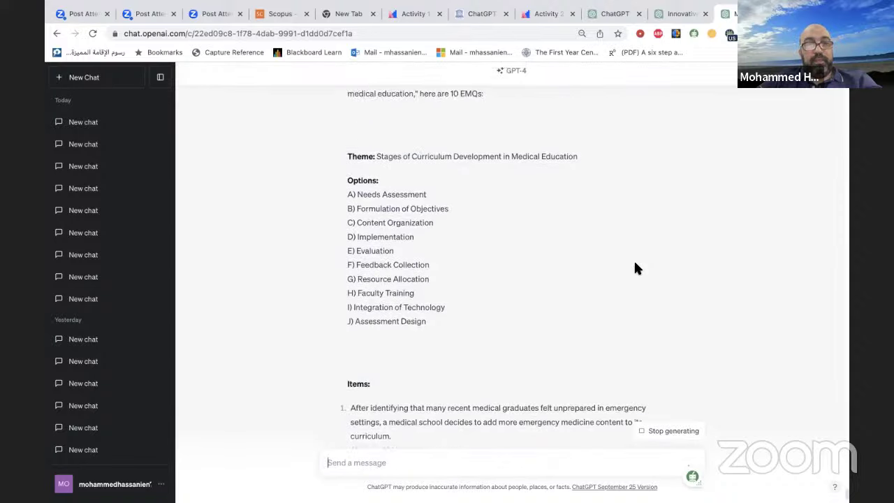
scroll(635, 266, "down", 4)
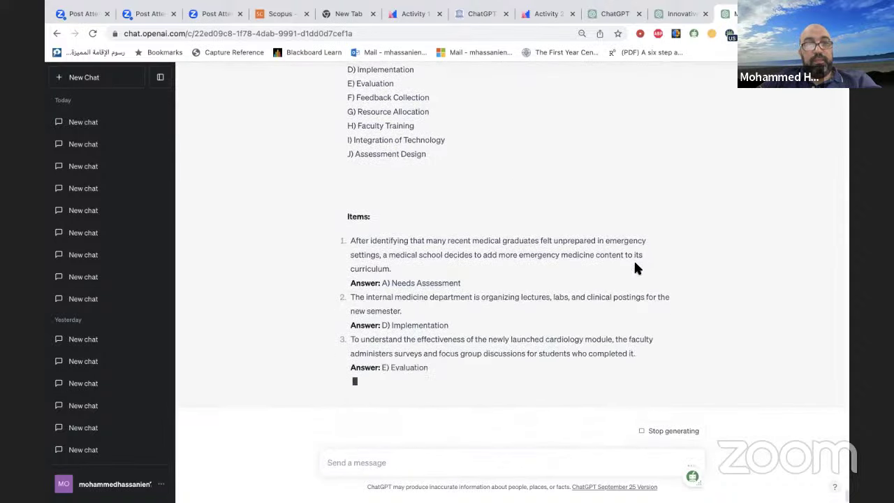
scroll(635, 265, "up", 2)
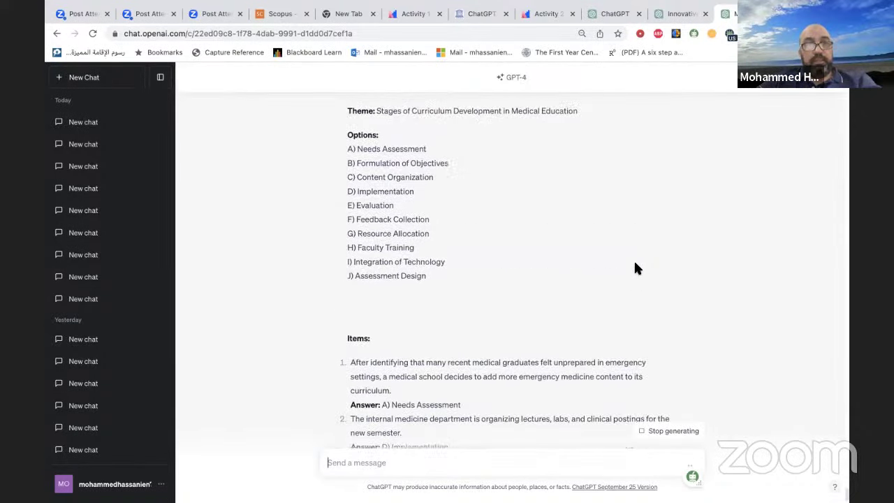
scroll(635, 268, "up", 3)
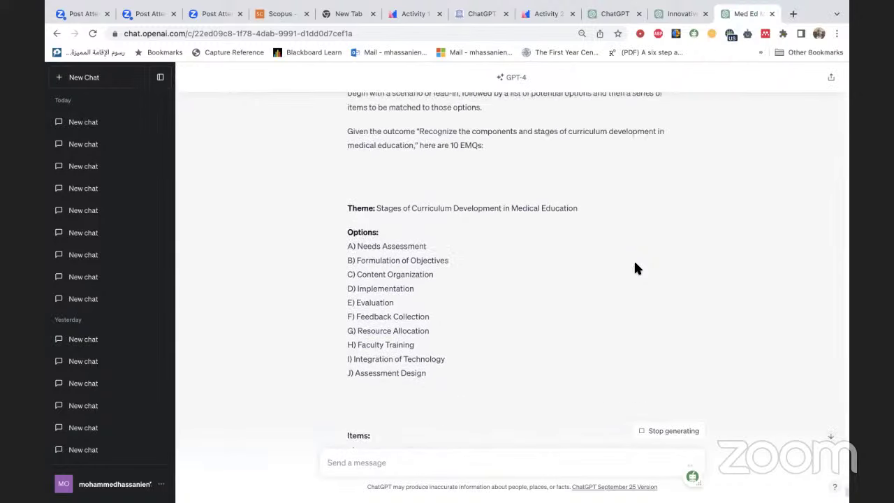
scroll(635, 267, "down", 3)
scroll(636, 268, "down", 3)
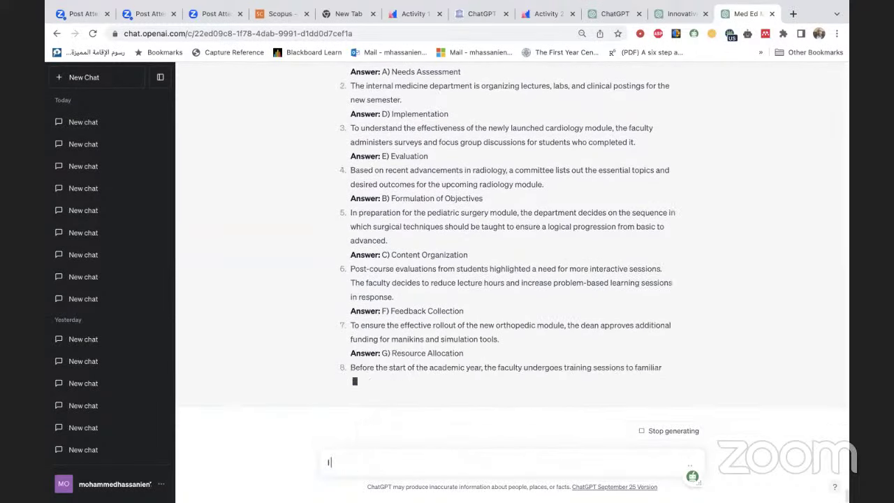
- Send ChatGPT the message "I need 10 essay questions?"
type("I need 10 ")
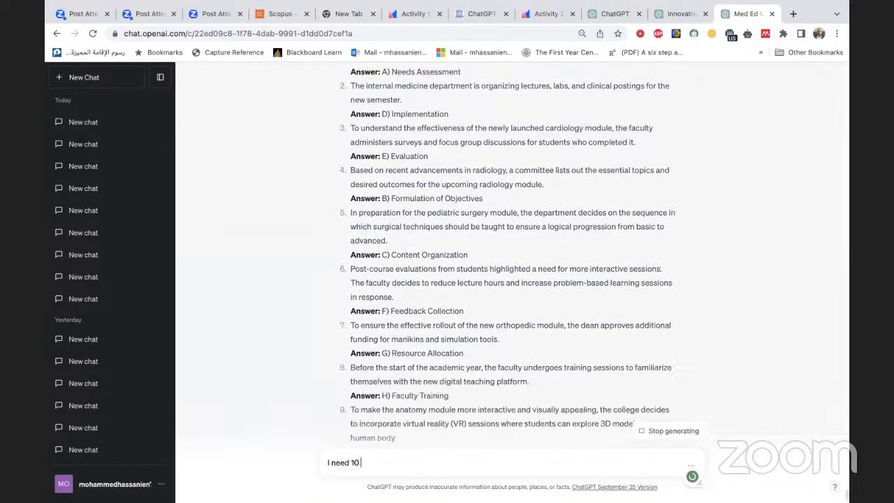
type("essay ques")
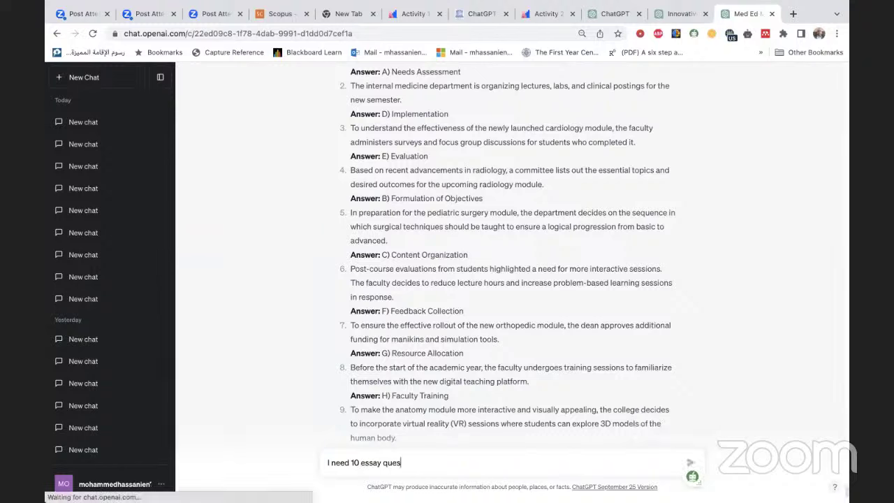
type("tions?")
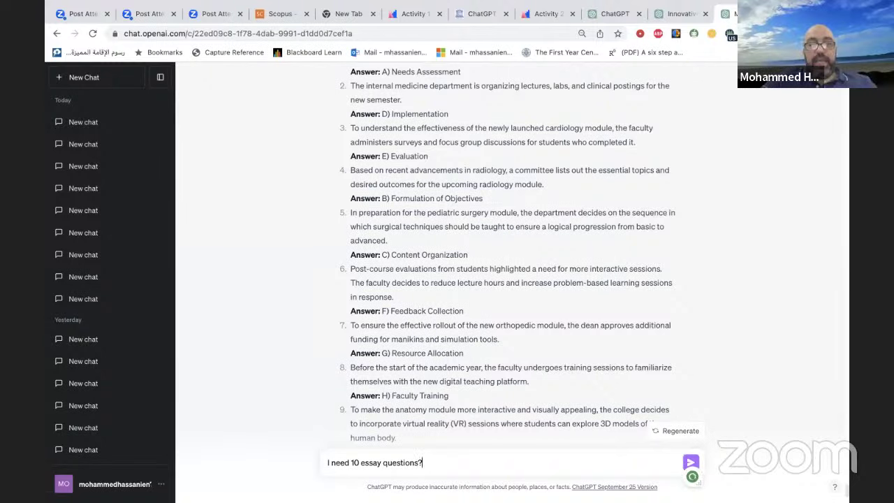
key("Return")
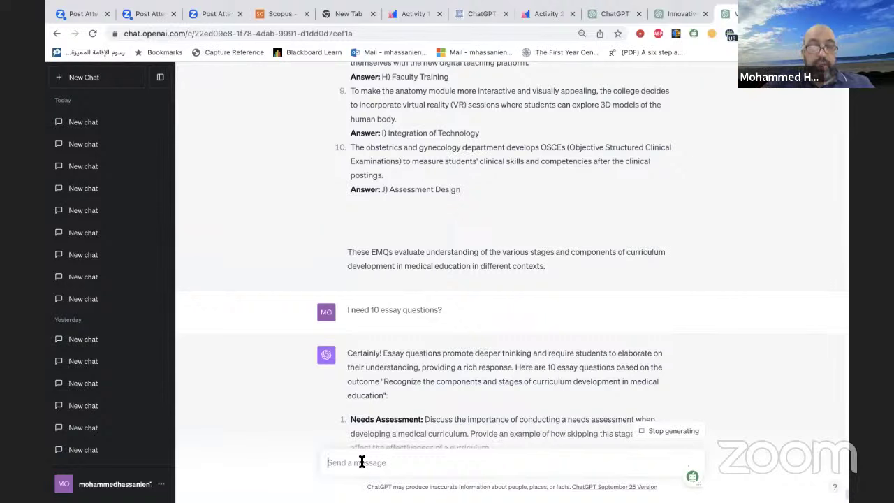
- Write the message "I need 5 modifies essay questions", stop the essay-question response still being generated, and send the message
type("I need")
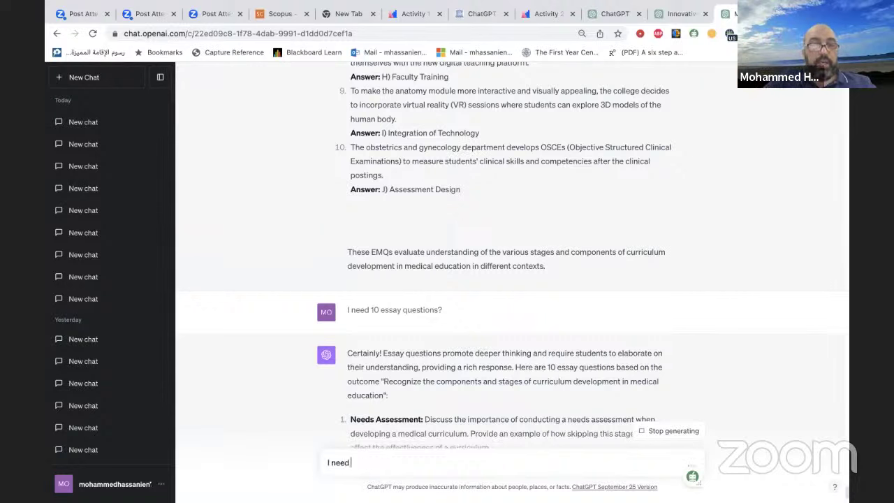
type(" 5 modi")
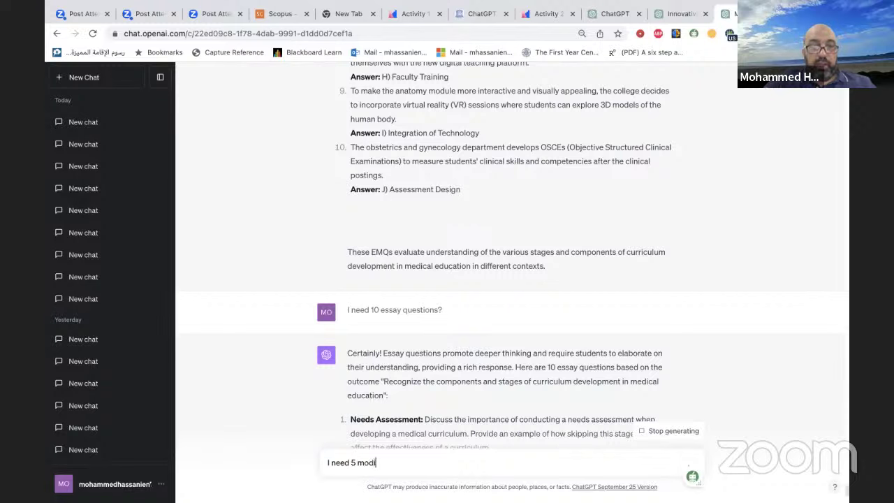
type("fies essay questions")
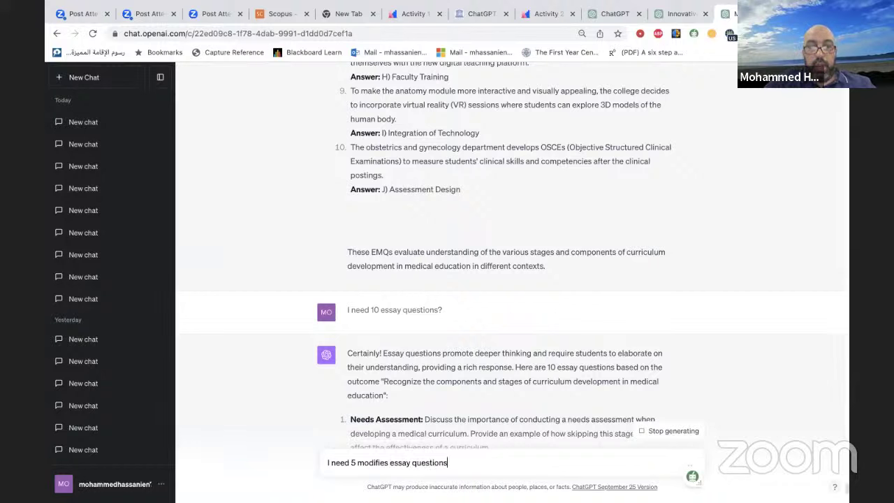
key("shift+Return")
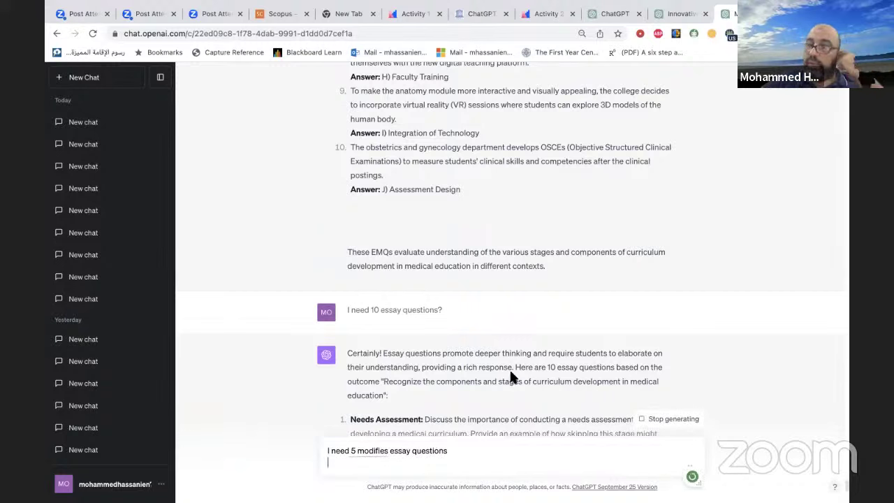
left_click(663, 422)
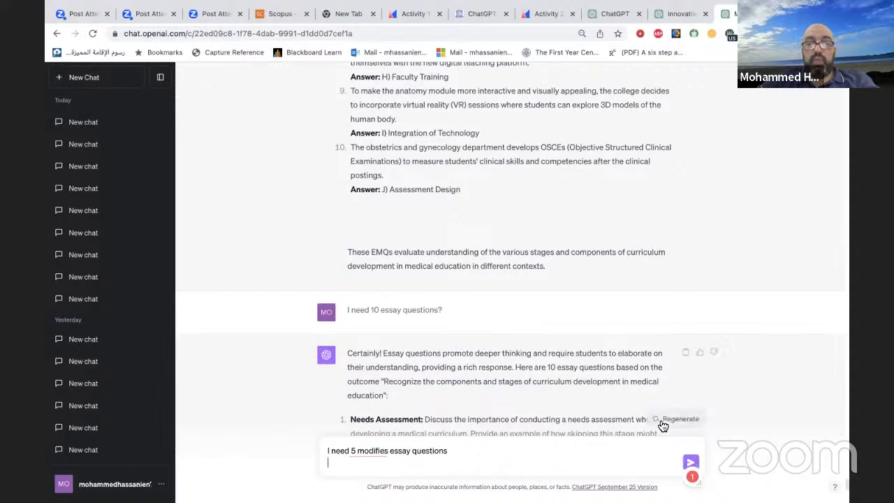
left_click(691, 465)
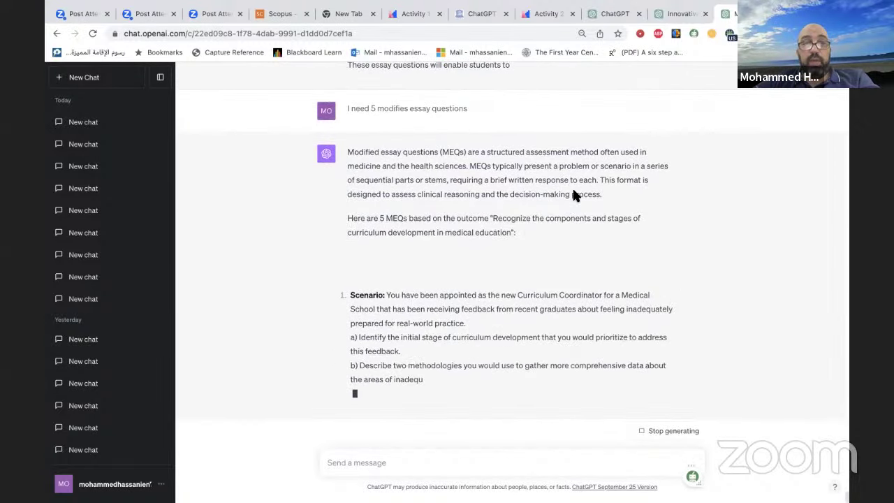
scroll(572, 187, "up", 1)
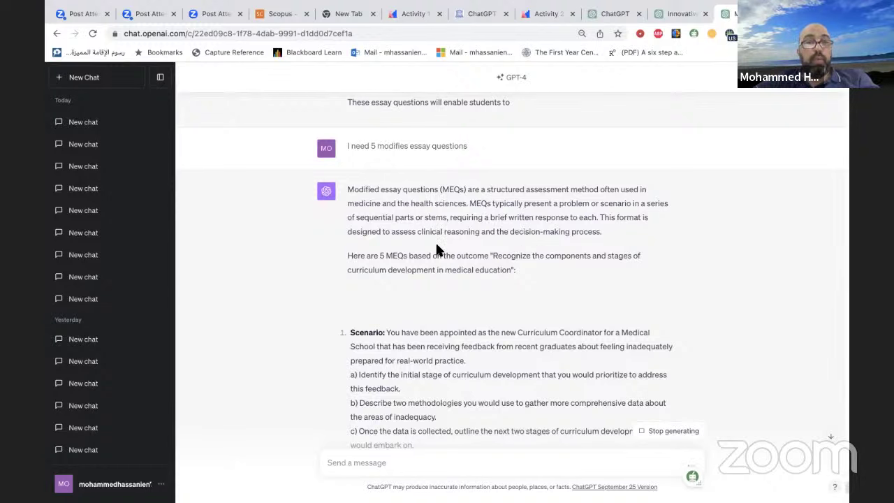
scroll(517, 258, "down", 2)
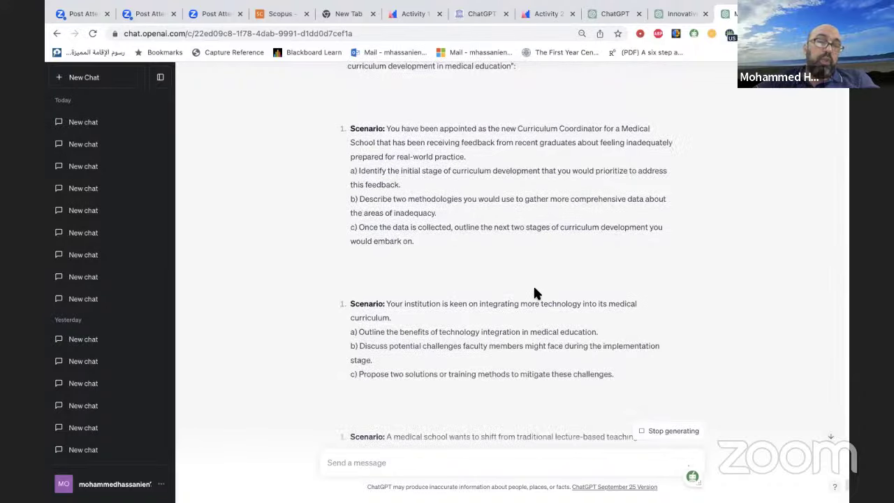
- Examine the scenarios and sub-questions of the generated modified essay questions
scroll(533, 293, "up", 2)
scroll(533, 289, "down", 9)
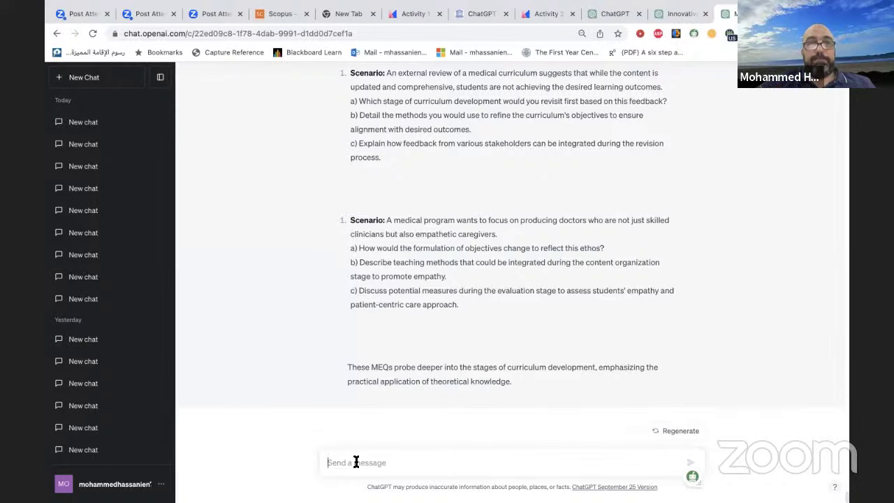
scroll(355, 453, "up", 5)
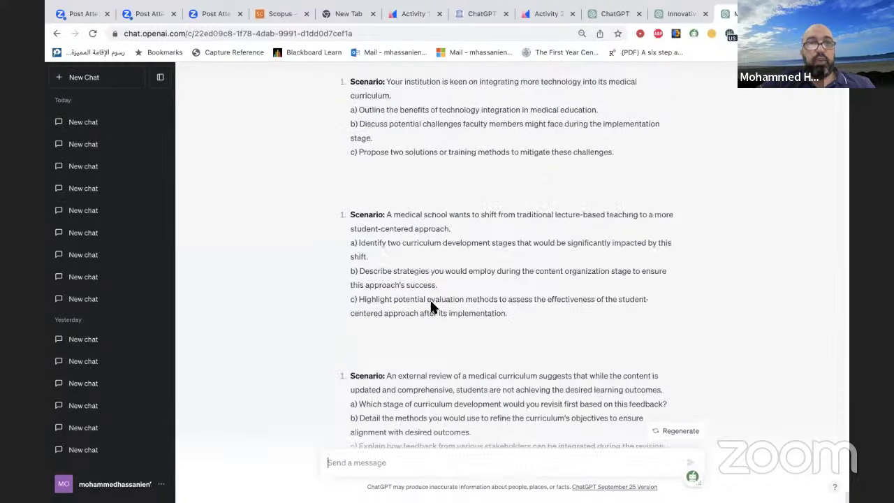
- Look back through the conversation's earlier answers on assessment items, learning outcomes, assessment strategies, benchmark programs, teaching methods and courses
scroll(431, 305, "up", 15)
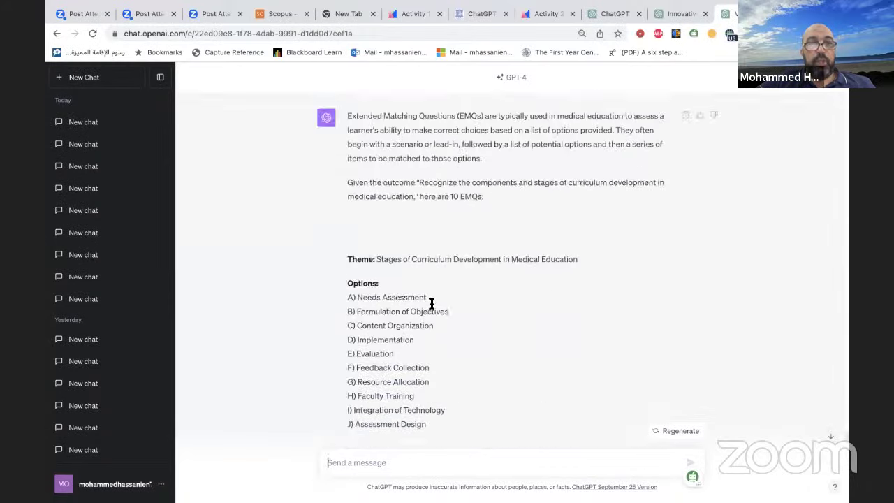
scroll(431, 304, "up", 15)
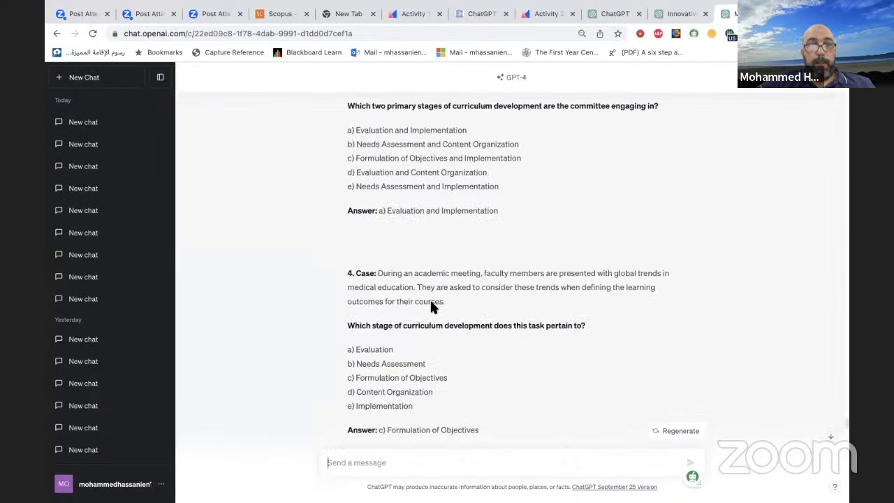
scroll(431, 303, "up", 15)
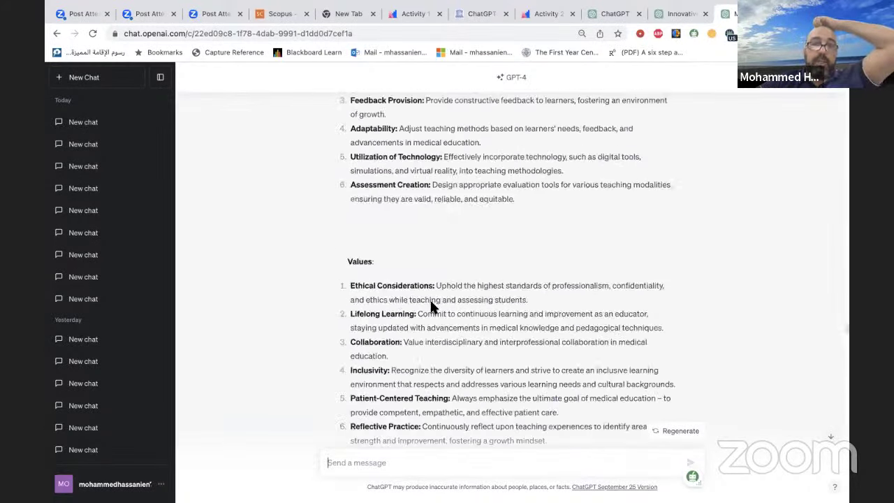
scroll(431, 305, "up", 15)
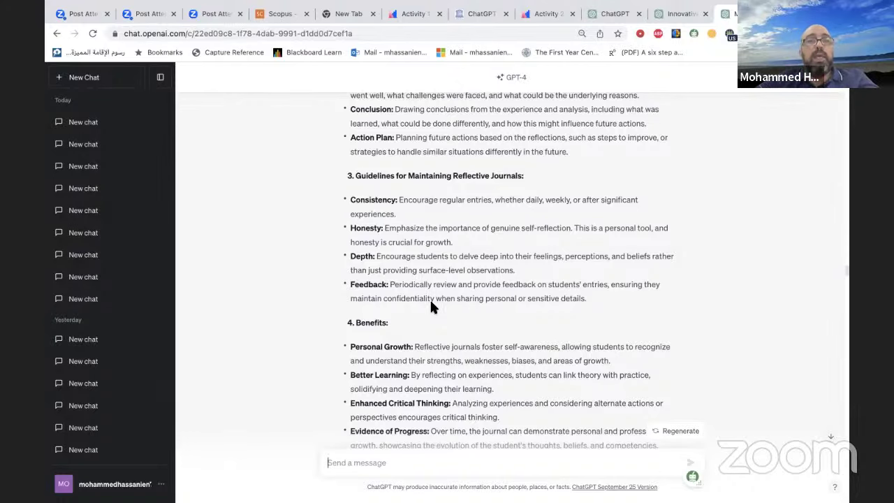
scroll(429, 298, "up", 15)
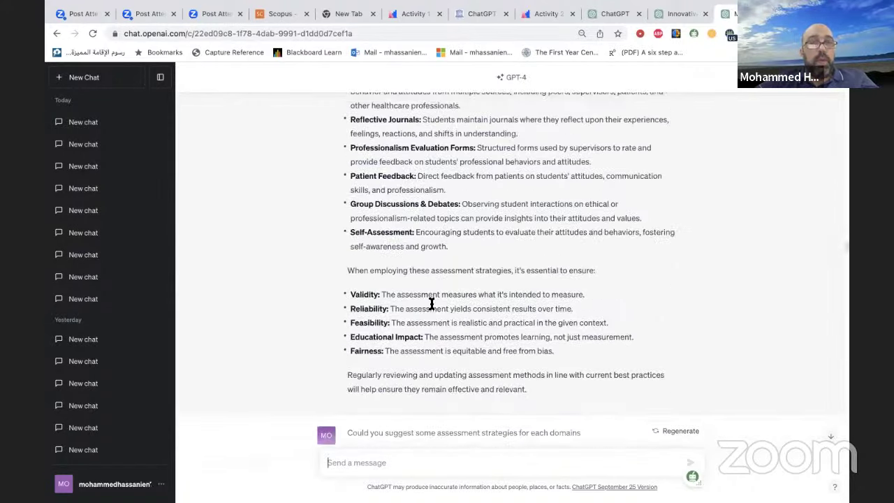
scroll(431, 303, "down", 7)
scroll(431, 307, "up", 3)
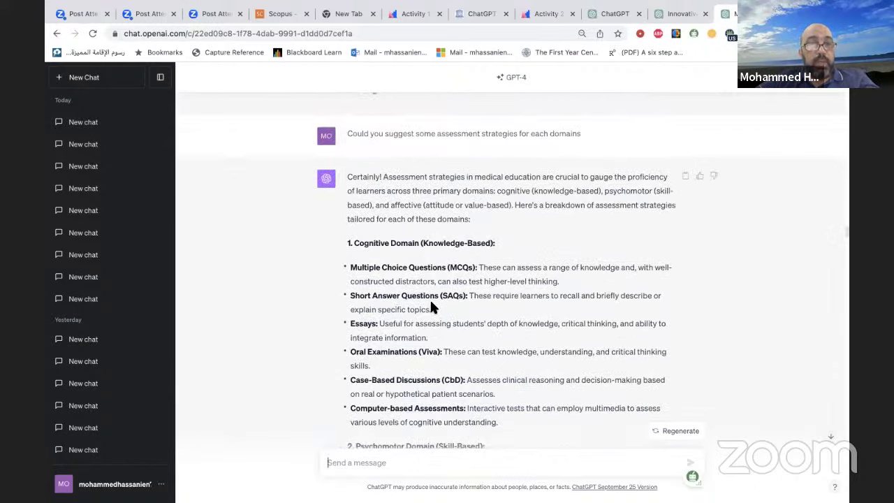
scroll(431, 306, "up", 10)
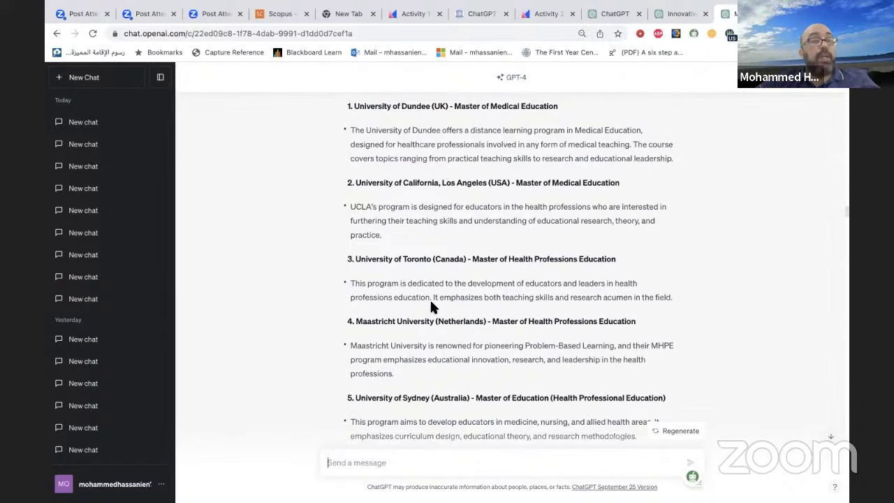
scroll(429, 298, "up", 5)
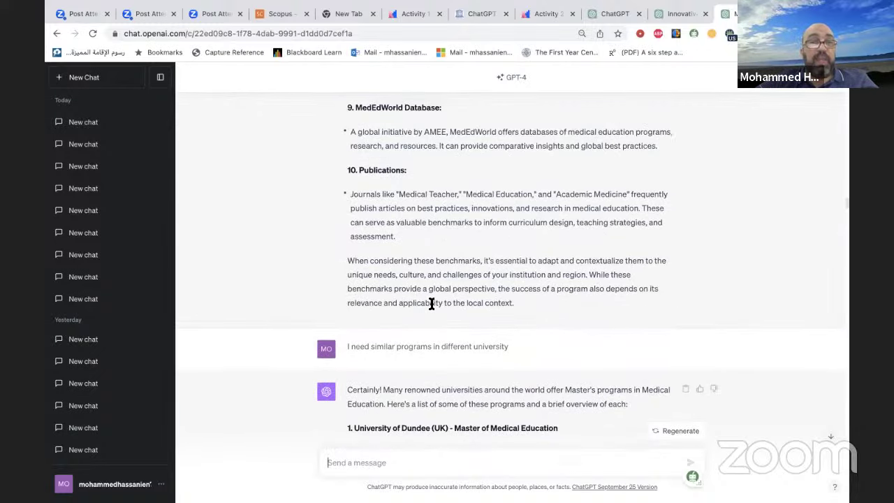
scroll(431, 304, "up", 4)
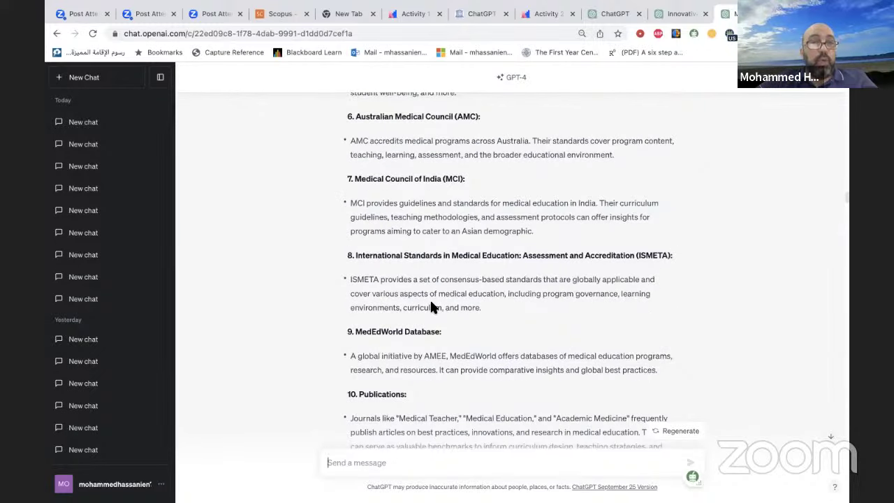
scroll(430, 298, "up", 15)
scroll(431, 304, "up", 5)
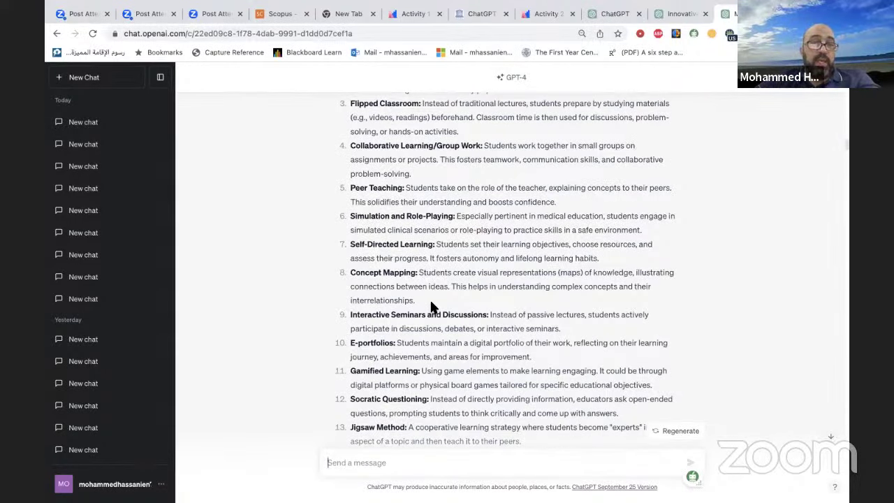
scroll(431, 307, "up", 10)
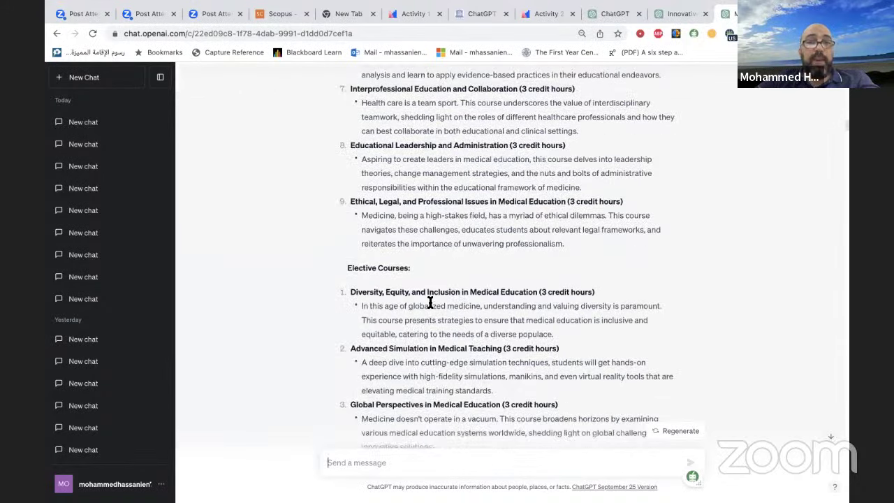
- Switch to the Dental Education Master Program document in Word and copy the prompt requesting full content for a 20-slide PowerPoint presentation
key("super+Tab")
scroll(431, 302, "down", 6)
scroll(430, 301, "up", 2)
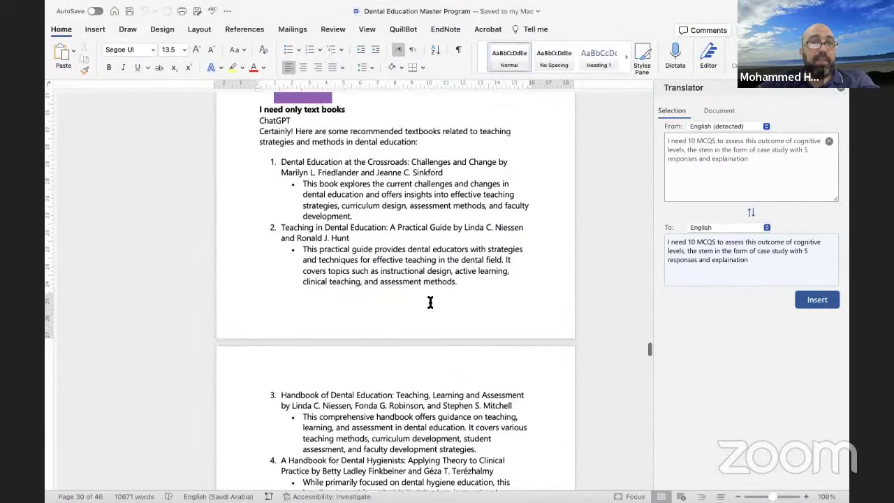
scroll(431, 302, "up", 10)
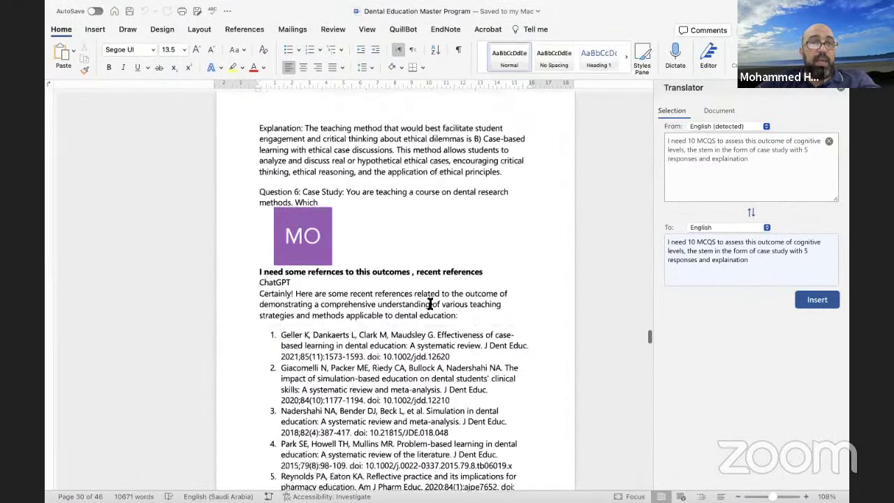
scroll(430, 302, "up", 3)
scroll(430, 302, "down", 4)
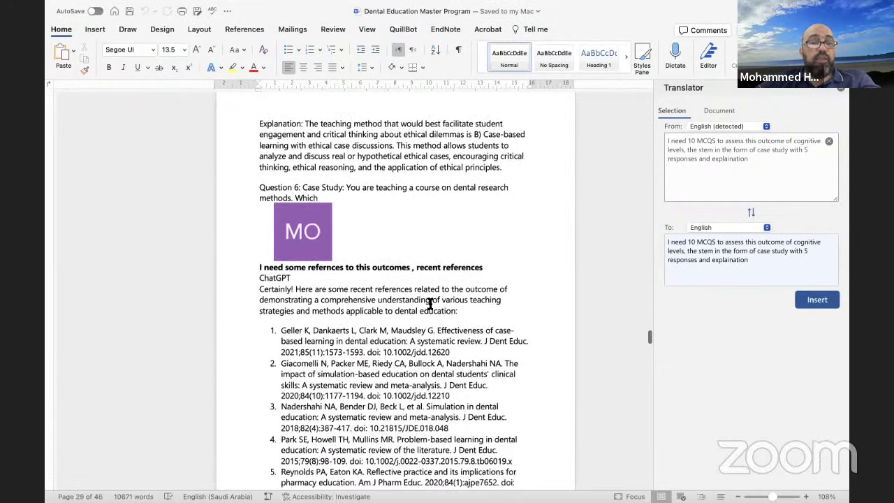
scroll(431, 303, "down", 5)
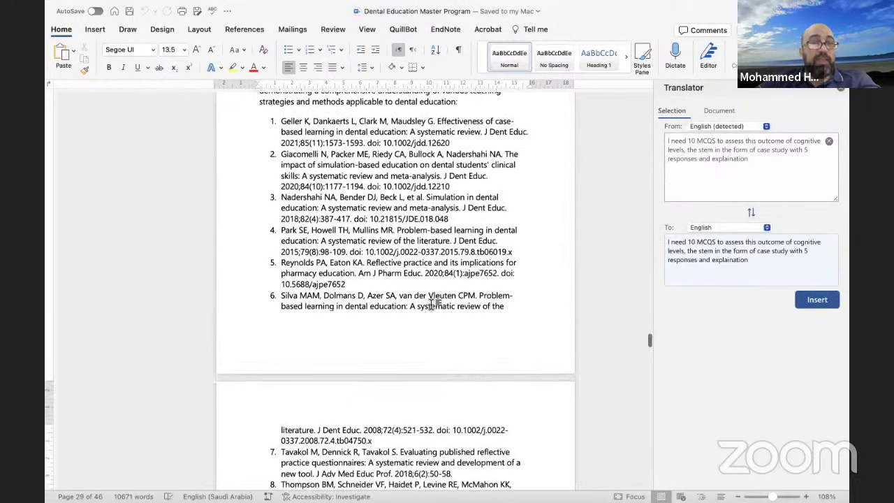
scroll(430, 302, "down", 10)
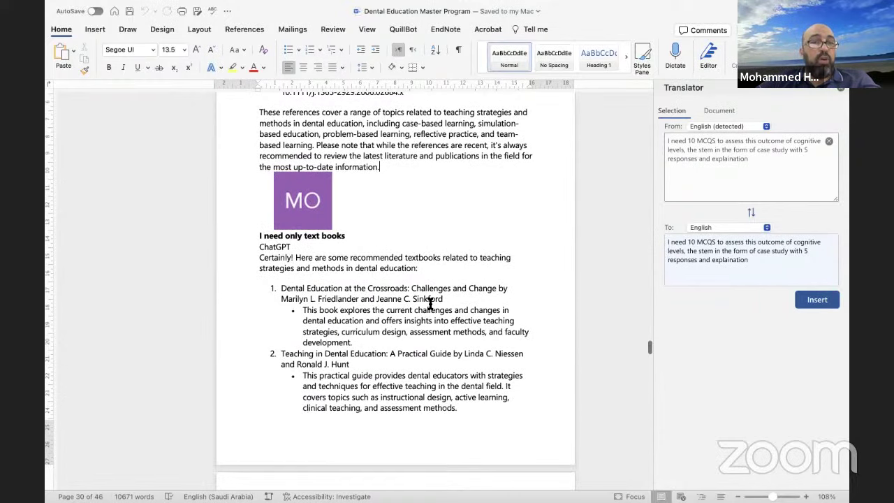
scroll(430, 302, "down", 13)
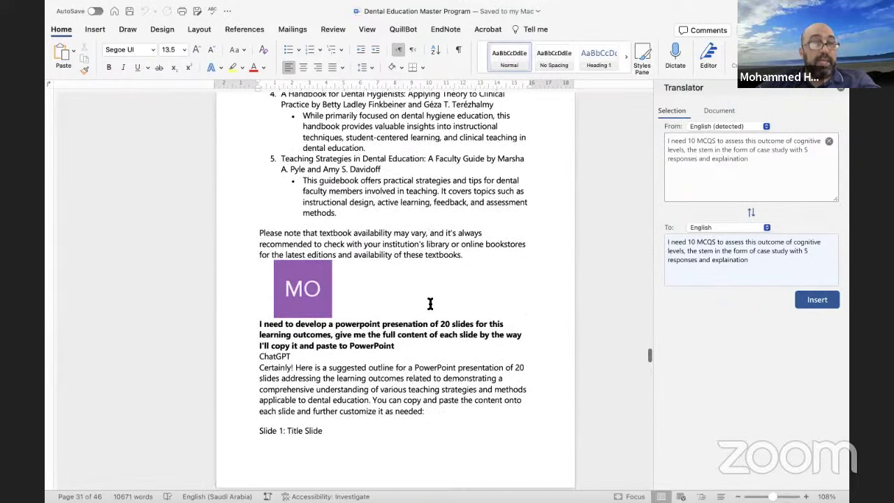
scroll(430, 303, "down", 2)
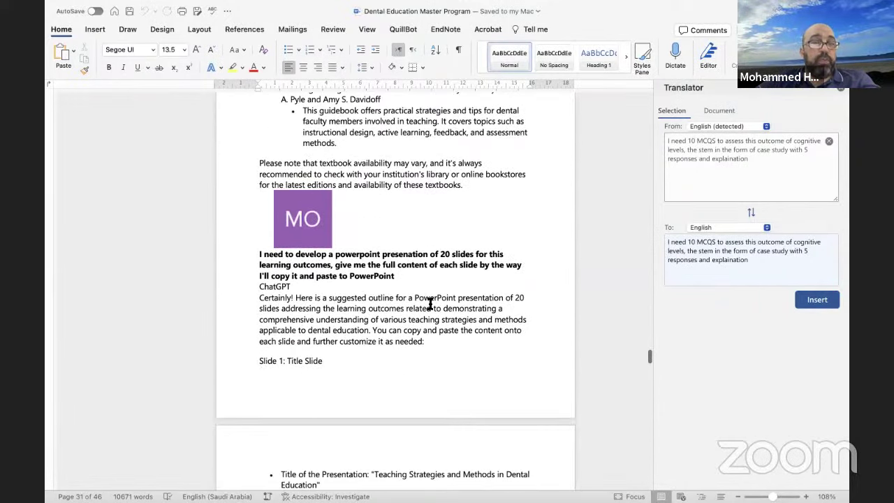
scroll(430, 302, "down", 2)
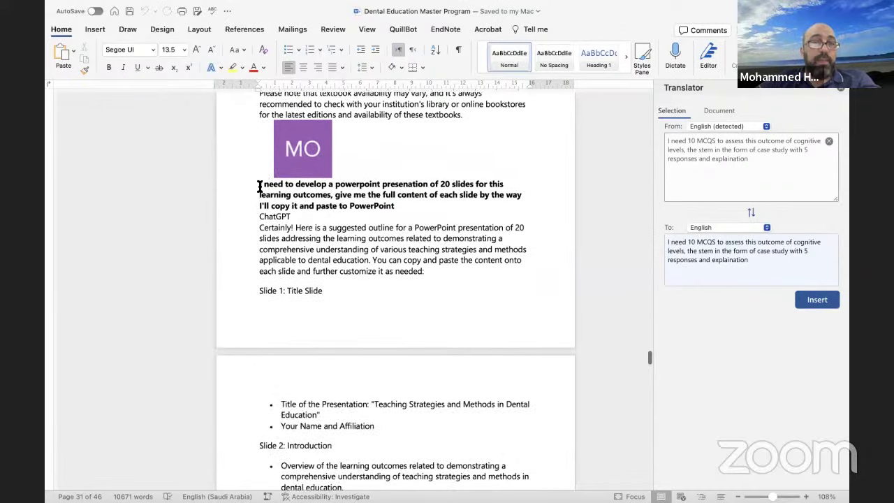
left_click_drag(258, 185, 367, 194)
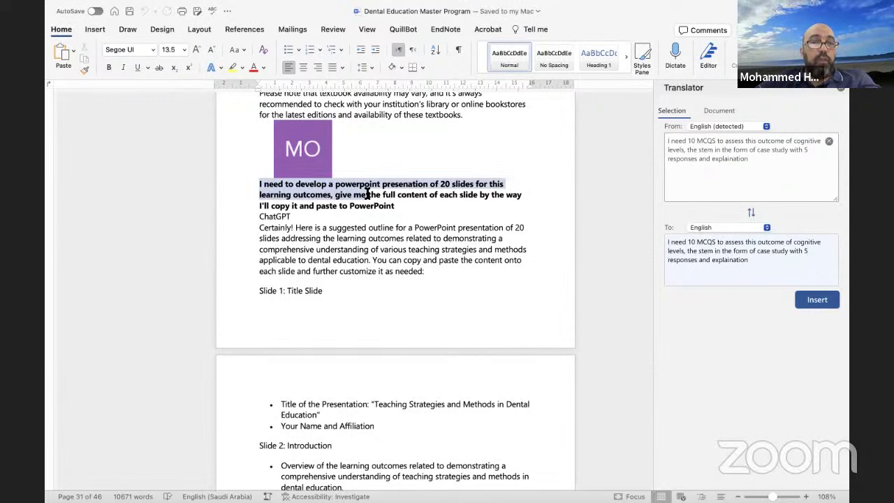
left_click_drag(366, 195, 396, 205)
key("ctrl+c")
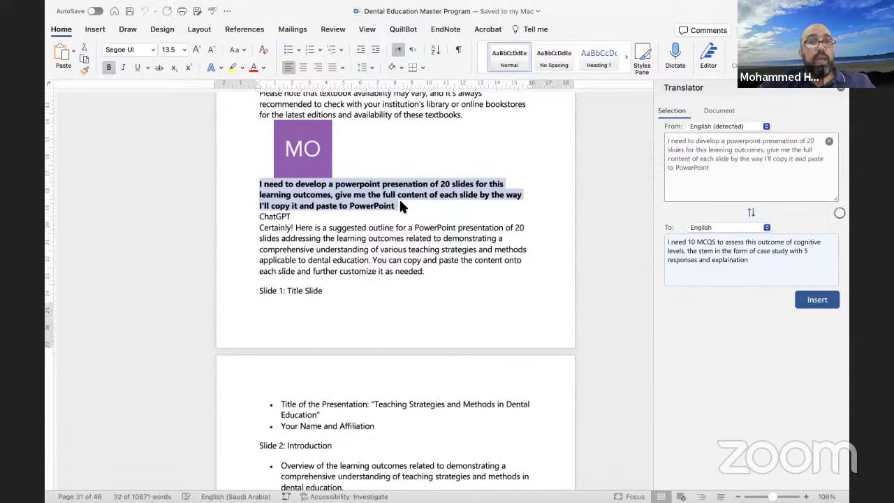
- Return to ChatGPT in Chrome and send the copied prompt asking for the full content of a 20-slide PowerPoint presentation
key("super+Tab")
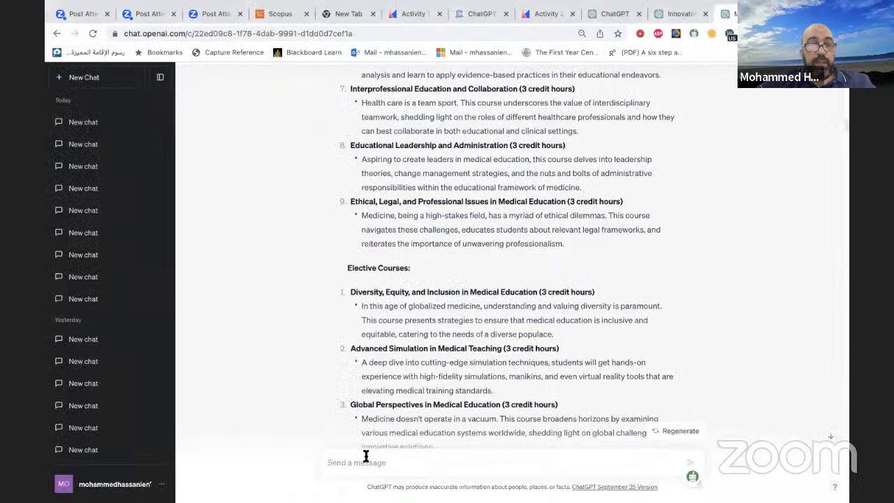
left_click(366, 456)
key("ctrl+v")
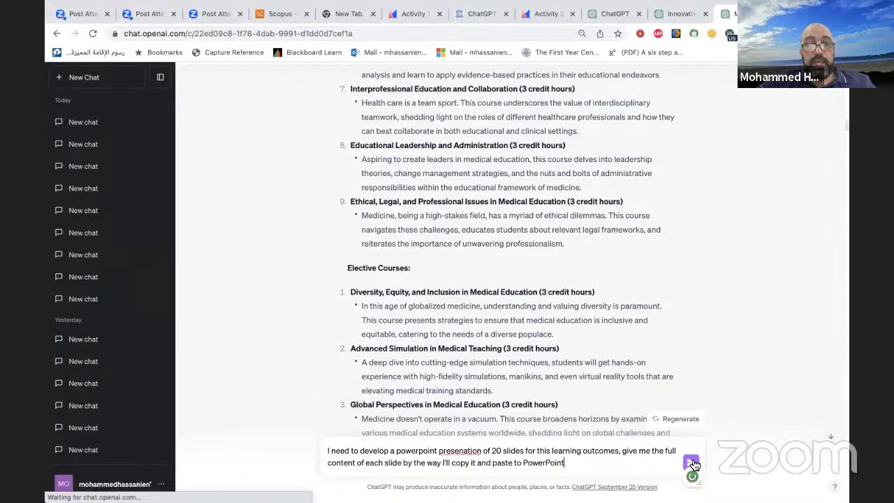
left_click(692, 463)
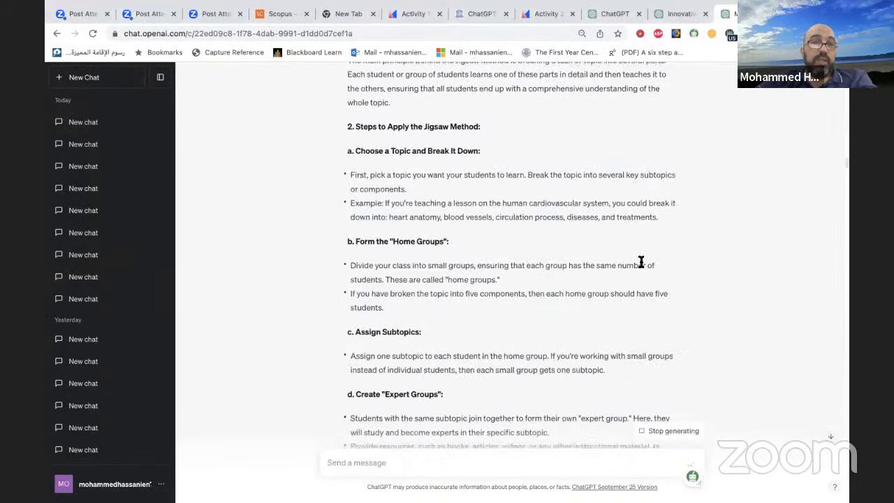
- Find the new response in the conversation and examine its slide outline, from the title slide to the needs assessment slides
scroll(641, 262, "down", 10)
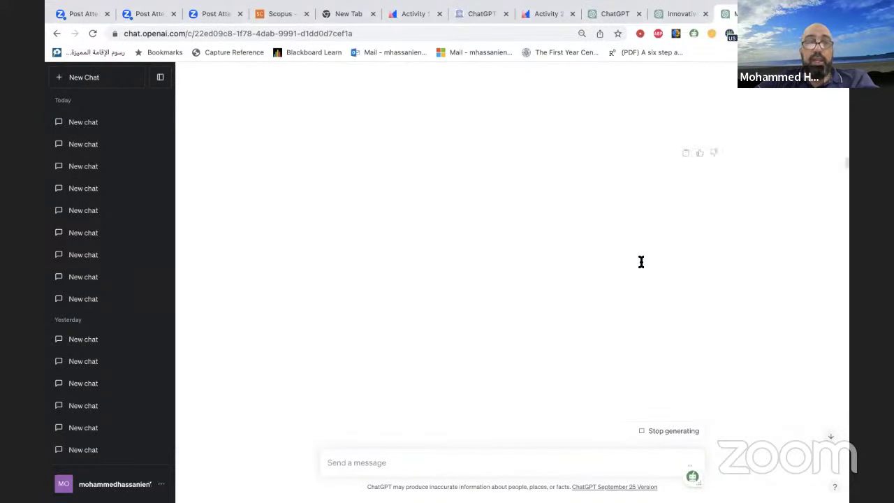
scroll(642, 262, "up", 5)
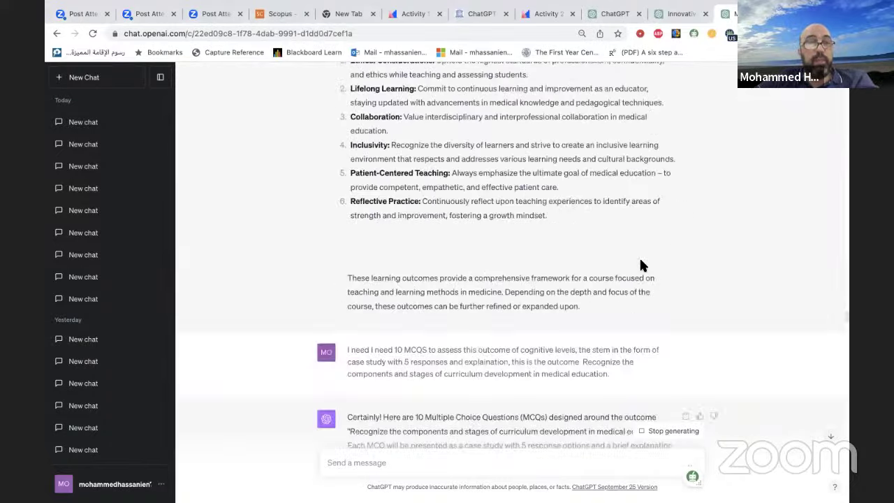
scroll(641, 266, "up", 10)
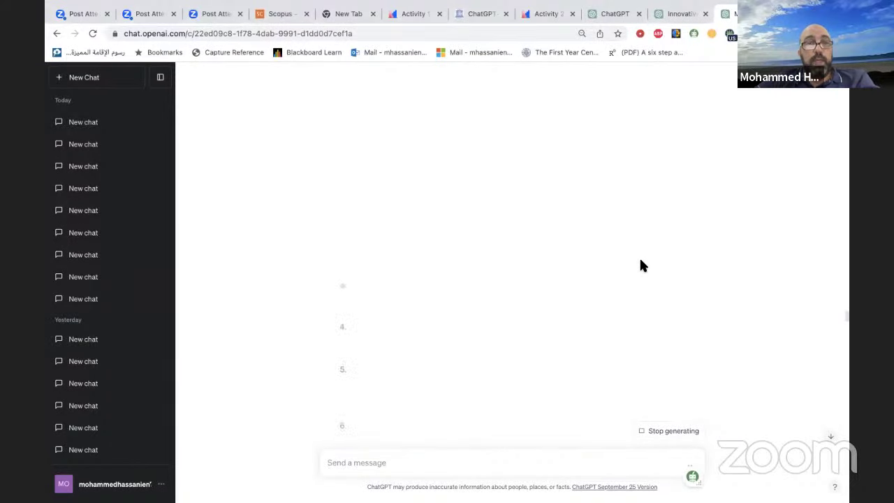
scroll(641, 265, "down", 3)
right_click(568, 208)
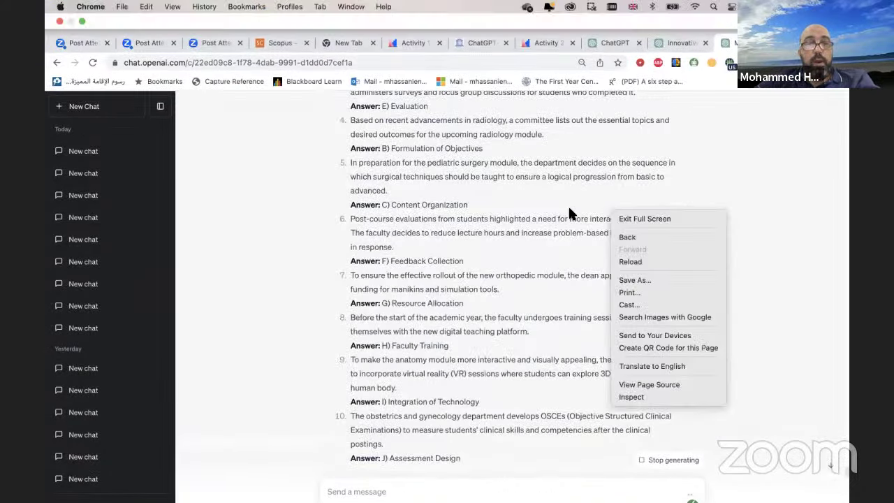
left_click(806, 215)
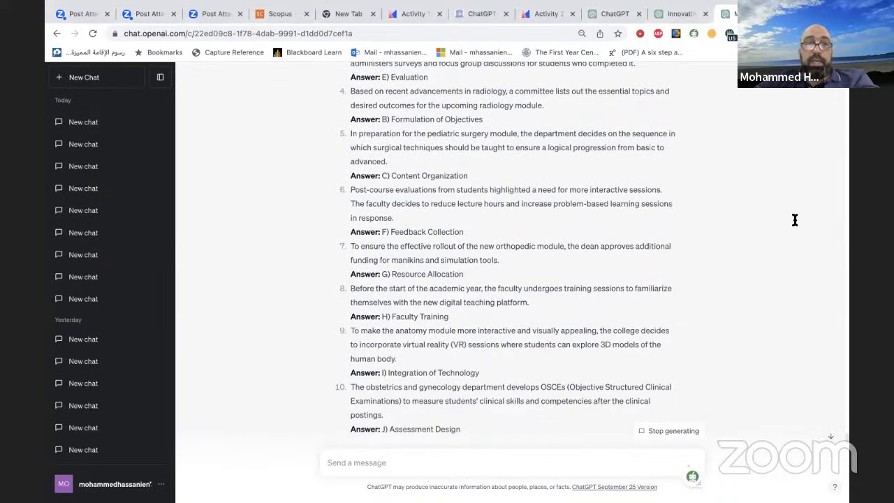
scroll(627, 342, "down", 15)
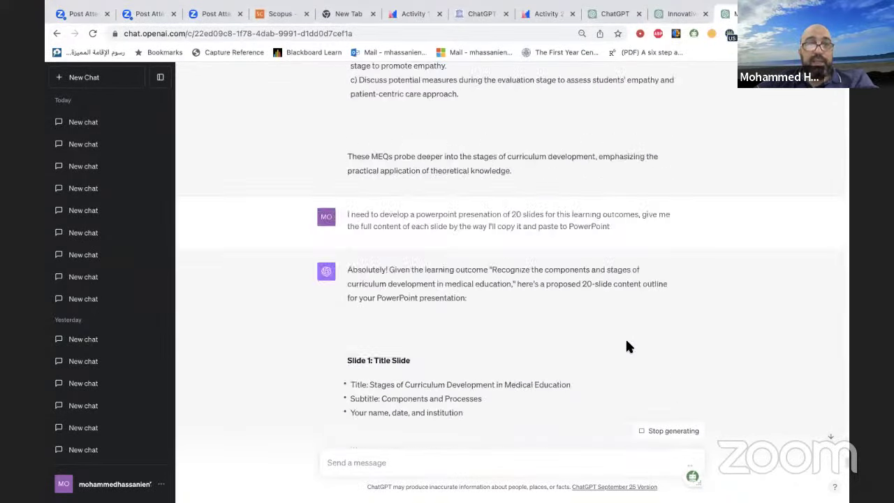
scroll(627, 346, "down", 8)
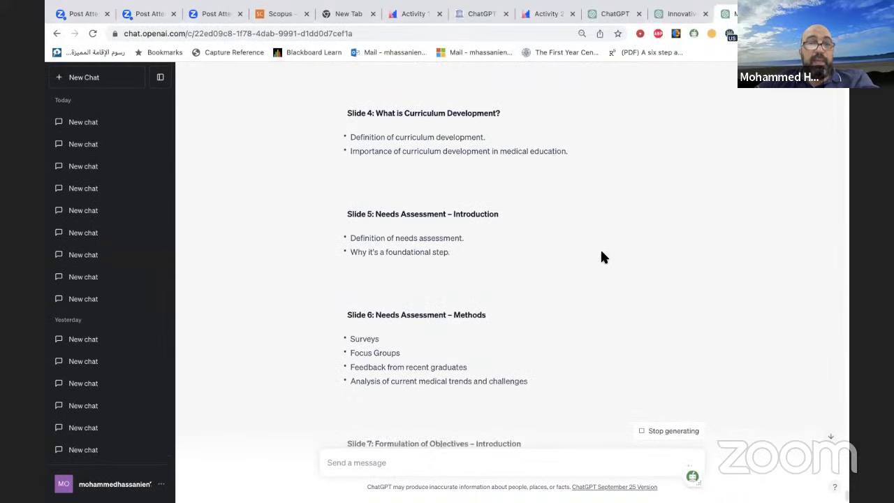
mouse_move(650, 5)
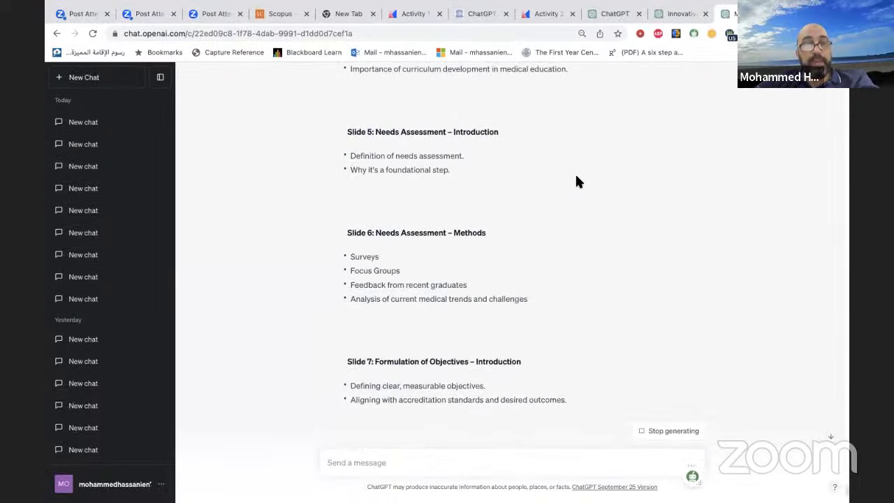
scroll(577, 180, "up", 10)
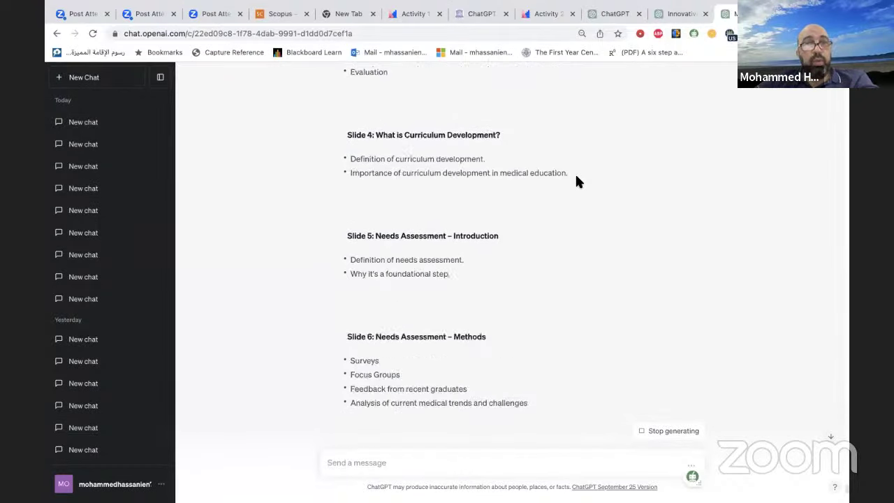
- Read on through the generated slide outline, from the formulation of objectives slides to the conclusion and key takeaways slide
scroll(576, 182, "down", 15)
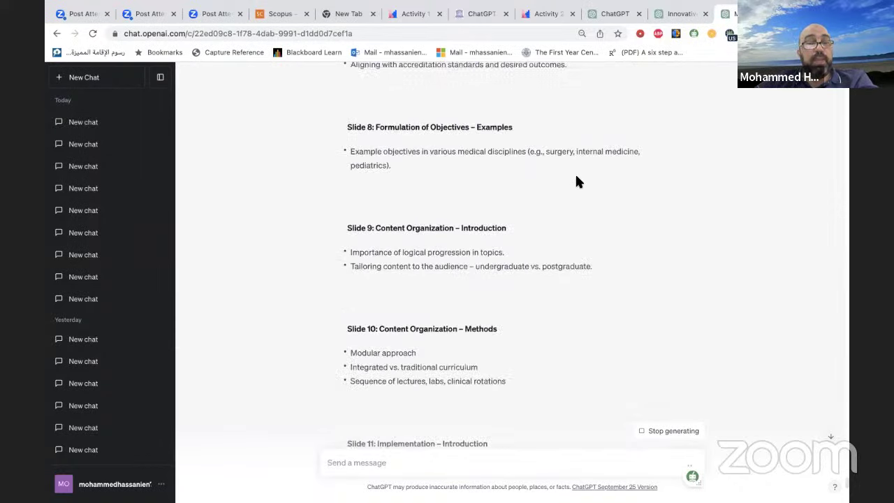
scroll(577, 182, "down", 3)
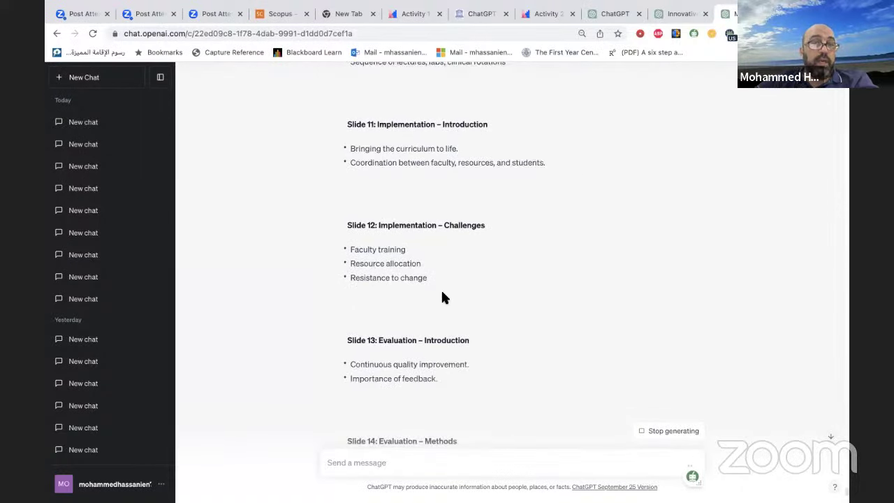
scroll(441, 294, "down", 2)
scroll(440, 289, "down", 10)
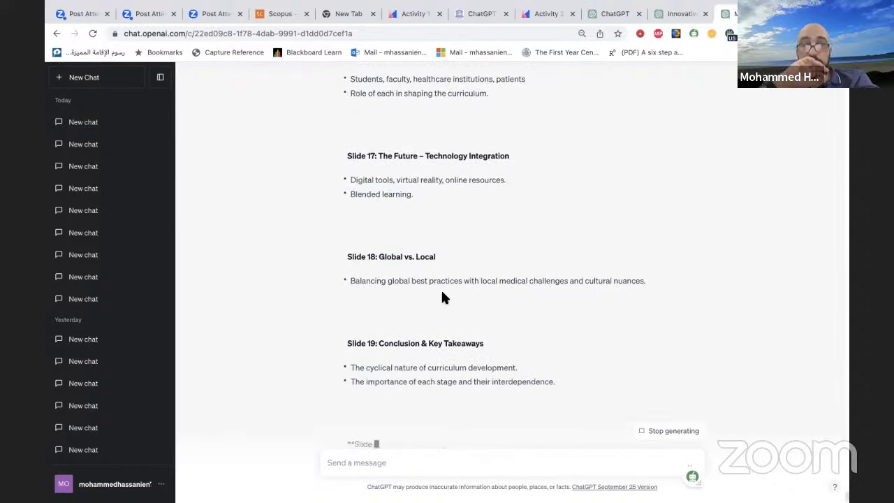
- Switch to the Dental Education Master Program document in Word and look through its remaining prompts on PLO evaluation and the program matrix
key("super+Tab")
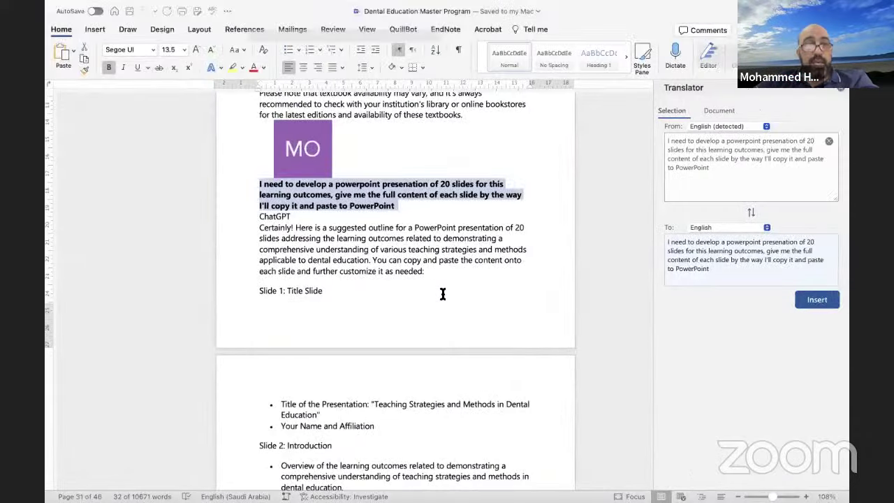
scroll(443, 294, "down", 8)
scroll(443, 294, "down", 15)
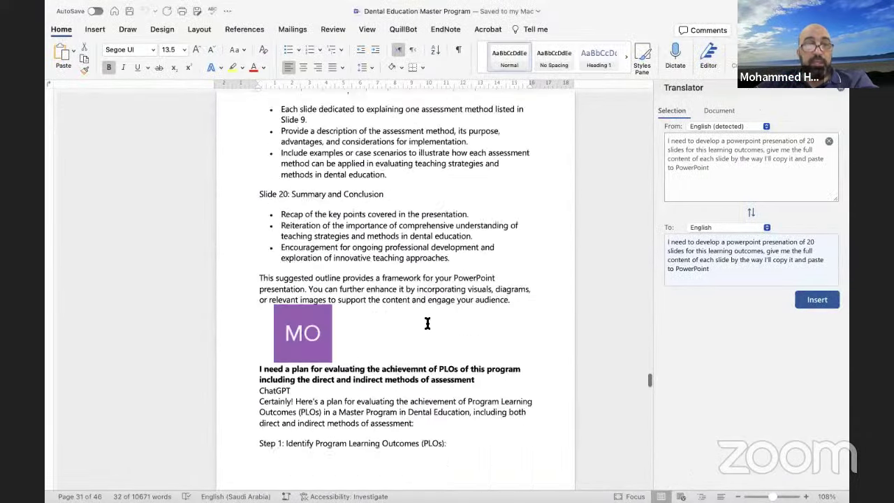
scroll(428, 323, "down", 3)
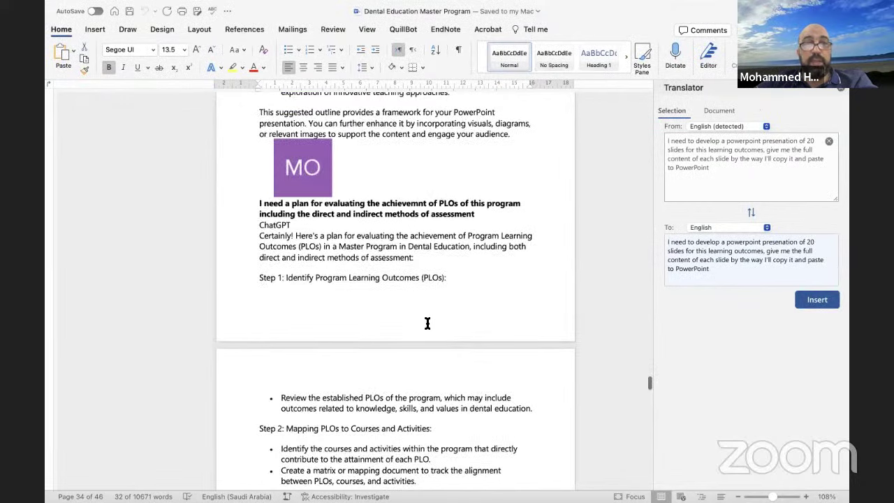
scroll(427, 324, "down", 12)
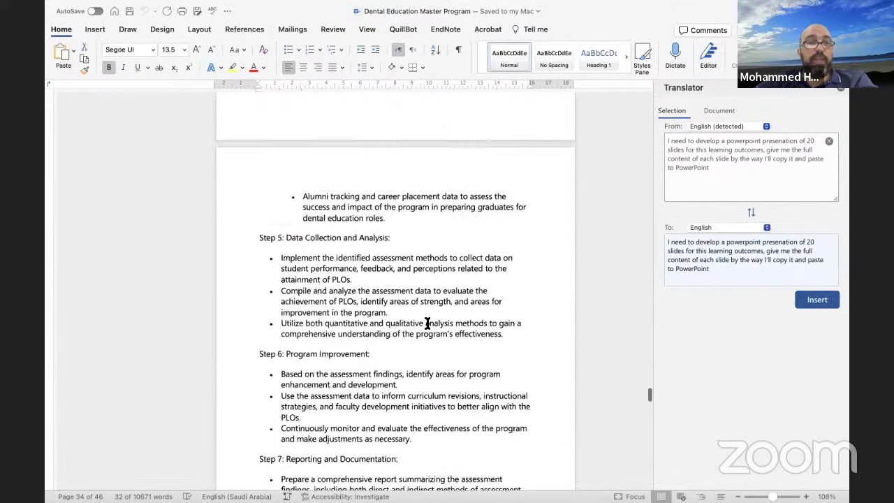
scroll(428, 324, "down", 15)
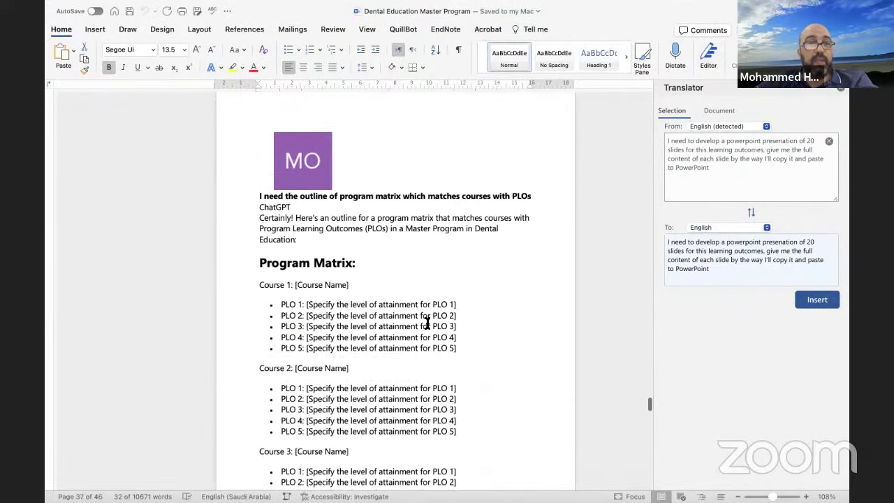
scroll(428, 324, "down", 12)
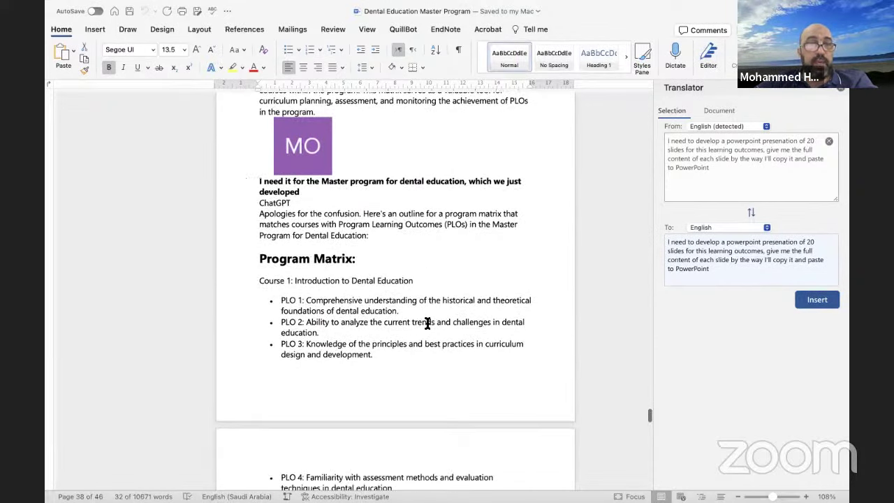
scroll(427, 323, "down", 15)
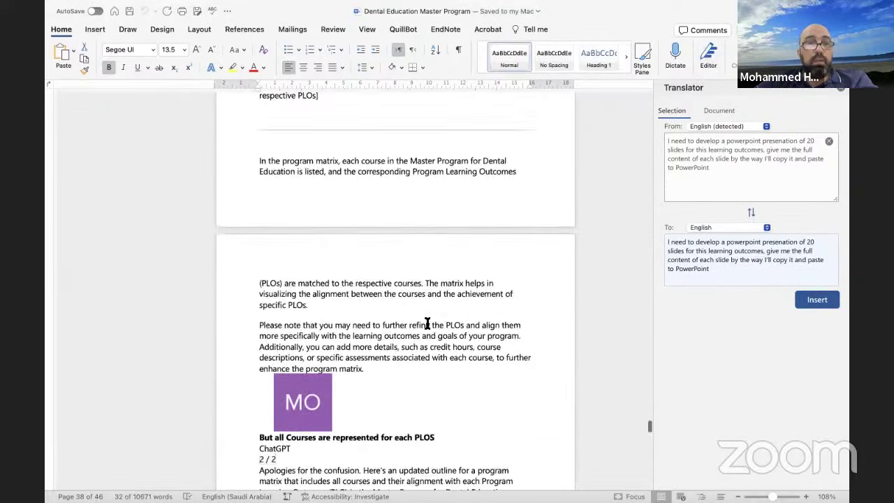
scroll(428, 323, "down", 20)
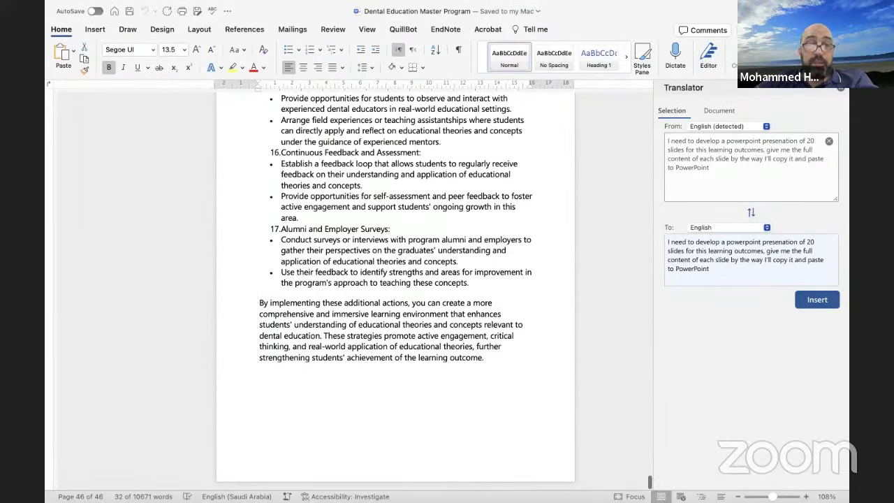
- Return to ChatGPT in Chrome, look back over the conversation, and copy a share link to the Med Ed Master Program chat
mouse_move(696, 492)
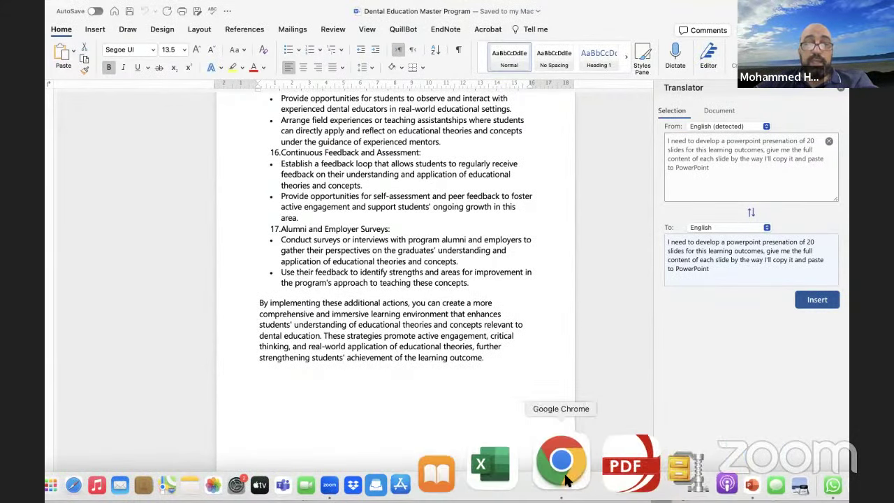
left_click(561, 465)
scroll(558, 257, "up", 15)
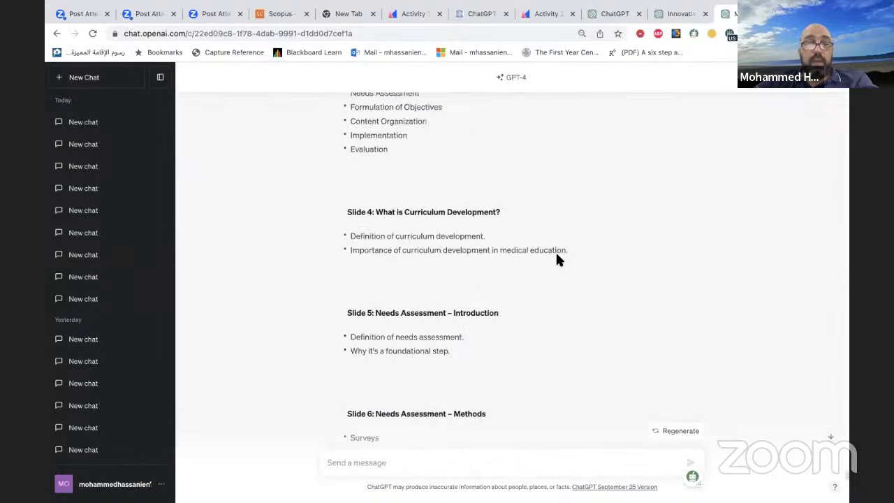
scroll(632, 235, "up", 20)
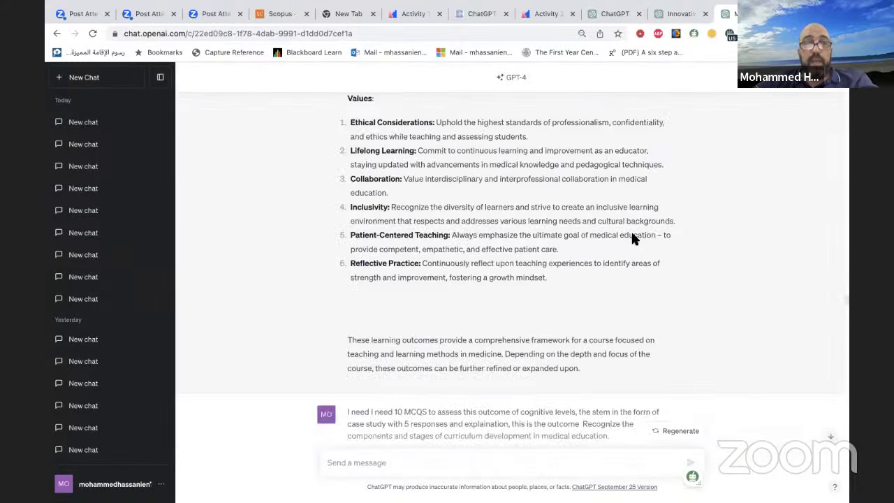
scroll(632, 238, "up", 20)
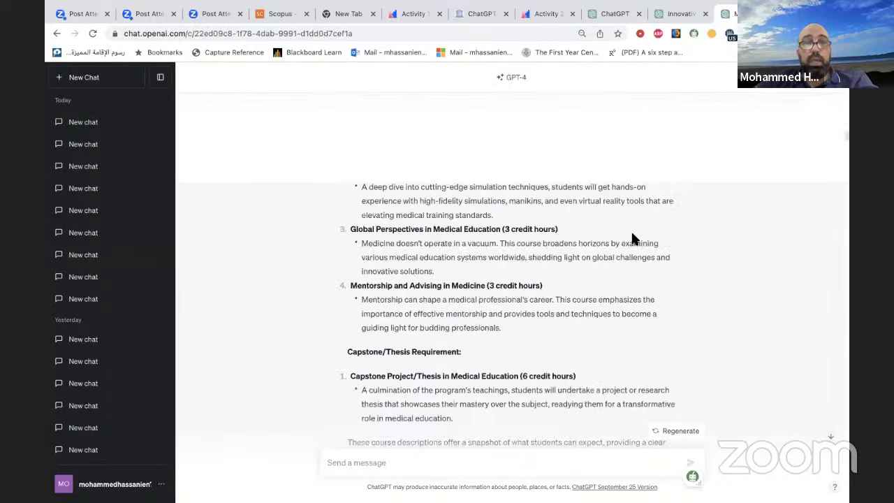
right_click(639, 185)
key("Escape")
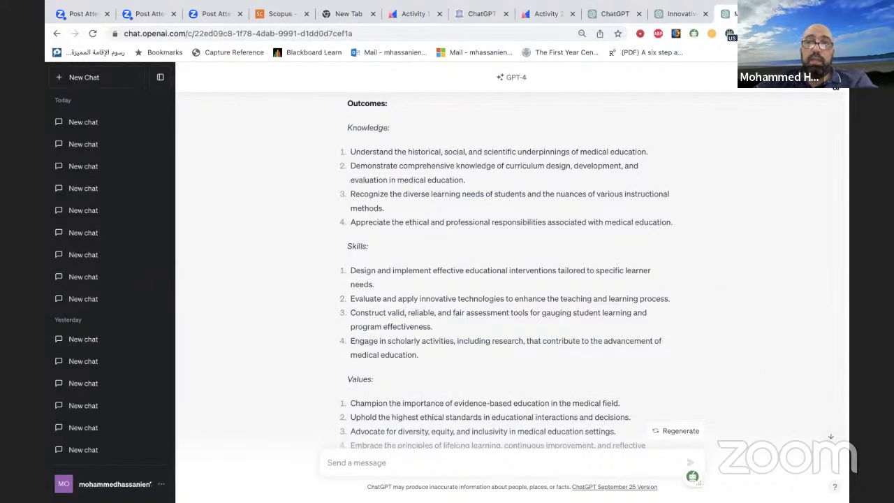
left_click(831, 77)
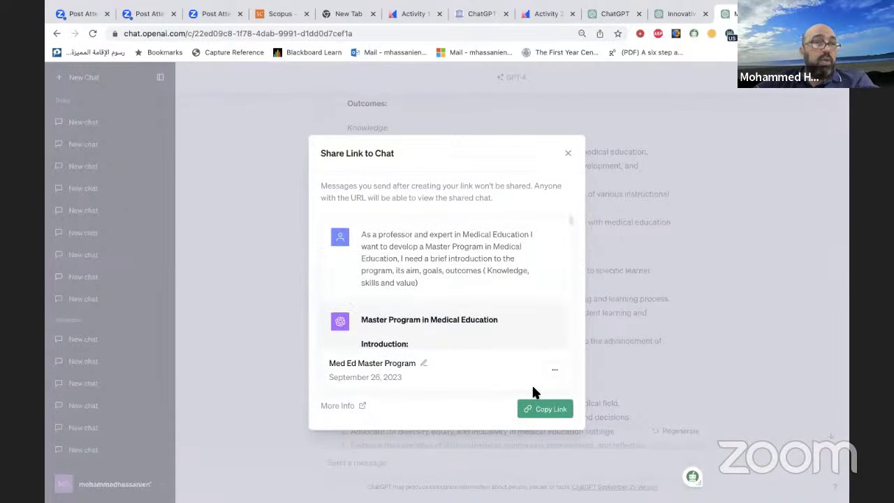
left_click(543, 418)
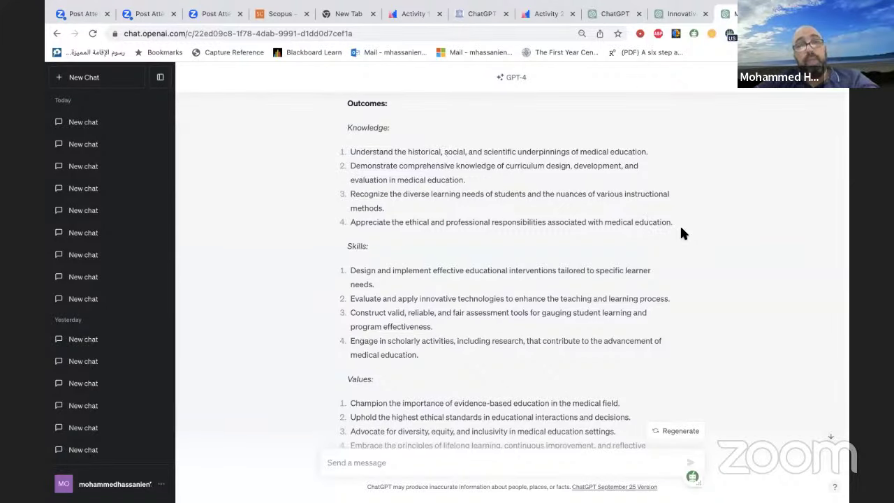
- Switch to the running PowerPoint slide show and present the slides on chat sharing, Prezo, summate.it and the Midjourney quick start
key("ctrl+Right")
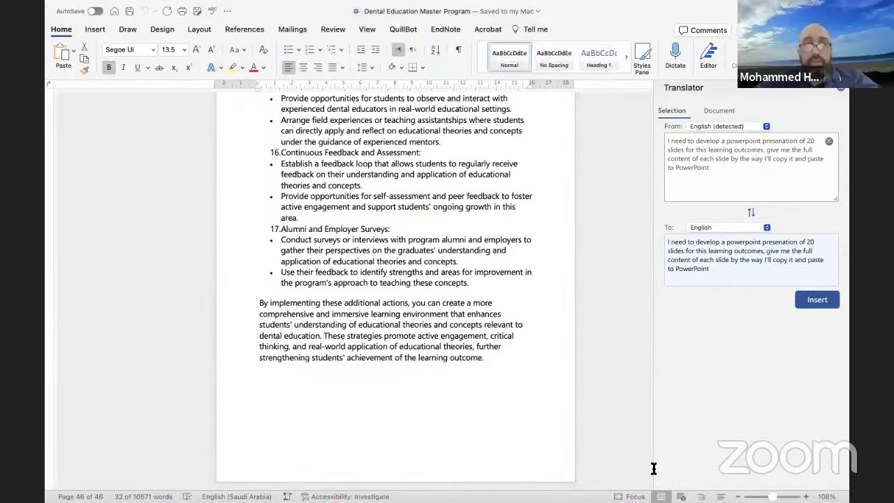
key("ctrl+Left")
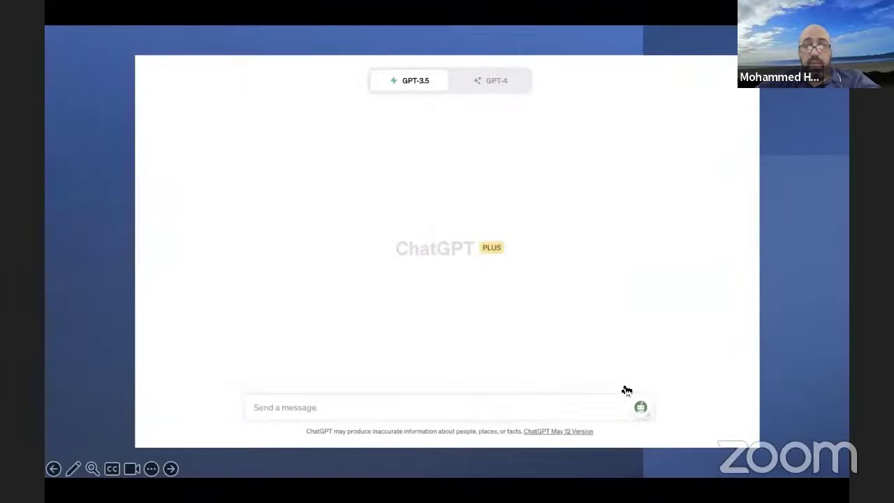
left_click(626, 390)
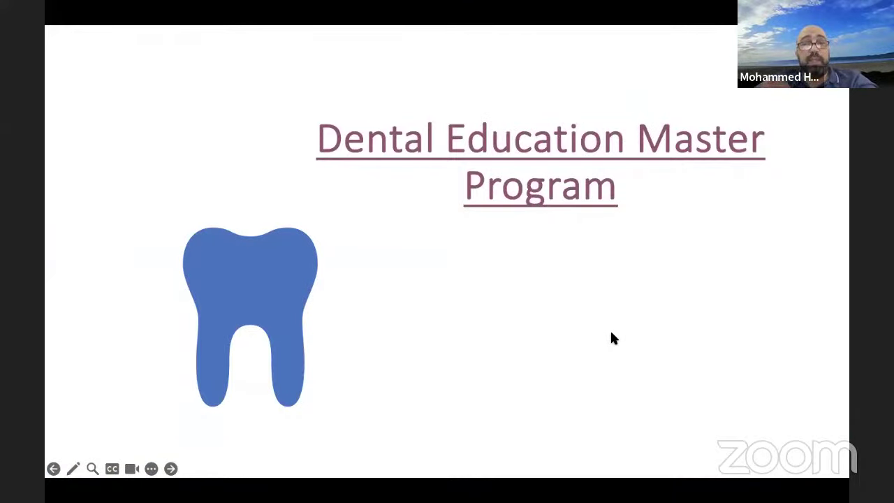
key("Left")
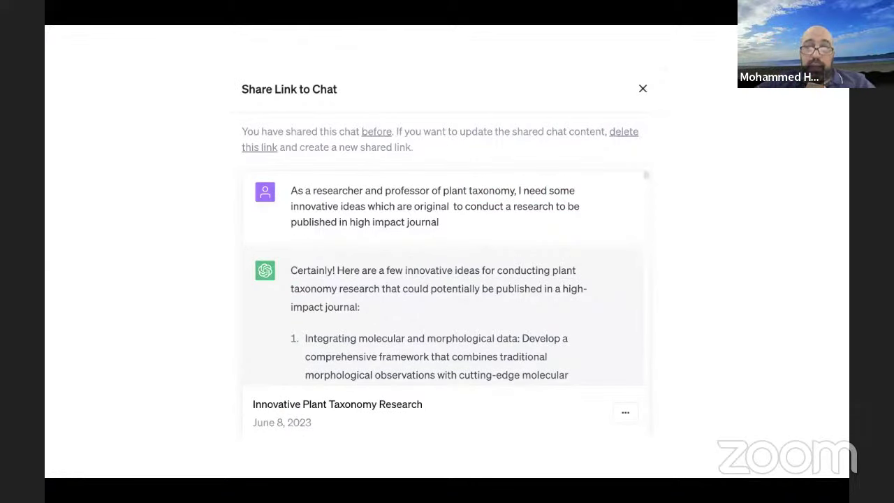
key("Right")
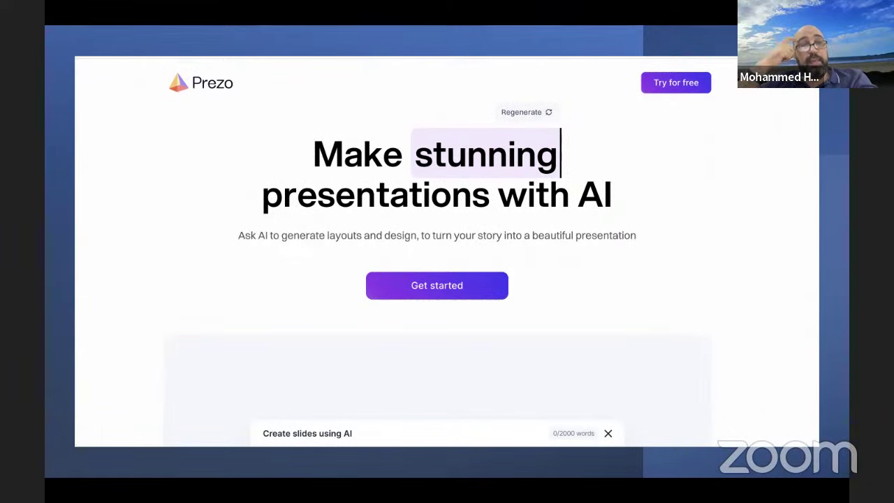
key("Right")
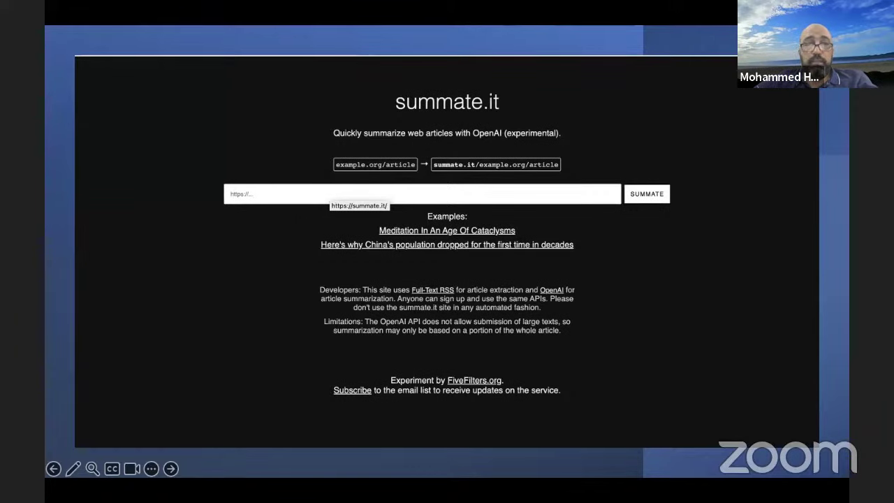
key("Right")
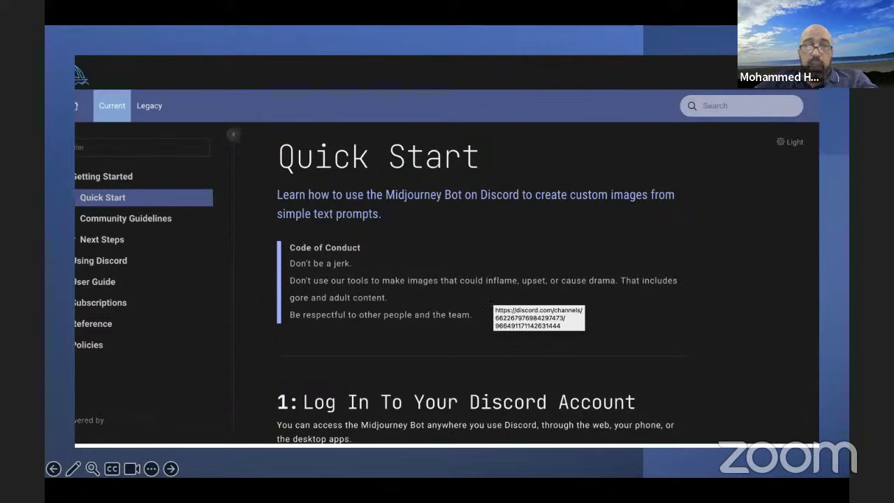
- Show the slides with AI-generated classroom and robot images and AI-PRO, and go back to the Midjourney quick start slide
key("Right")
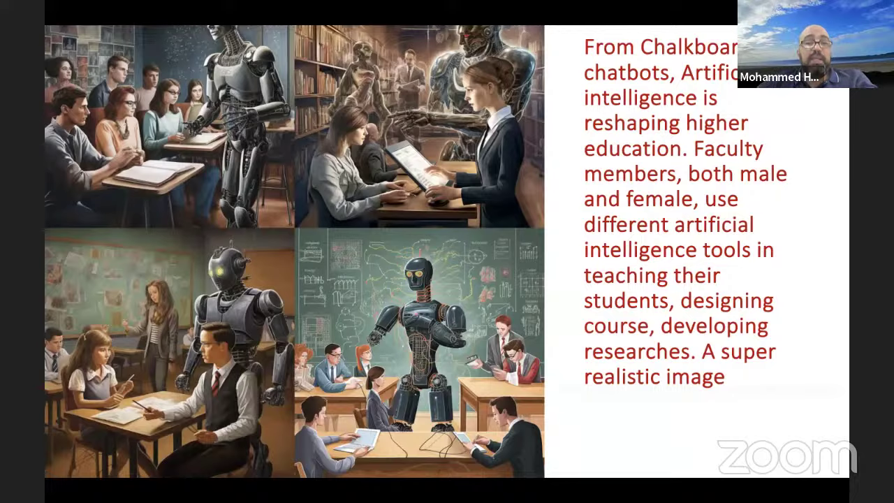
left_click(363, 199)
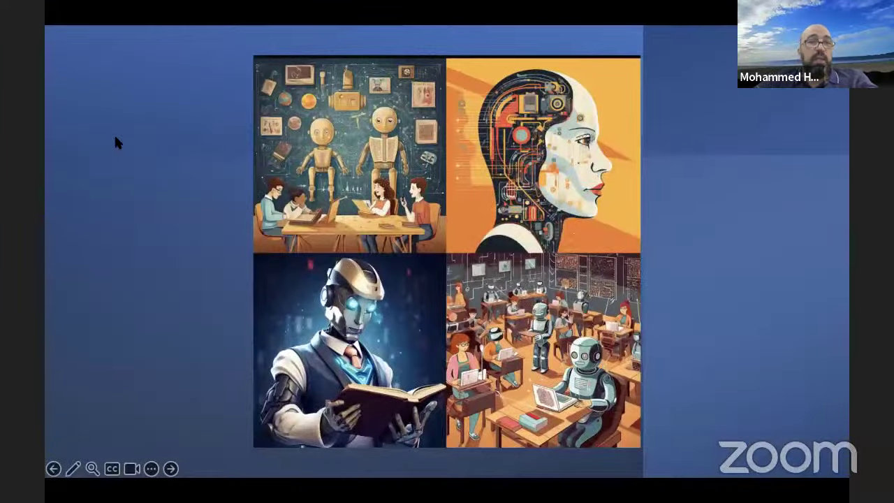
left_click(431, 206)
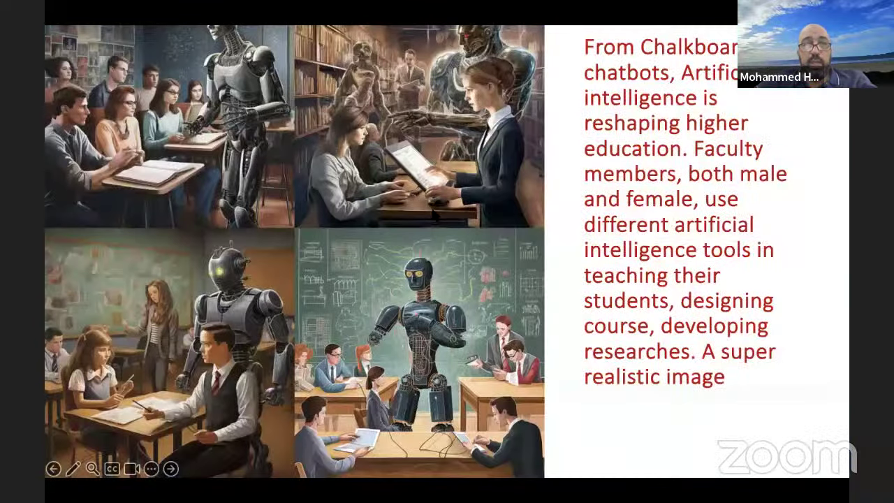
left_click(476, 250)
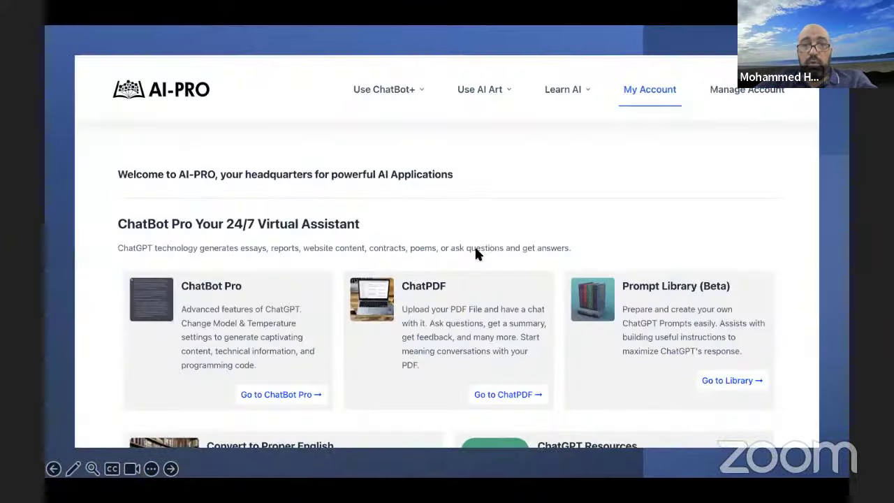
left_click(476, 250)
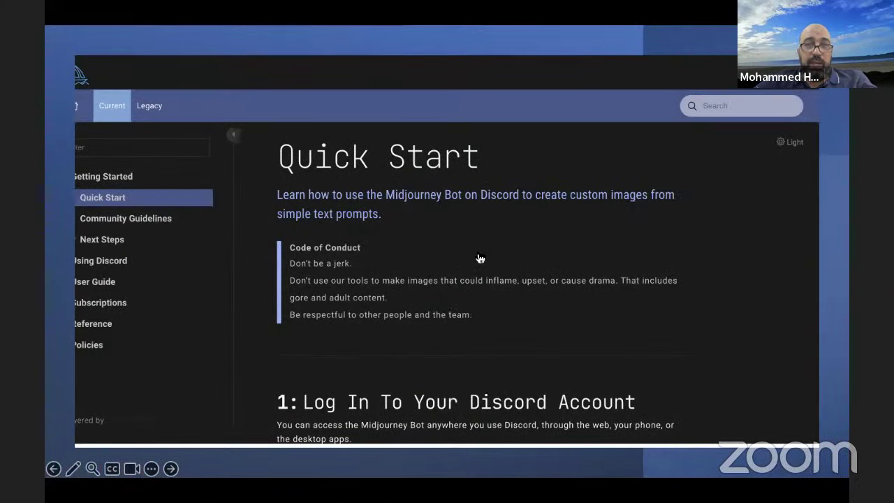
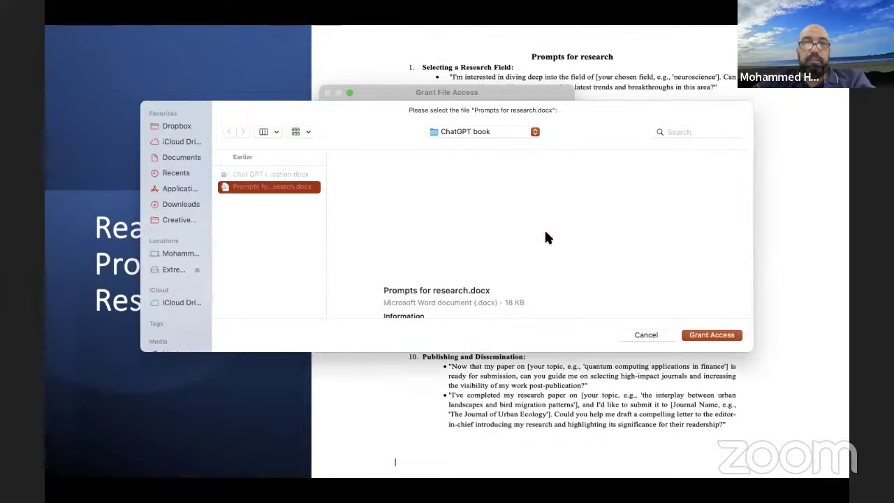
- Grant PowerPoint access to Prompts for research.docx and select the prompt under Selecting a Research Field in the Word document
left_click(712, 336)
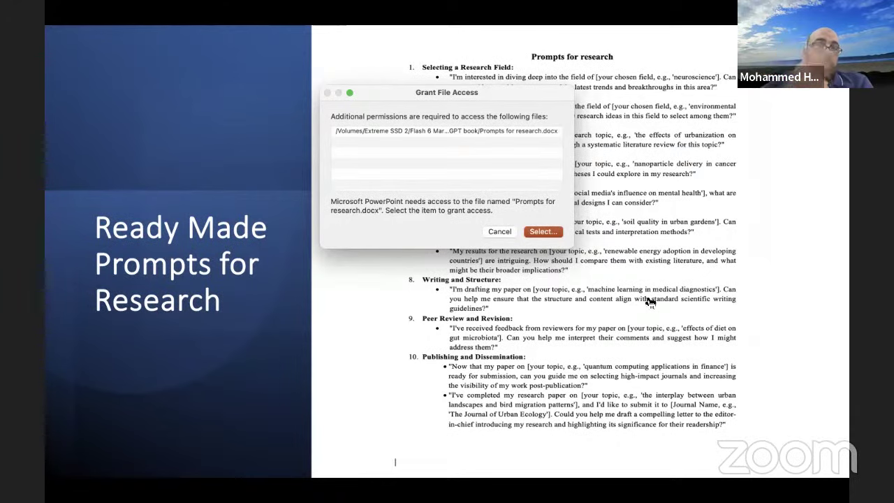
key("super+Tab")
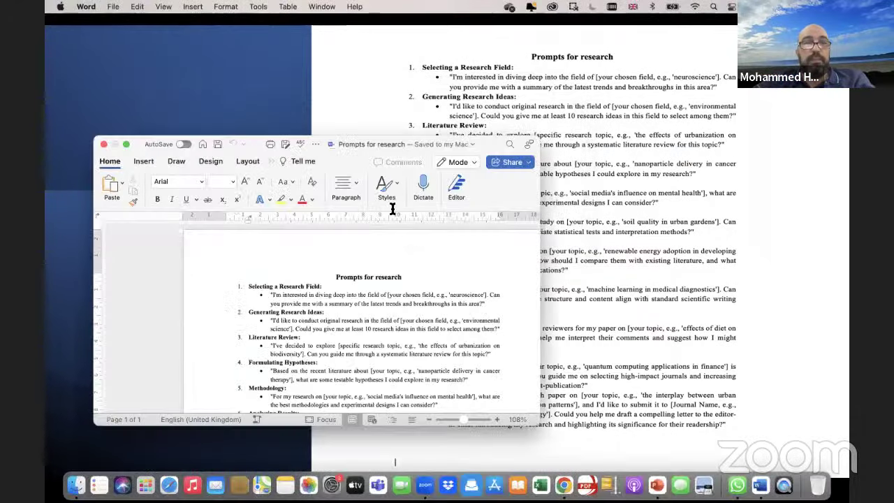
left_click(272, 294)
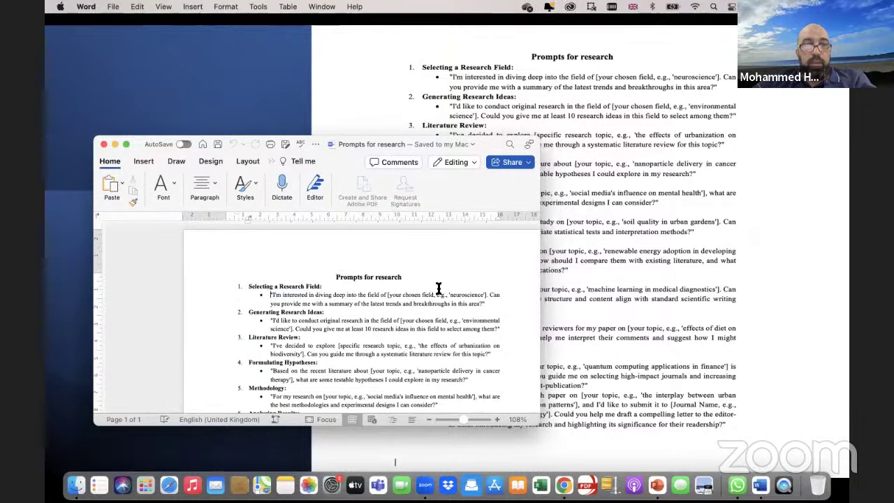
left_click_drag(439, 288, 498, 299)
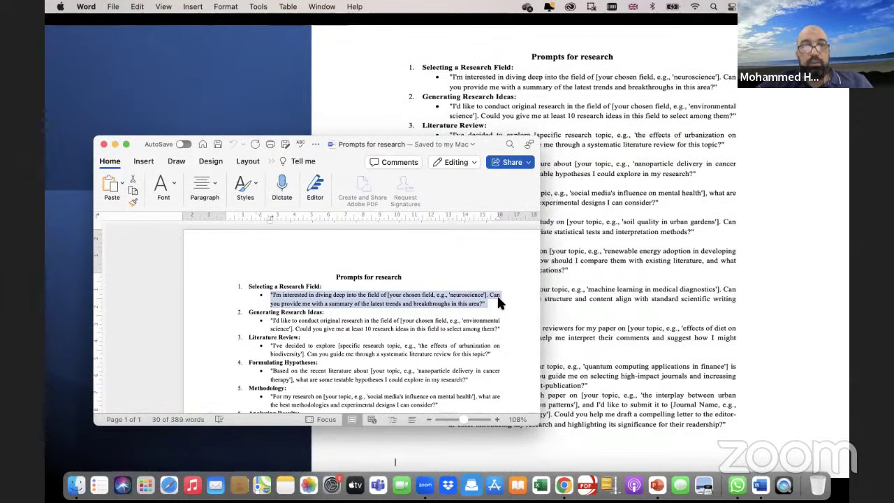
- Copy the selected research field prompt from the Prompts for research document and minimize the document window
right_click(498, 299)
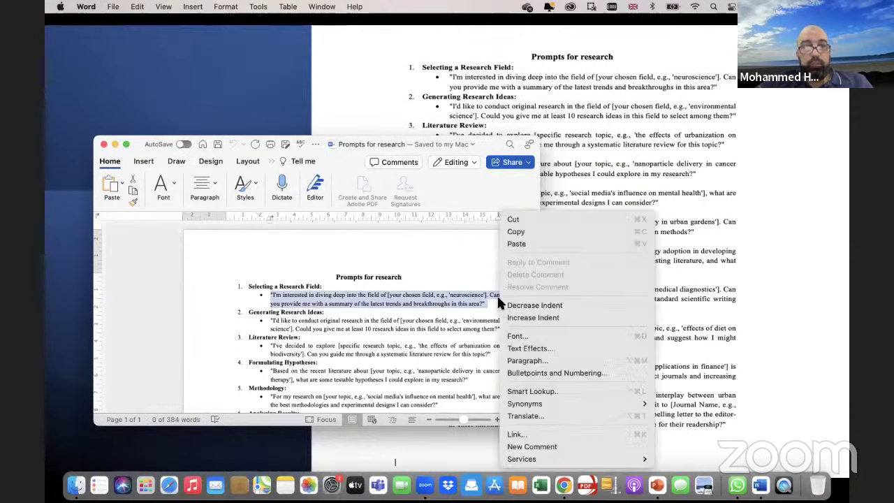
left_click(479, 342)
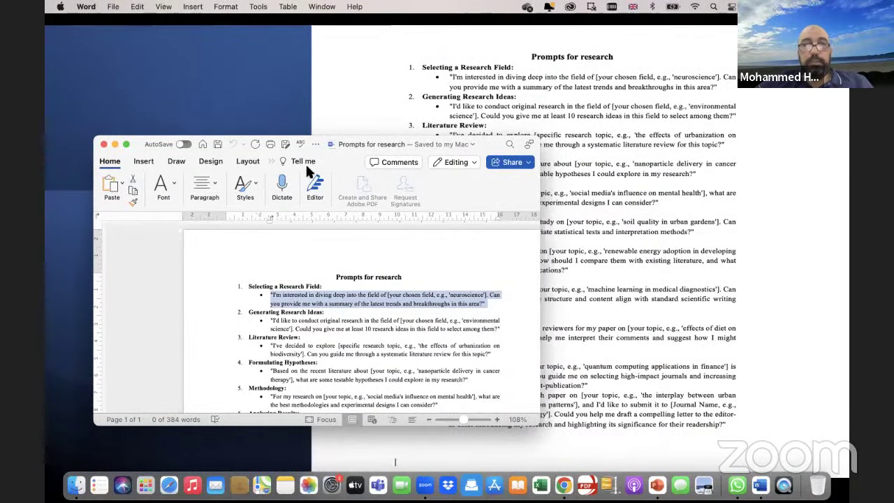
left_click(114, 144)
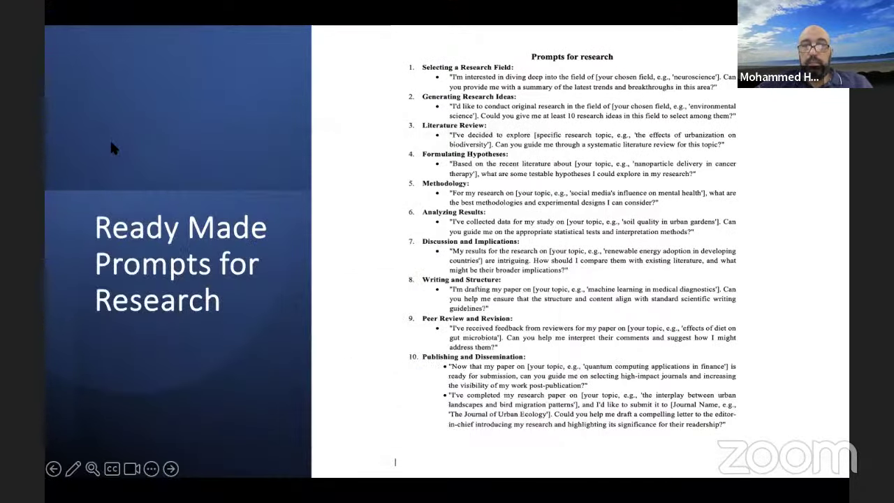
- Advance the slide show to the ChatGPT Plus slide and open ChatGPT in the browser from it
left_click(114, 149)
left_click(472, 264)
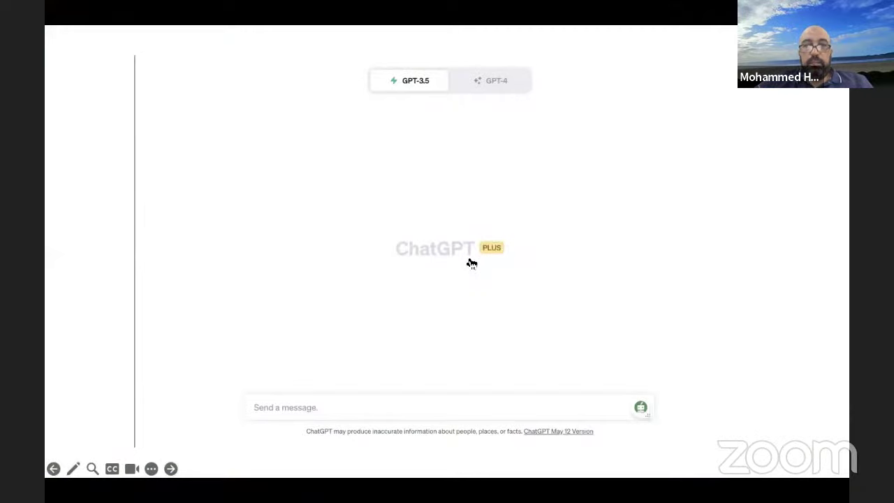
left_click(472, 263)
key("Left")
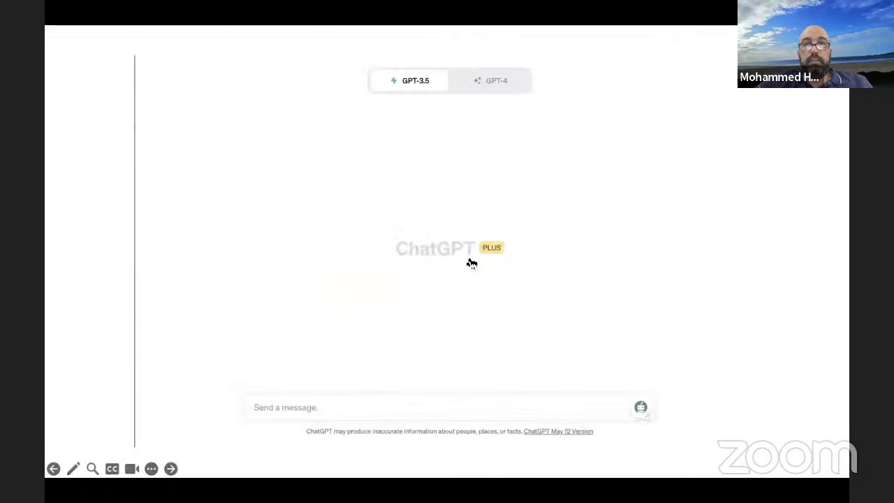
left_click(469, 262)
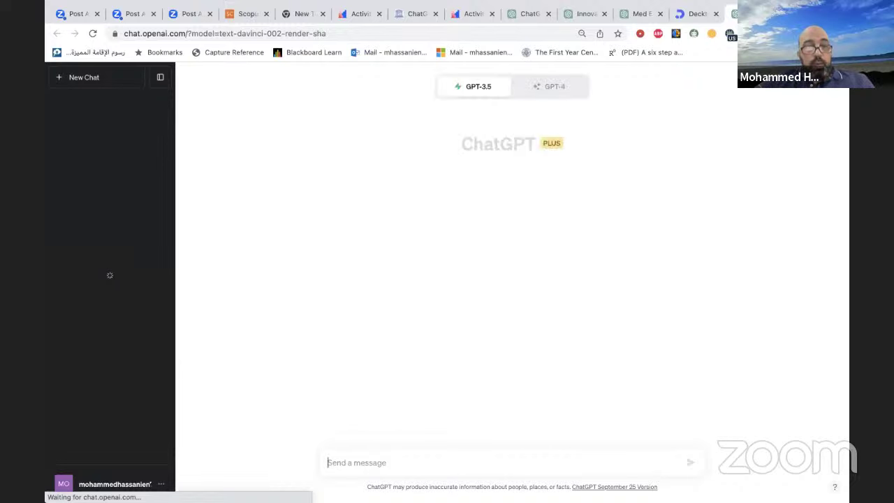
- Send the copied research field prompt in the new chat with 'Nanotechnology' in place of 'neuroscience'
type("• \"I'm interested in diving deep into the field of [your chosen field, e.g., \"neuroscience\"]. Can you provide me with a summary of the latest trends and breakthroughs in this area?\"")
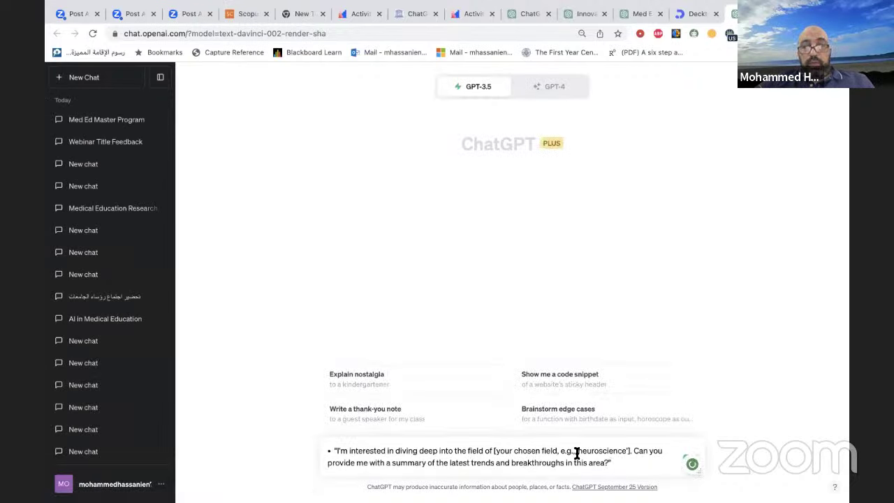
left_click_drag(577, 453, 627, 449)
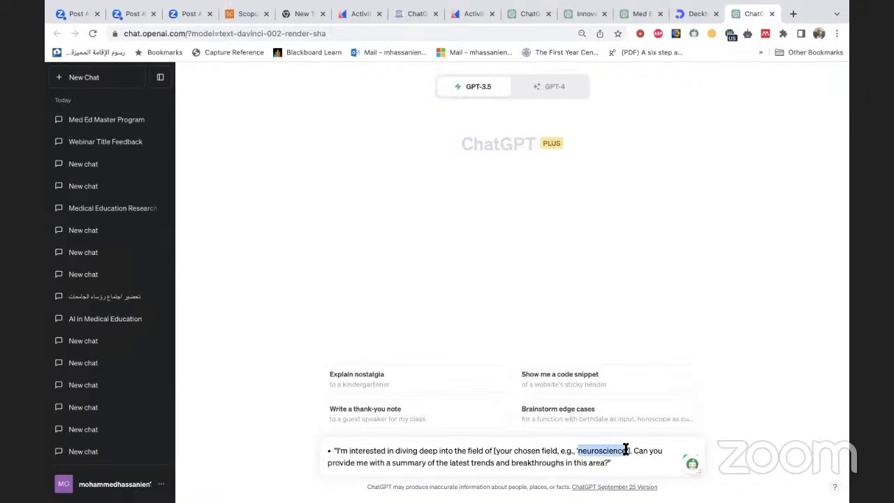
type("Nan")
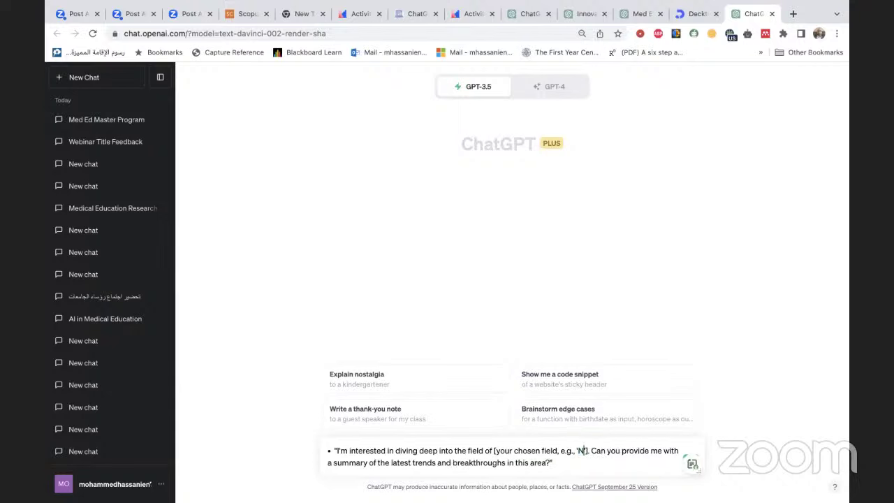
type("o")
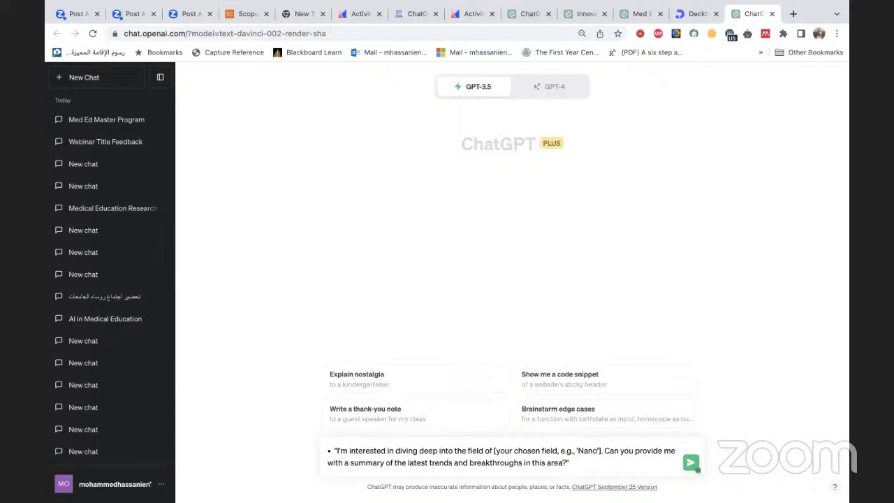
type("techno")
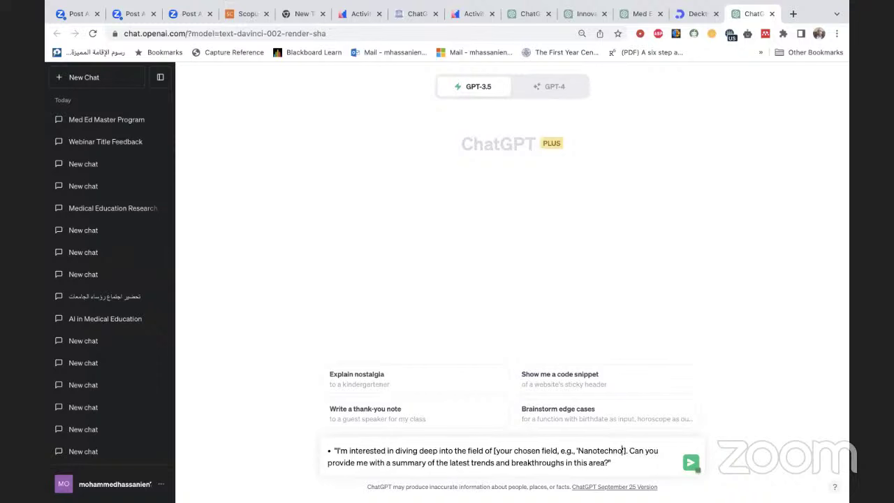
type("logy")
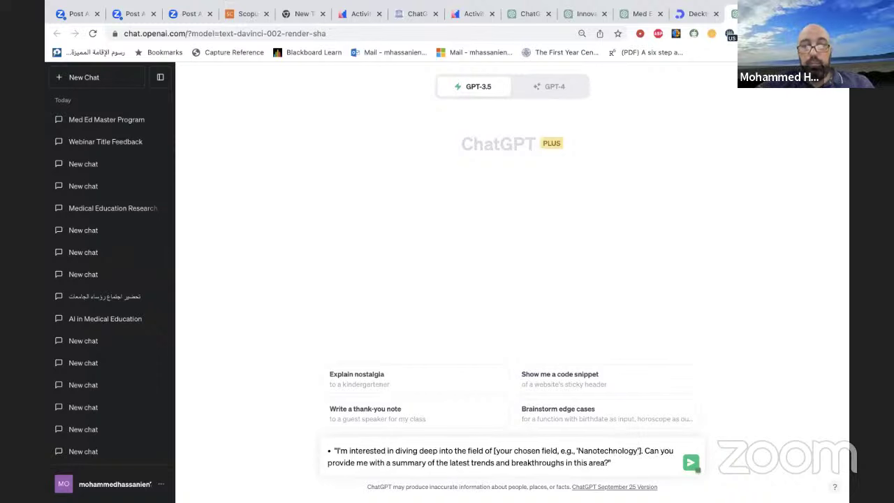
left_click(691, 465)
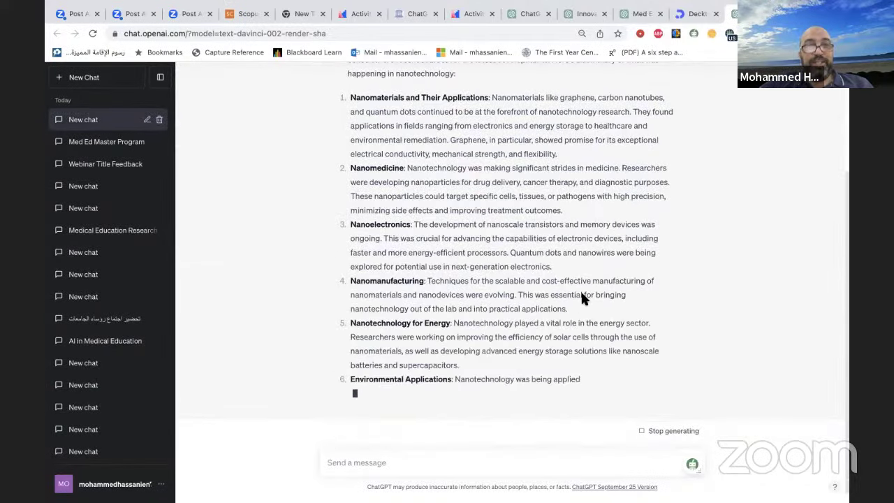
- Read through ChatGPT's answer on nanotechnology trends and breakthroughs, from the introduction to the closing note
scroll(532, 235, "up", 2)
scroll(532, 236, "down", 5)
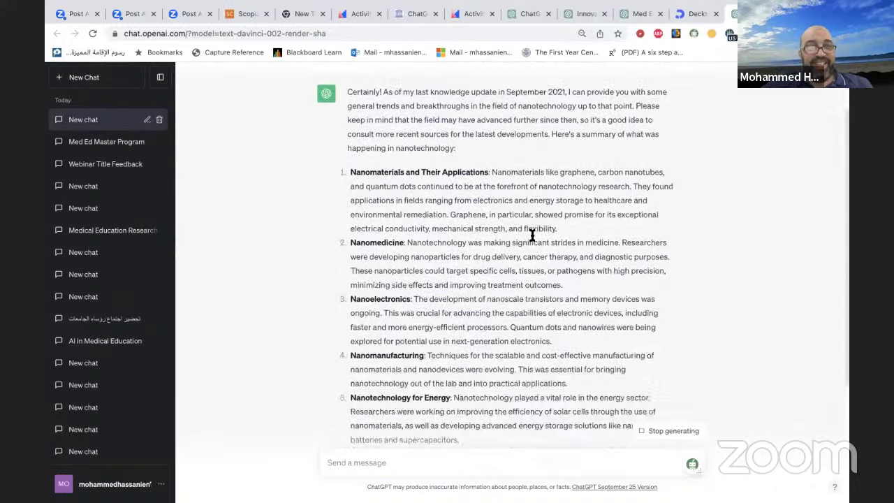
scroll(532, 236, "up", 4)
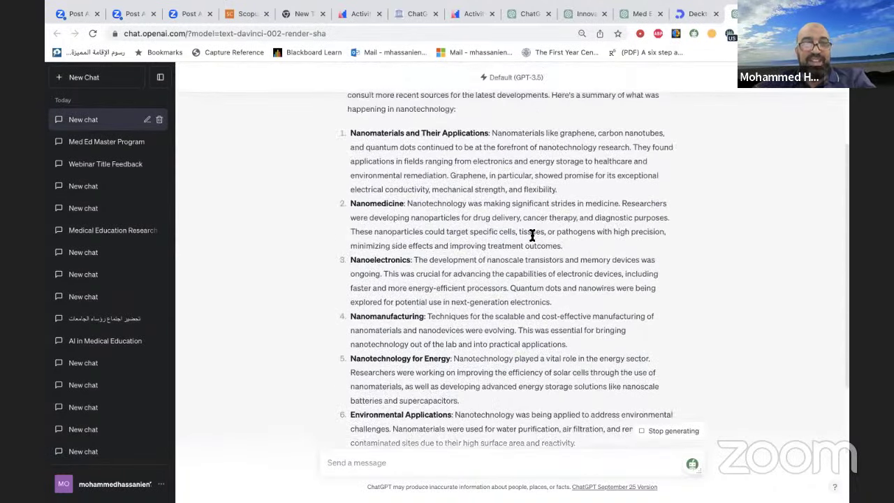
scroll(533, 235, "down", 6)
scroll(532, 236, "up", 6)
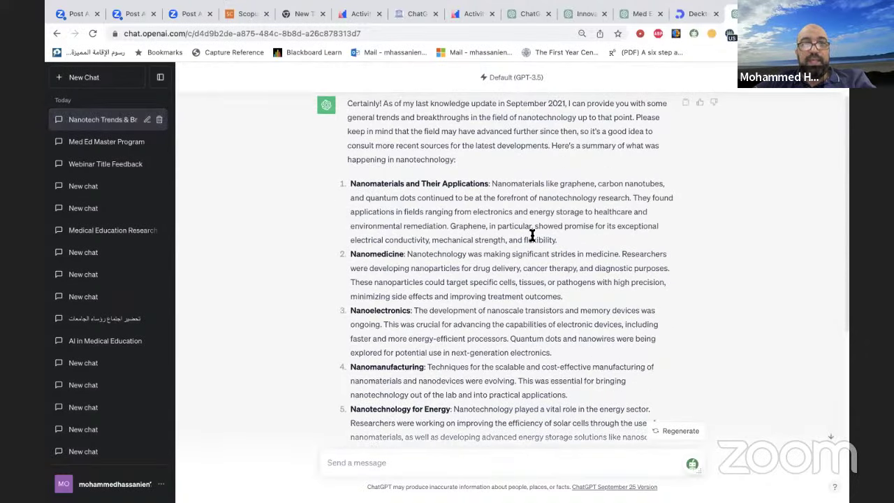
scroll(533, 236, "down", 1)
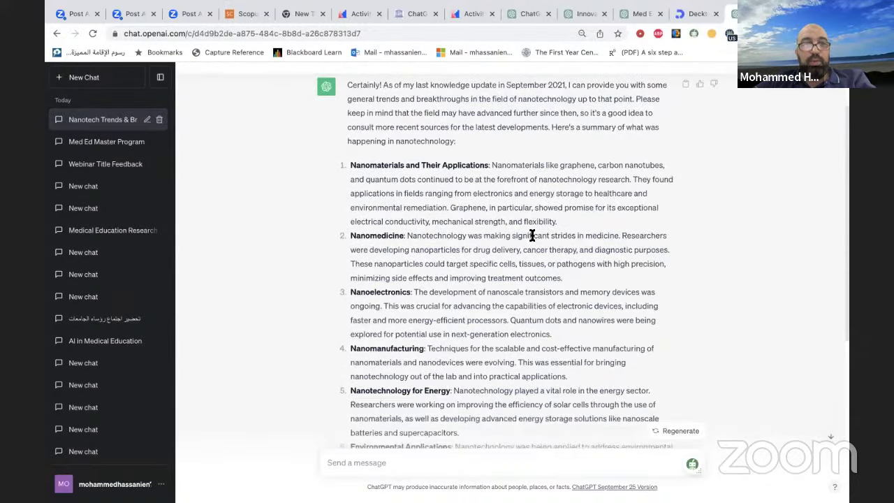
scroll(532, 235, "down", 1)
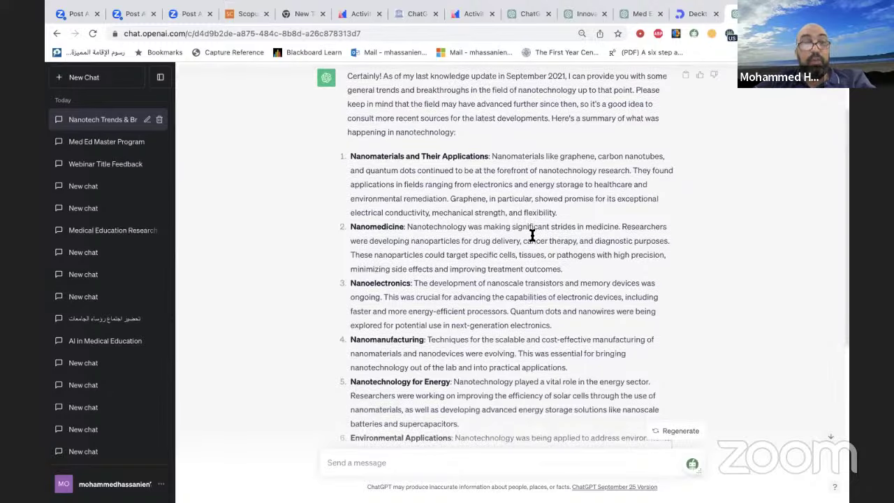
scroll(532, 235, "down", 2)
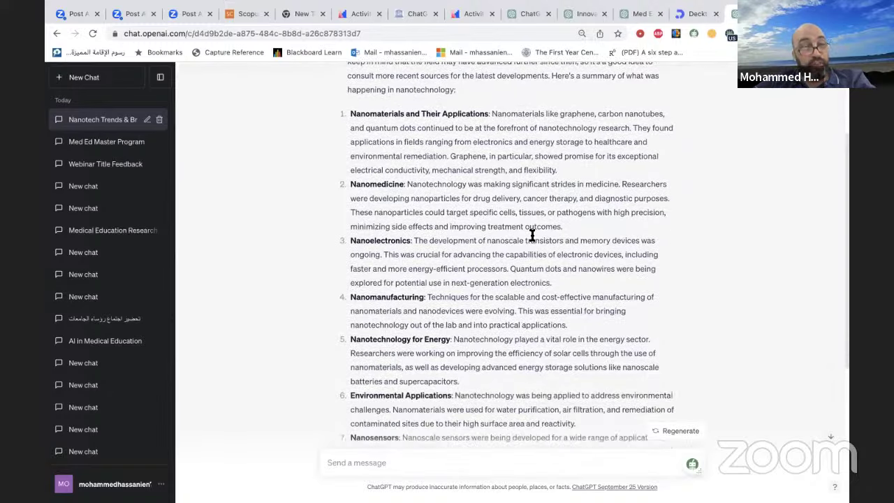
scroll(532, 235, "down", 2)
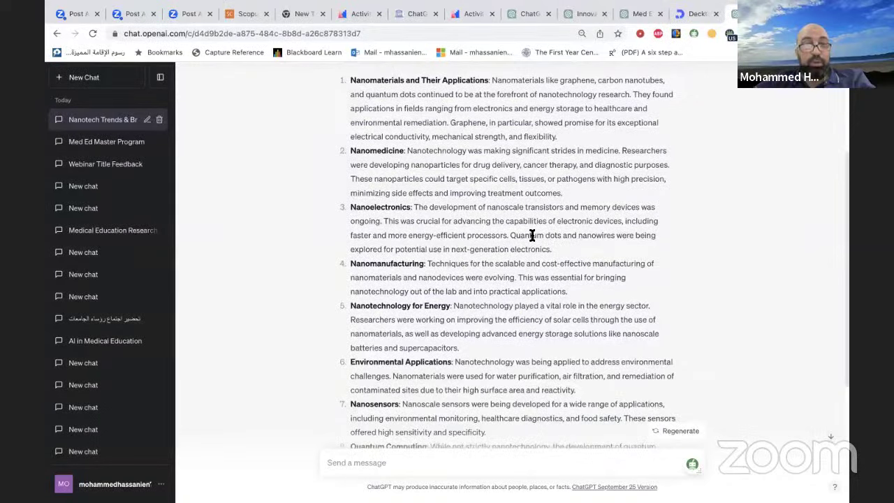
scroll(532, 236, "down", 3)
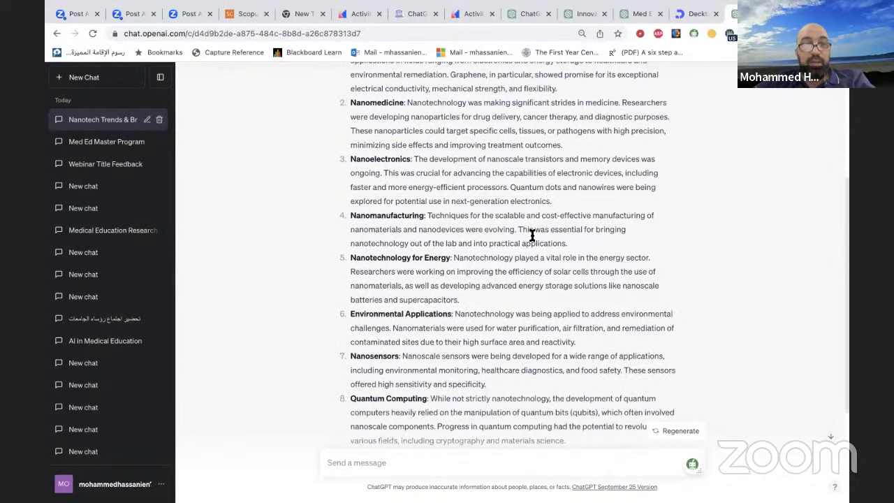
scroll(533, 235, "down", 3)
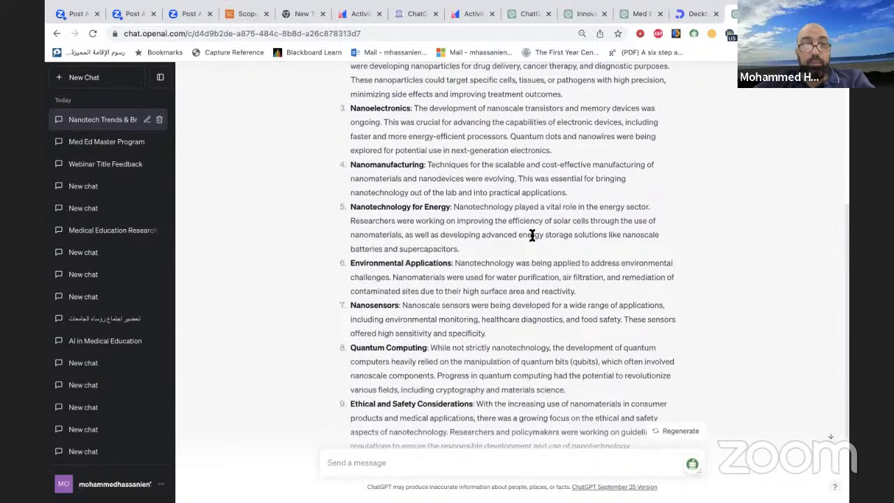
scroll(533, 235, "down", 4)
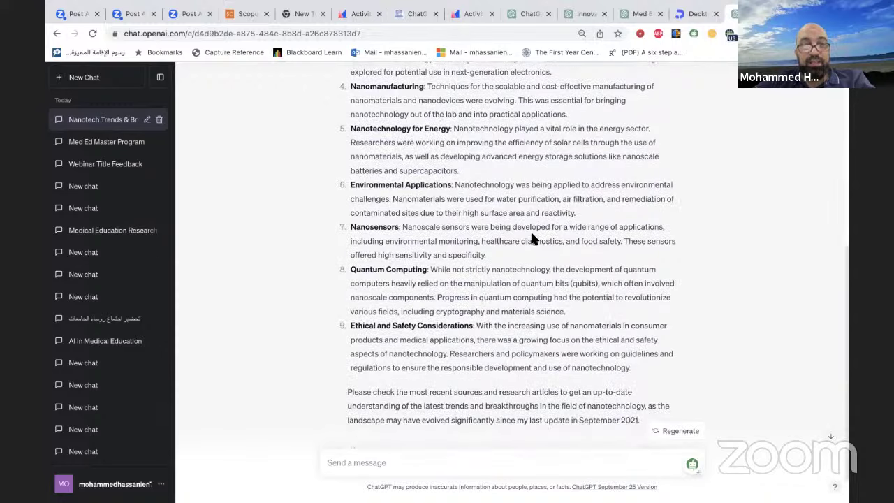
scroll(533, 237, "up", 10)
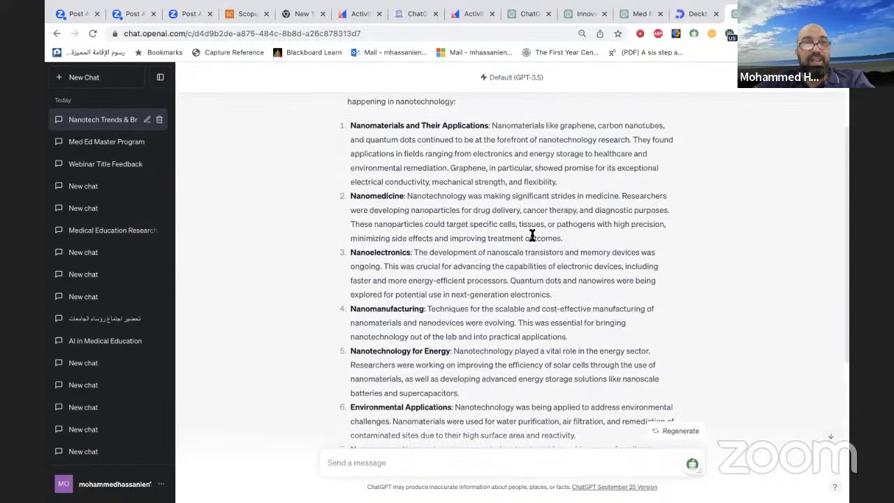
scroll(532, 236, "up", 2)
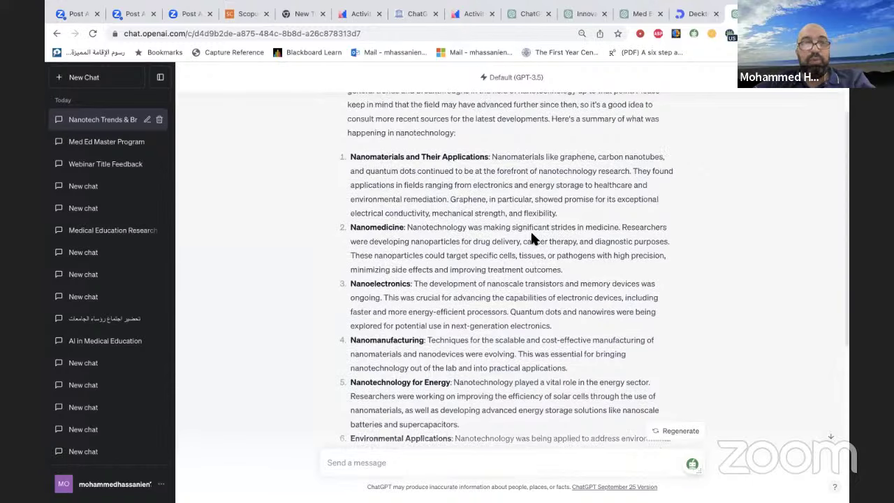
scroll(530, 237, "down", 2)
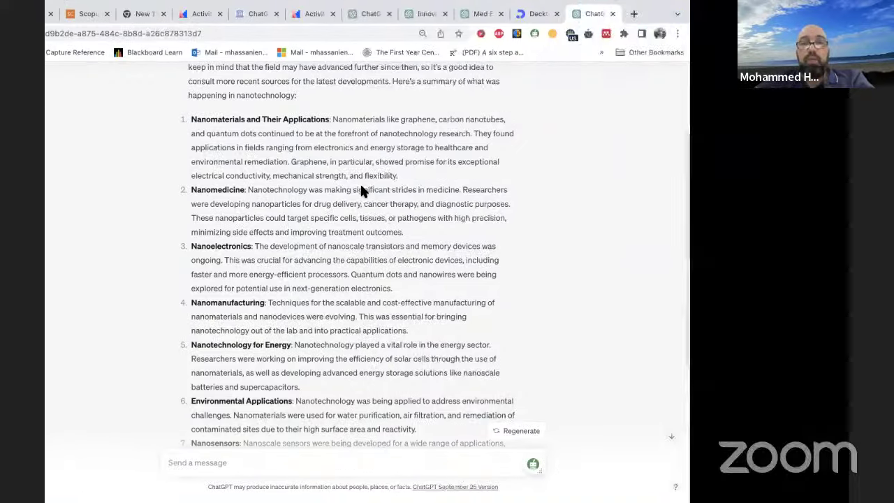
- Look through the open Word, PowerPoint and Chrome windows and restore the minimized Prompts for research document
key("super+Tab")
scroll(358, 199, "up", 3)
scroll(358, 199, "down", 5)
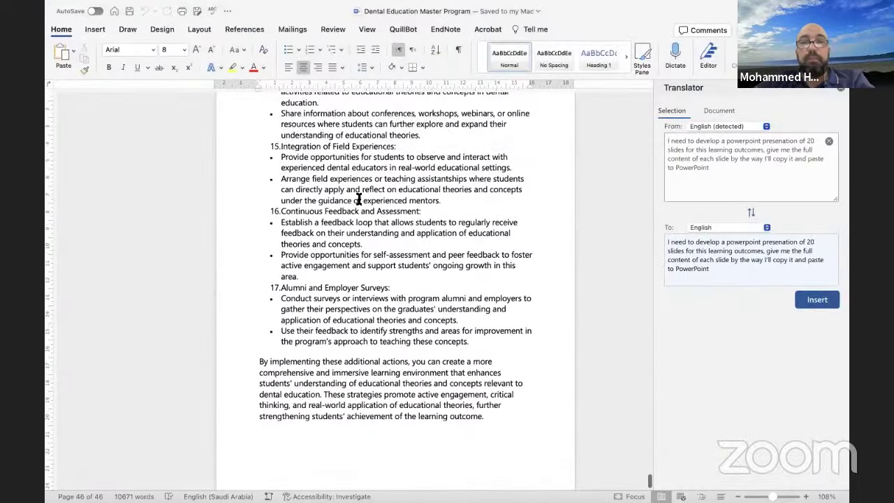
key("super+Tab")
key("super+Tab")
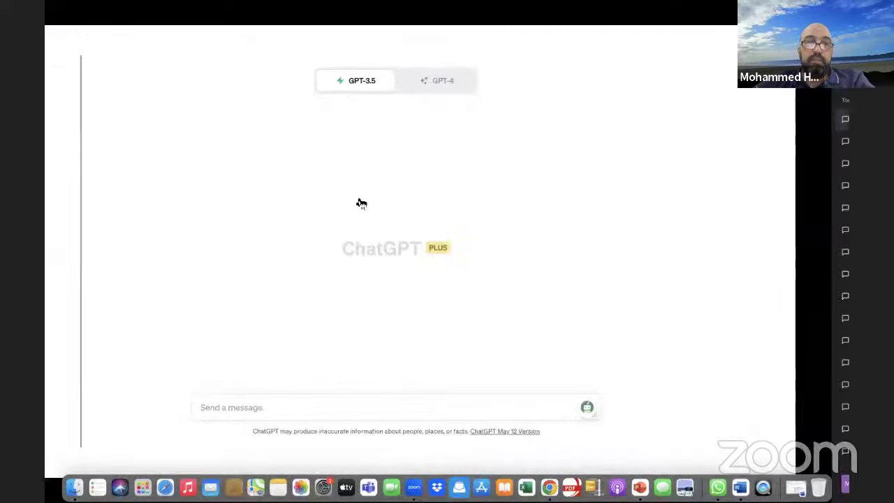
key("super+Tab")
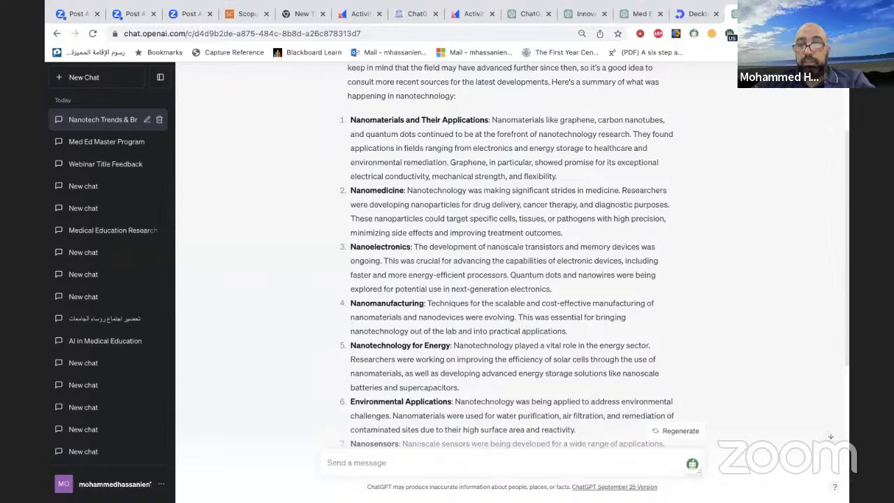
mouse_move(793, 464)
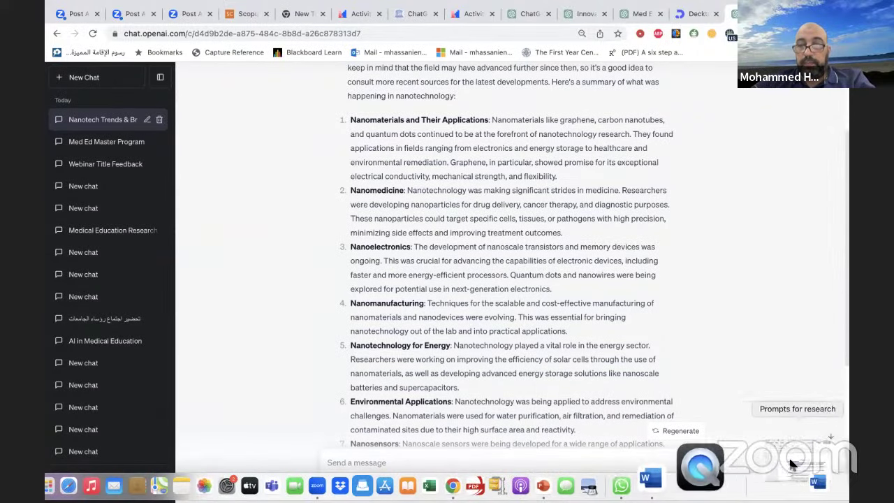
left_click(793, 464)
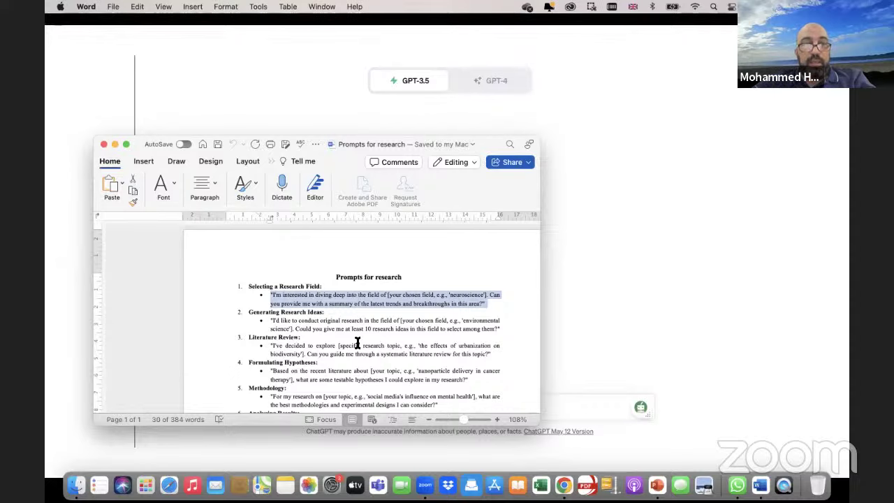
- Return to the nanotechnology chat in Chrome and send 'I need the most recent ideas in these fields as all you mentioned are general'
key("ctrl+Right")
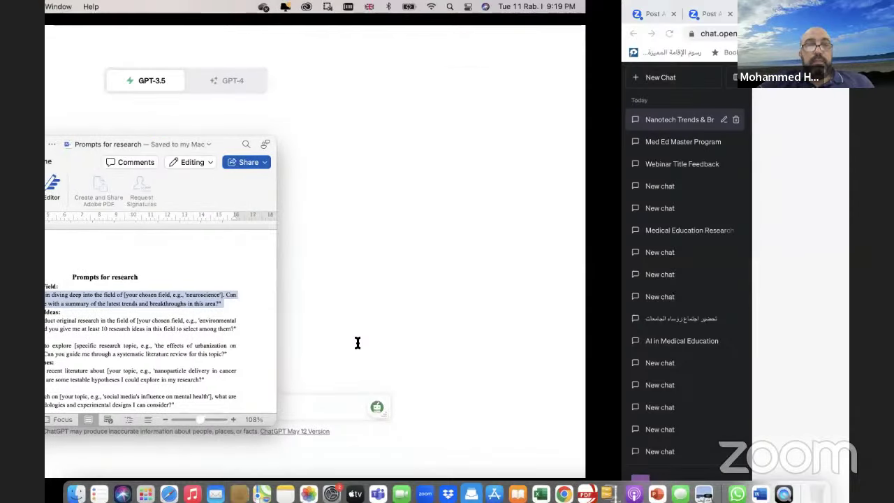
type("I need ")
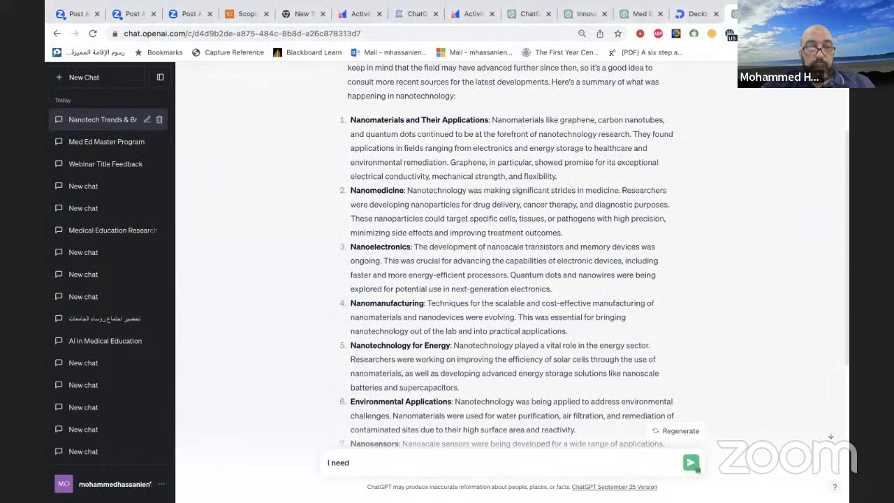
type("the most")
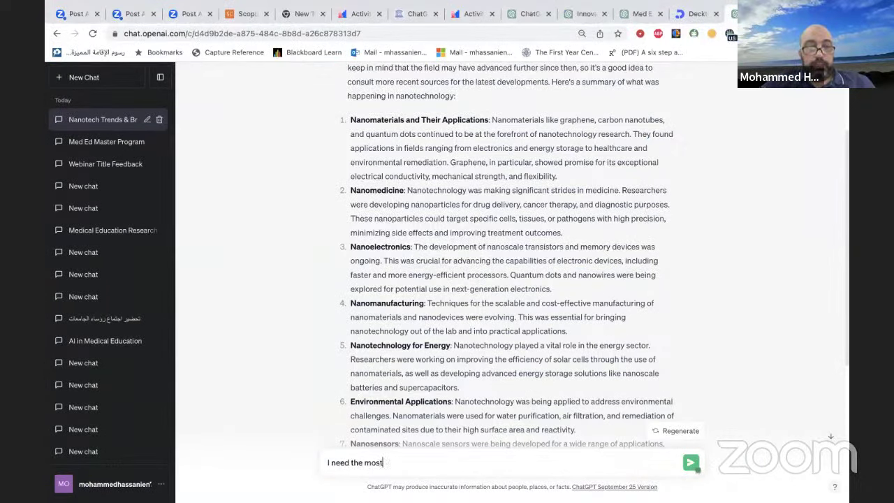
type(" recent id")
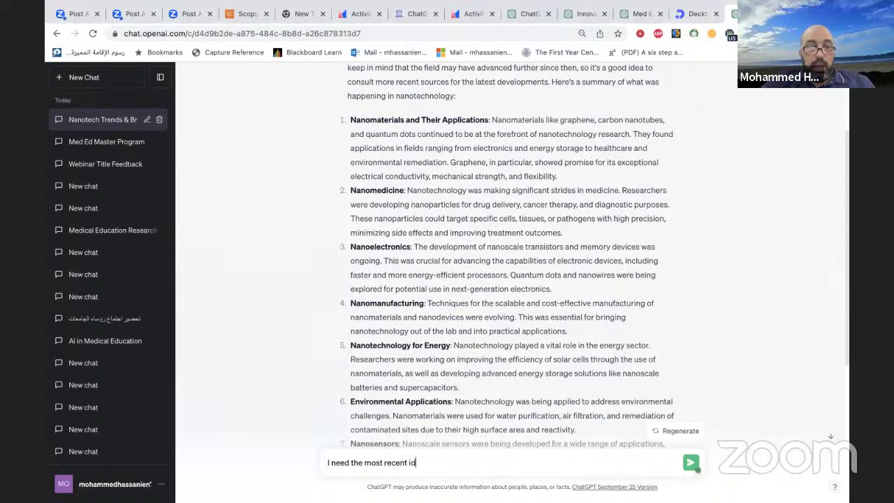
type("eas i")
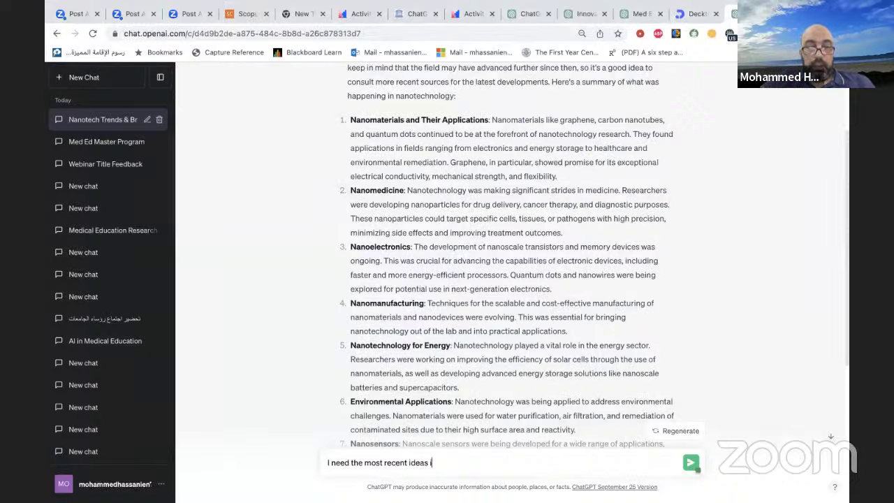
type("n these f")
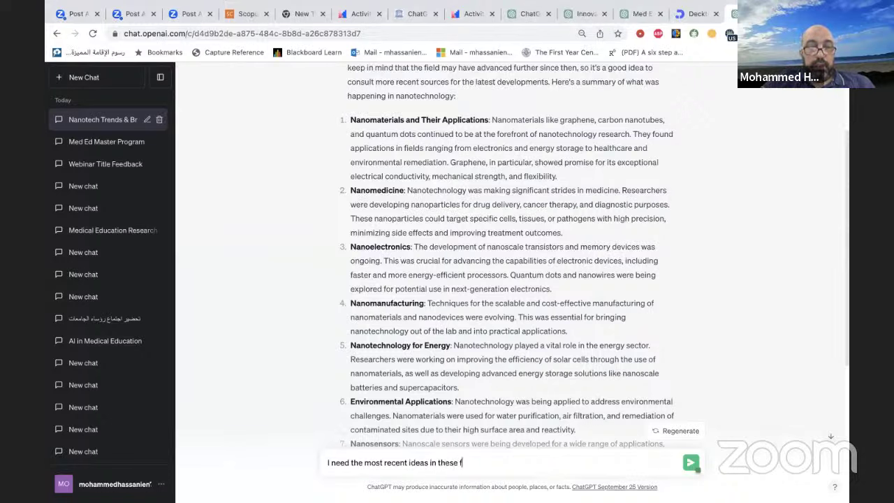
type("ields a")
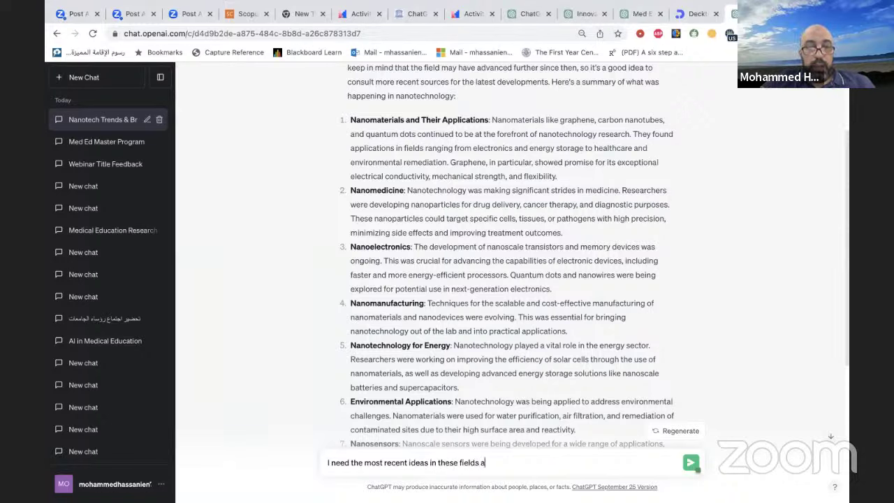
type("s all")
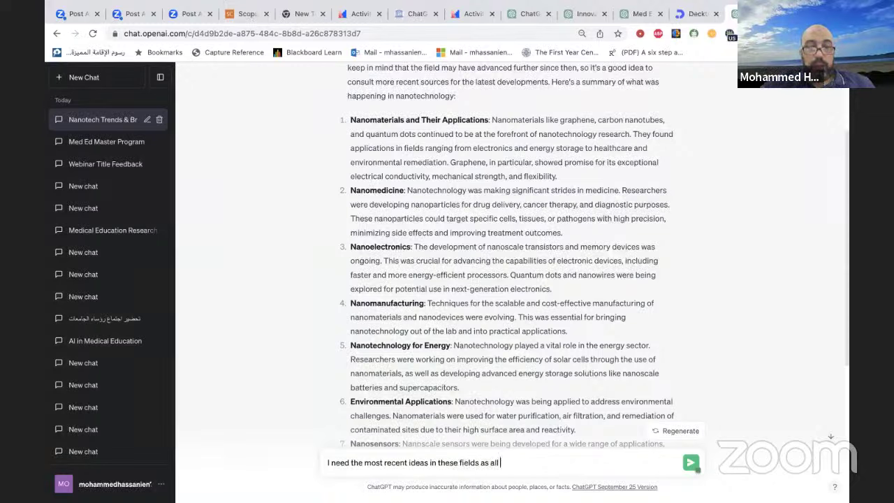
type(" you me")
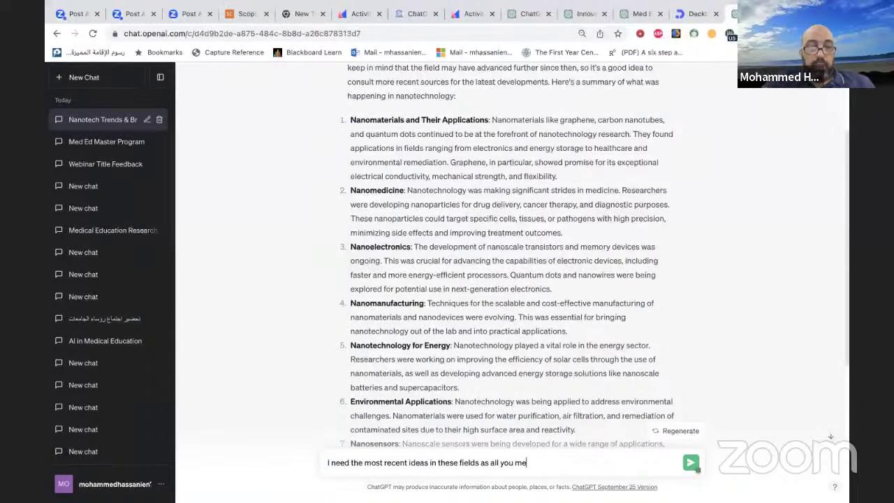
type("ntioned ")
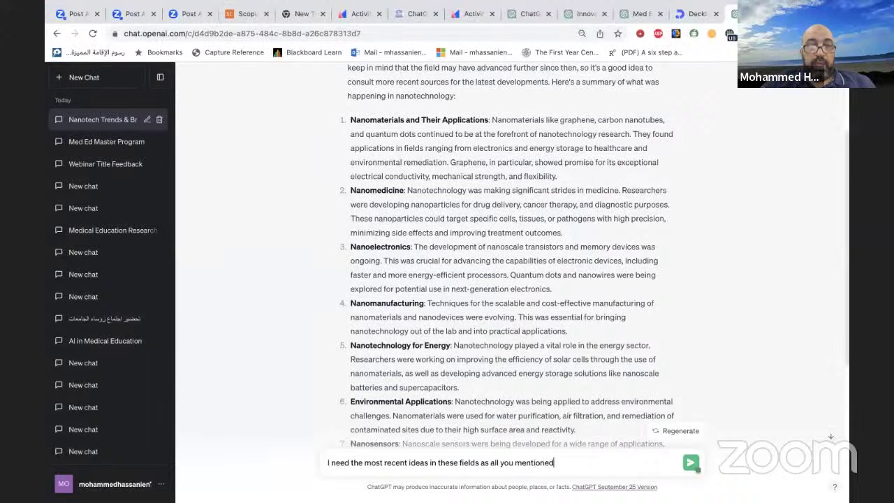
type("are ge")
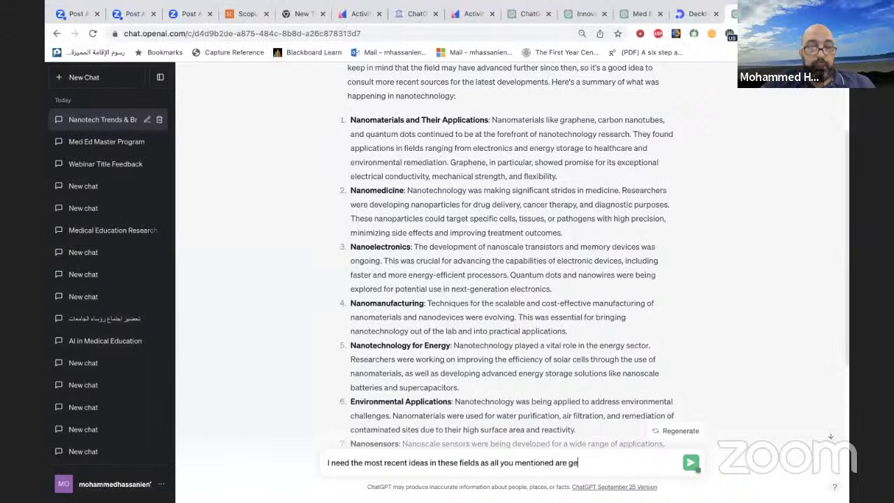
type("nera")
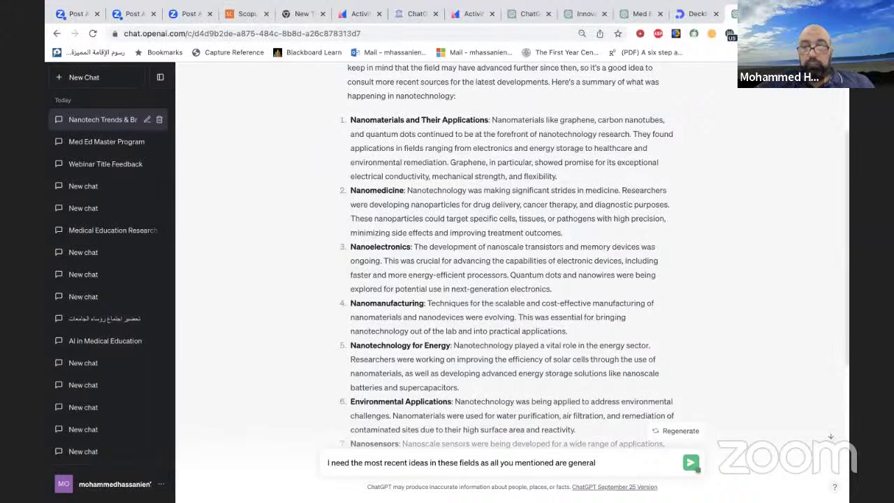
type("l")
key("Return")
- Skim the answer recommending sources for recent developments and reply with 'No problem provide till 2021'
scroll(518, 379, "down", 2)
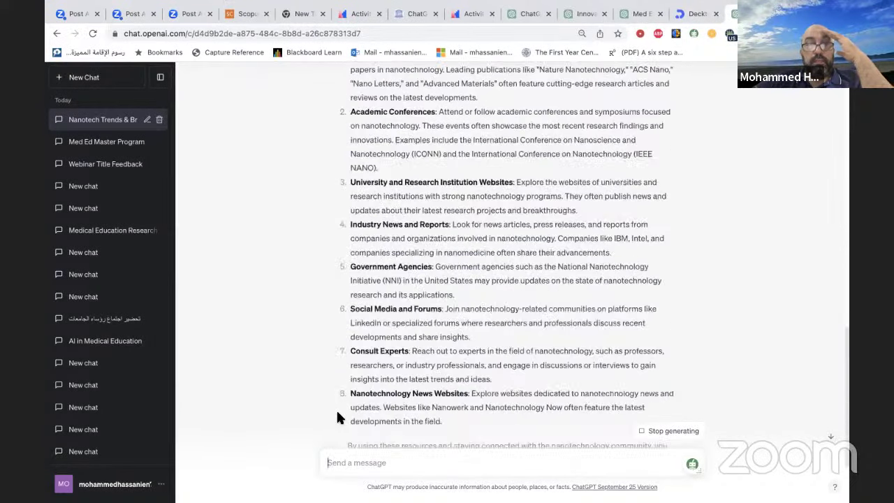
scroll(337, 417, "up", 3)
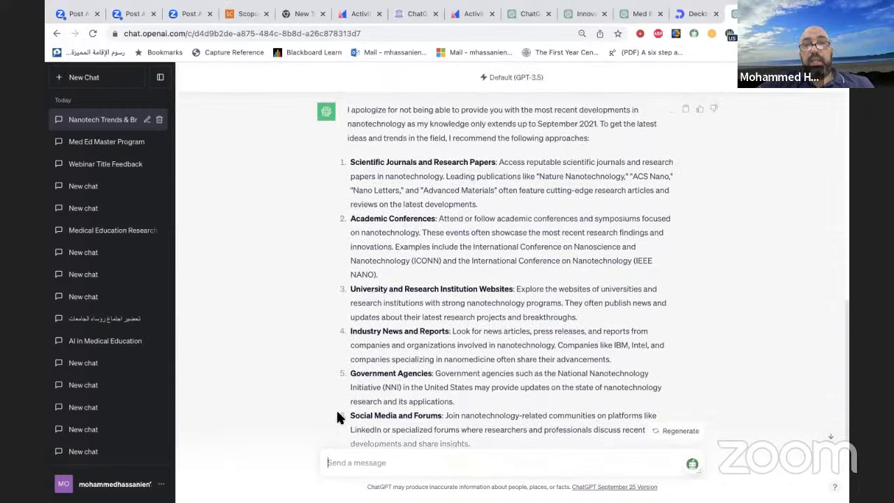
scroll(332, 429, "down", 3)
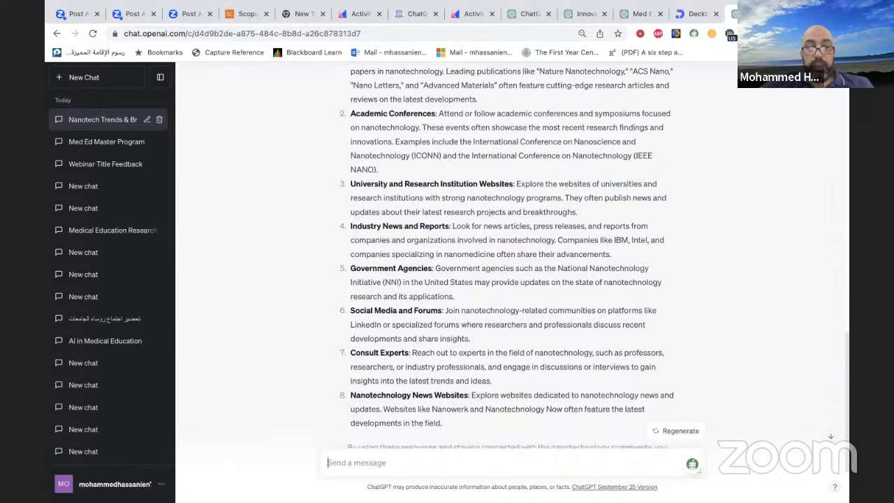
type("No pro")
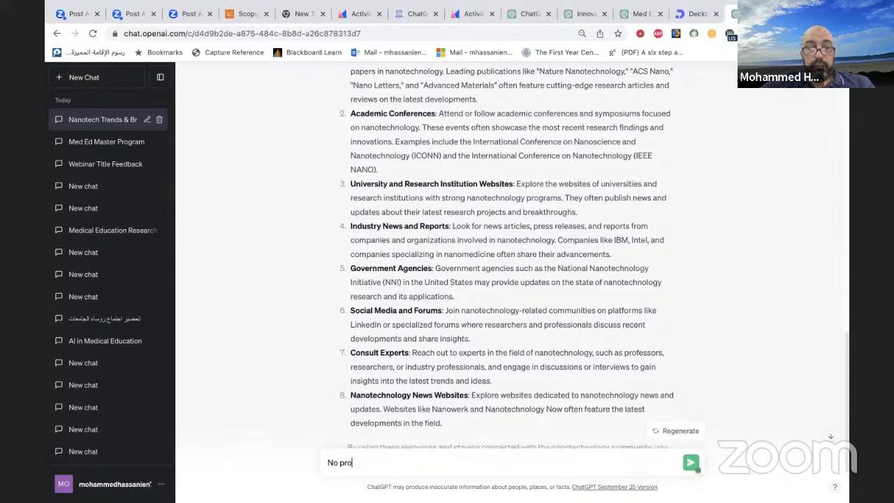
type("blem")
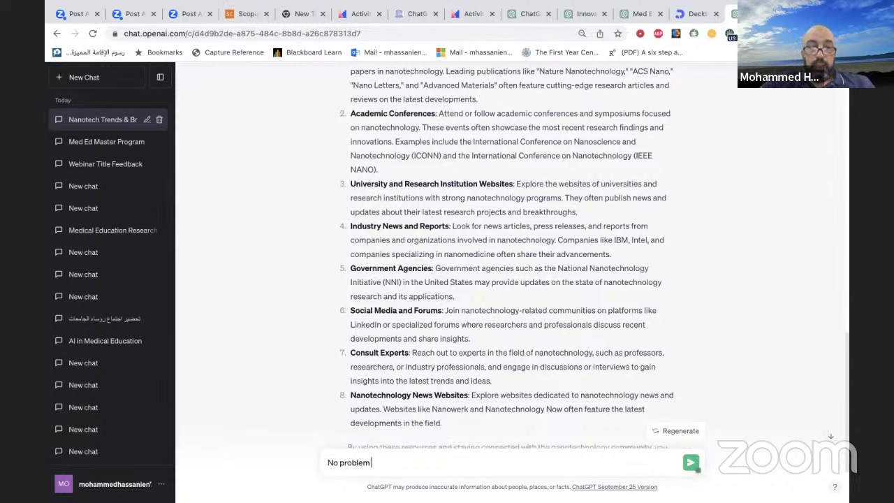
type(" provide ")
type("titl")
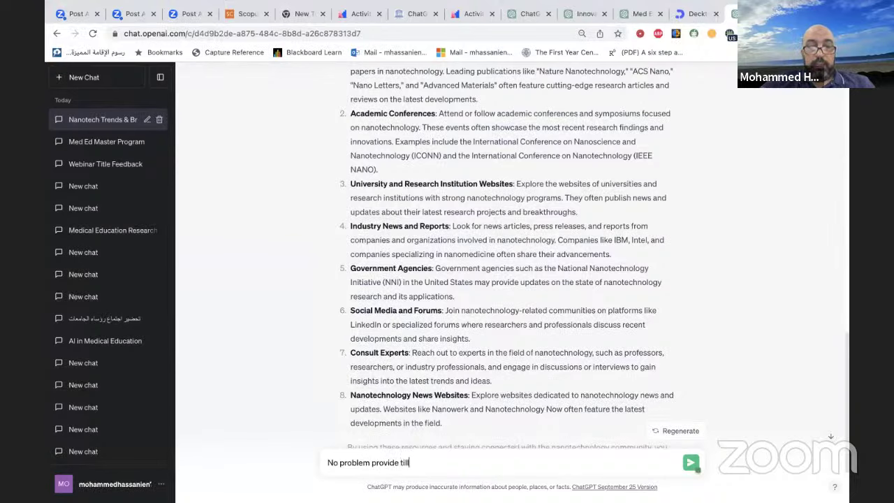
type(" 2021")
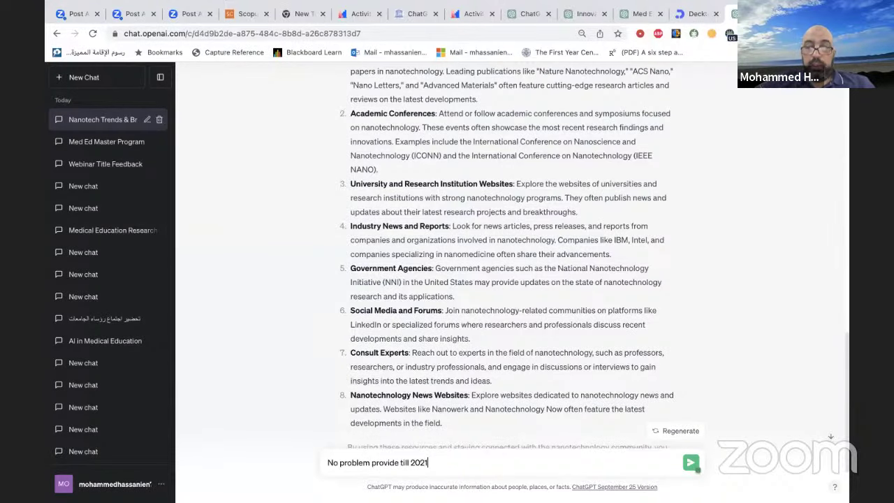
key("Return")
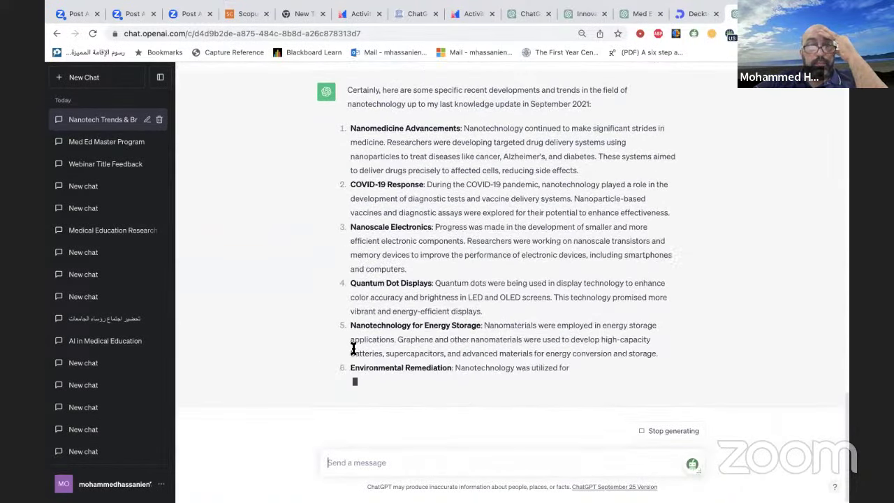
- Begin a follow-up message with 'Could y' and copy the heading 'Nanomedicine Advancements' from the latest answer
scroll(354, 349, "up", 1)
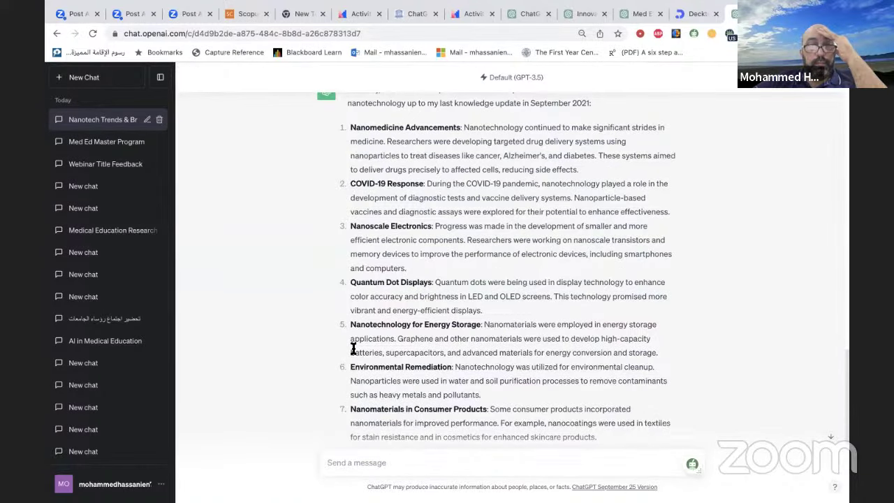
scroll(352, 348, "down", 1)
scroll(352, 348, "down", 3)
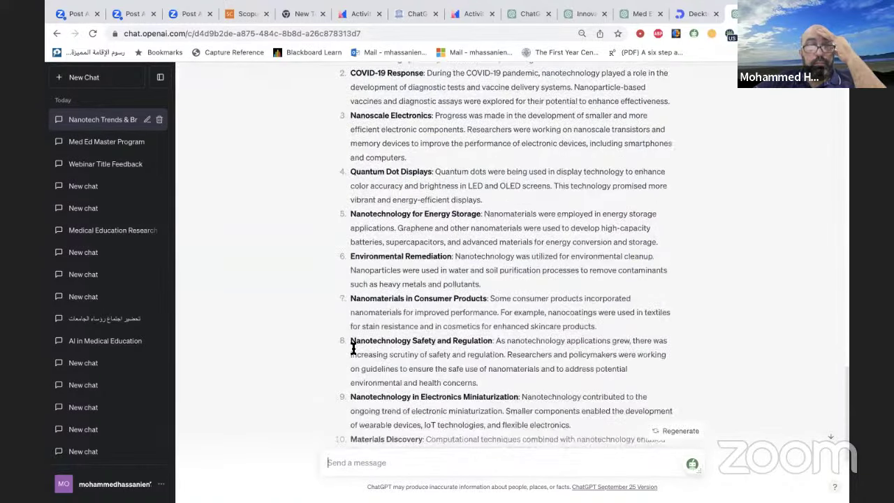
left_click(351, 464)
type("C")
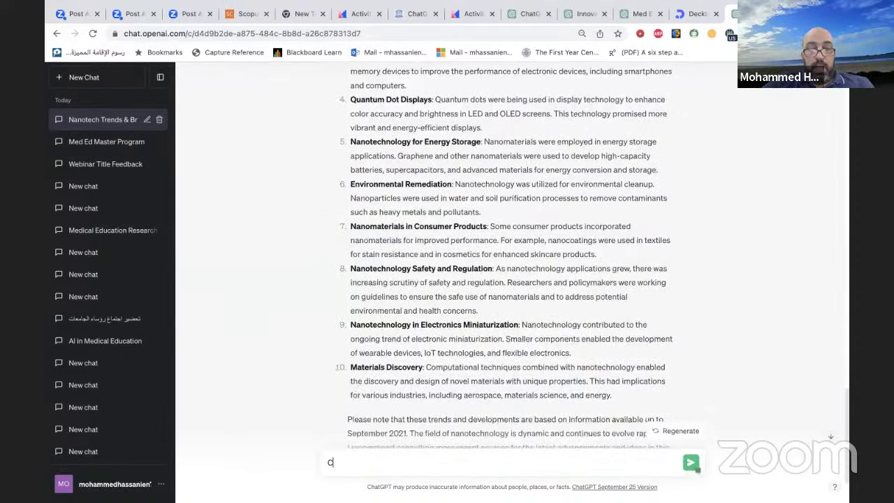
type("ould y")
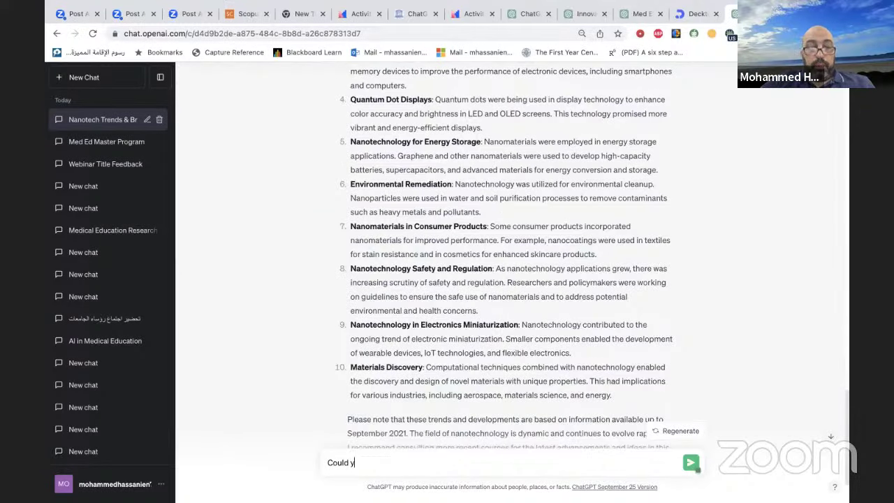
scroll(396, 328, "up", 1)
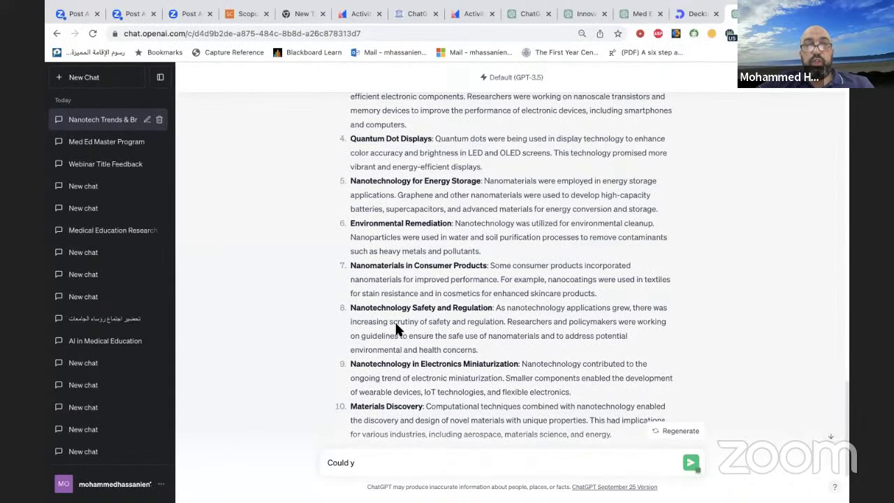
scroll(395, 325, "up", 3)
scroll(396, 327, "up", 3)
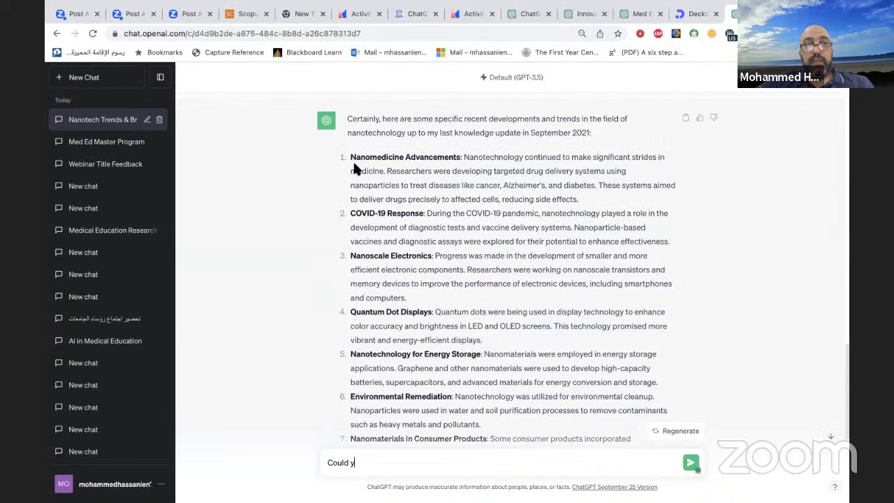
left_click_drag(351, 156, 459, 155)
key("ctrl+c")
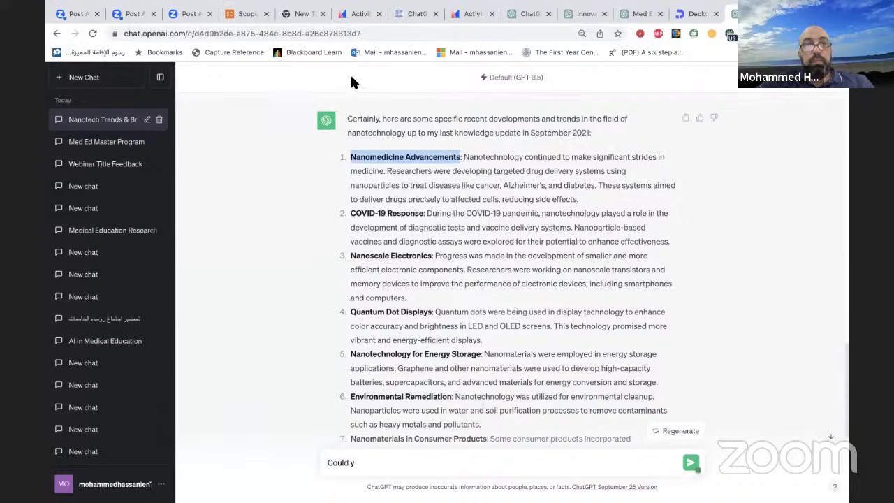
- Extend the message draft to 'Could you give me 10 innovative idea for this topic' and paste the copied heading 'Nanomedicine Advancements' after it
left_click(364, 463)
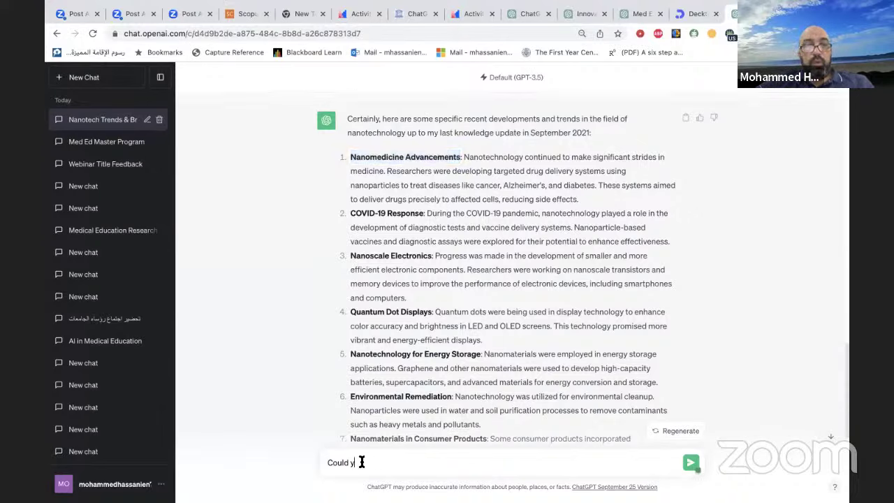
type("Could you ")
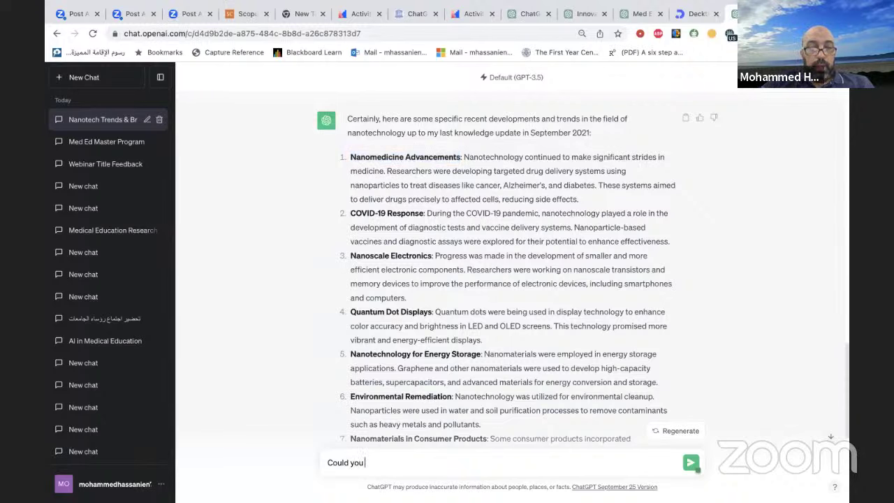
type("give")
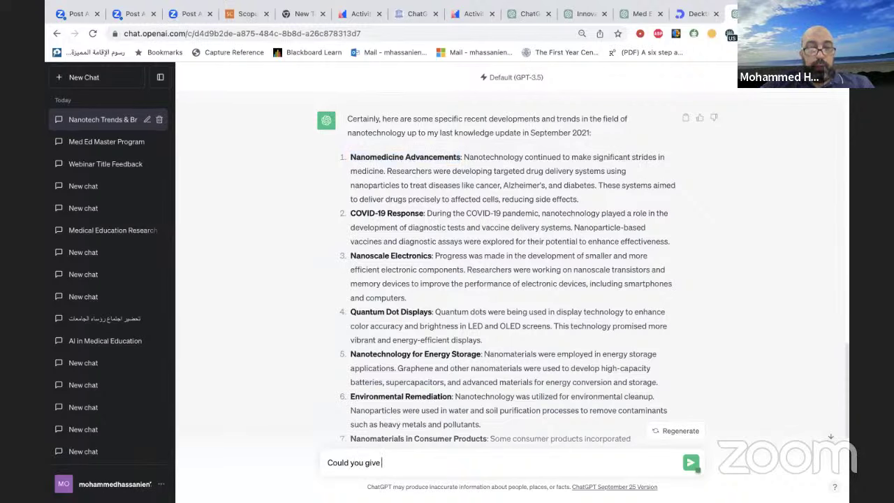
type(" me 10")
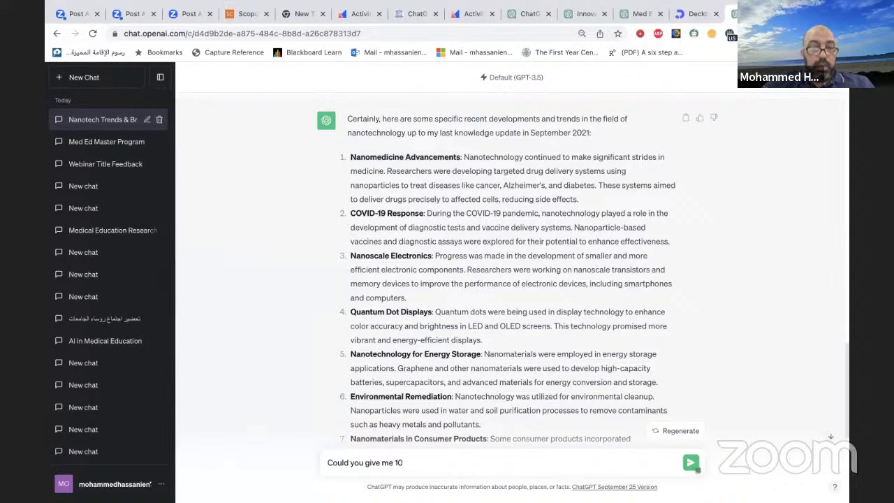
type(" i")
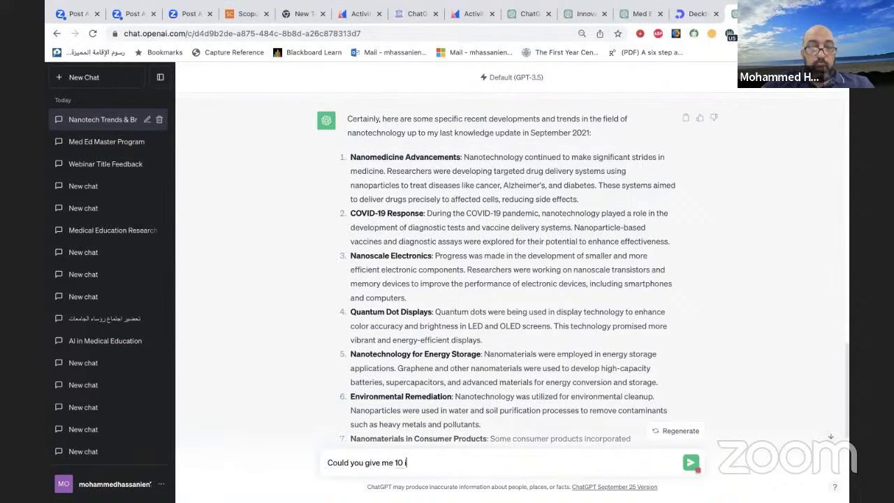
type("nnovative idea")
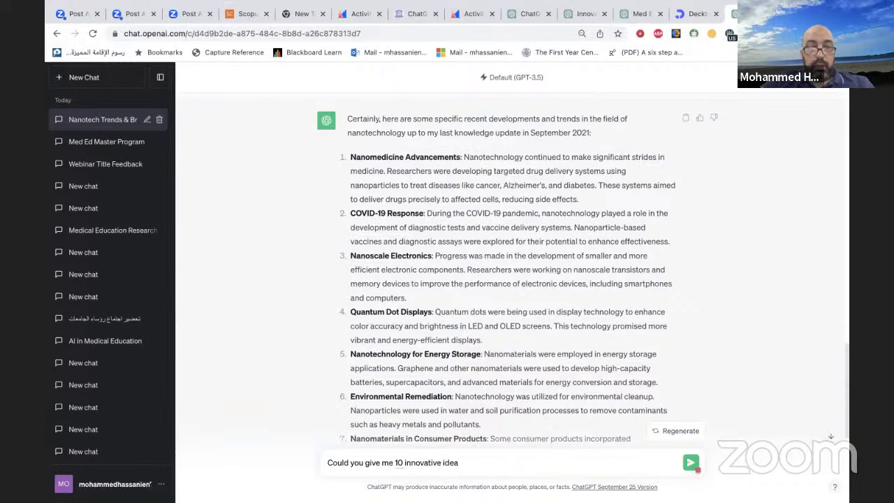
type(" for ")
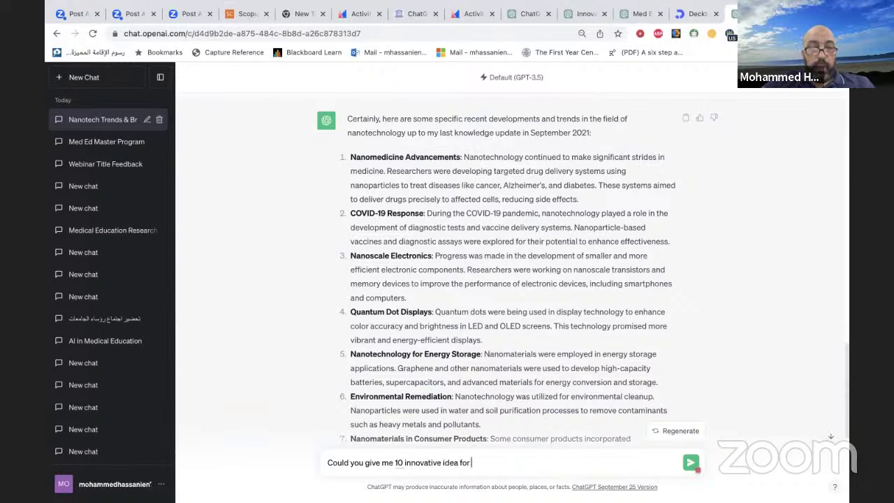
type("this top")
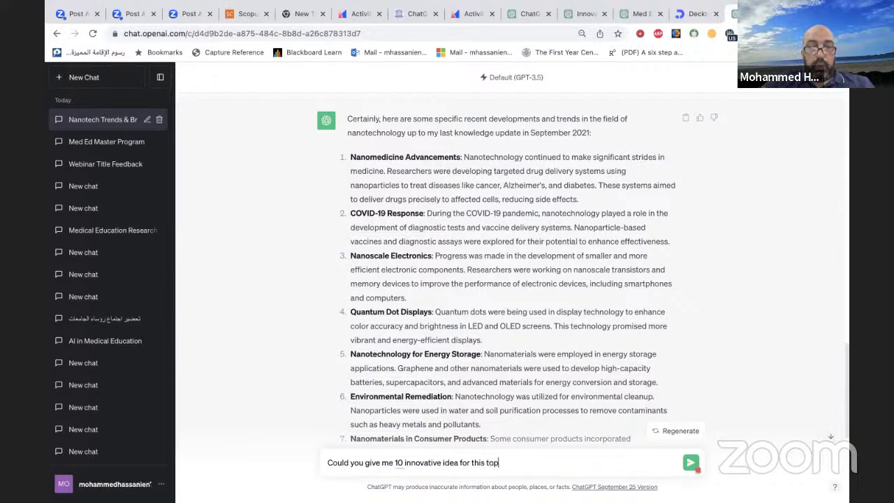
type("ic")
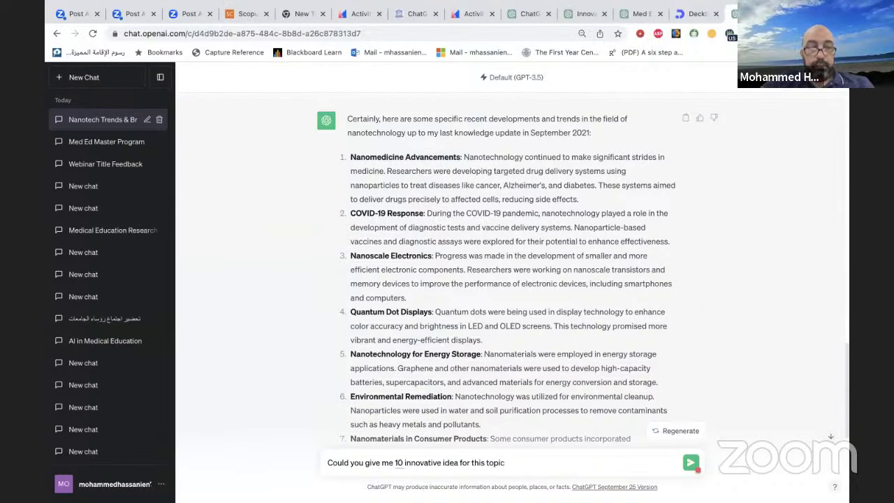
key("ctrl+v")
- Finish the message with 'that I can publish it in high impact journal' and send it
type("that I")
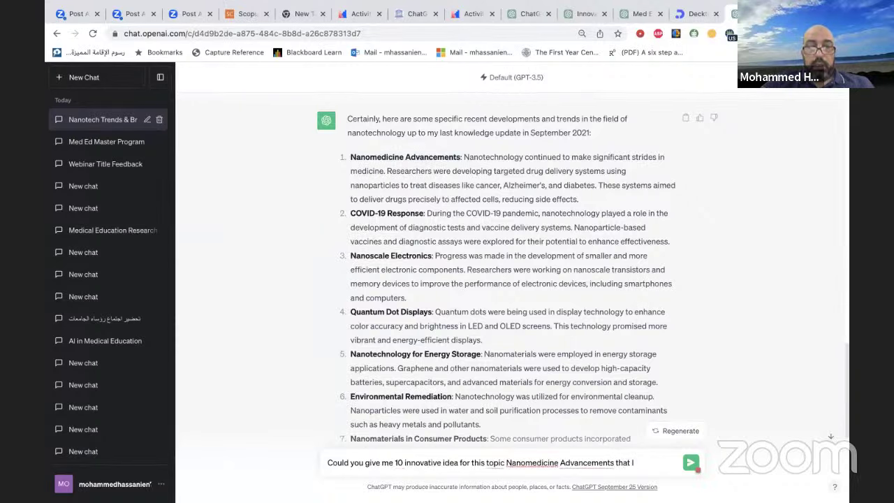
type(" can")
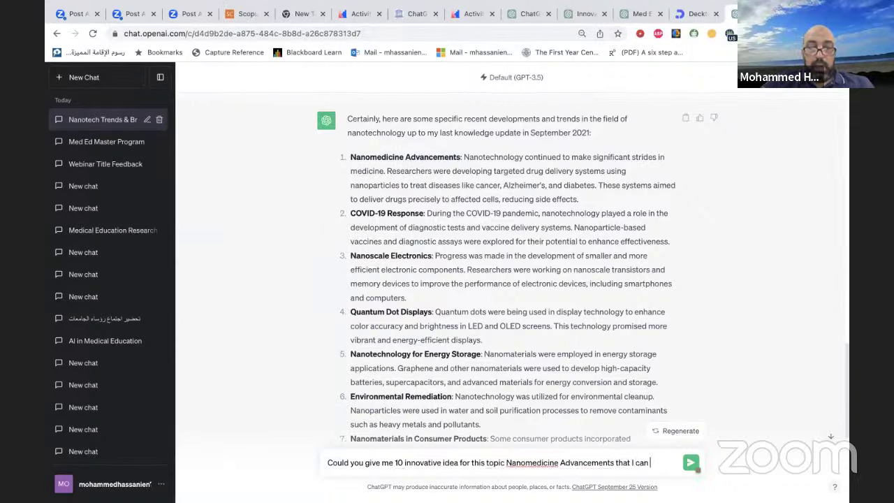
type(" publis")
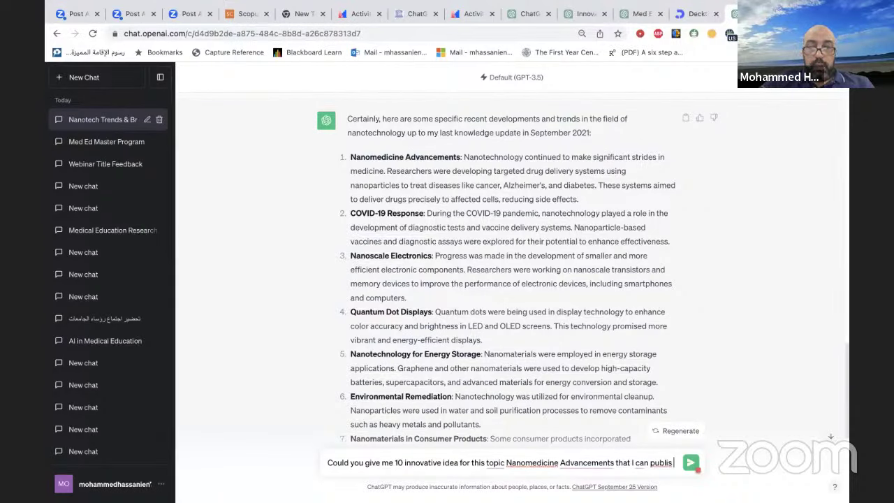
type("h iot")
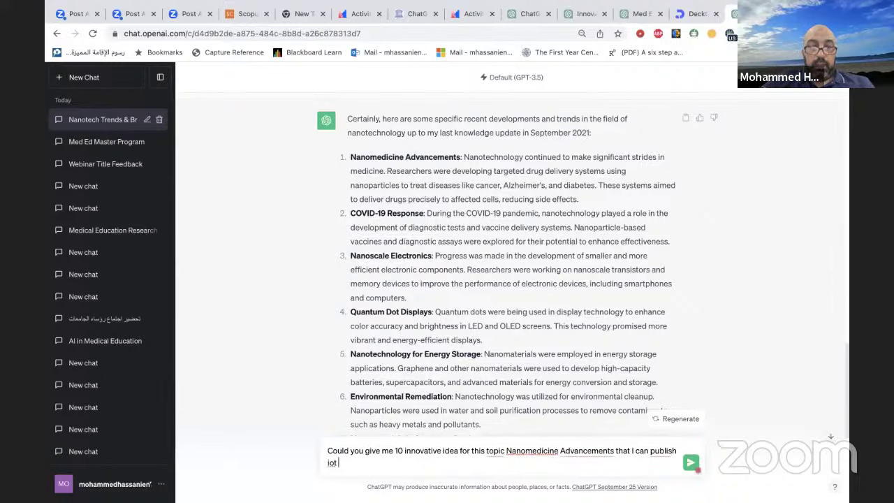
key("BackSpace")
key("BackSpace")
key("BackSpace")
type("it in hig")
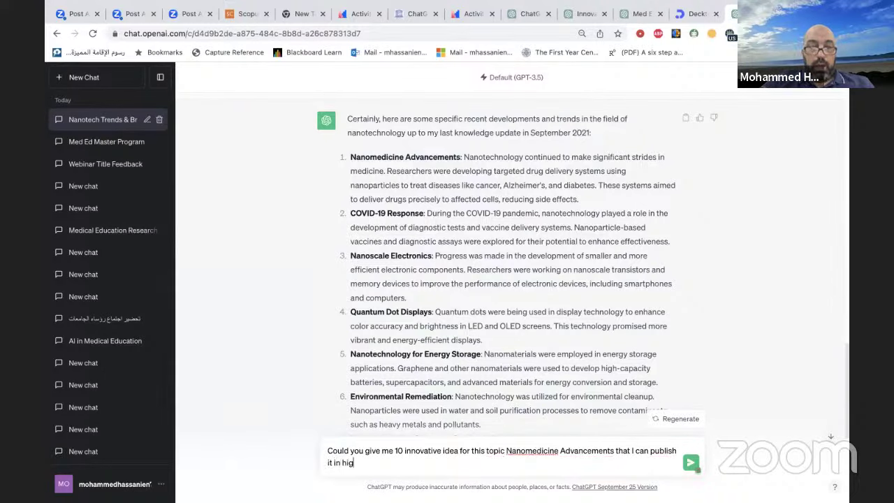
type("h impac")
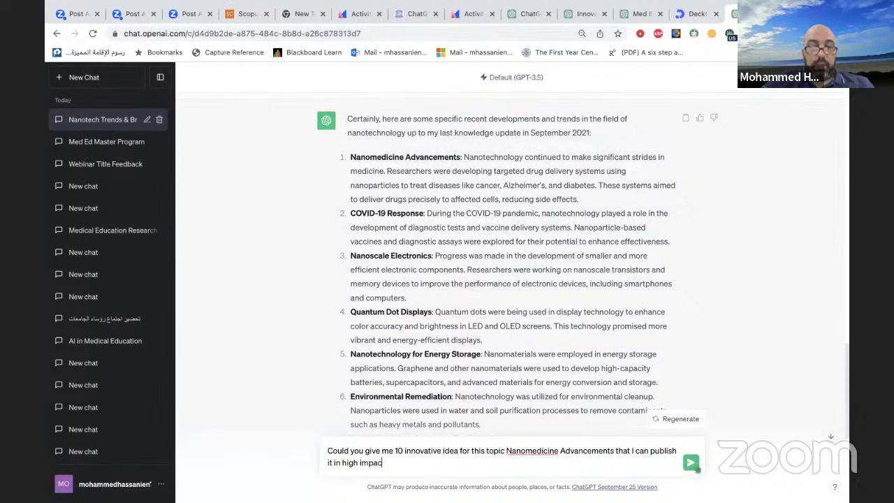
type("t ")
type("jour")
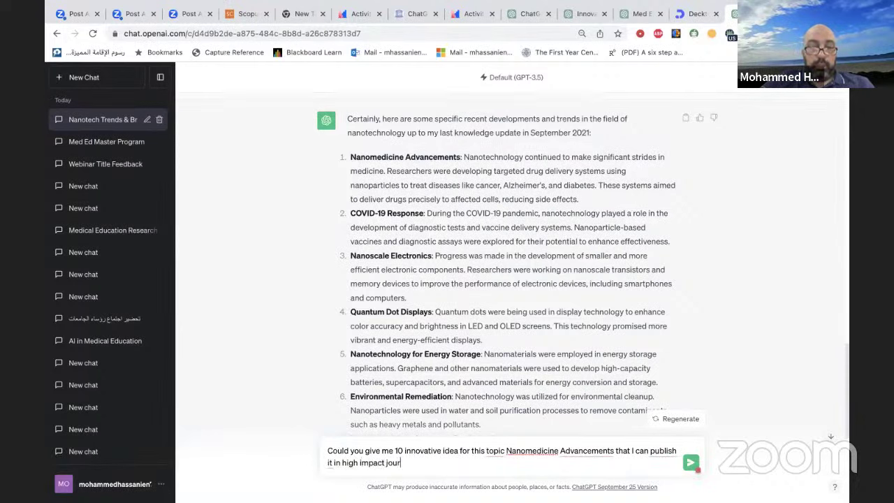
type("nal")
key("Return")
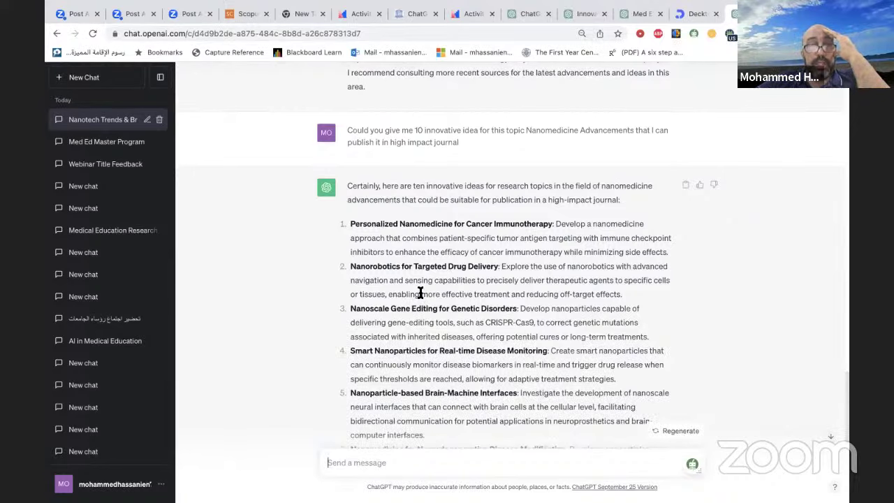
- Read through the suggested nanomedicine research ideas in the new answer
scroll(421, 293, "down", 1)
scroll(420, 293, "down", 1)
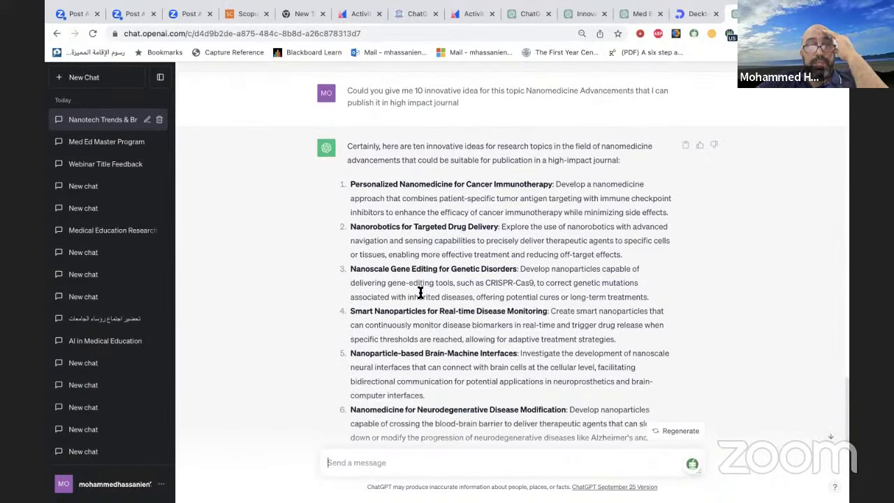
scroll(420, 292, "down", 1)
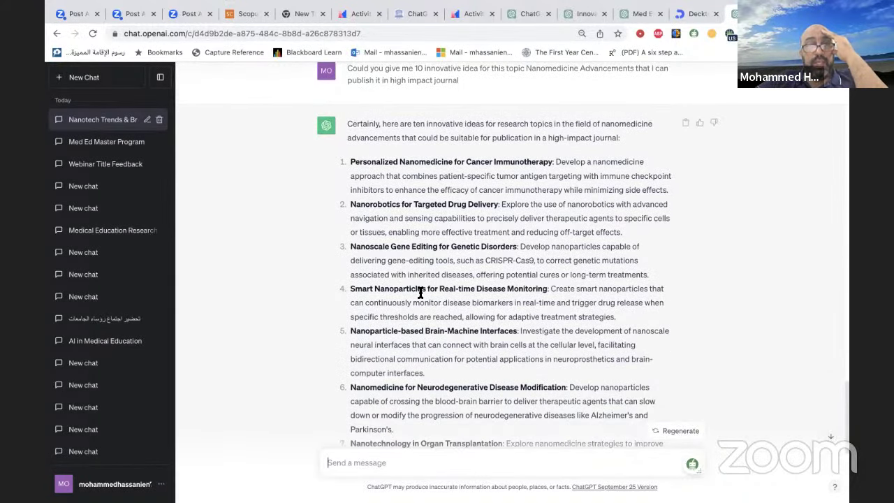
scroll(420, 292, "down", 1)
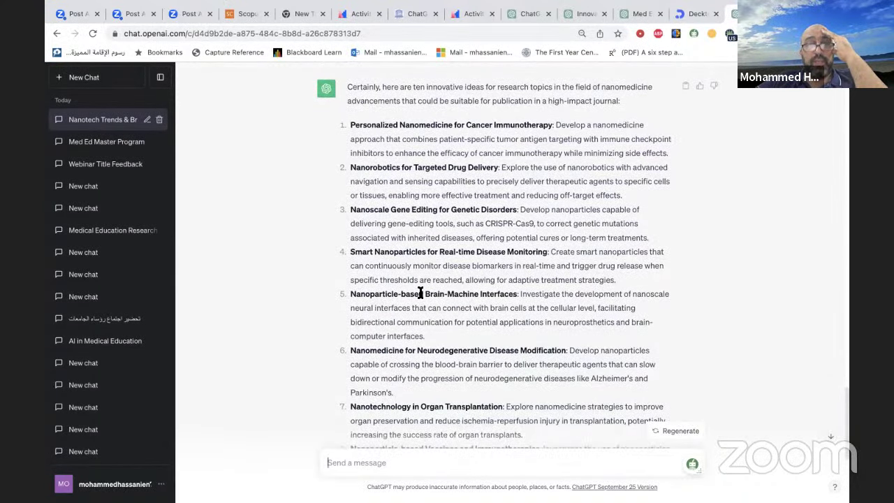
scroll(420, 292, "down", 1)
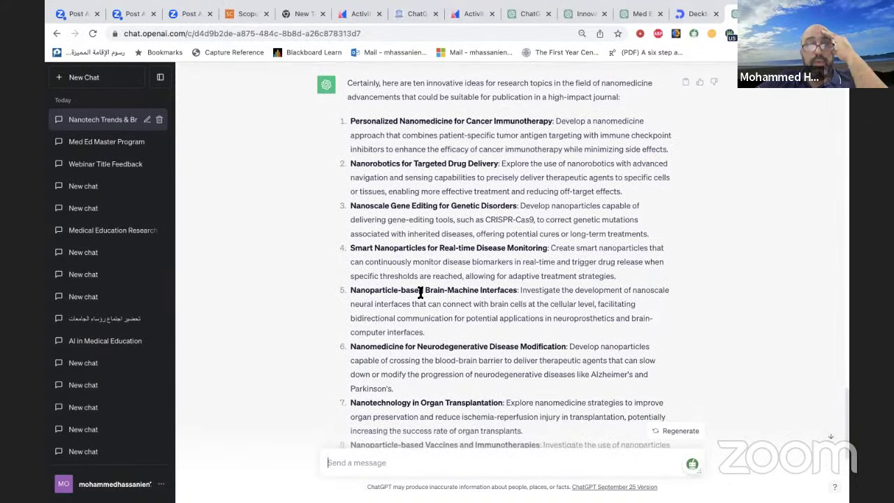
scroll(420, 292, "down", 1)
scroll(421, 292, "up", 2)
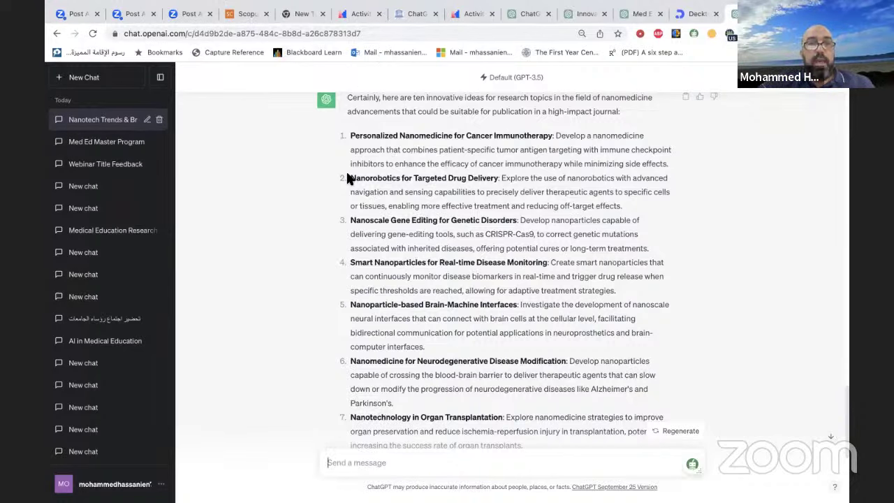
- Select the heading 'Nanorobotics for Targeted Drug Delivery' and begin a follow-up message with 'Could you give me 5 research questuins that cover t'
left_click_drag(351, 179, 495, 177)
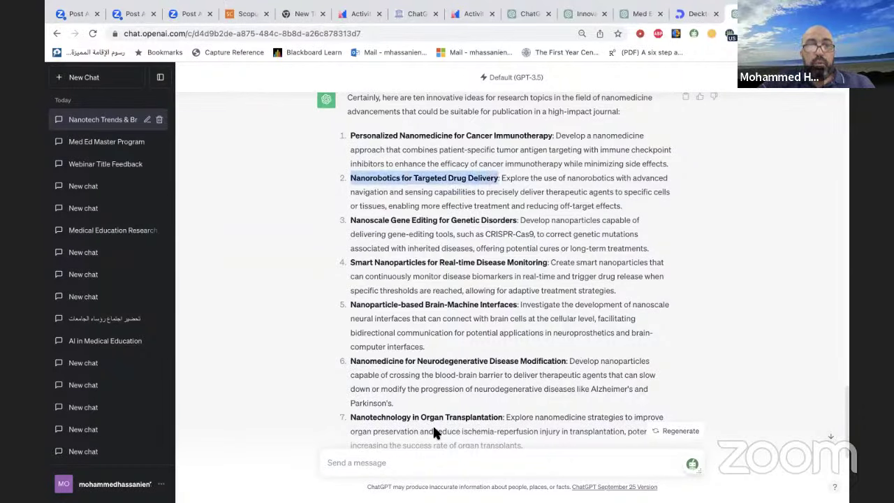
left_click(392, 461)
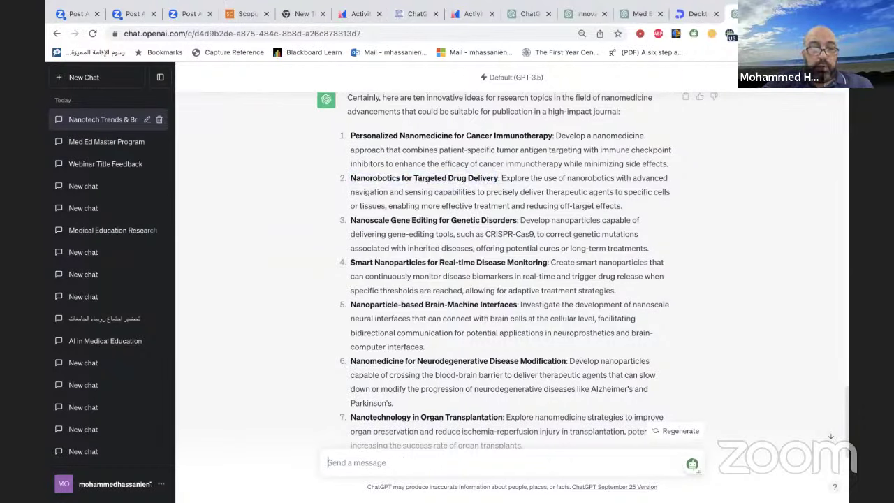
type("dould you")
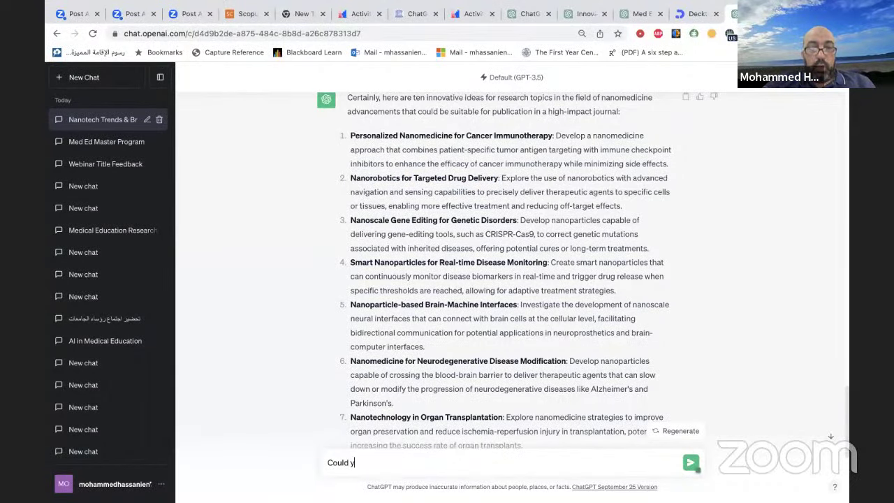
type(" gi")
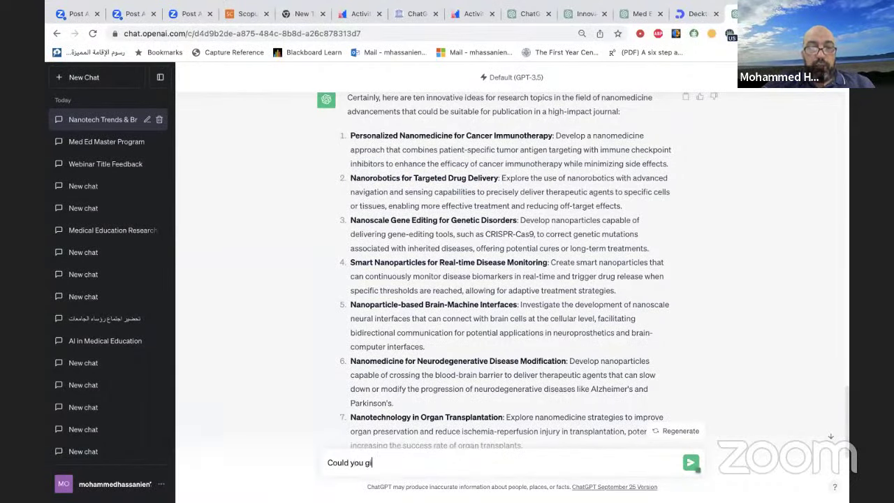
type("ve me 5 re")
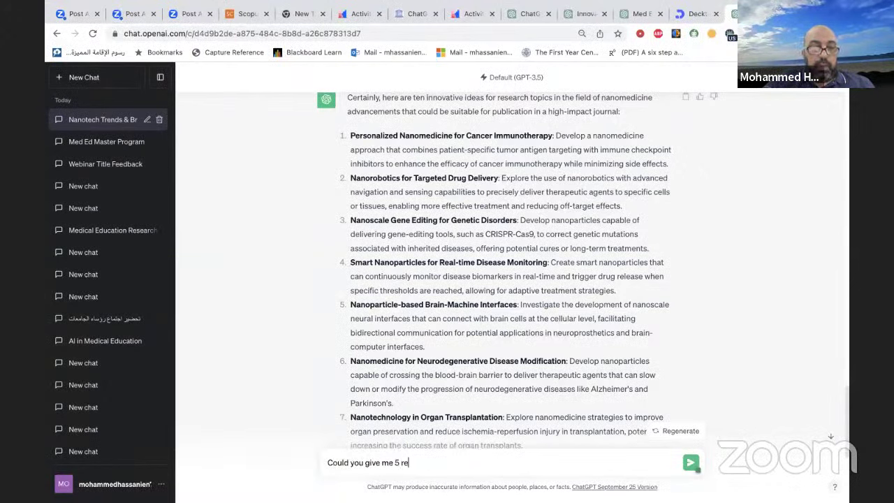
type("search q")
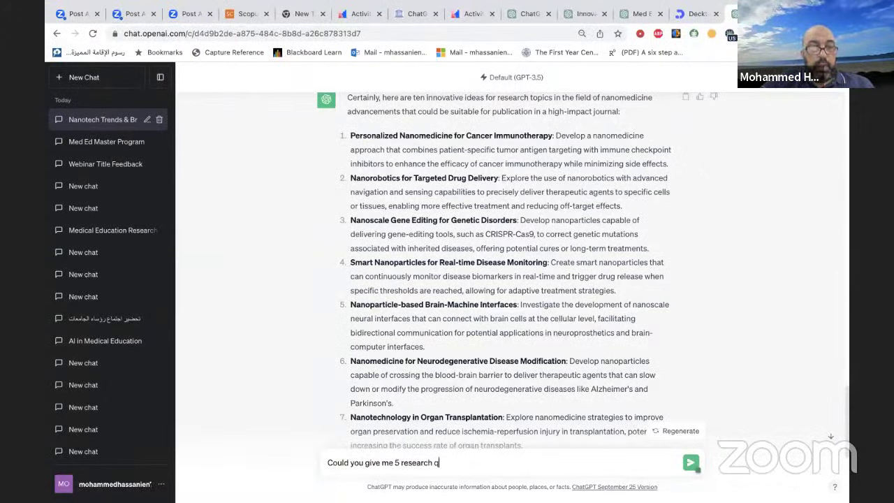
type("uestuin")
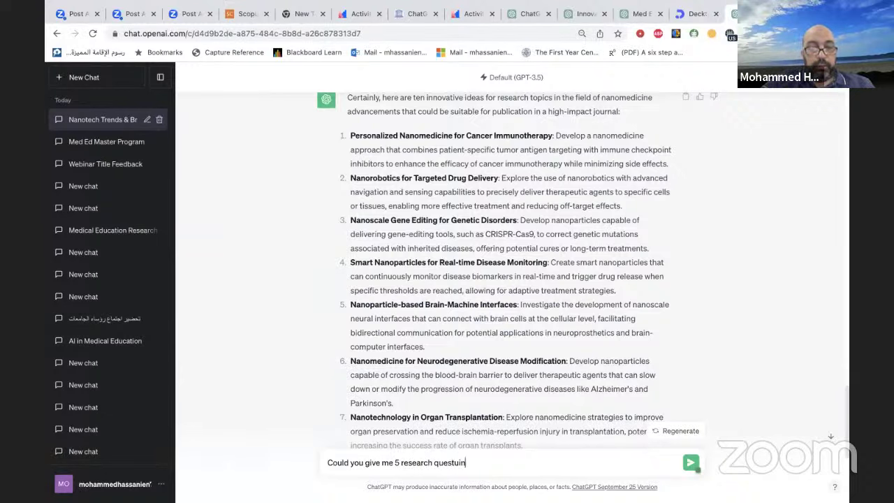
type("s that cover t")
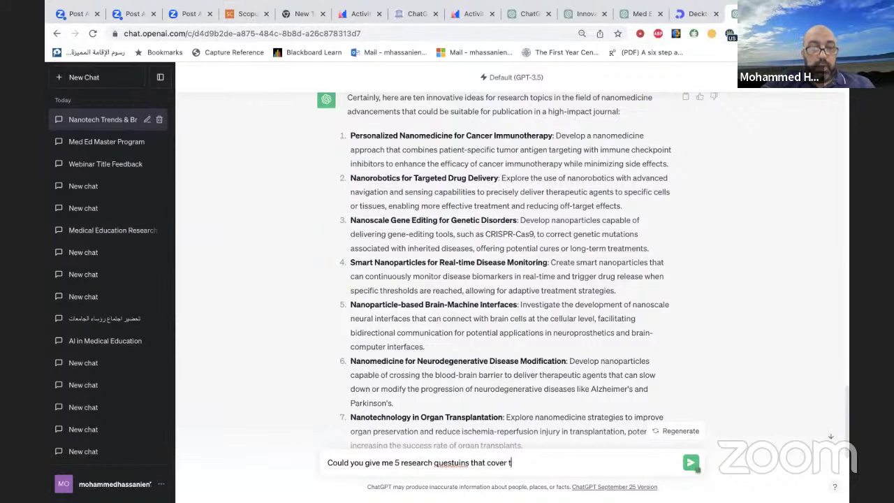
- Finish and send the prompt asking for 5 research questions that cover the research idea "Nanomedicine Advancements", then bring the reply into view
type("his research idea")
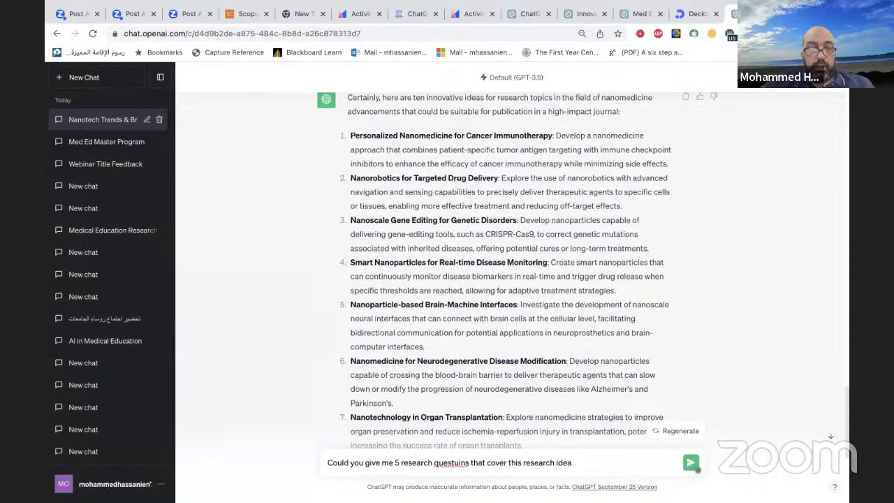
type("Nanomedicine Advancements")
left_click(690, 462)
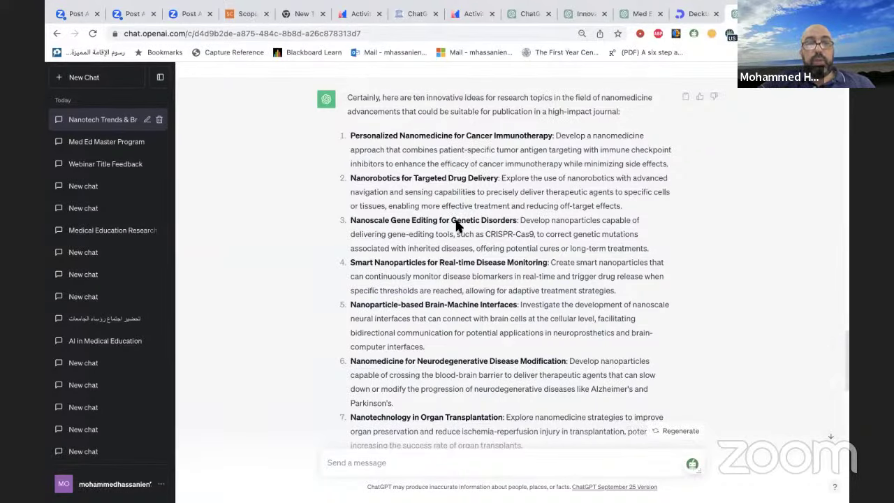
scroll(455, 225, "down", 15)
scroll(456, 225, "up", 5)
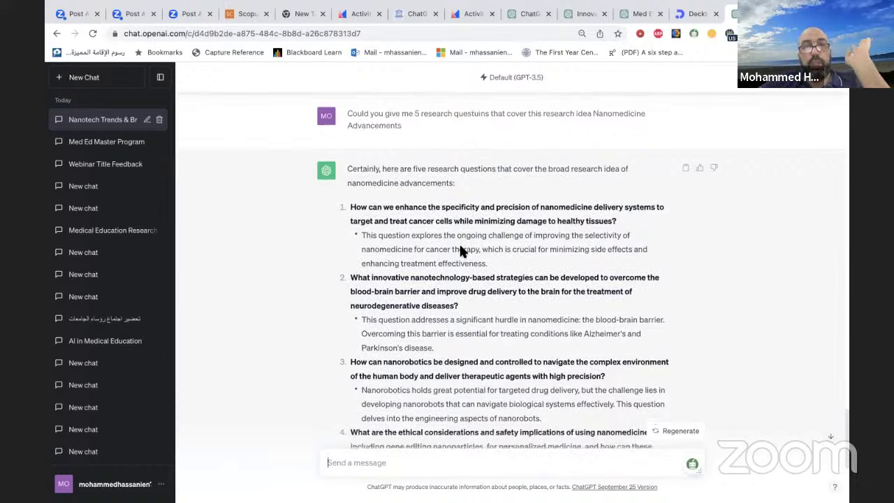
- Copy the second research question, about nanotechnology-based strategies to overcome the blood-brain barrier, from the reply
scroll(459, 249, "down", 1)
left_click_drag(351, 240, 462, 266)
key("ctrl+c")
left_click(368, 247)
left_click(352, 240)
- Send the prompt "Could you give me the research hypothesis for the following quesion" followed by the copied blood-brain barrier question
left_click(349, 462)
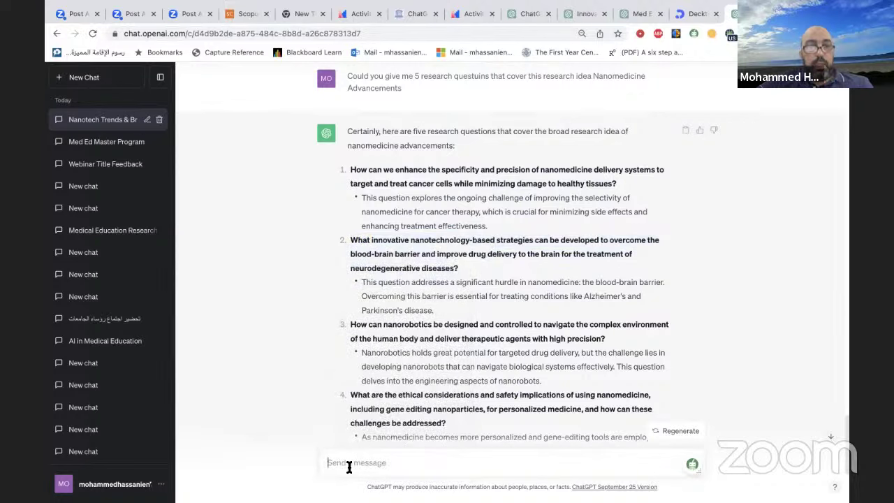
type("Coul")
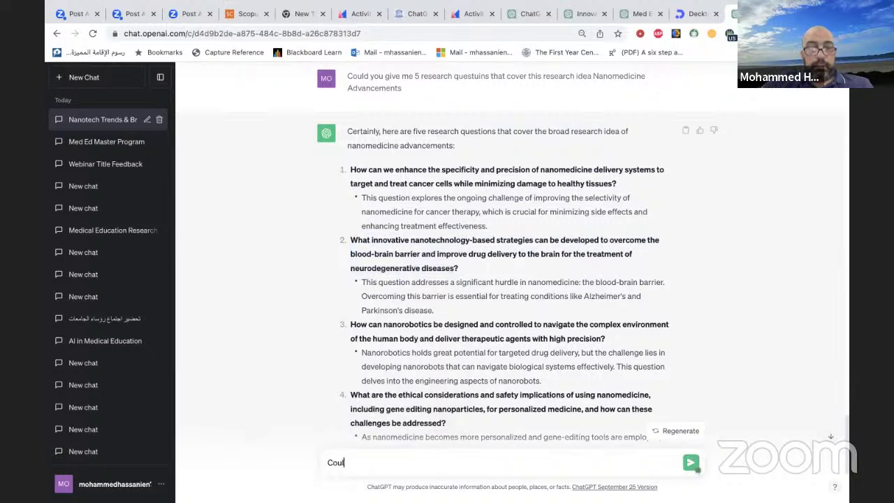
type("d you ")
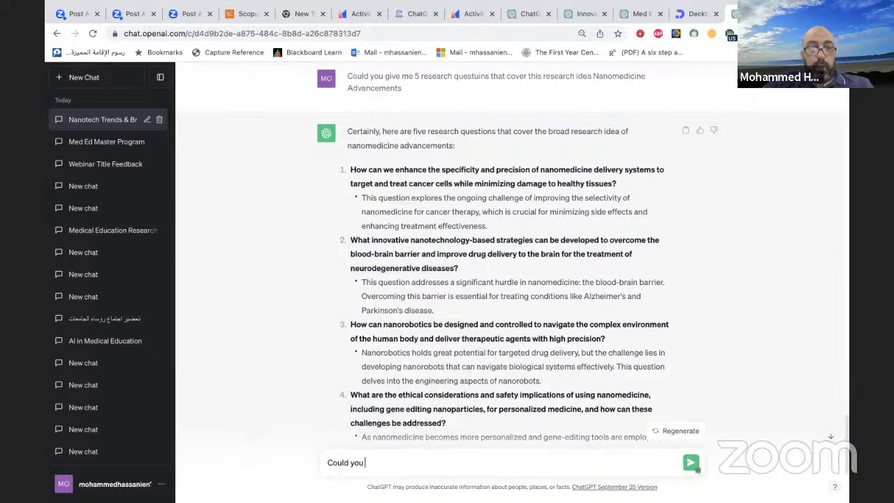
type("give m")
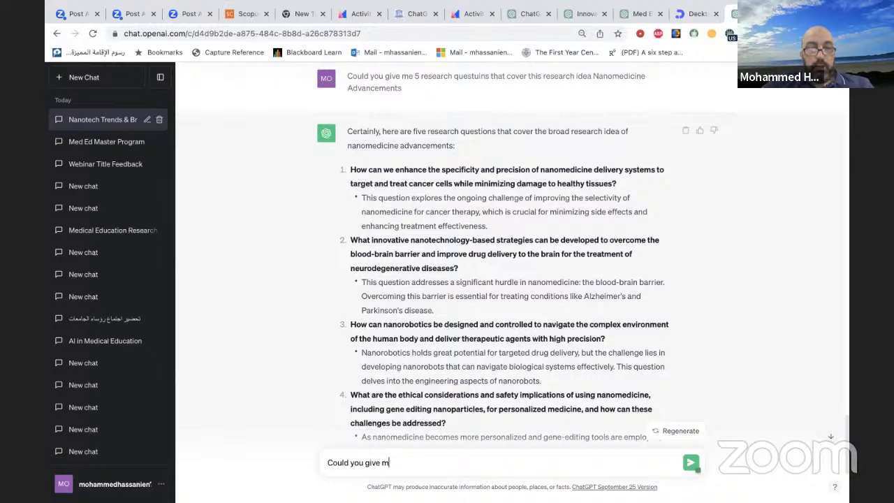
type("e the r")
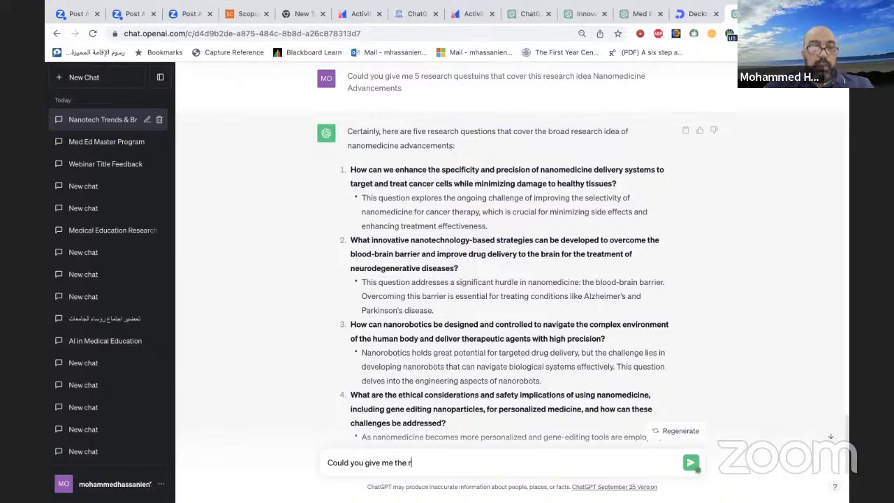
type("esearch")
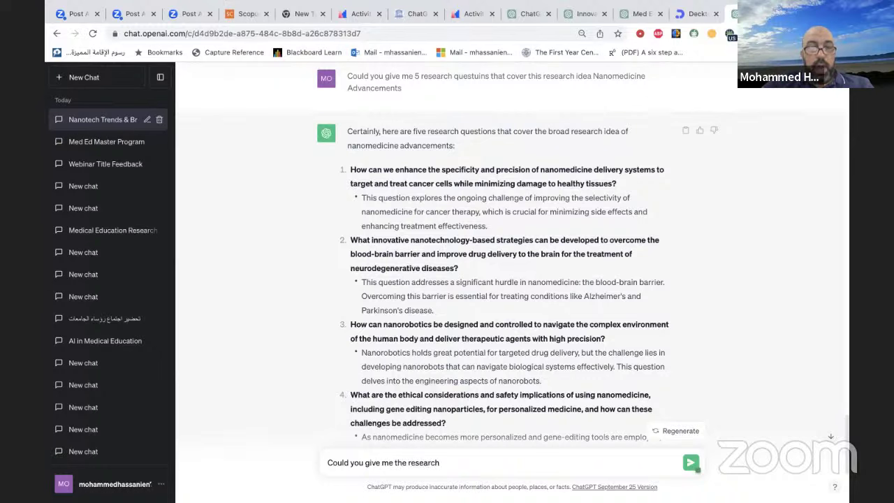
type(" hypot")
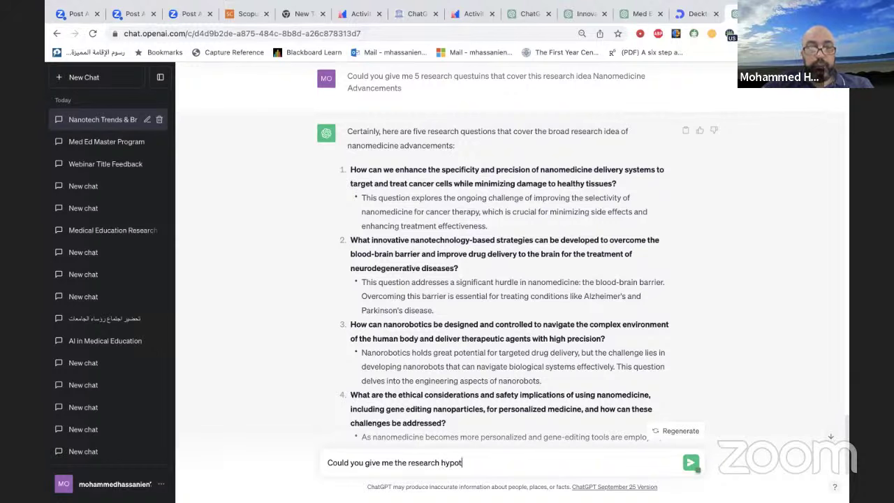
type("hesis f")
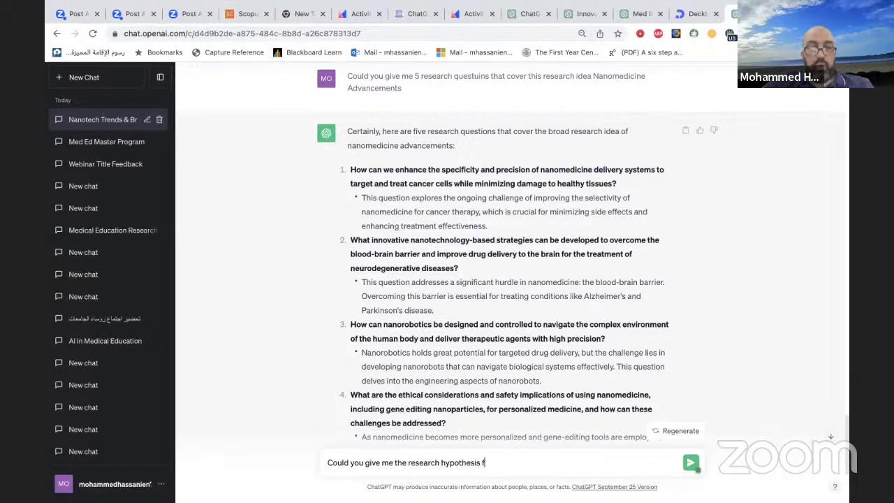
type("or the following q")
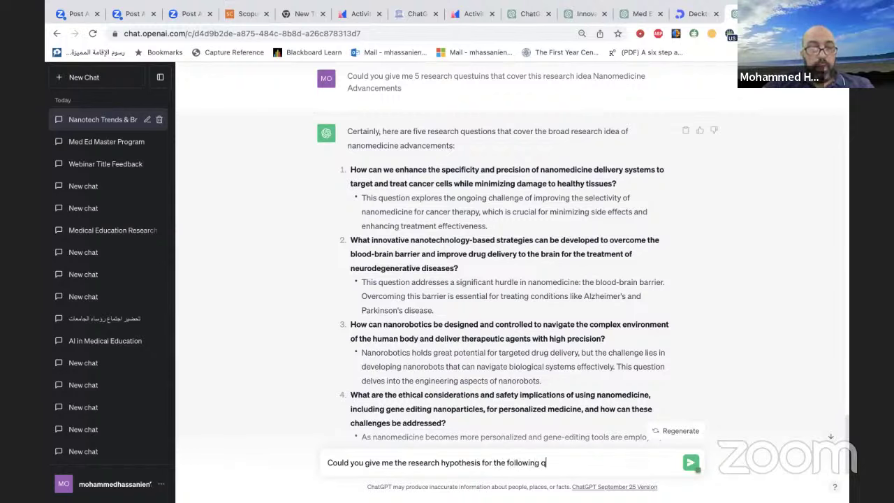
type("uesion")
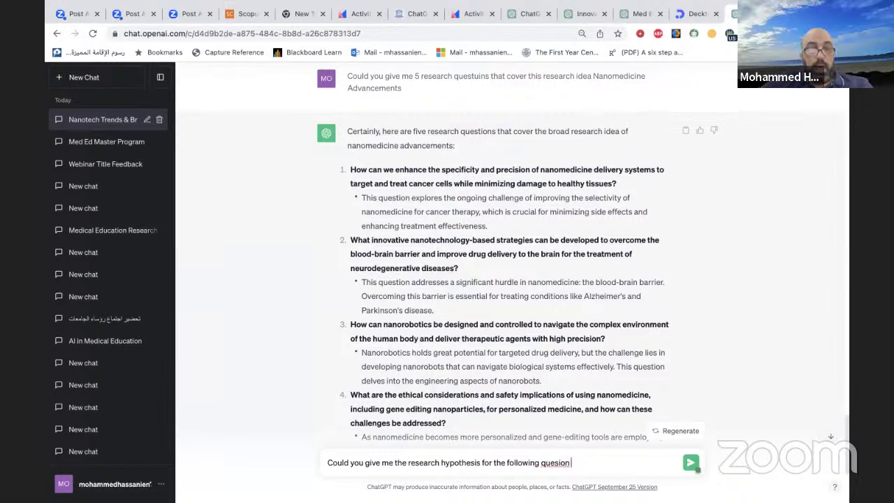
key("ctrl+v")
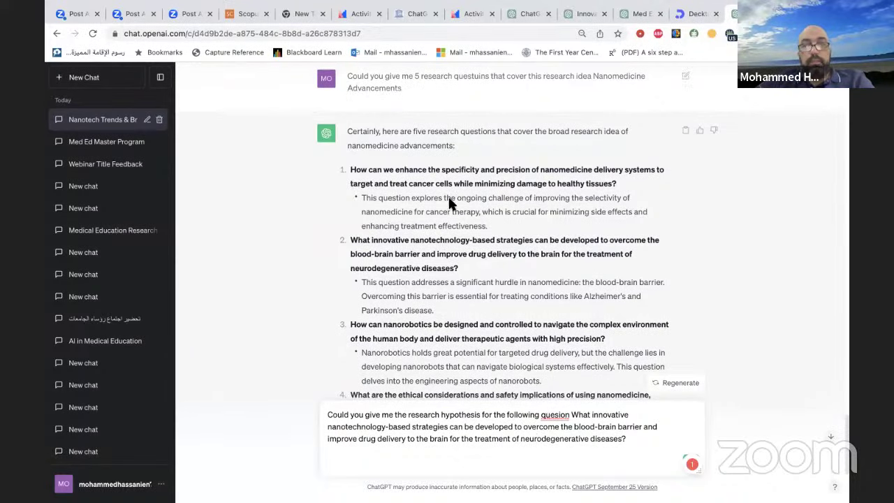
scroll(645, 361, "down", 3)
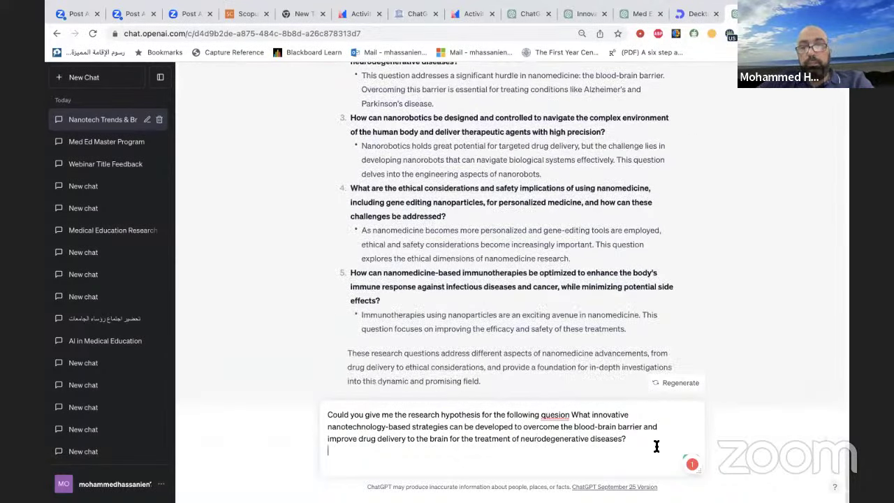
key("Return")
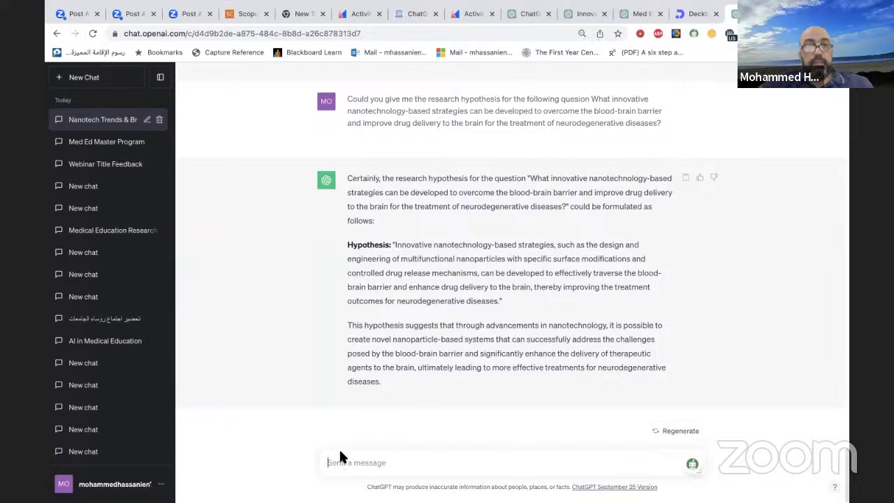
- Switch to Word and open the recent document "Prompts for research"
key("ctrl+Right")
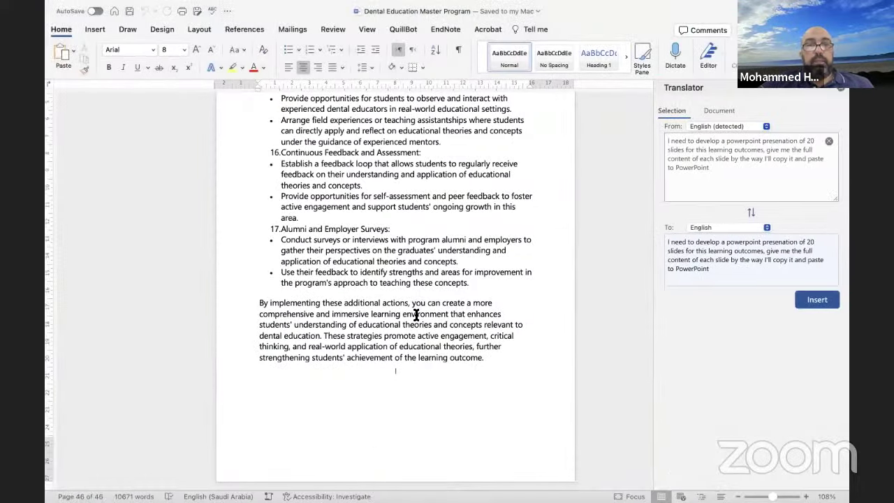
key("ctrl+Left")
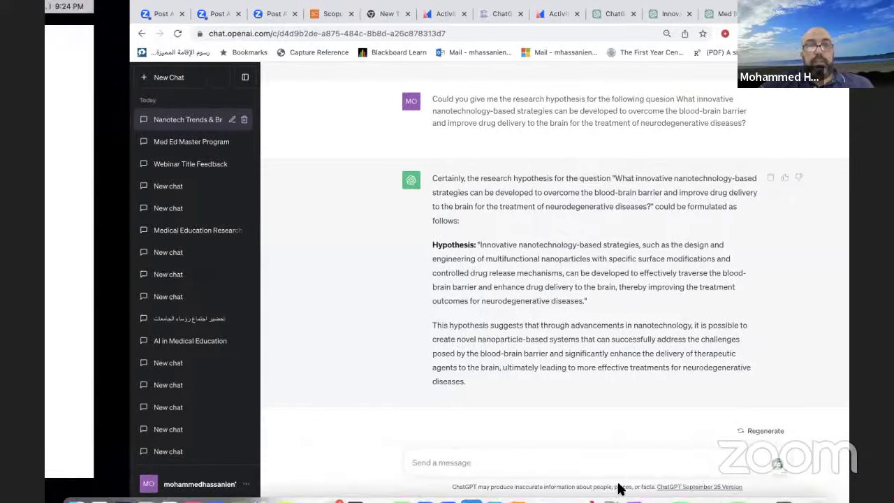
mouse_move(831, 482)
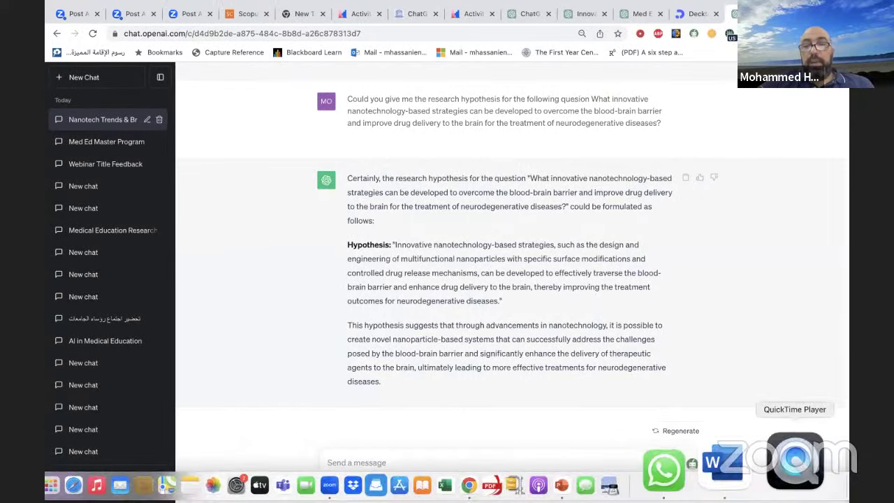
left_click(756, 463)
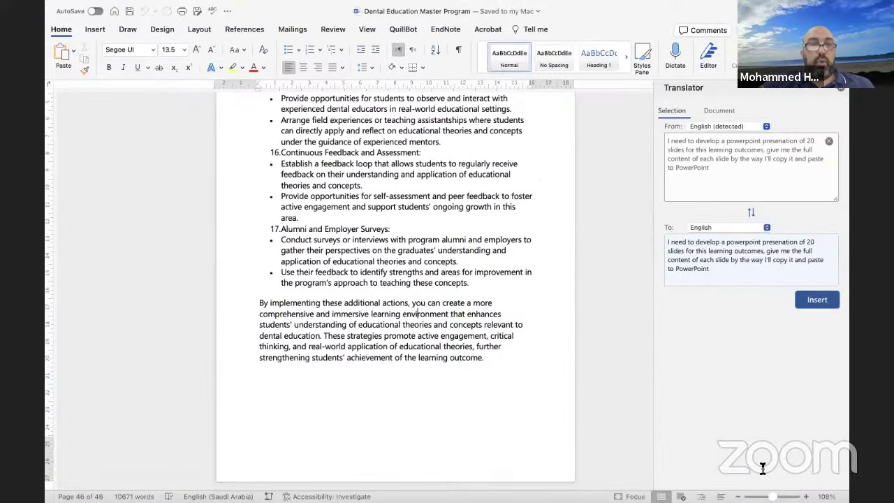
left_click(463, 304)
mouse_move(152, 7)
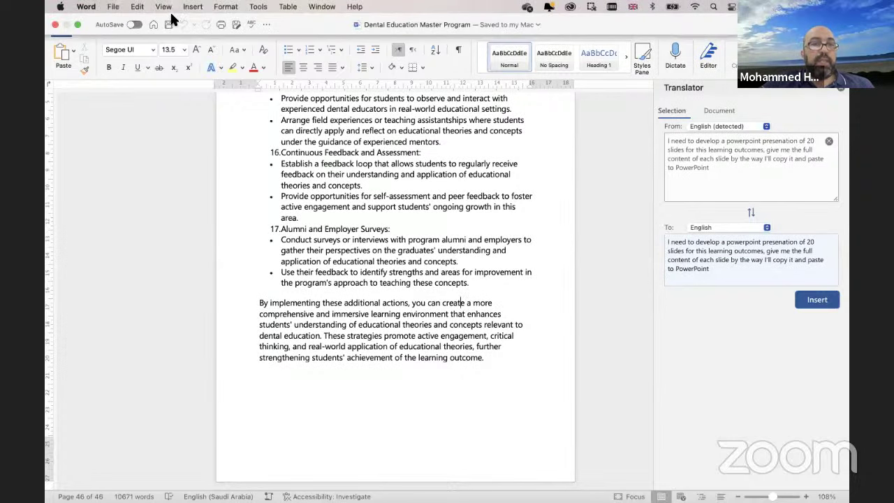
left_click(112, 8)
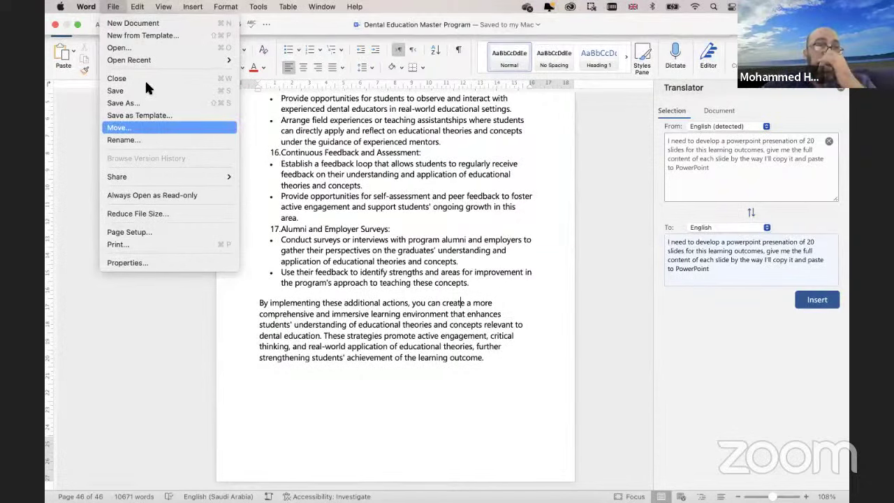
mouse_move(152, 61)
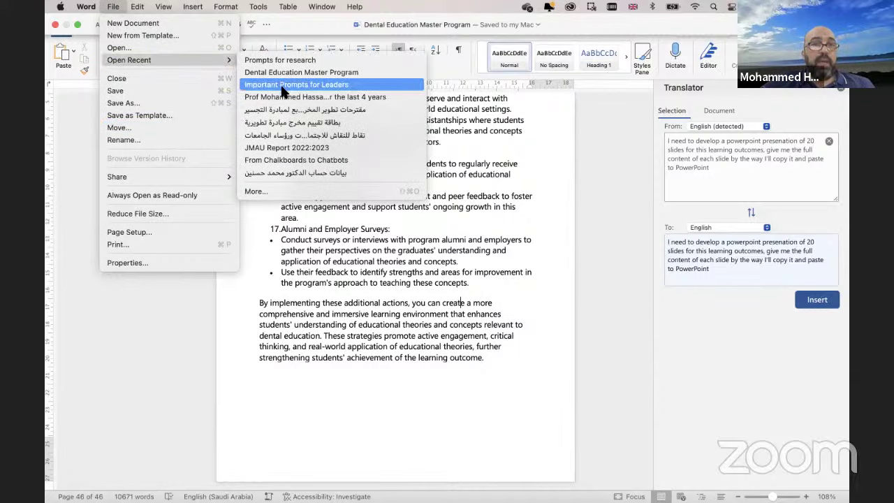
left_click(283, 60)
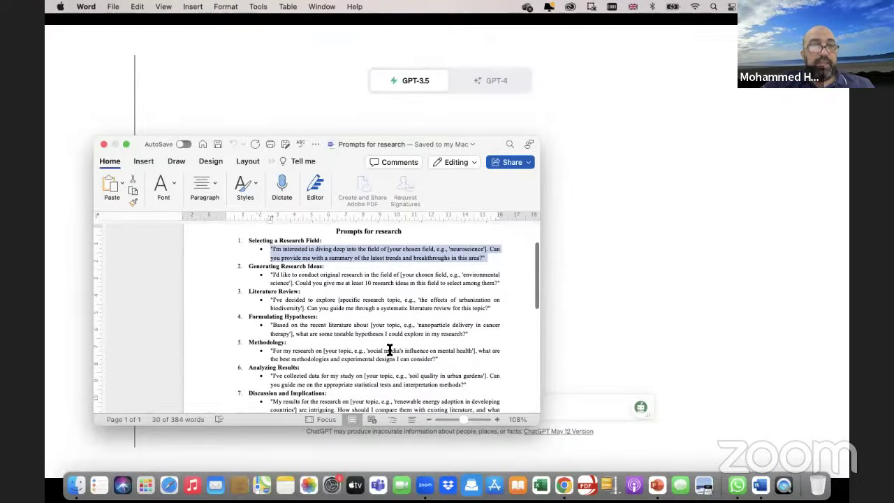
- Copy the full prompt under the Methodology heading of the document and return to the ChatGPT conversation
scroll(390, 349, "down", 2)
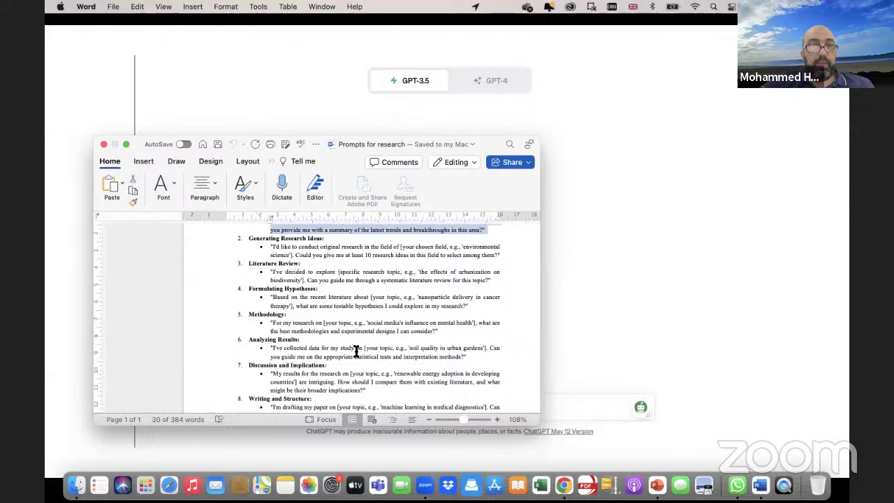
left_click(276, 322)
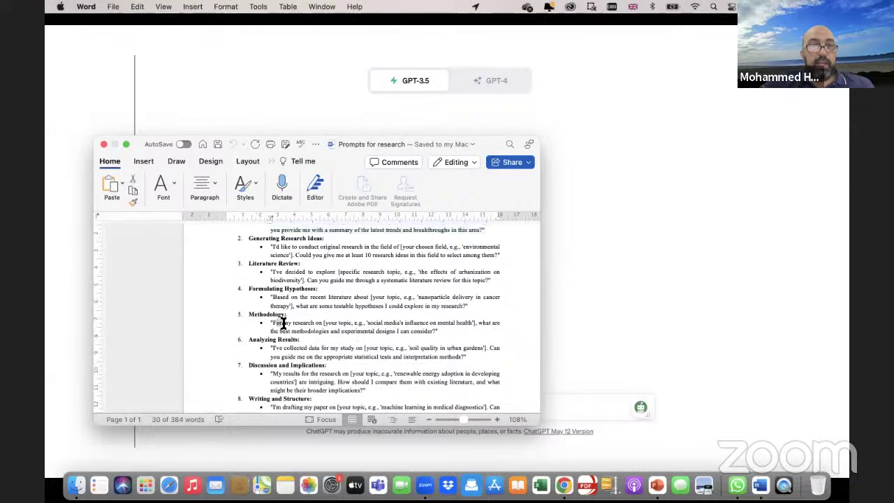
left_click_drag(277, 322, 441, 326)
right_click(439, 324)
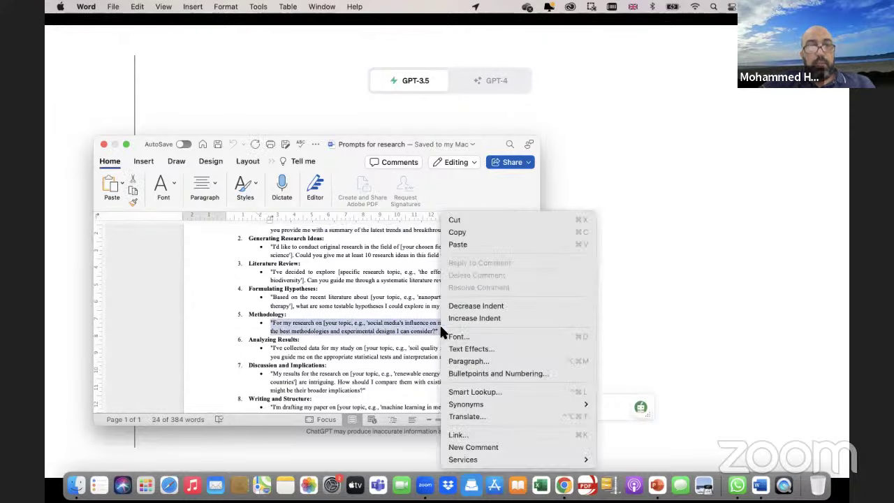
left_click(665, 201)
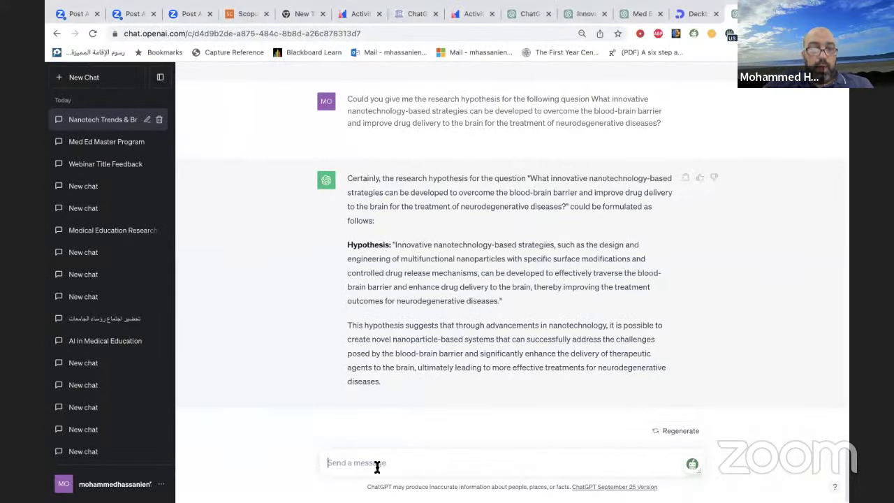
- Start a new message with "For this research" and paste the copied methodology prompt after it
type("For")
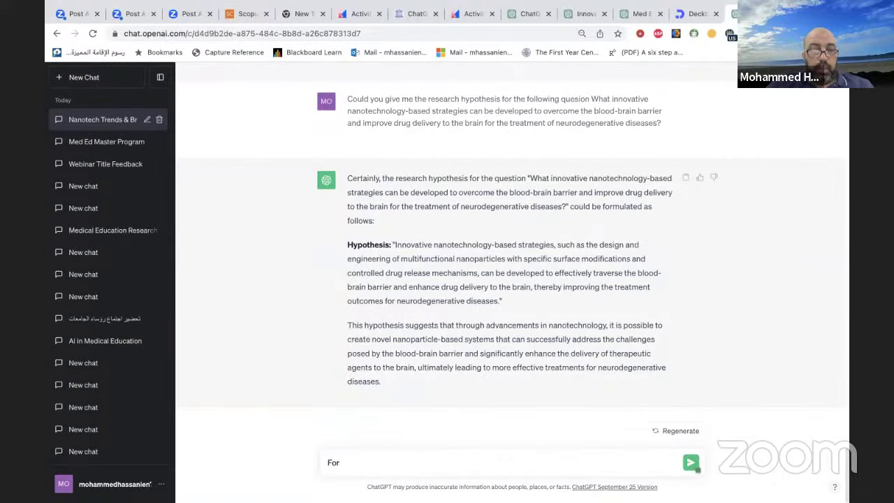
type(" this r")
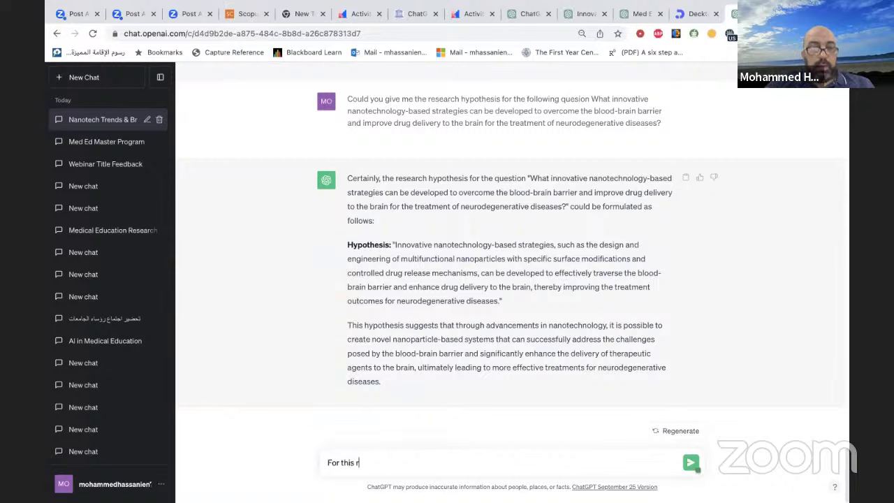
type("esearch")
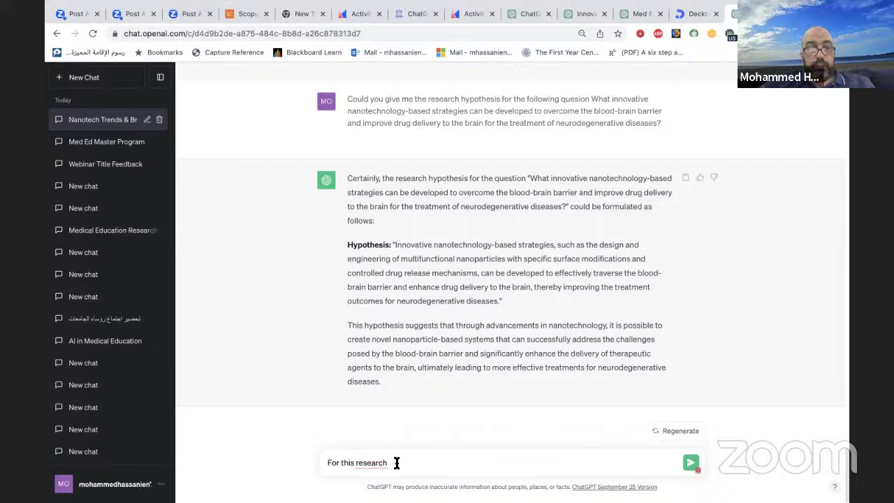
key("super+v")
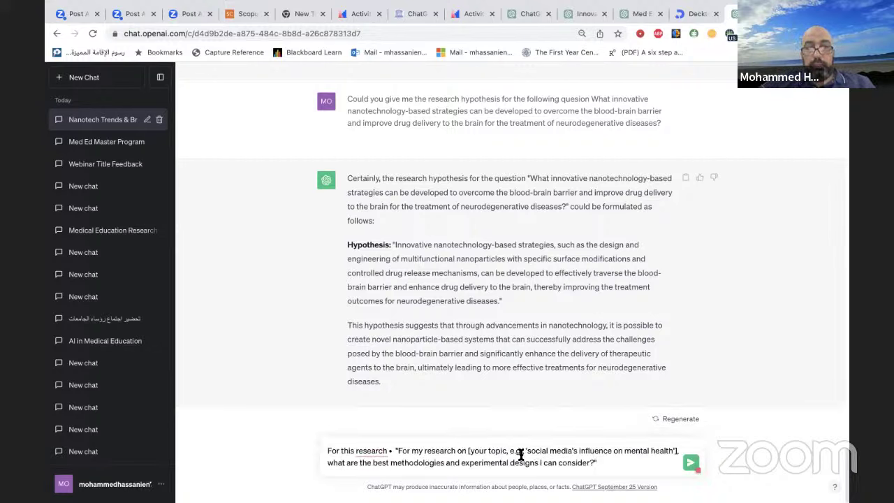
- Remove the "[your topic" placeholder and its social media example from the unsent message, keeping the question about methodologies and experimental designs
left_click_drag(510, 450, 676, 449)
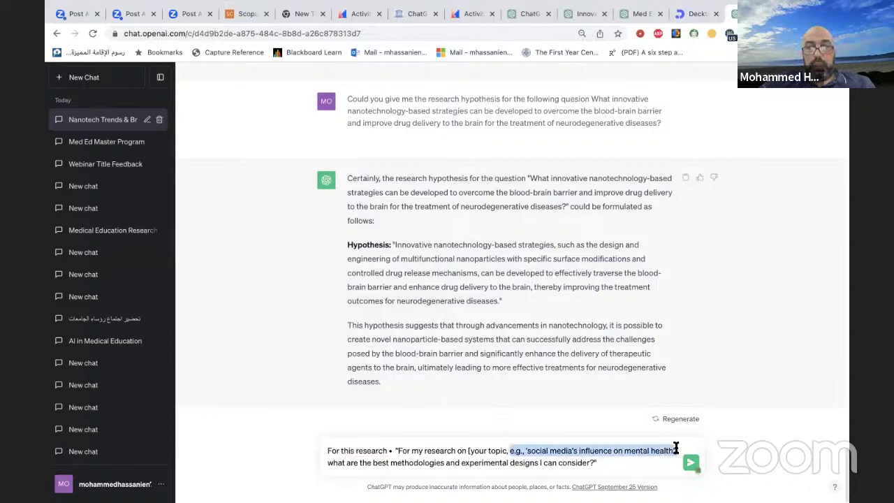
key("BackSpace")
key("BackSpace")
key("BackSpace")
key("BackSpace")
key("BackSpace")
key("BackSpace")
key("BackSpace")
key("BackSpace")
key("BackSpace")
key("BackSpace")
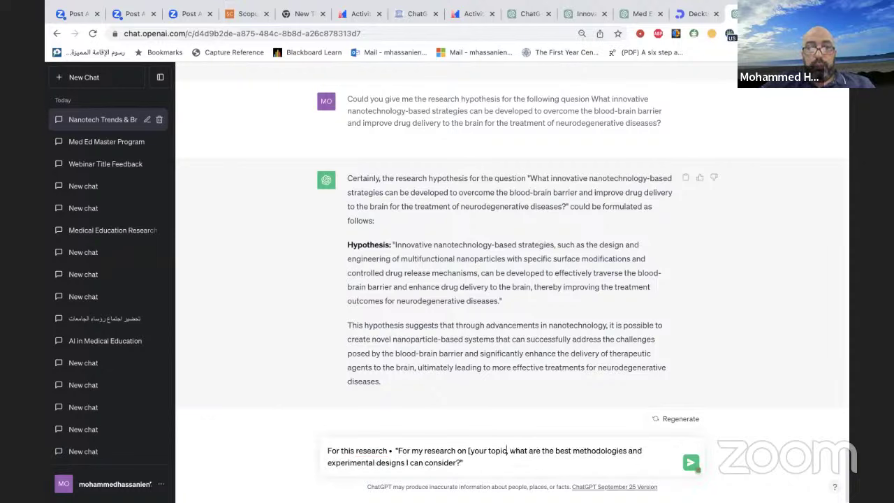
key("BackSpace")
key("BackSpace")
key("BackSpace")
key("BackSpace")
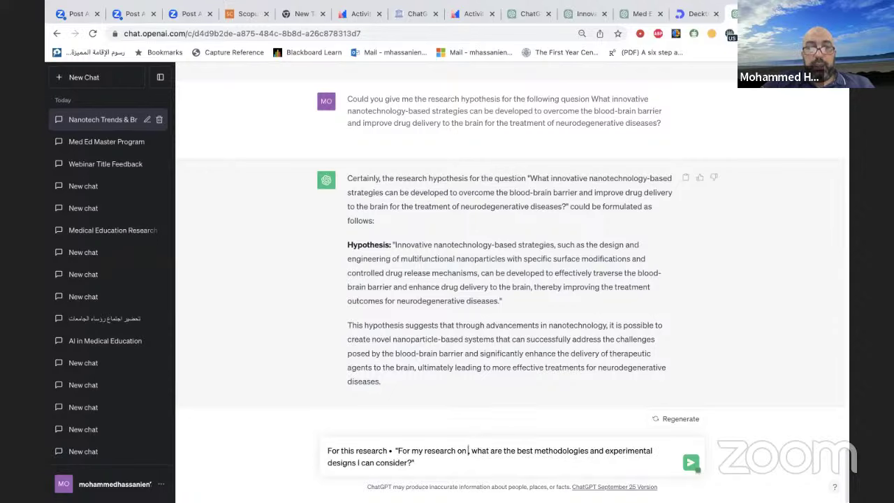
- Trim the leftover "on" before the comma in the message and send the question about methodologies and experimental designs
key("BackSpace")
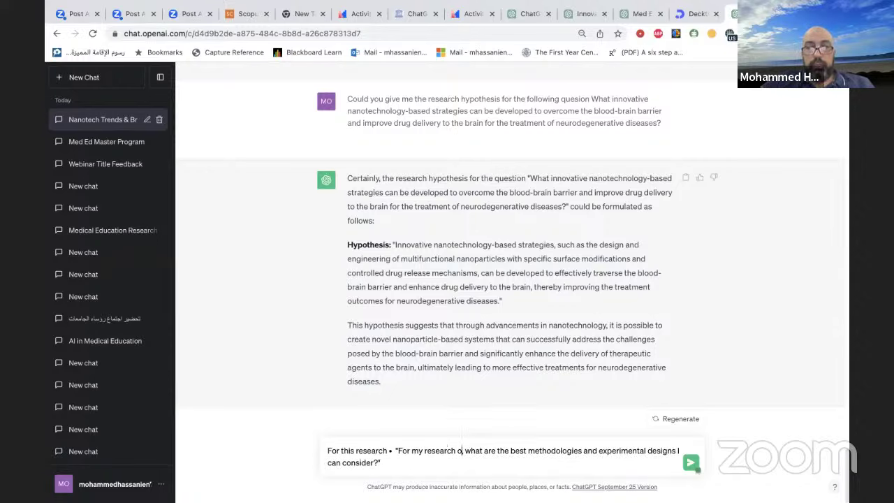
key("Return")
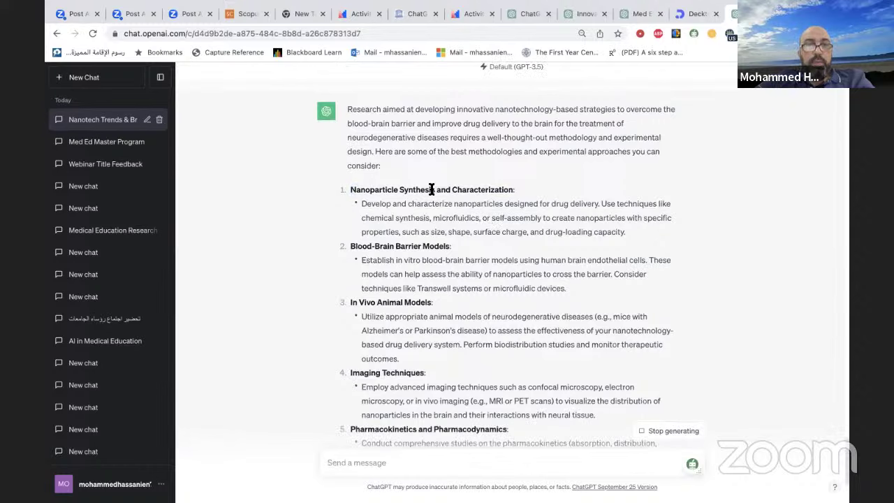
left_click_drag(350, 190, 503, 186)
right_click(503, 187)
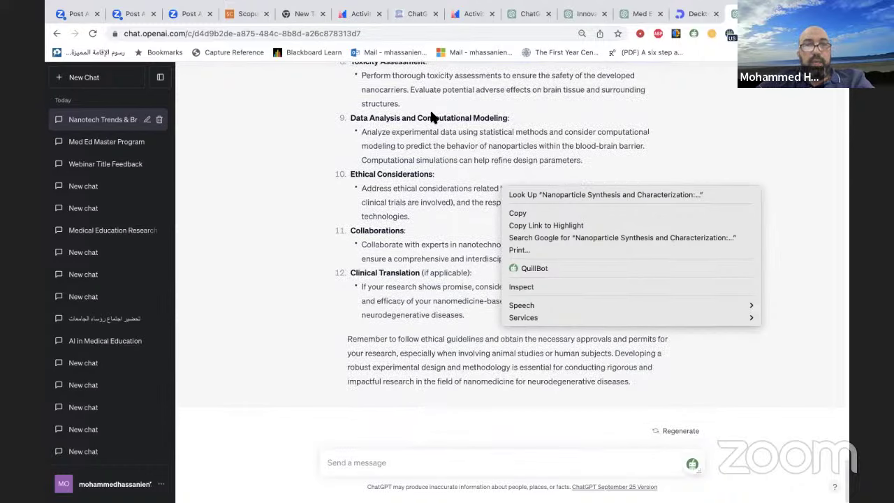
left_click(432, 118)
double_click(433, 117)
- Copy the seventh methodology heading from the answer and use it to send the message "Give me the details for Surface Modifications"
scroll(334, 221, "up", 5)
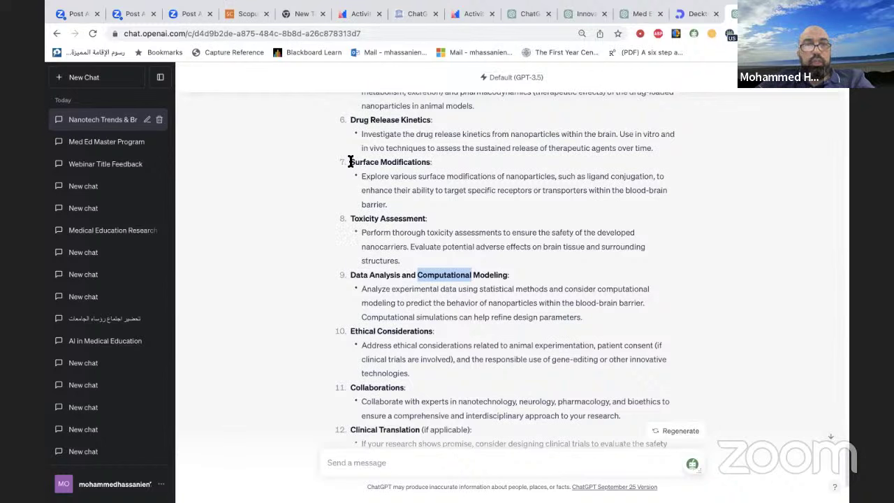
left_click_drag(349, 161, 431, 163)
key("ctrl+c")
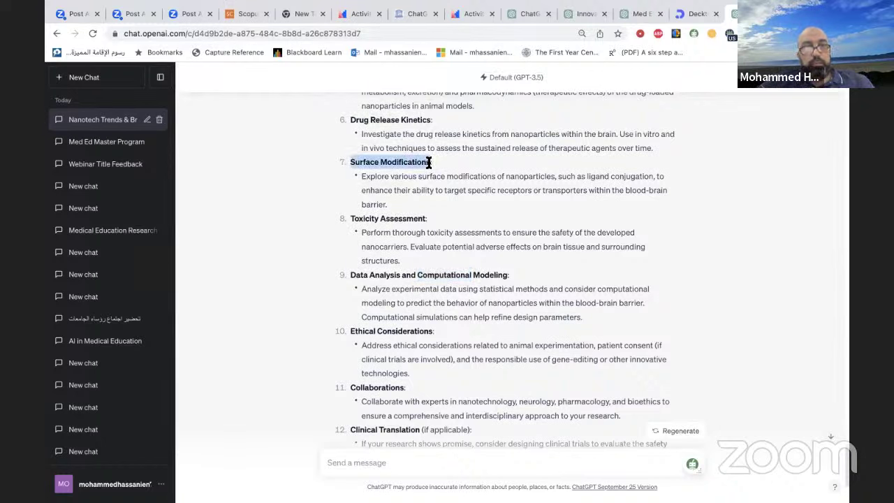
left_click(347, 466)
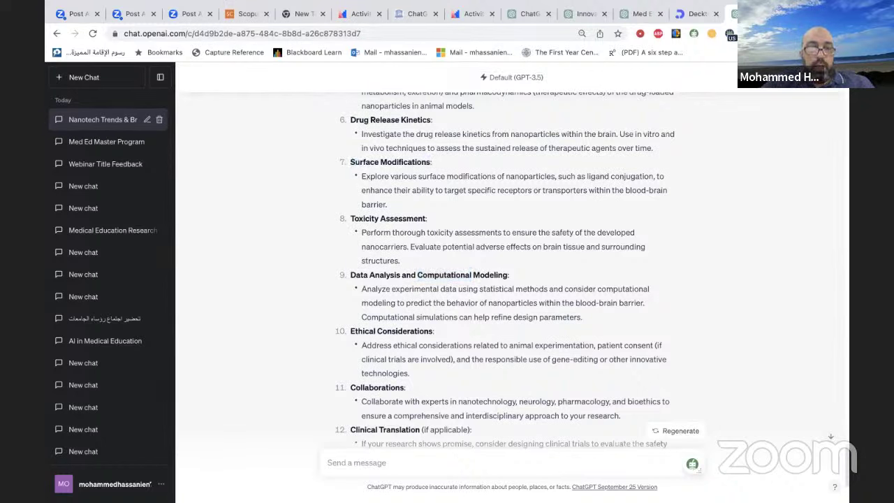
type("Give m")
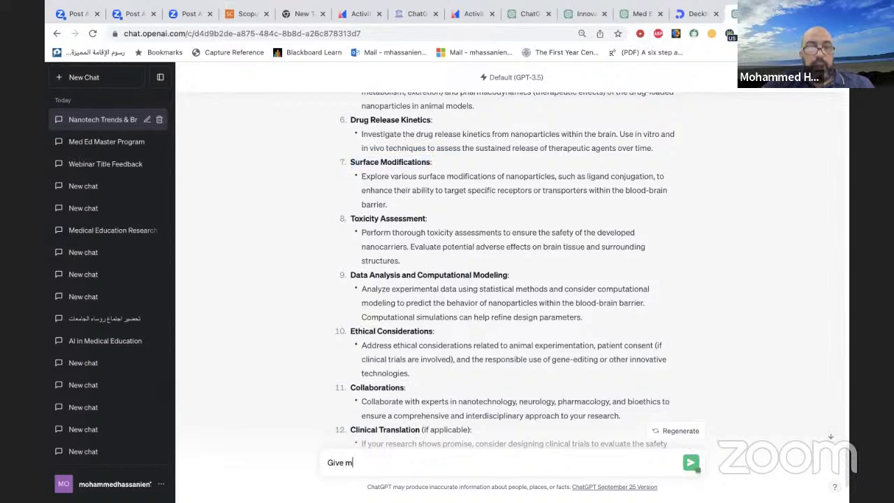
type("e the de")
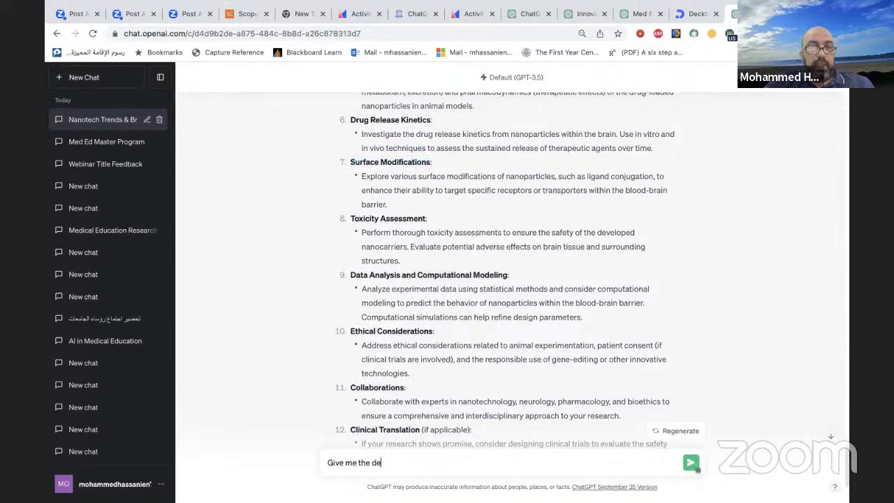
type("tails for")
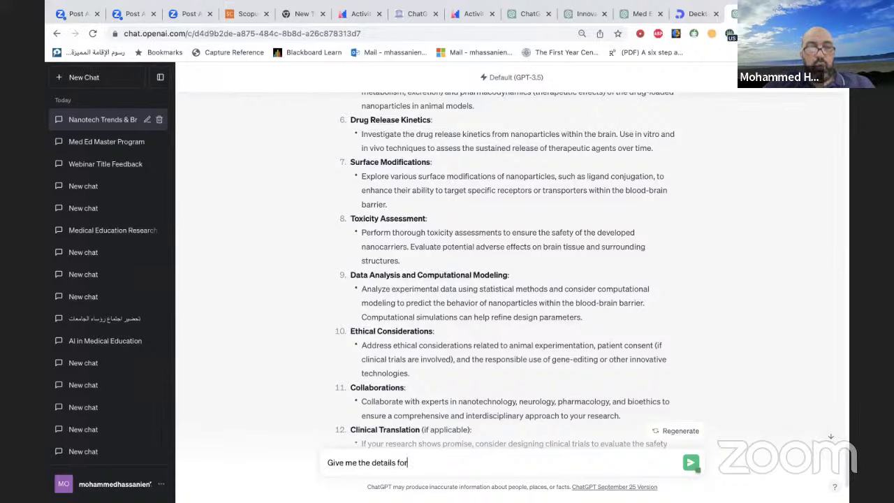
key("ctrl+v")
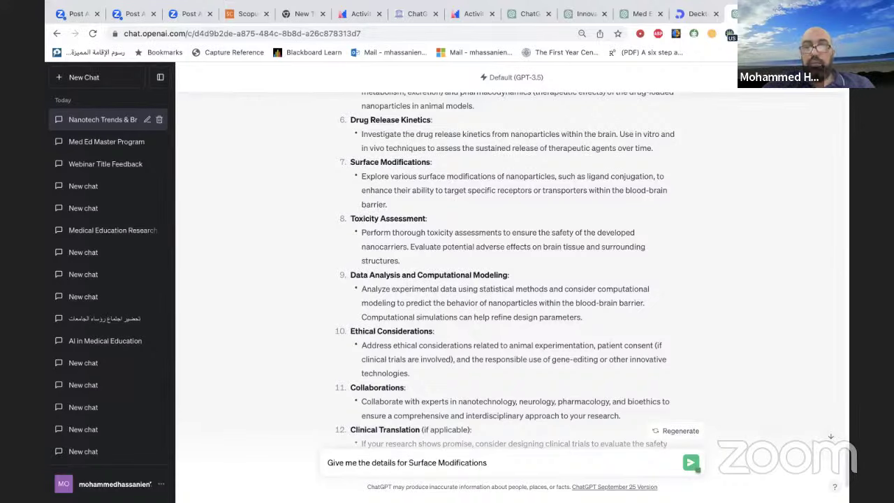
key("Return")
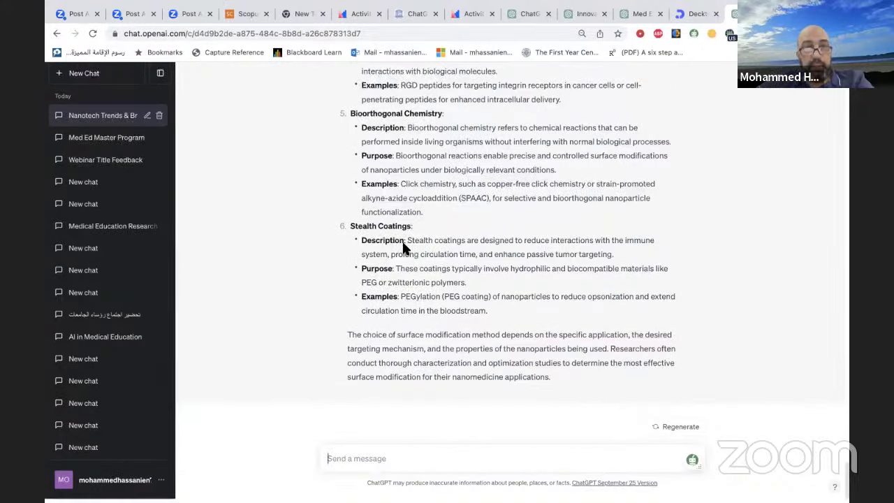
- Review the answer on surface modifications from its beginning to its closing paragraph
scroll(403, 246, "up", 10)
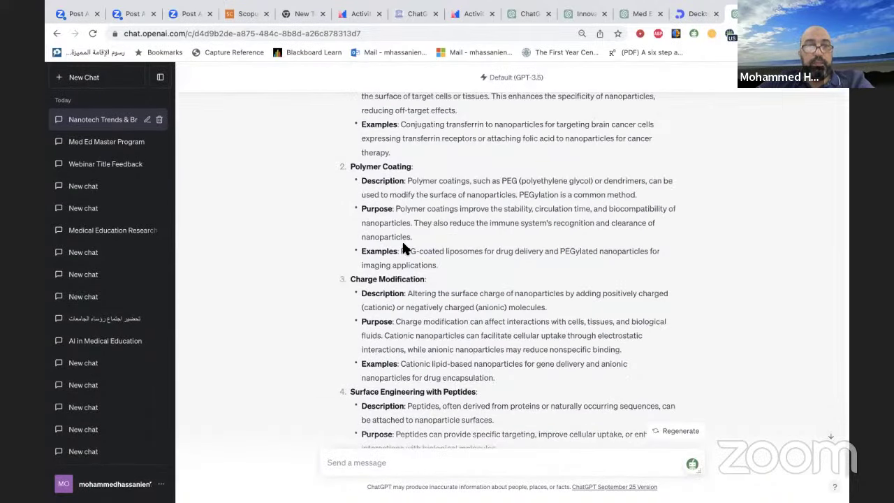
scroll(403, 246, "up", 1)
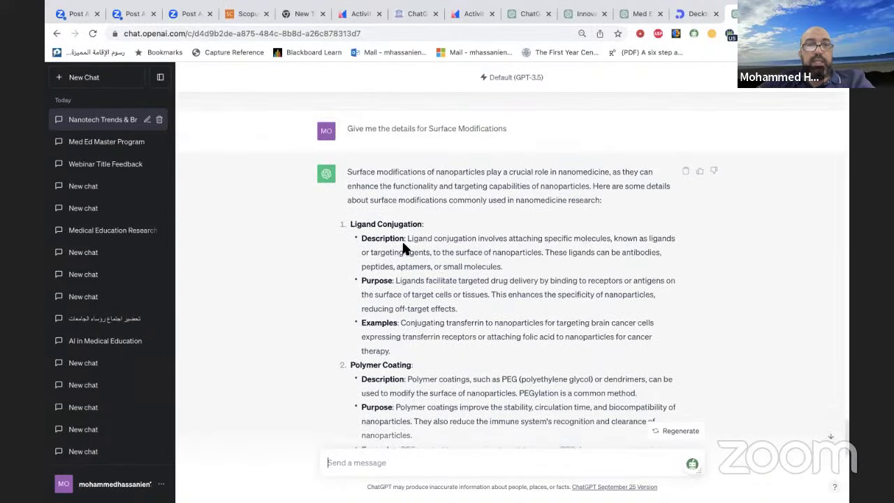
scroll(404, 248, "down", 2)
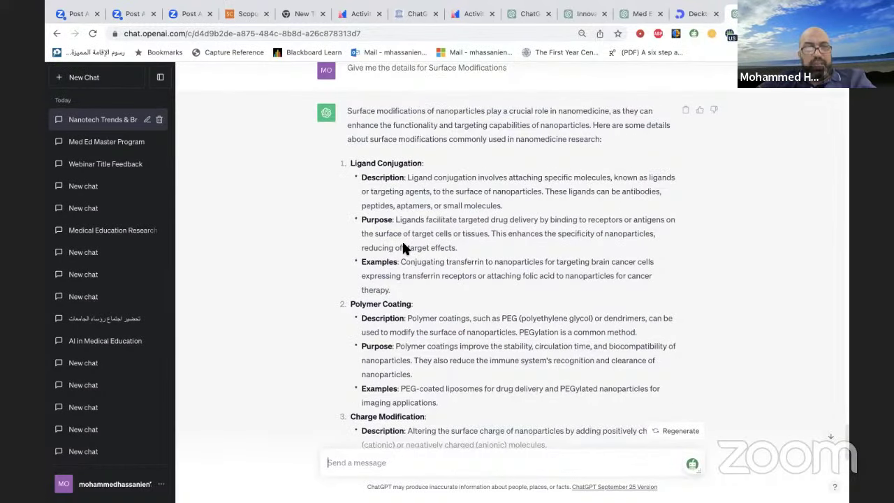
scroll(403, 248, "down", 2)
scroll(403, 248, "down", 2)
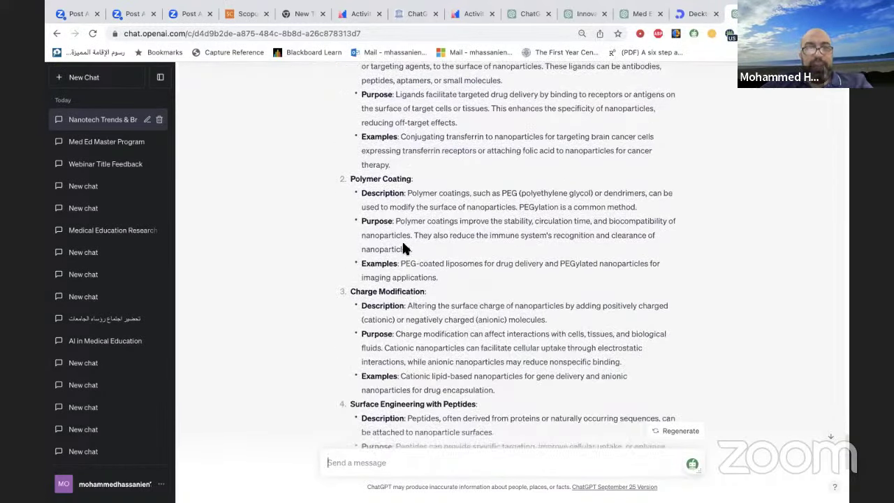
scroll(403, 248, "down", 10)
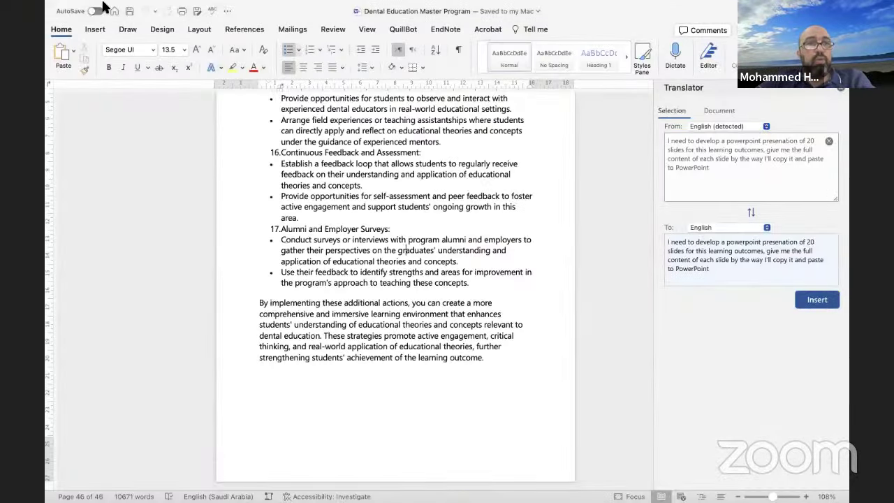
- Switch to Word, open the recent document "Prompts for research" and view its prompts after Methodology in full screen
mouse_move(149, 12)
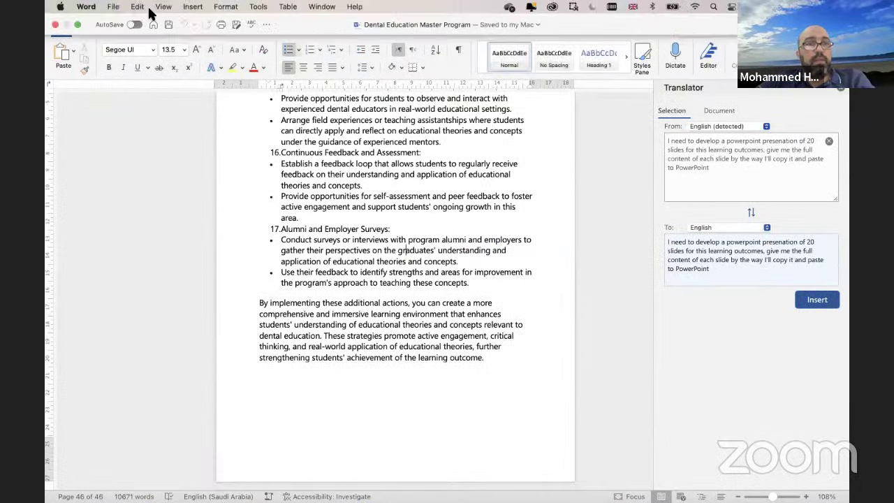
left_click(112, 8)
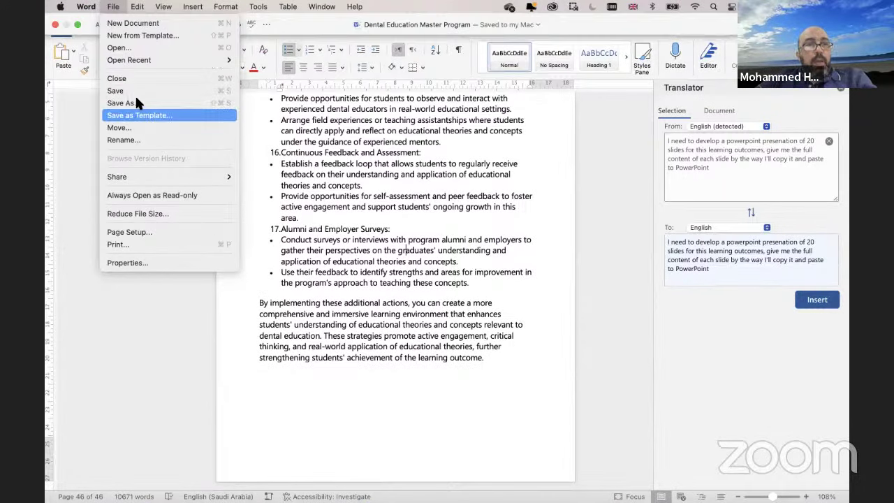
mouse_move(178, 60)
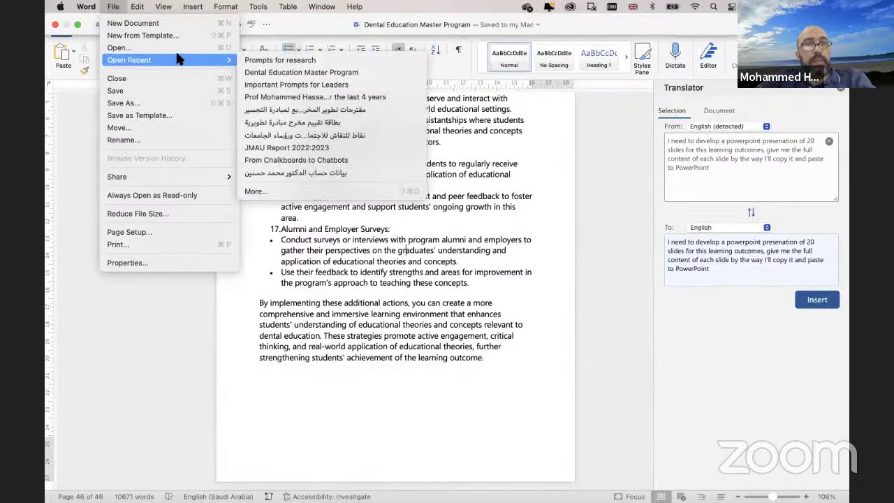
left_click(260, 62)
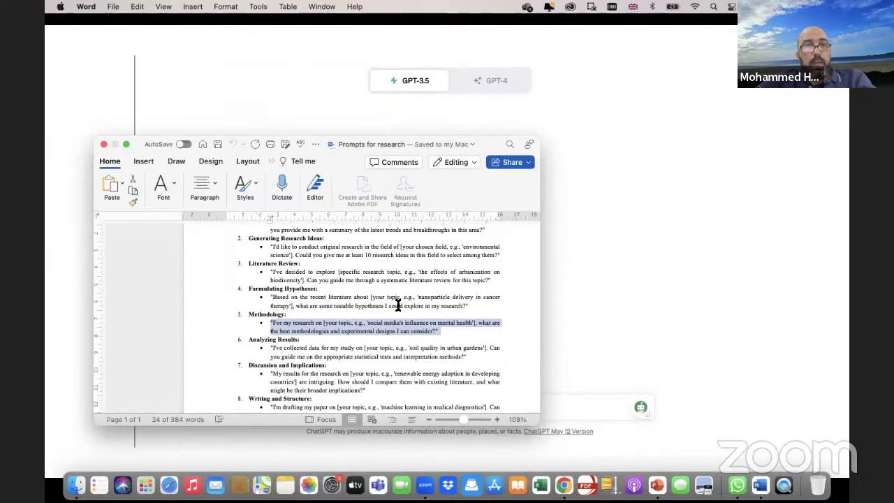
scroll(399, 306, "down", 1)
scroll(398, 305, "down", 1)
scroll(398, 305, "down", 1)
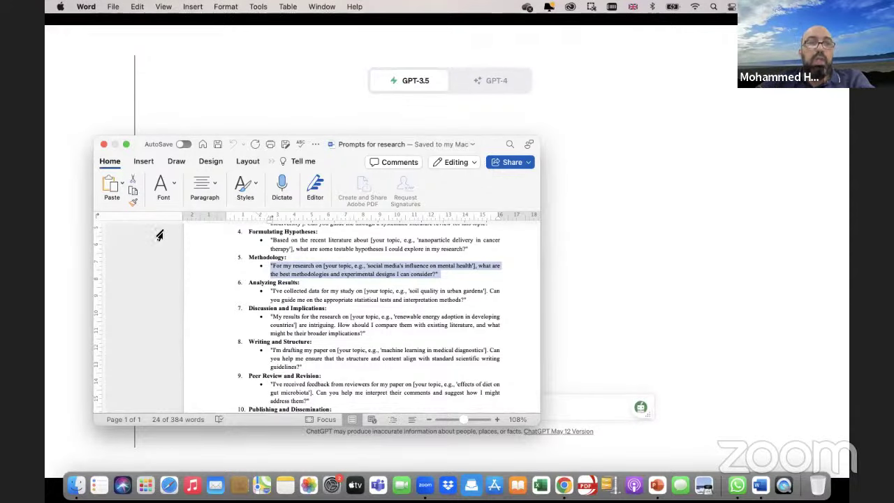
left_click(126, 145)
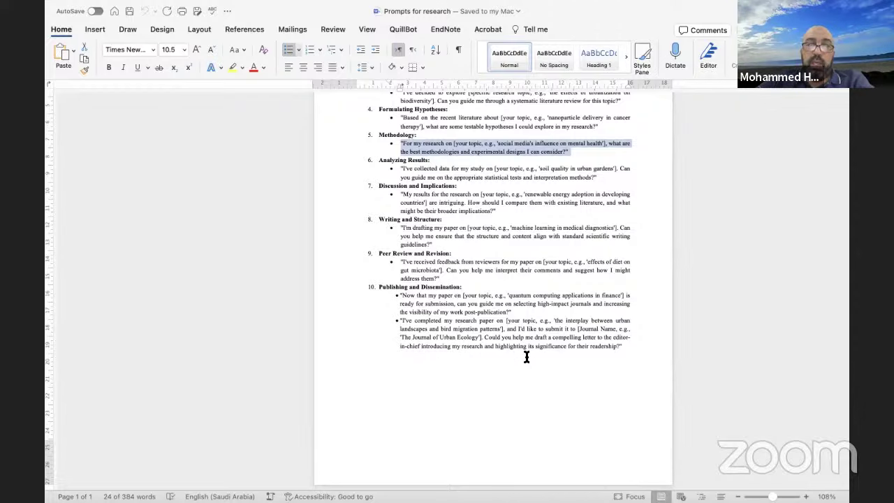
- Return to the ChatGPT conversation and send "Could you select the appropraite high impact journal to publish this article"
key("ctrl+Right")
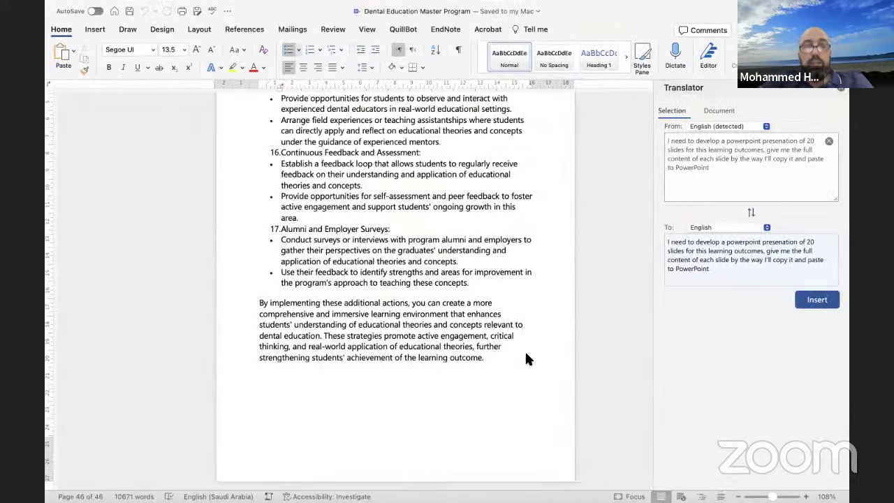
key("ctrl+Right")
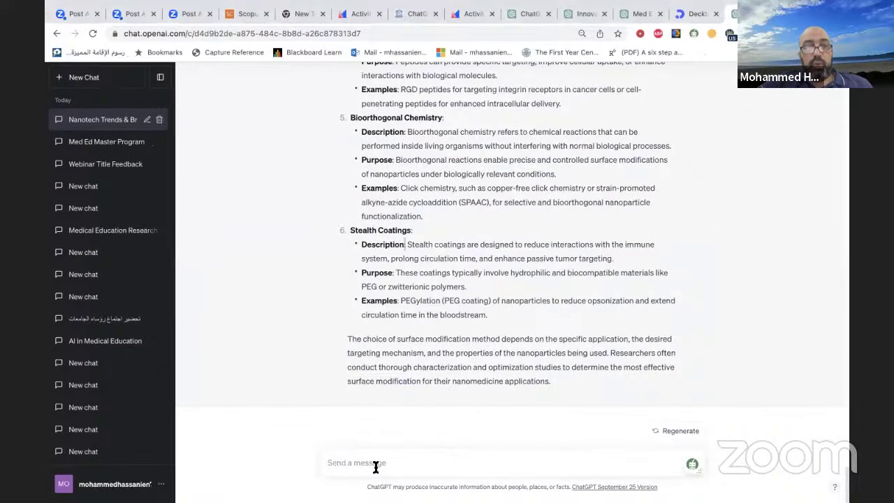
type("Could ")
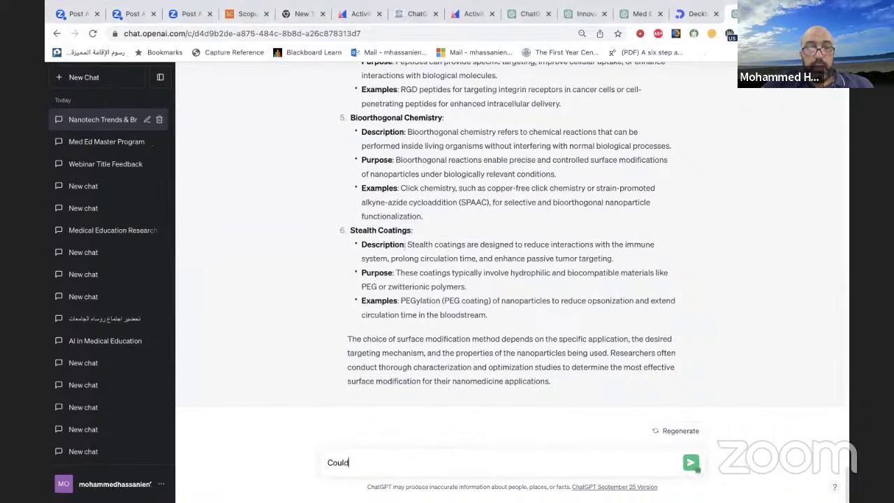
type("you select the")
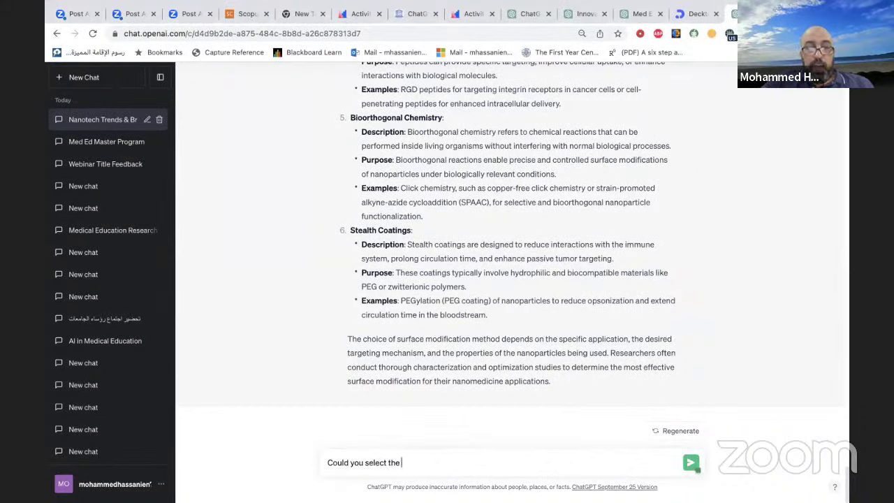
type(" appropr")
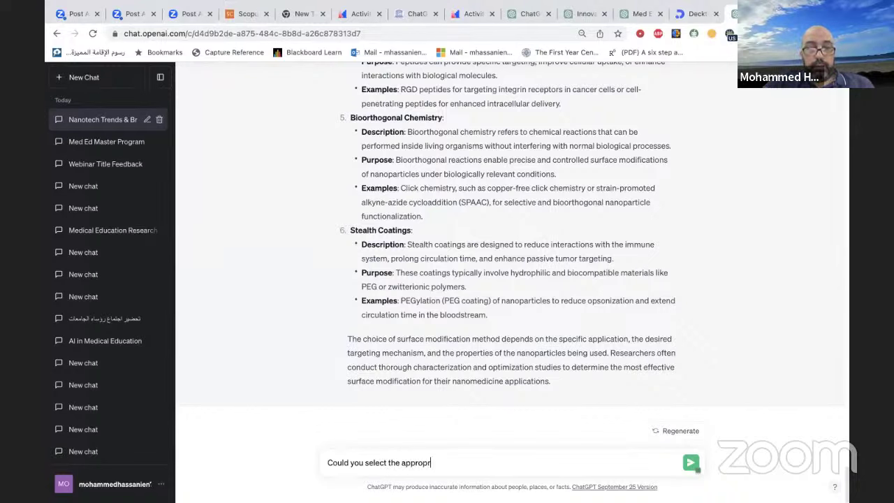
type("aite h")
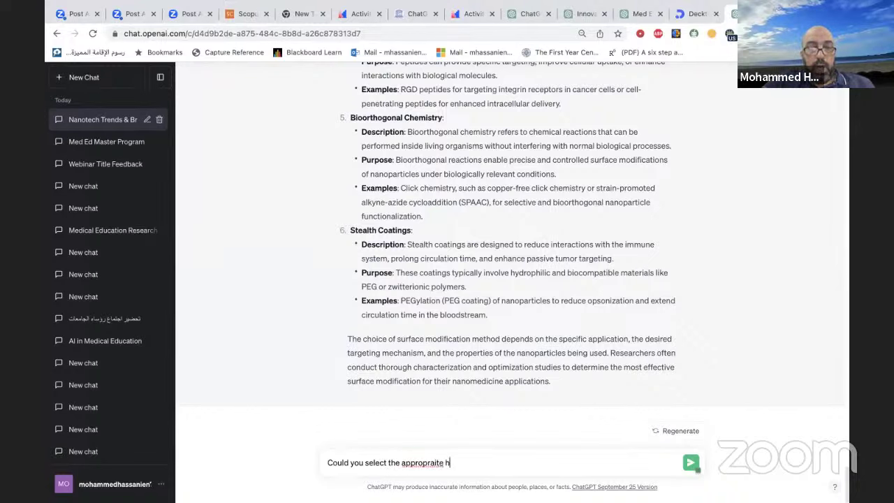
type("igh imp")
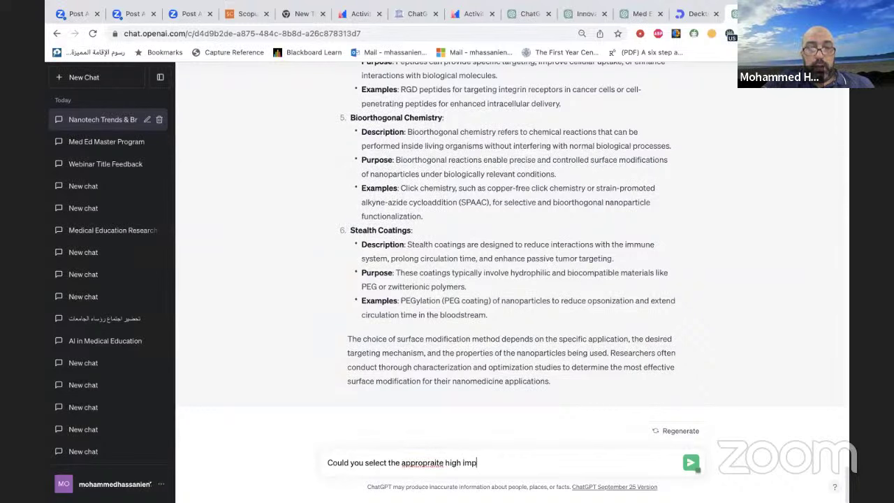
type("act journal to pu")
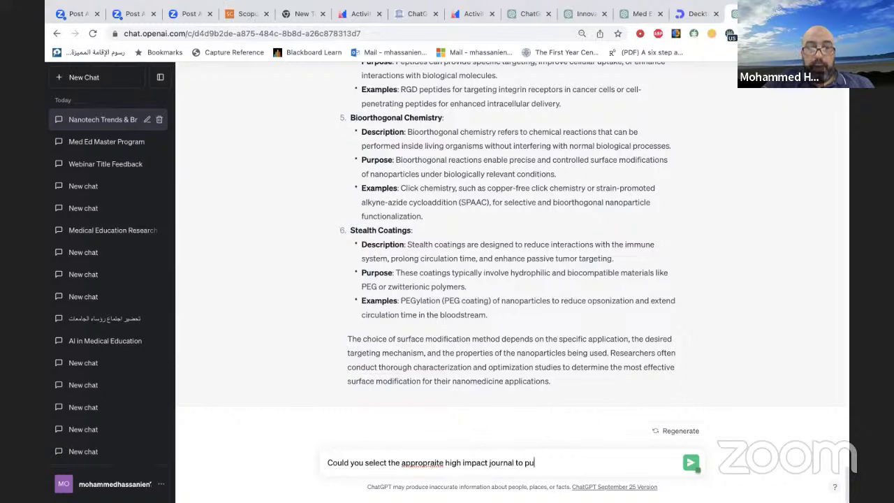
type("bl")
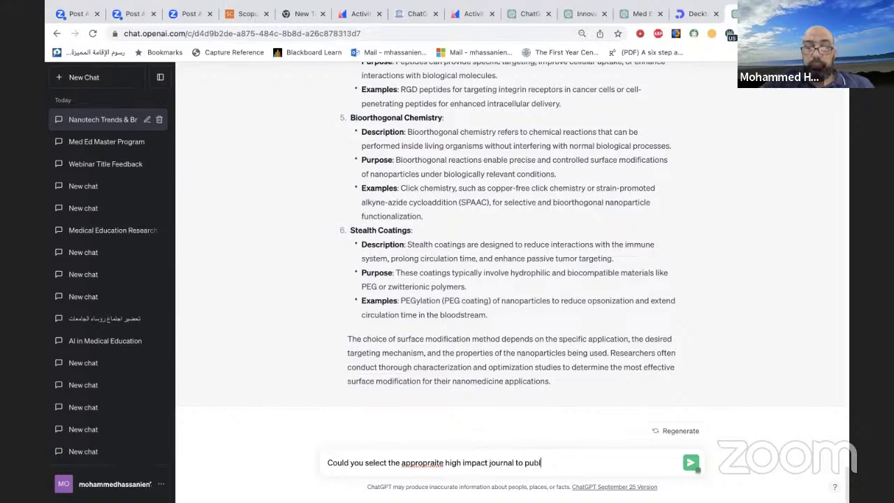
type("ish this a")
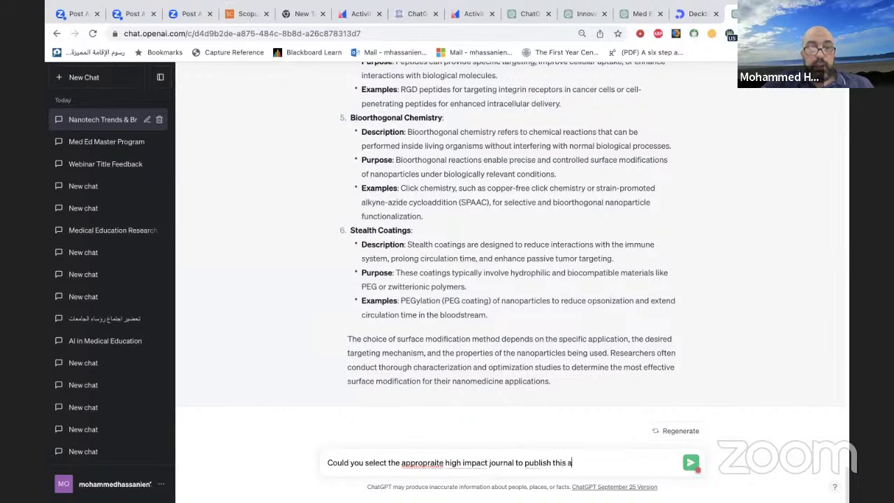
type("rticle")
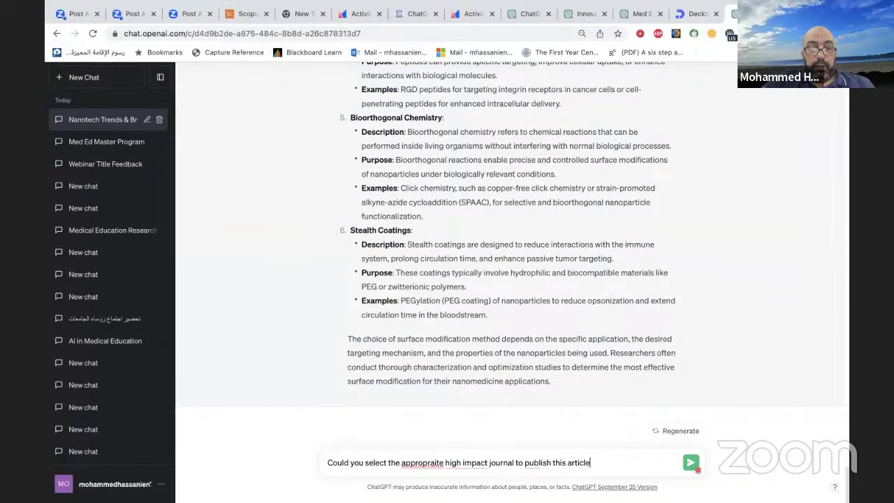
key("Return")
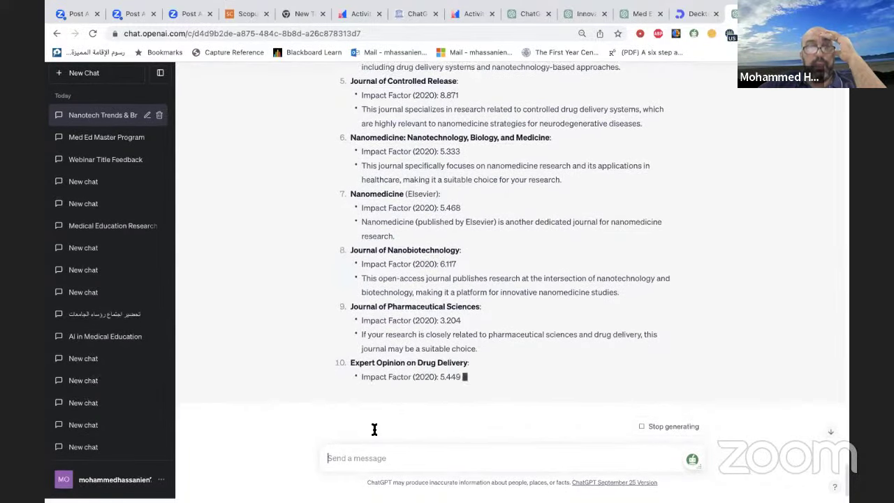
- Send the follow-up message "Which has a fast publication track" about the suggested journals
left_click(348, 462)
type("W")
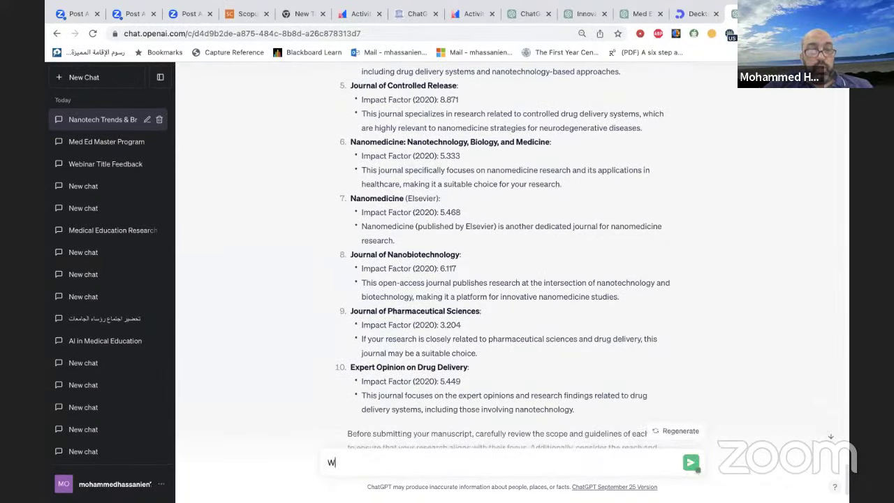
type("hich ")
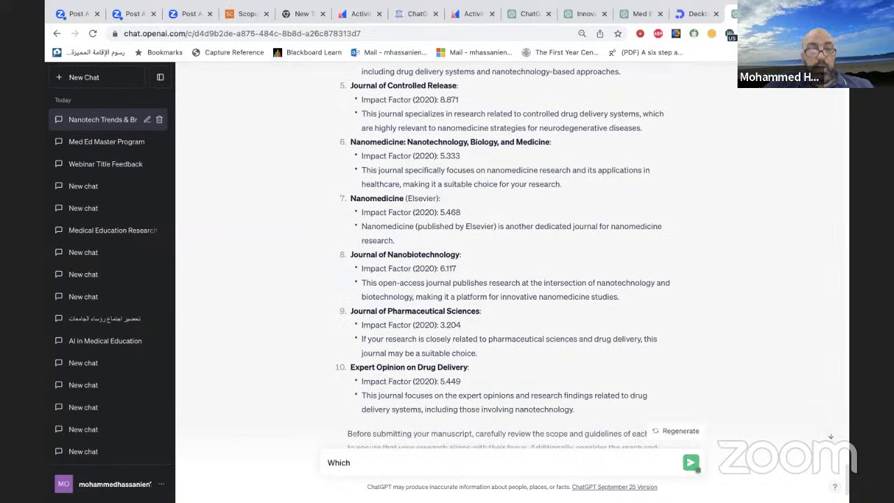
type("has a rapid")
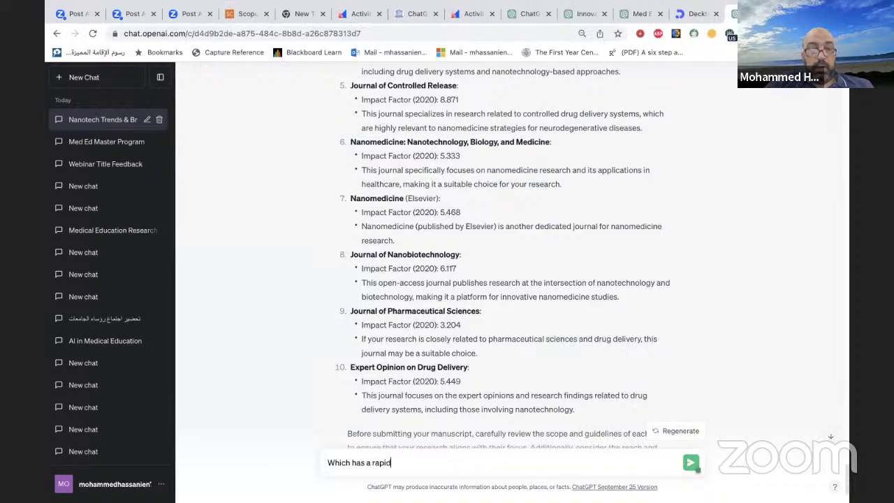
key("BackSpace")
key("BackSpace")
key("BackSpace")
key("BackSpace")
key("BackSpace")
type("fa")
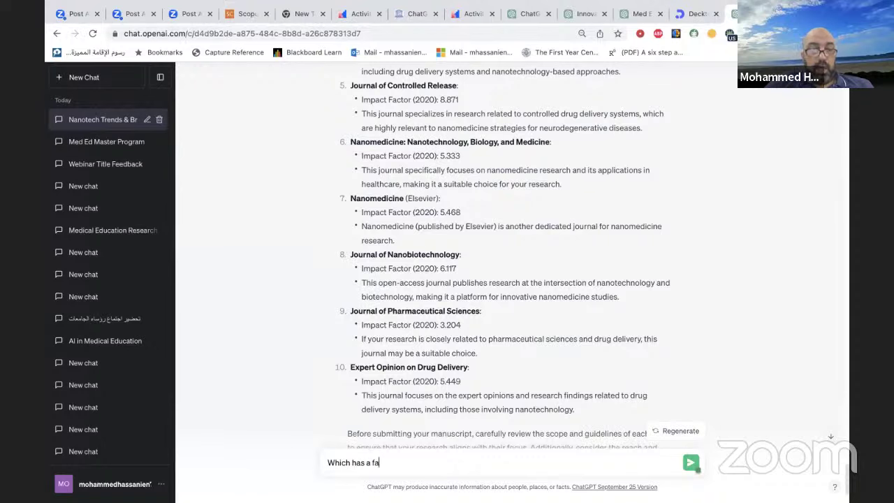
type("st p")
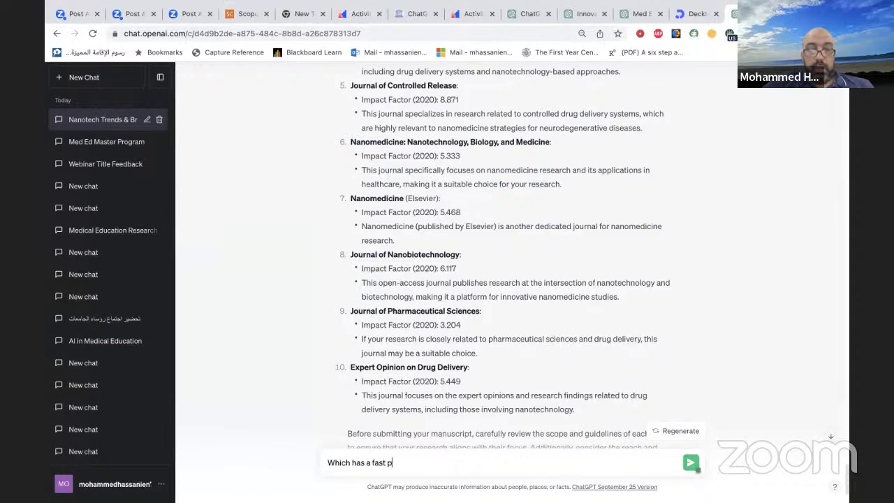
type("aublicati")
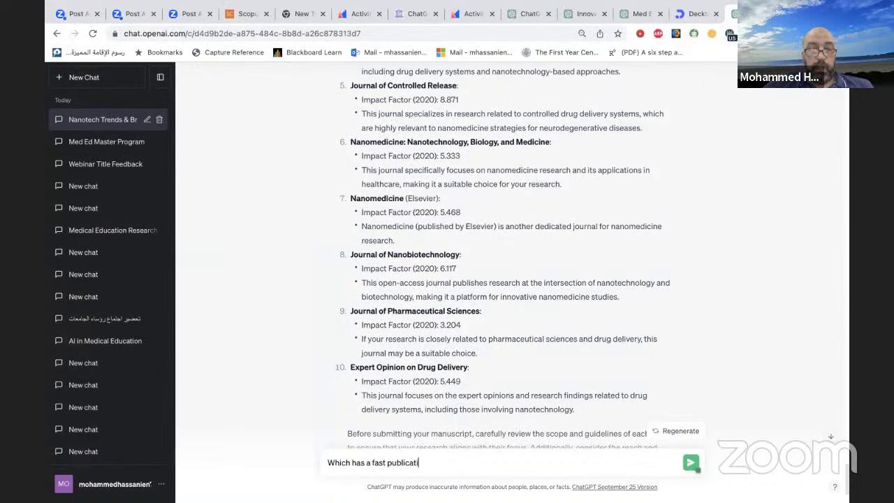
type("on track")
key("Return")
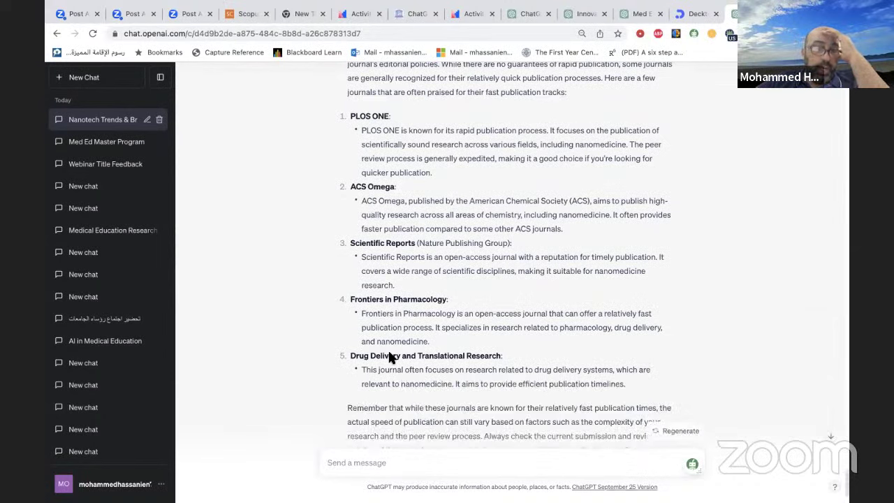
- Copy the fifth journal's name, "Drug Delivery and Translational Research", from the answer on fast publication
left_click_drag(350, 358, 496, 353)
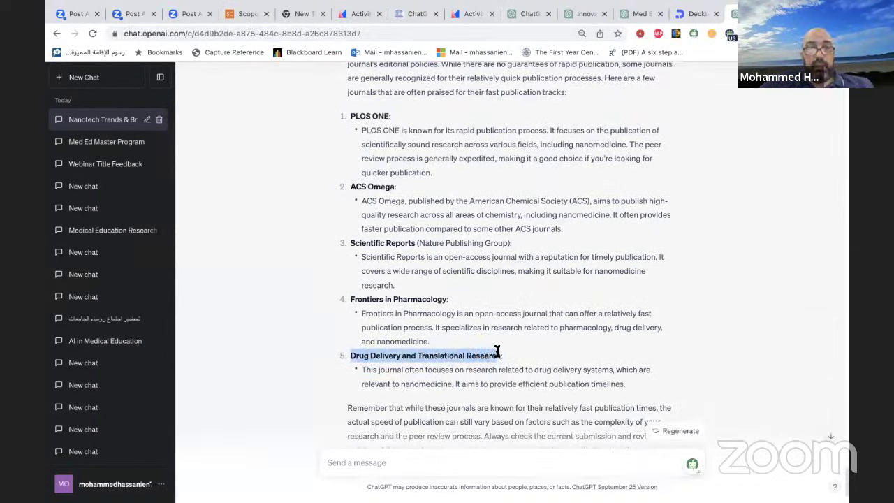
left_click(506, 355)
left_click_drag(501, 356, 351, 355)
key("ctrl+c")
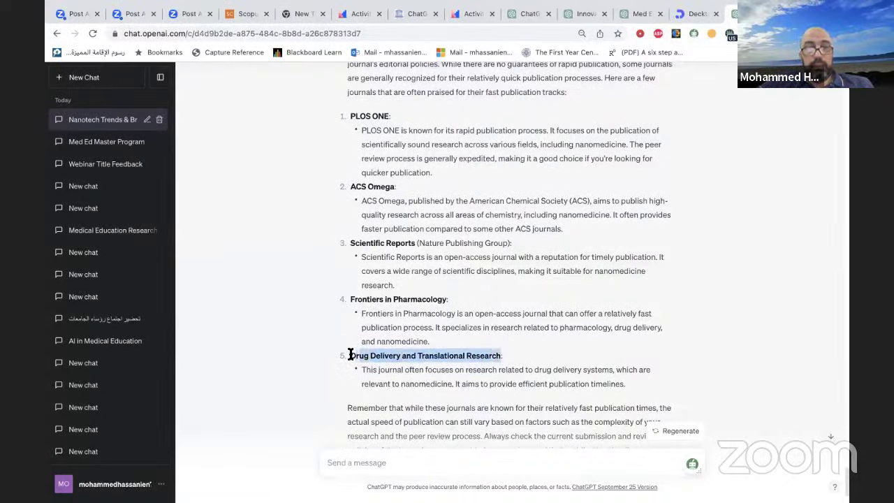
- Send "I select this journal, could you write a letter to the editor to publish my article in it Drug Delivery and Translational Research"
left_click(339, 434)
type("I s")
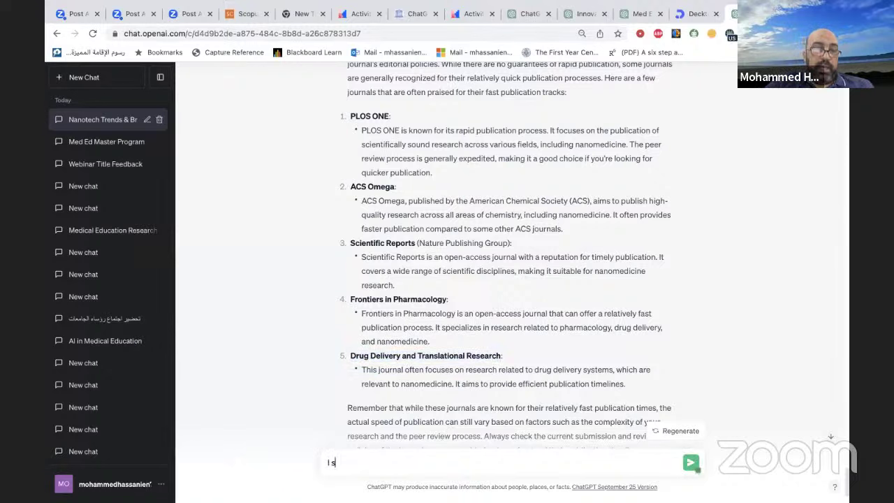
type("elect")
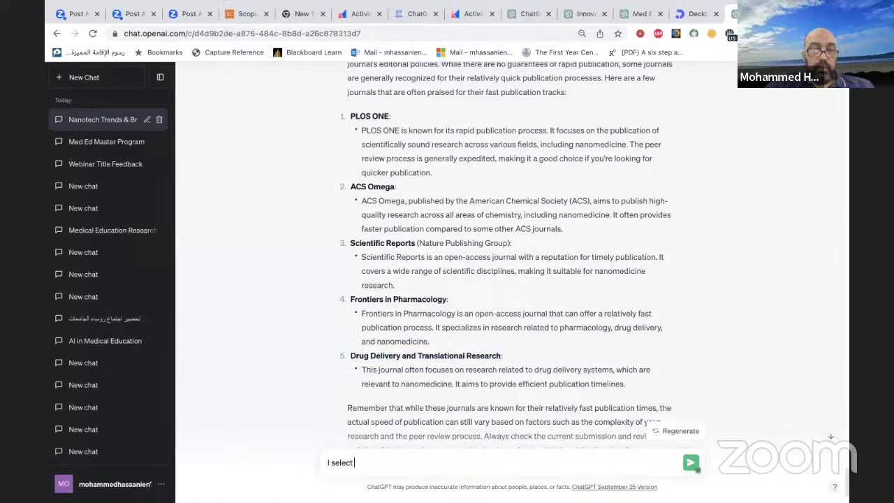
type(" this j")
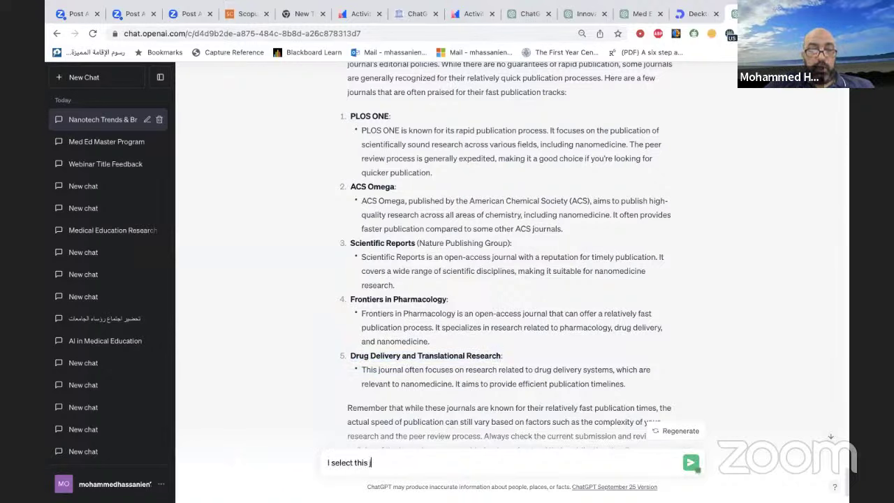
type("ournal")
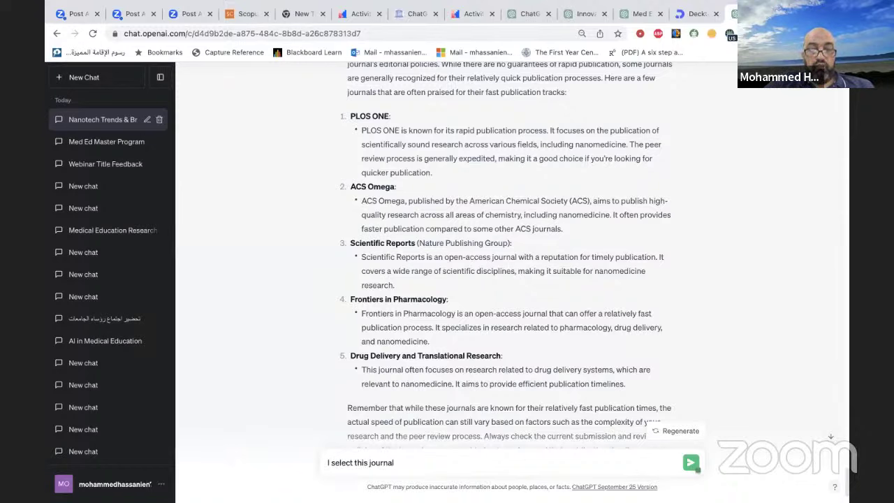
type(", could")
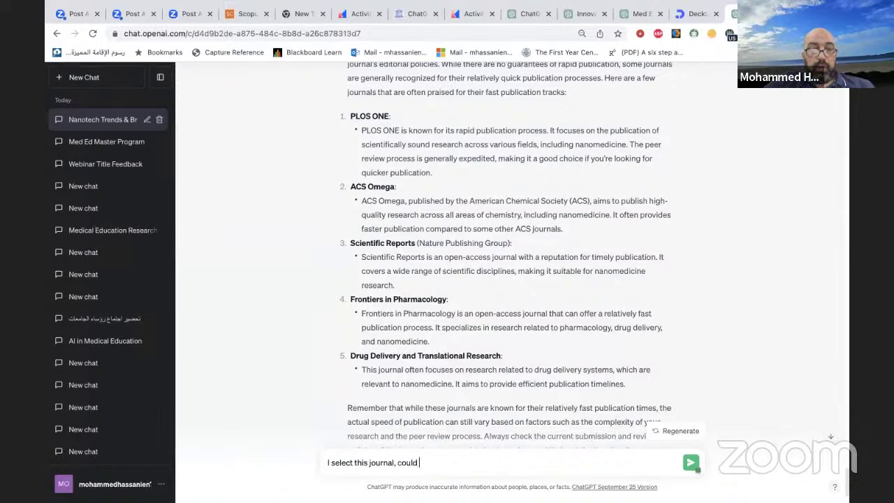
type(" you w")
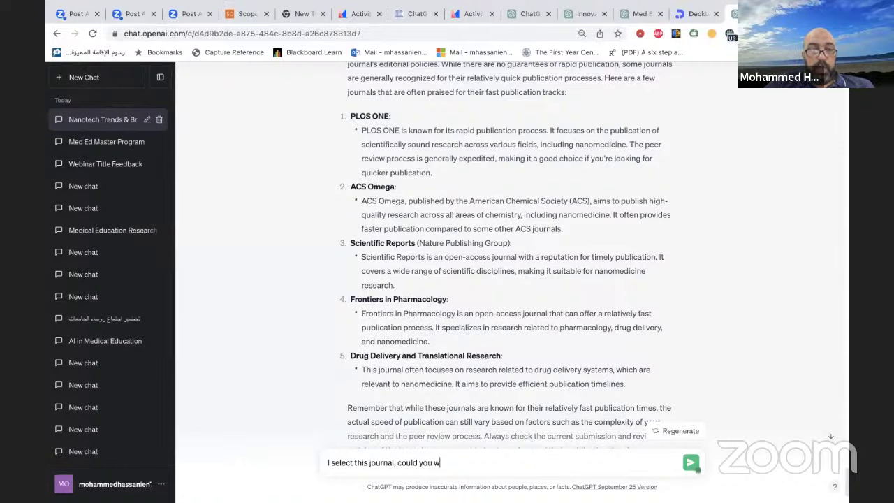
type("rite a ")
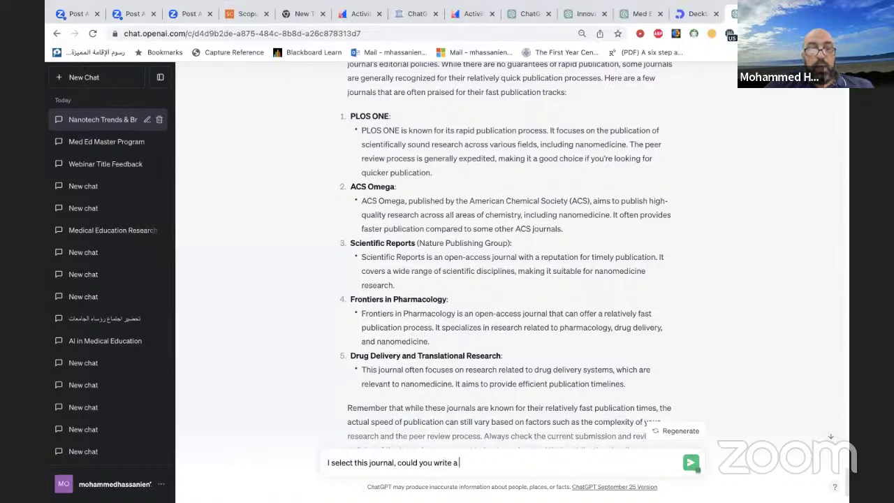
type("lette")
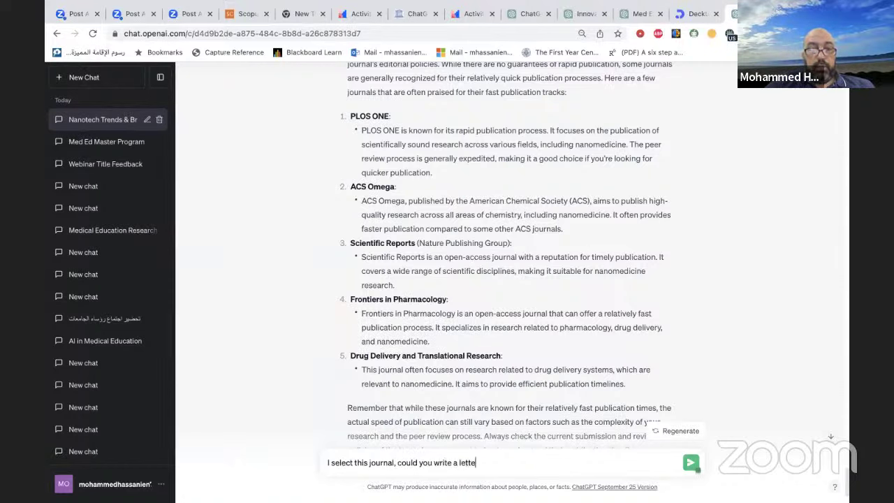
type("r to th")
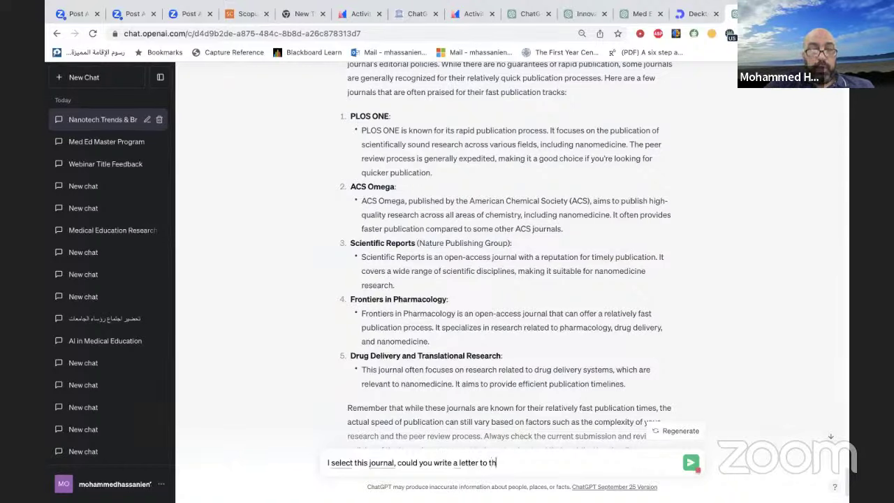
type("e editor to")
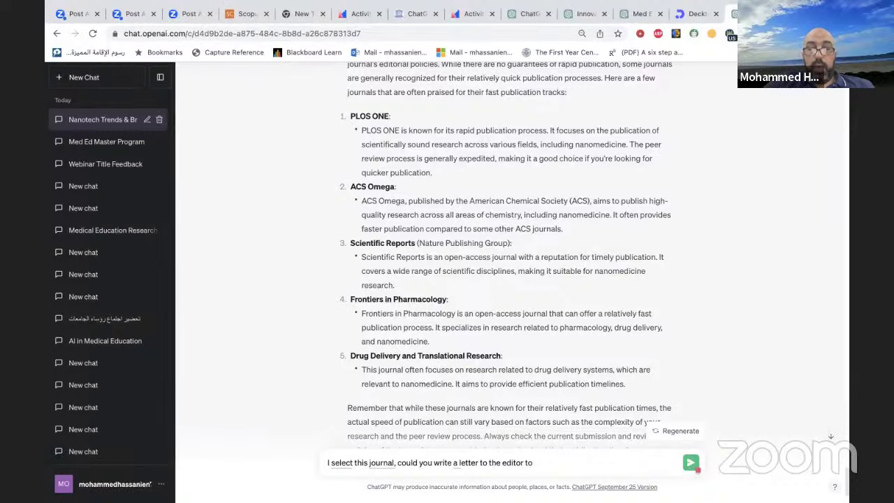
type(" publis")
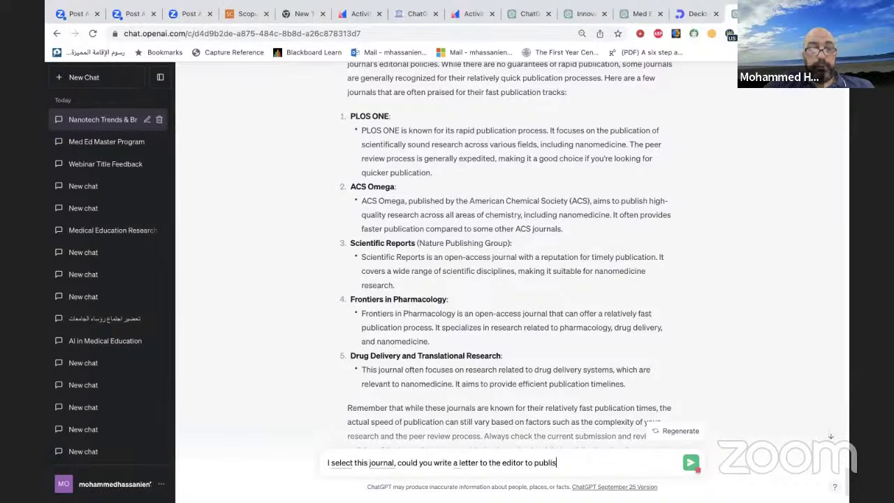
type("h my ")
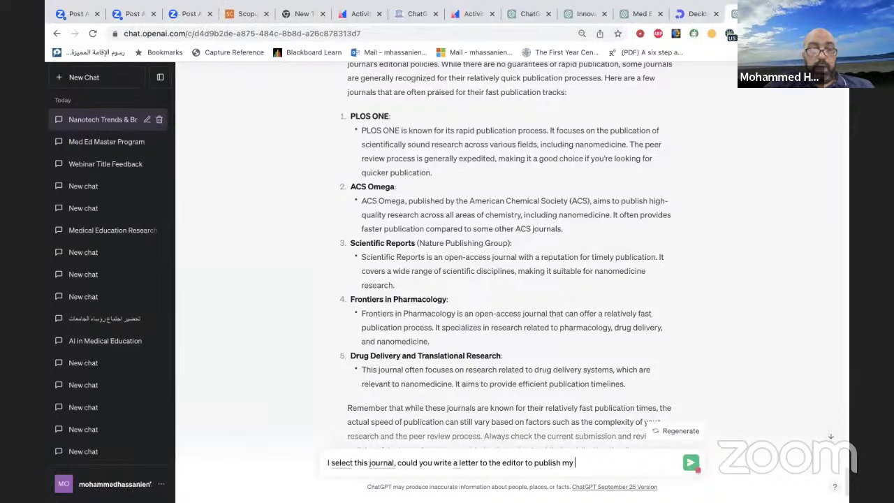
type("articl")
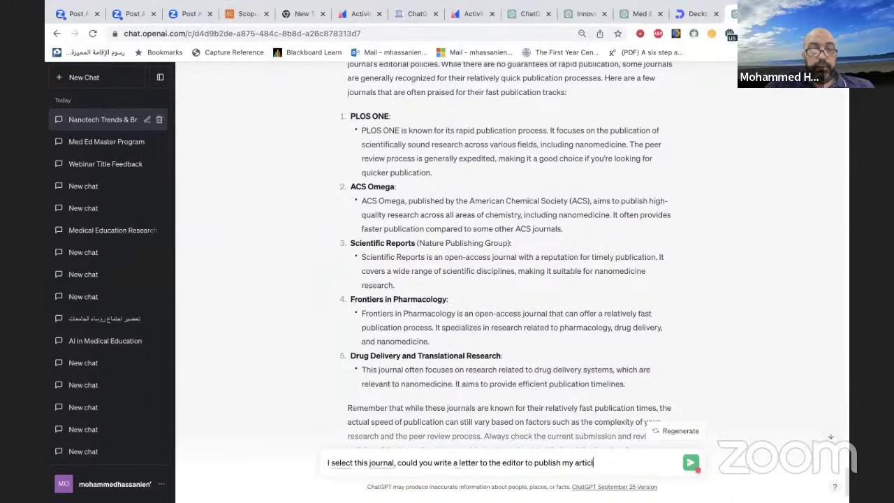
type("e in it")
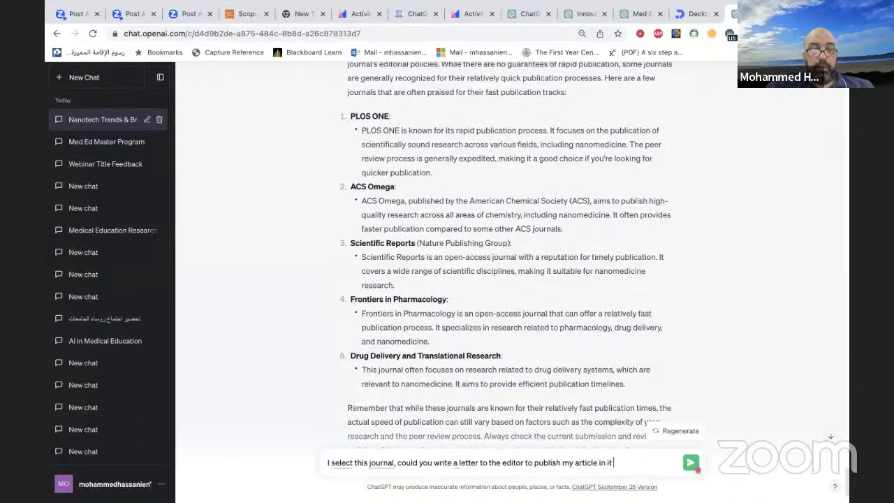
key("ctrl+v")
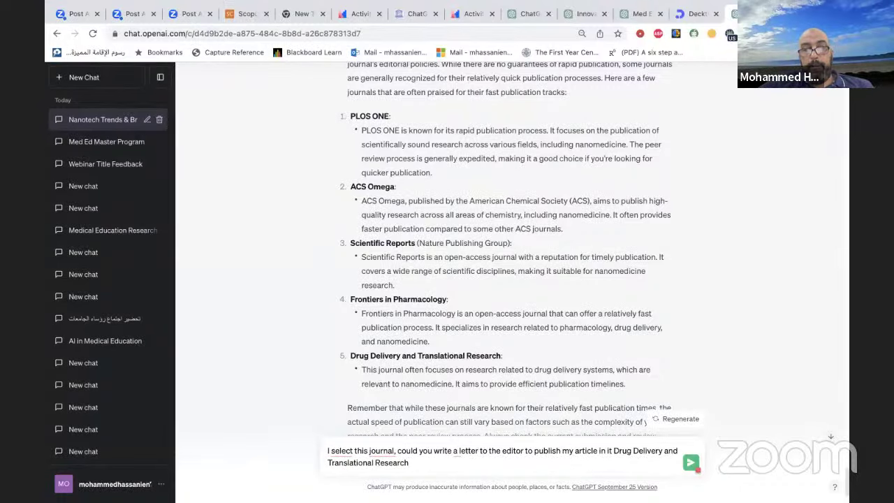
key("Return")
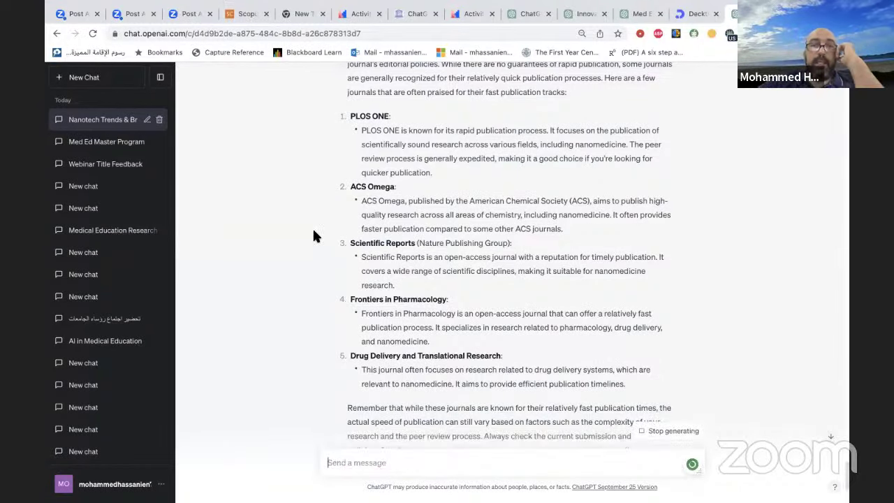
- Review the drafted letter to the editor down to its closing thanks
scroll(380, 258, "down", 3)
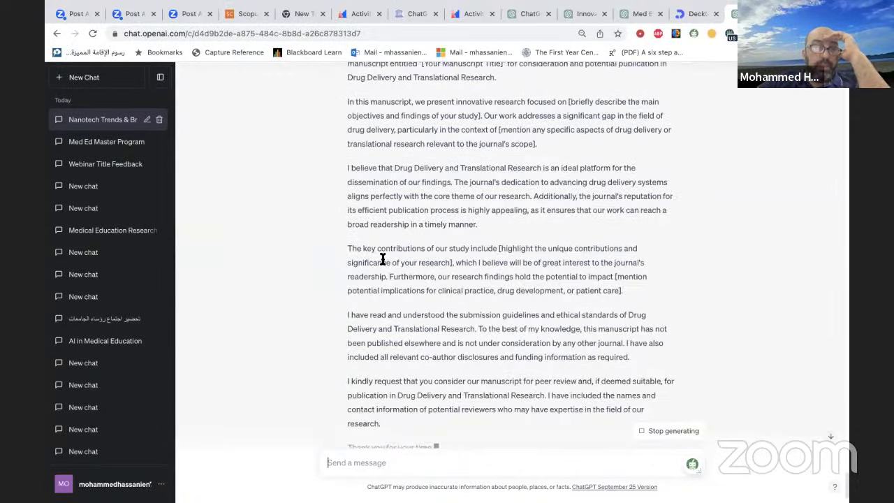
mouse_move(380, 20)
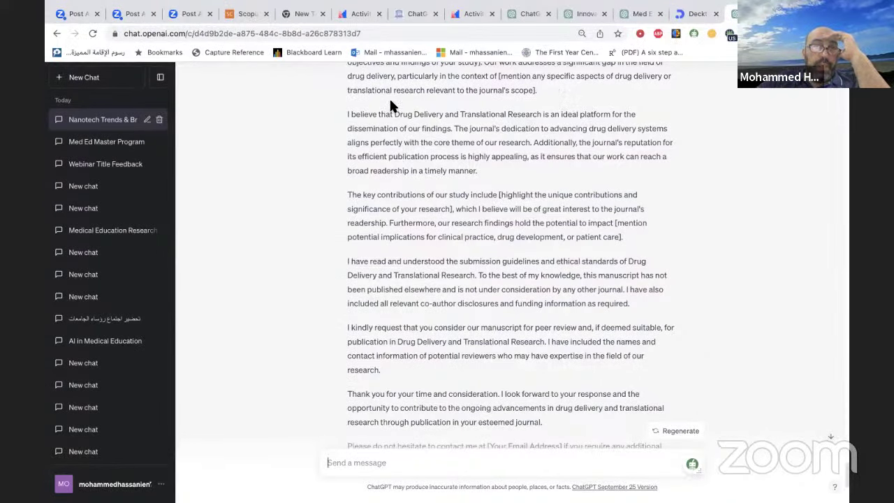
right_click(507, 199)
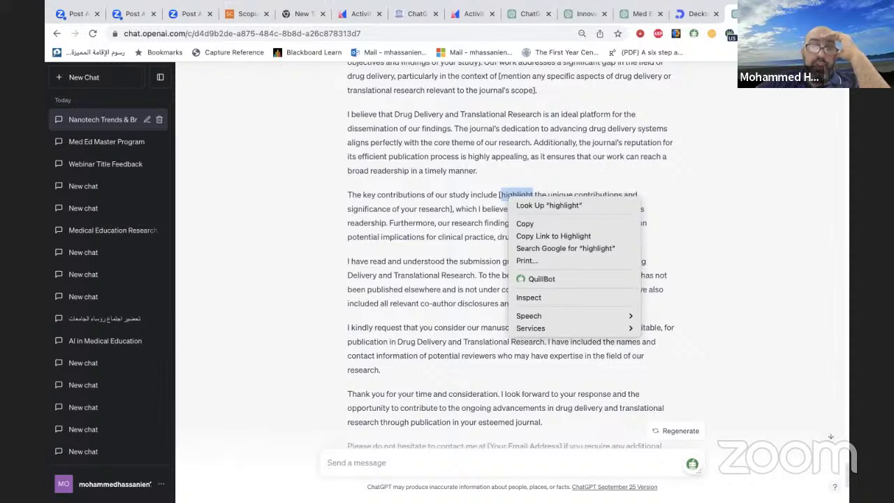
left_click(821, 209)
- Switch to Word and reopen the recent document "Prompts for research"
mouse_move(731, 489)
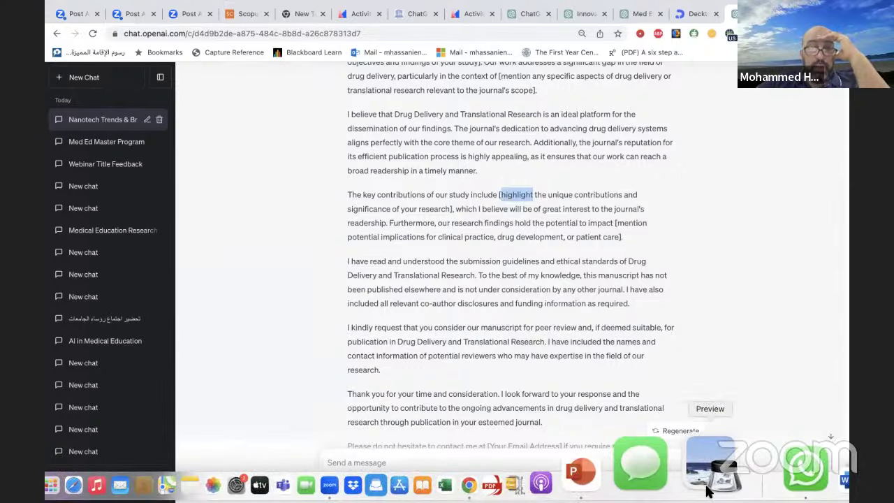
left_click(756, 463)
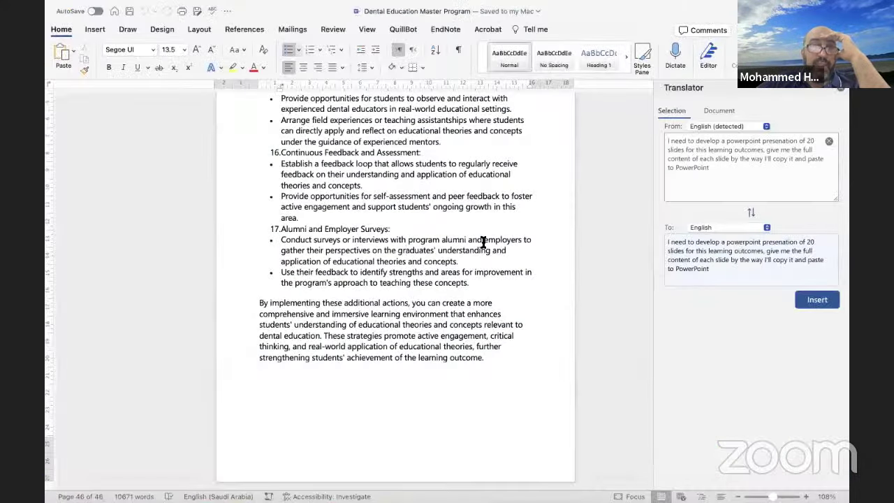
right_click(483, 241)
key("ctrl+Right")
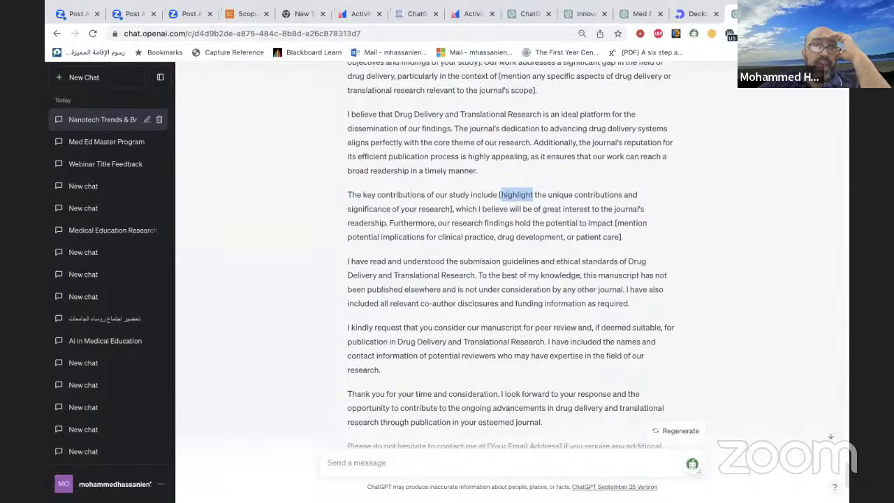
key("ctrl+Left")
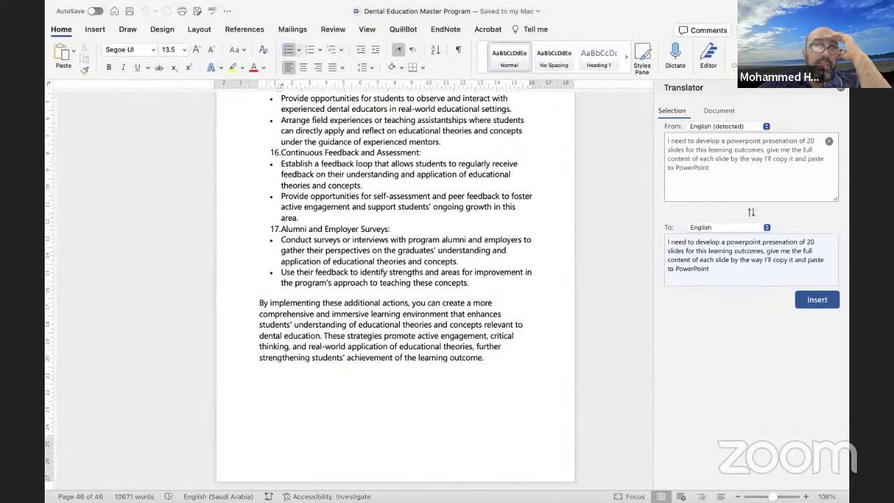
left_click(114, 7)
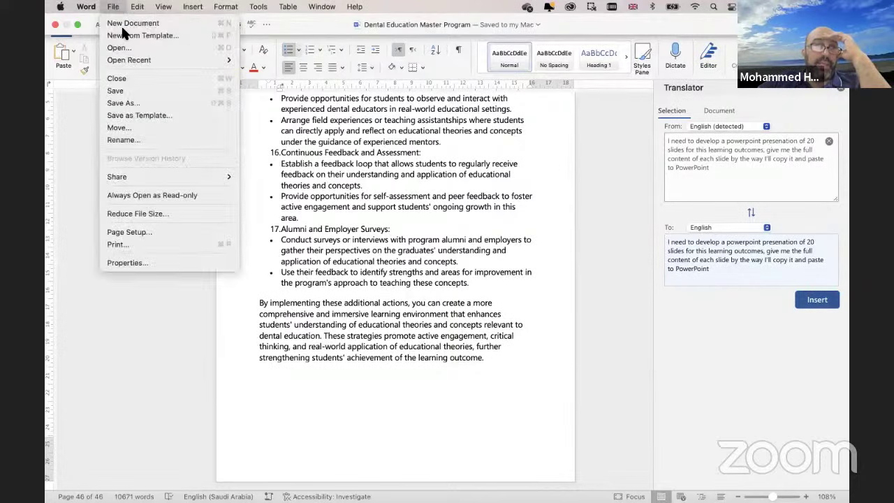
mouse_move(132, 61)
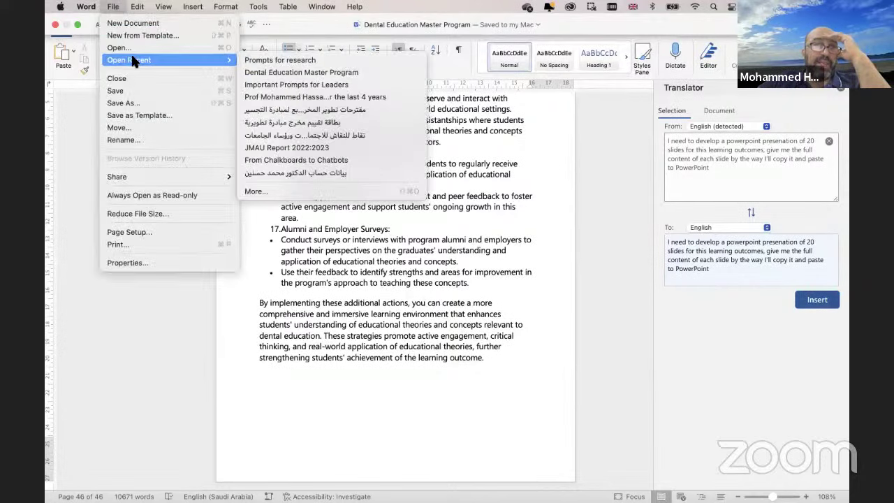
left_click(255, 60)
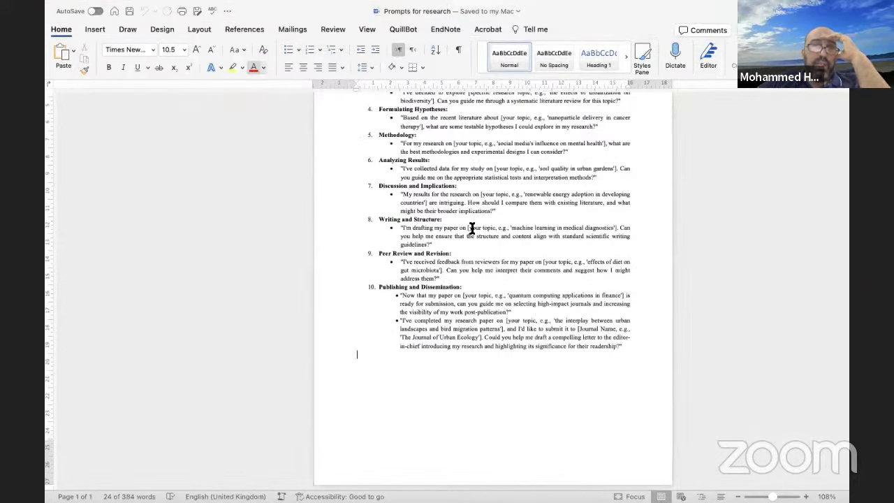
- Review the research prompts in the document, from selecting a research field to publishing and dissemination
scroll(469, 229, "up", 3)
scroll(472, 228, "up", 1)
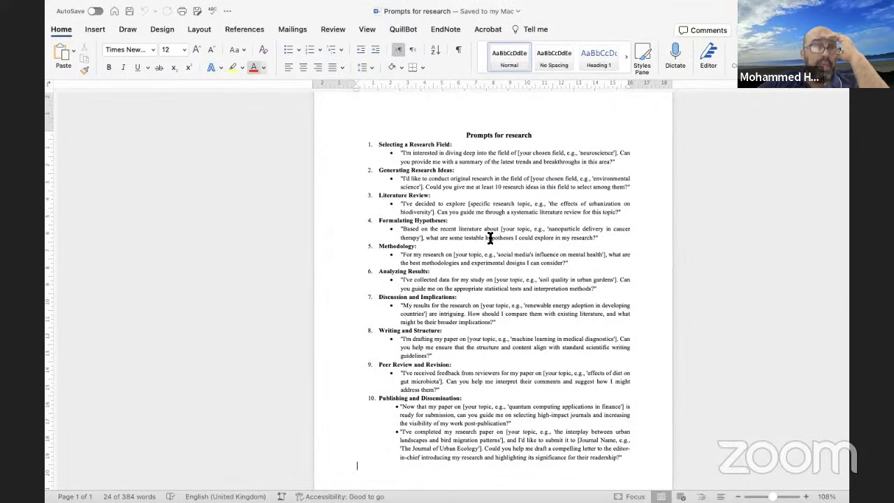
scroll(491, 238, "down", 2)
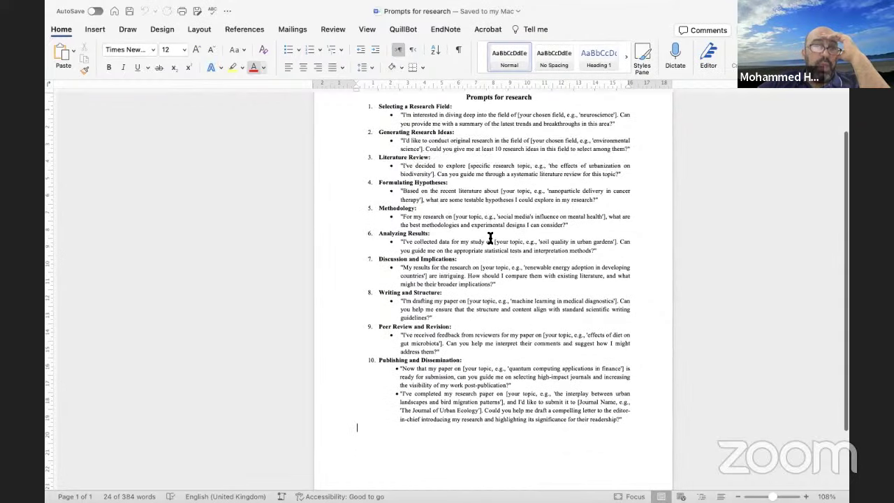
scroll(491, 238, "down", 4)
scroll(491, 238, "up", 5)
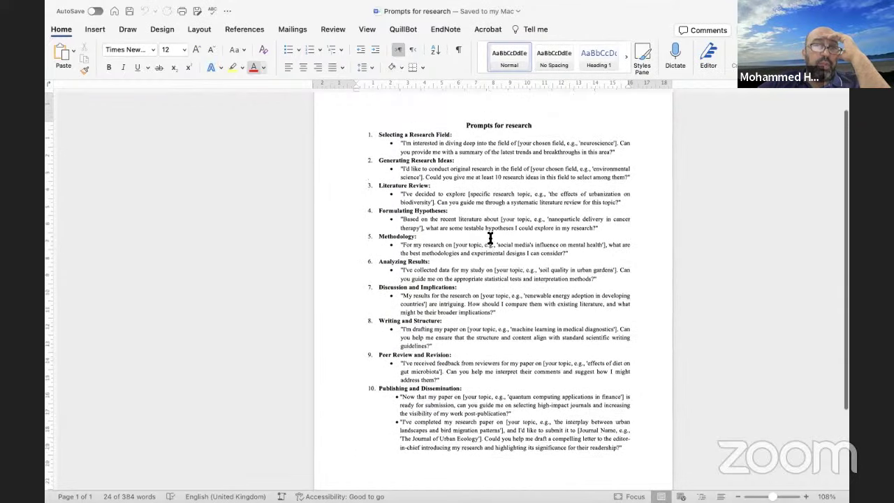
scroll(491, 238, "up", 1)
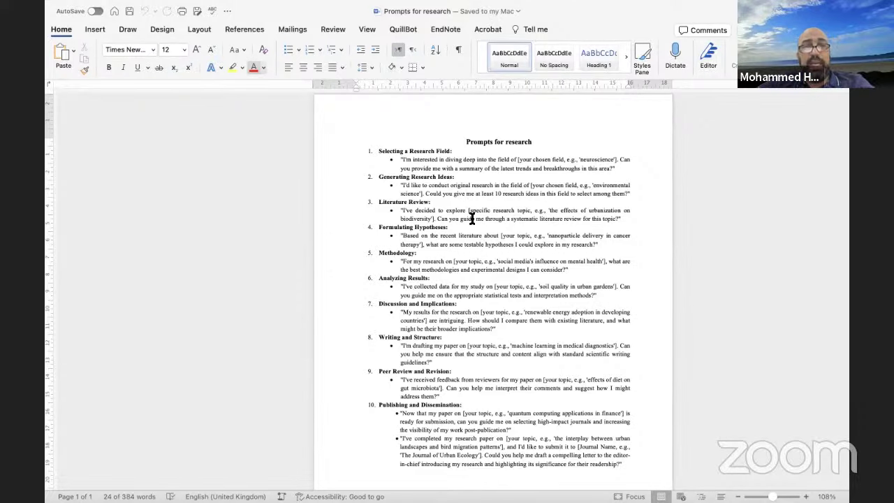
scroll(472, 219, "down", 1)
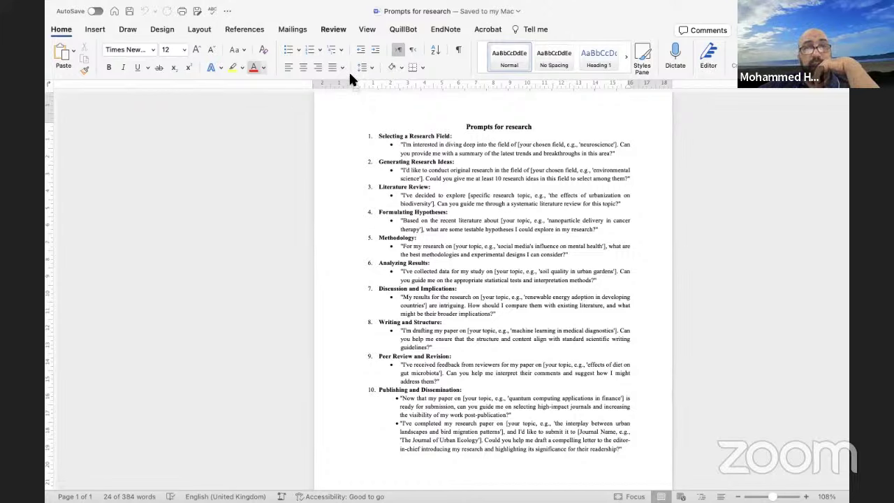
- Switch to Chrome and open a new ChatGPT chat
key("super+Tab")
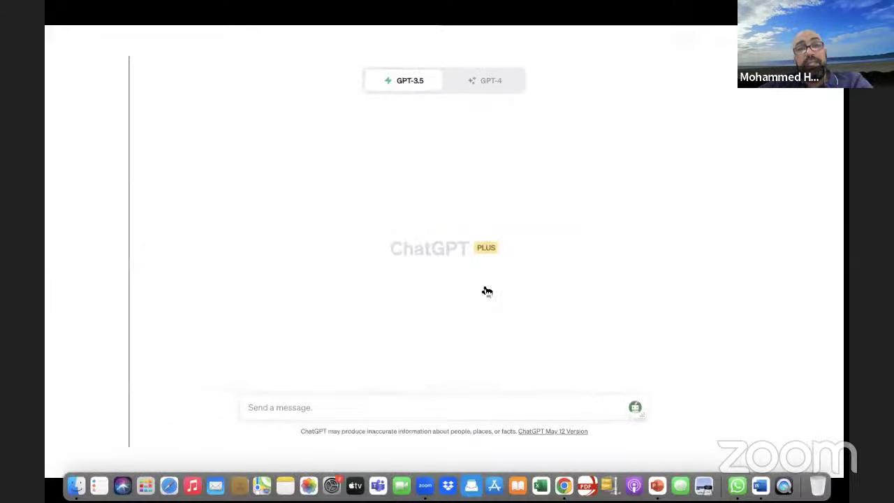
key("super+Tab")
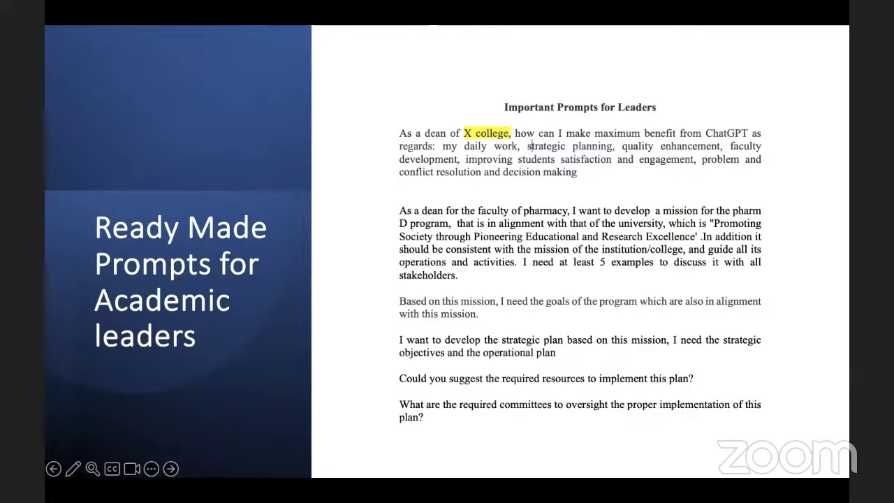
key("super+Tab")
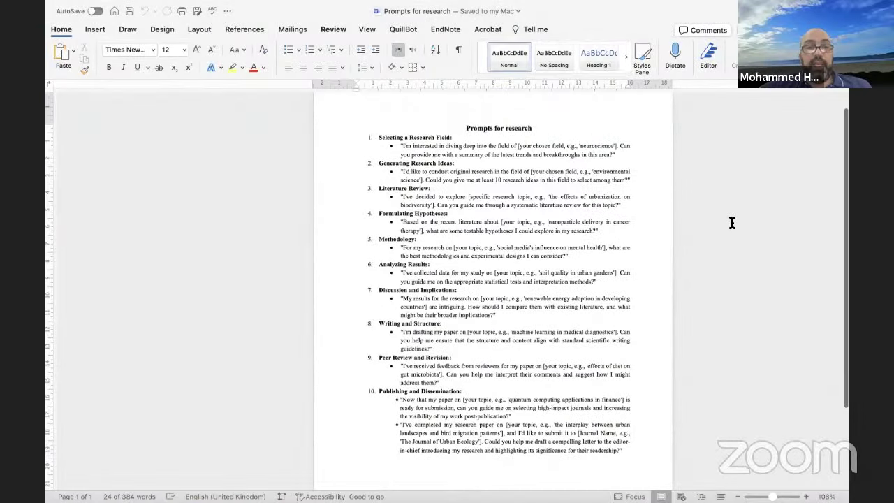
key("super+Tab")
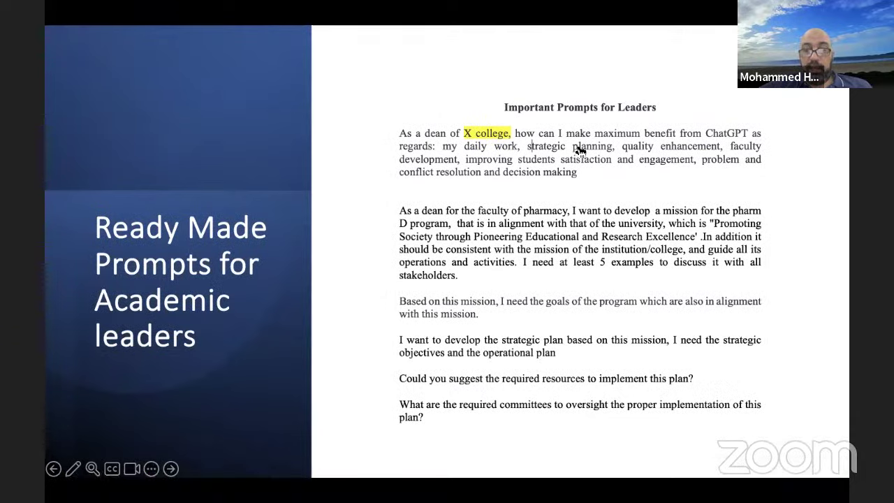
left_click(579, 151)
left_click(351, 371)
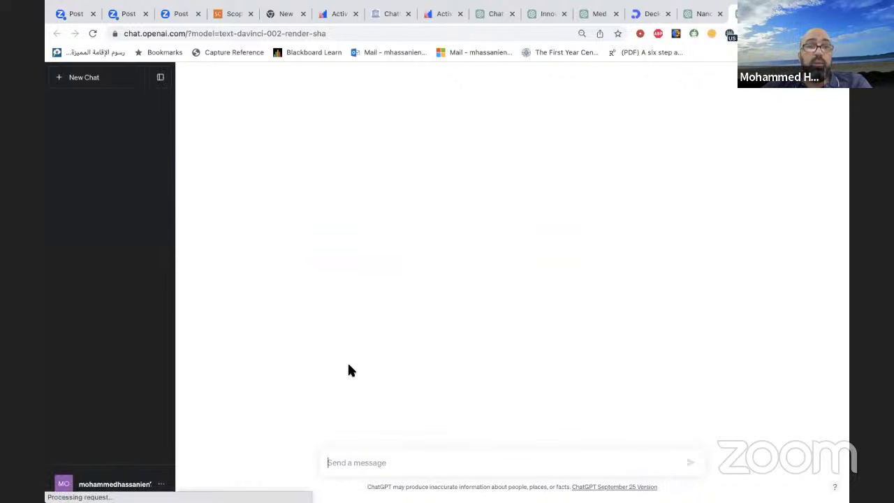
- Draft the message "I want to write a grant on patient safety" in the new chat without sending it
left_click(337, 461)
type("I")
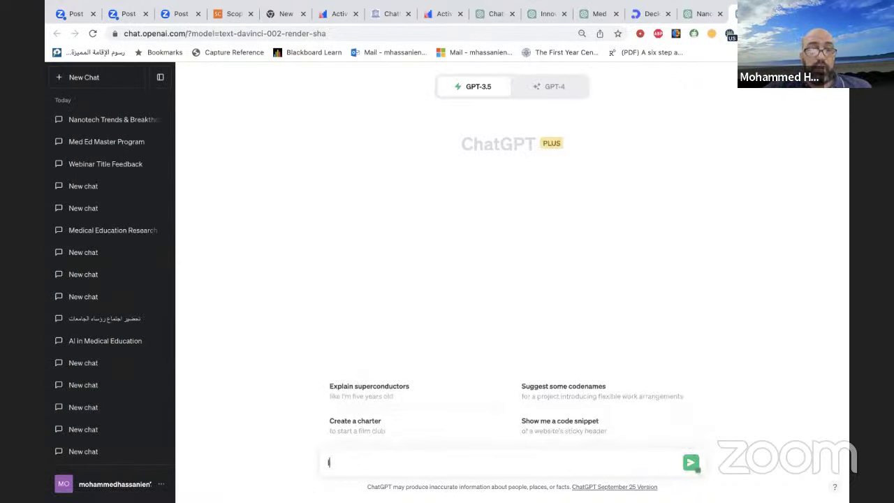
type(" want ")
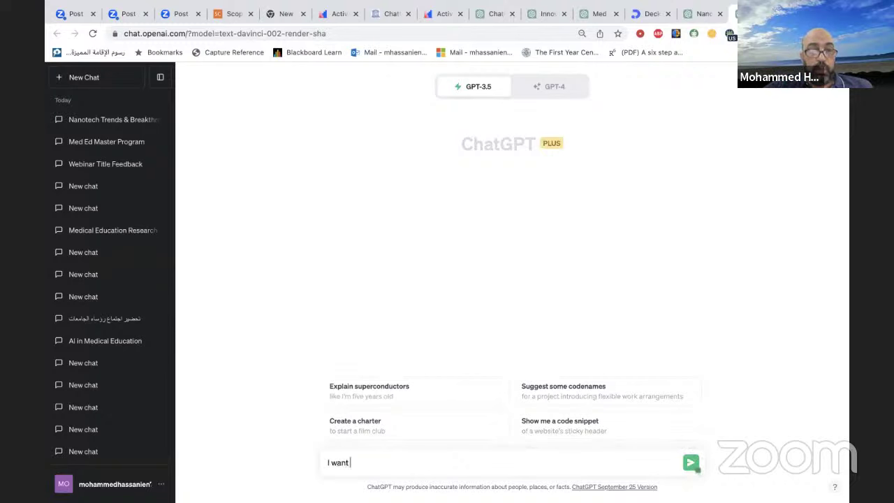
type("to wri")
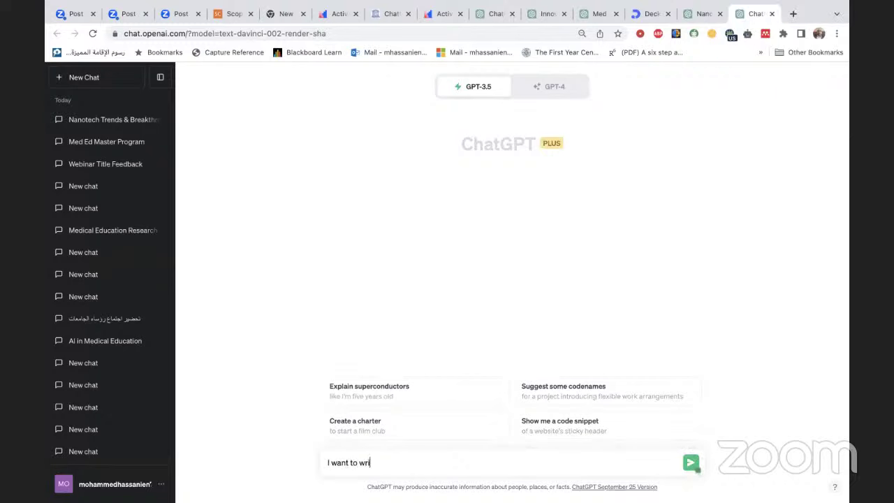
type("te a grant ")
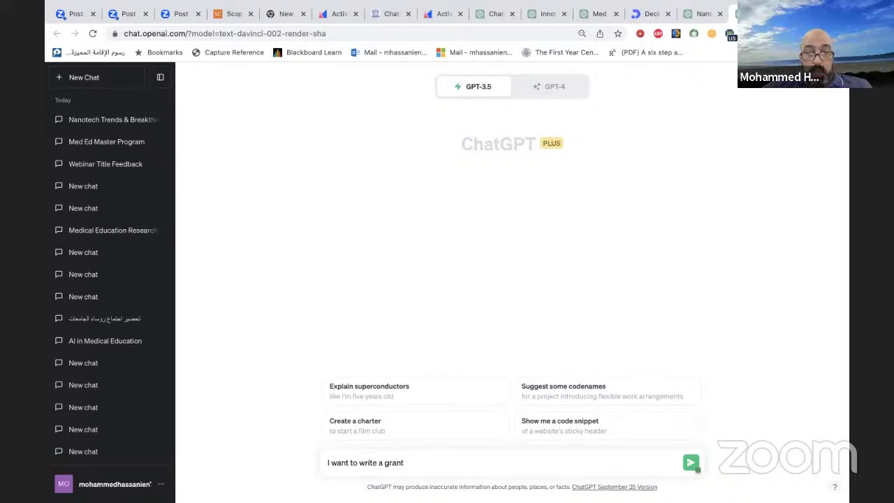
type("on pat")
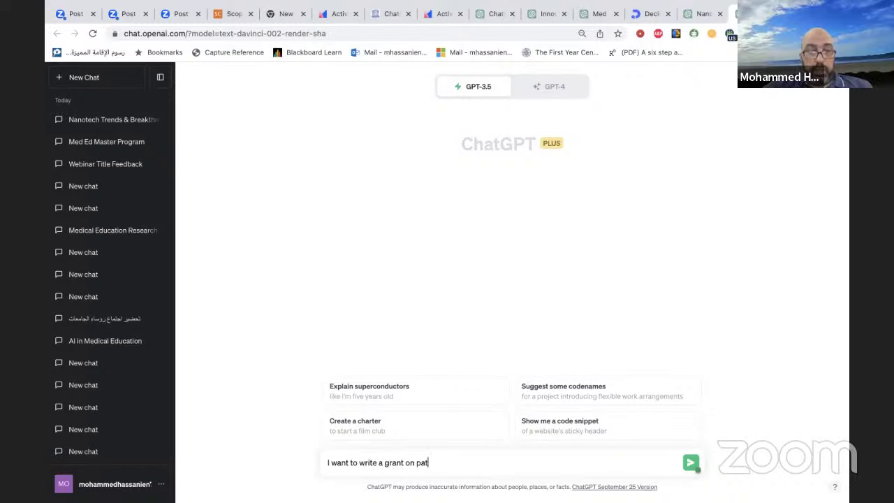
type("ient s")
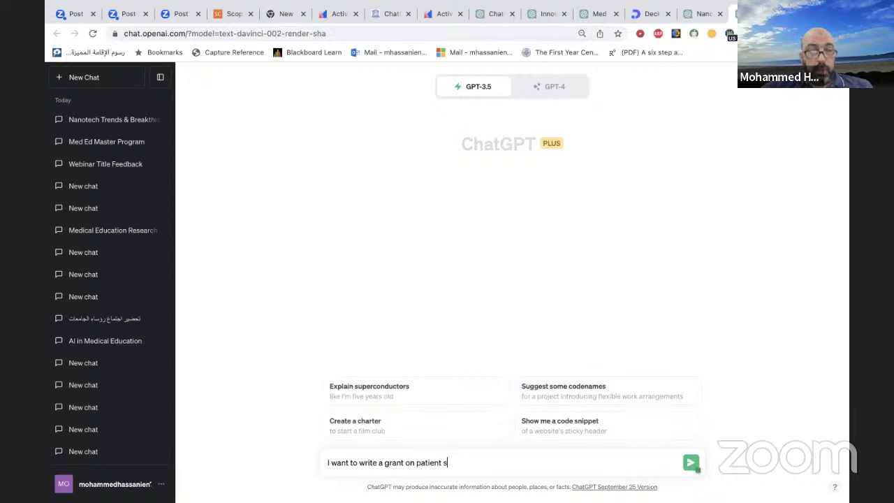
type("afety")
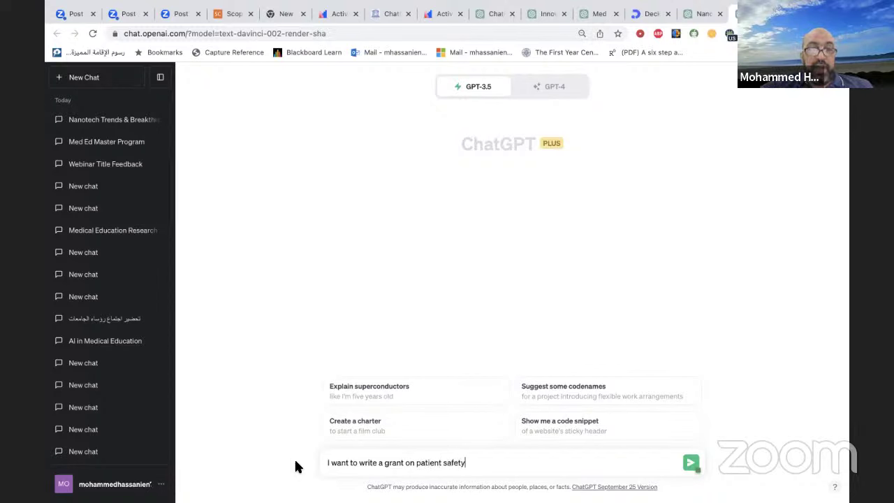
- Put "As a professor of and expert in patient safety" in front of "I want to write a grant" in the draft
left_click(330, 462)
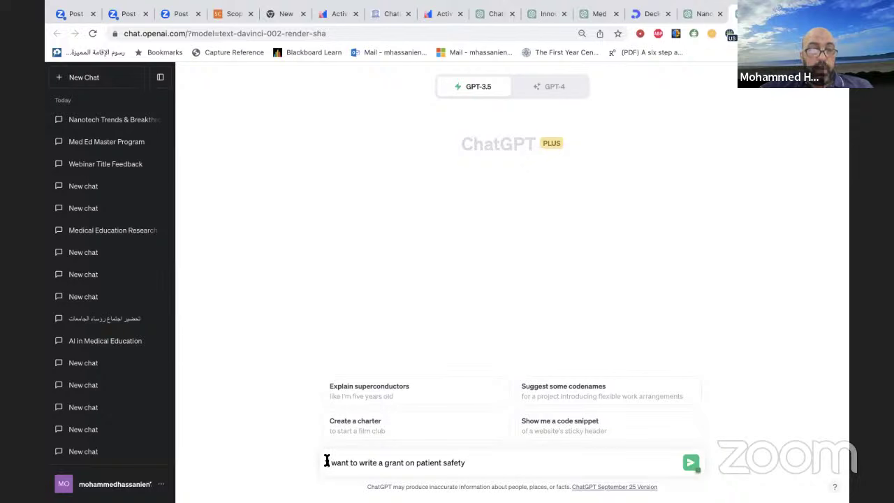
type("As a pro")
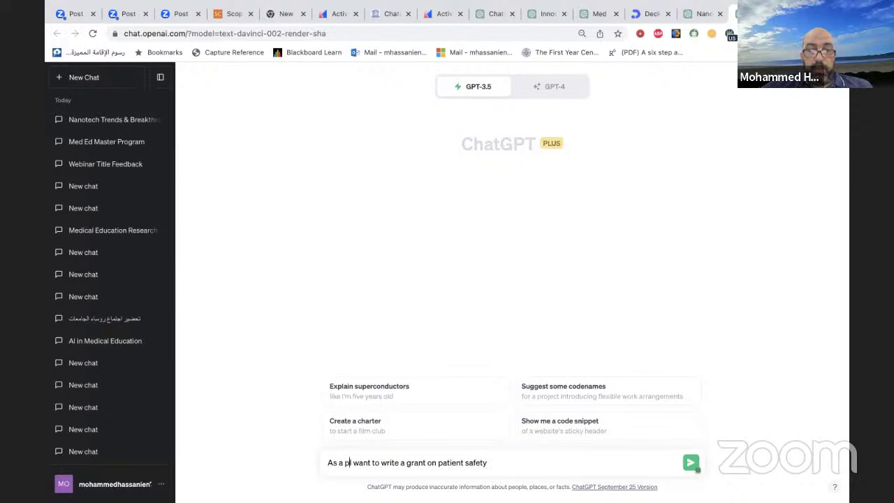
type("fessor ")
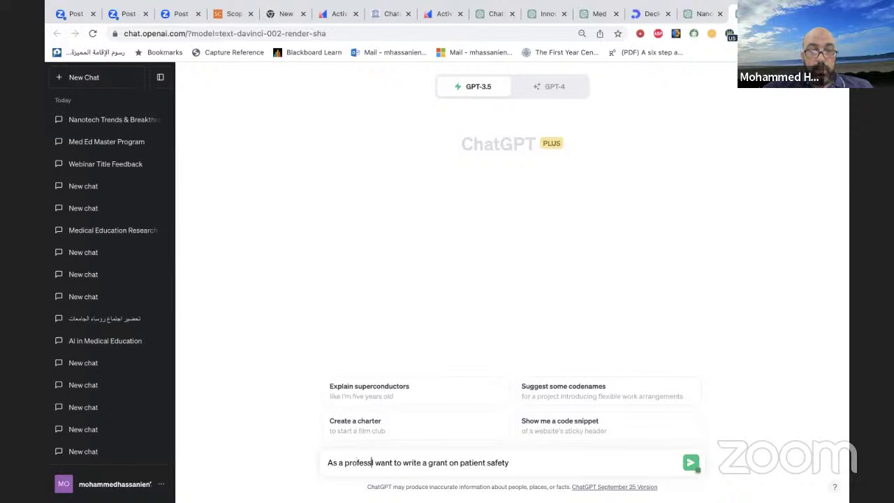
type("of")
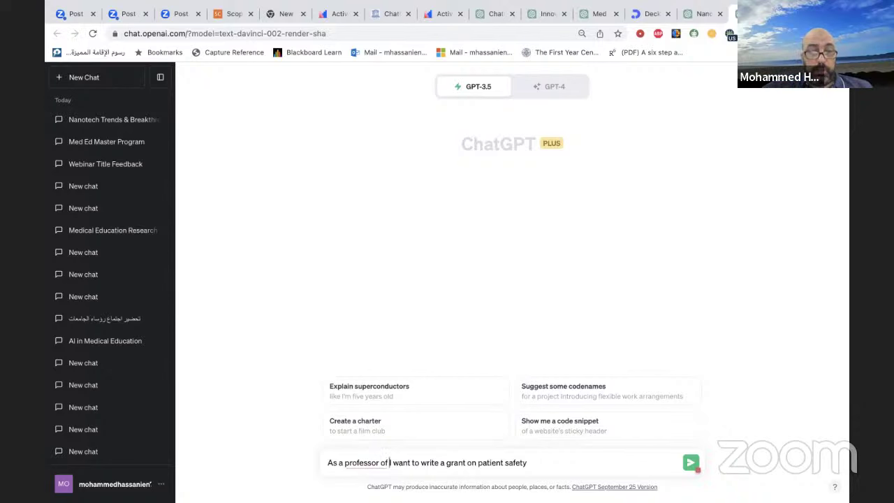
type("and ")
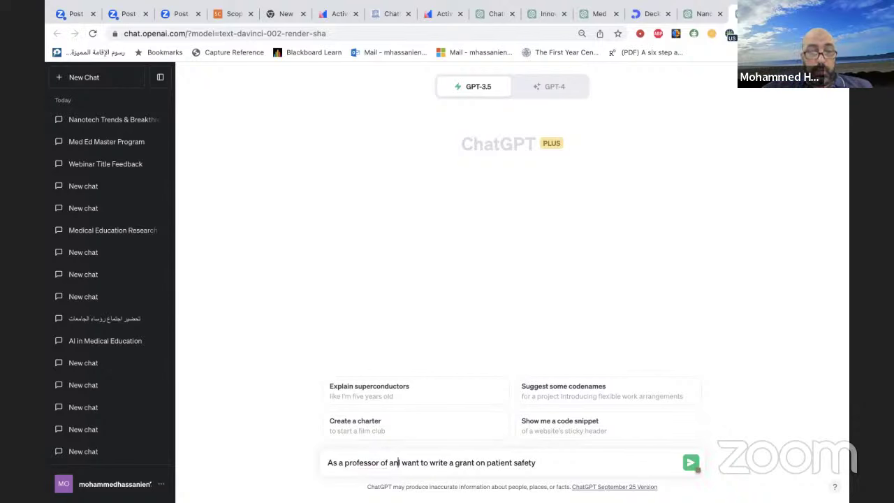
type("expert ")
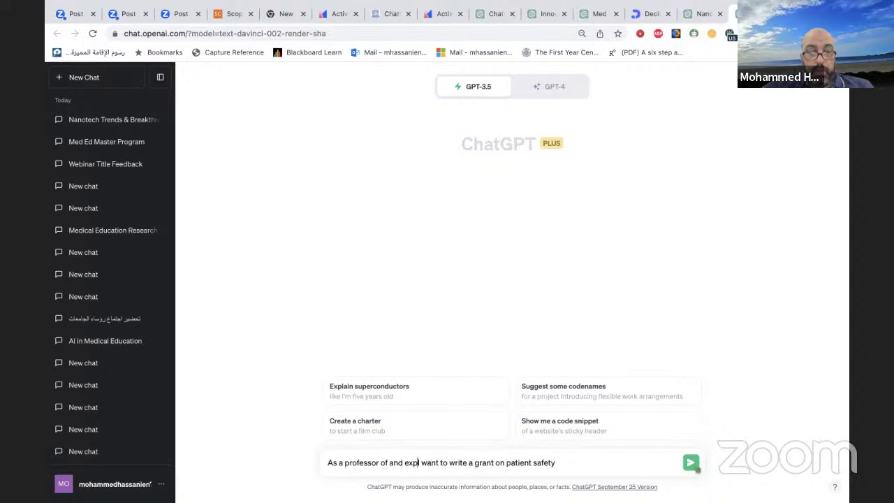
type("in ")
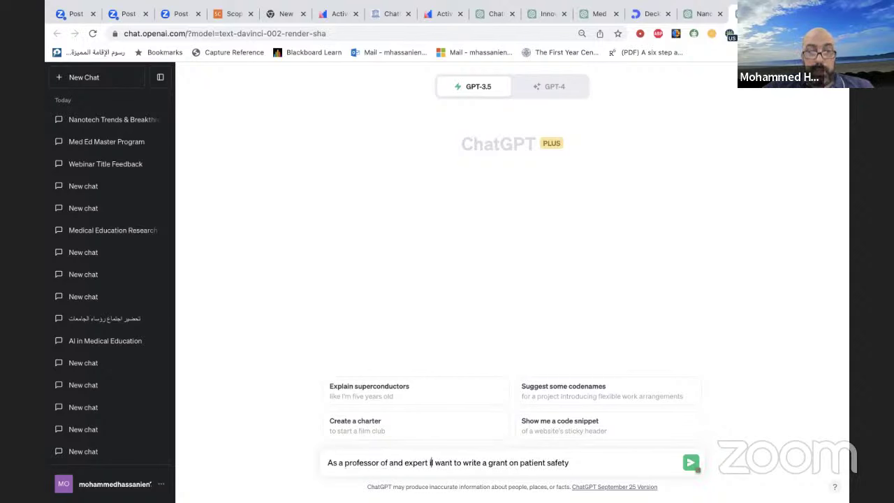
type("patien")
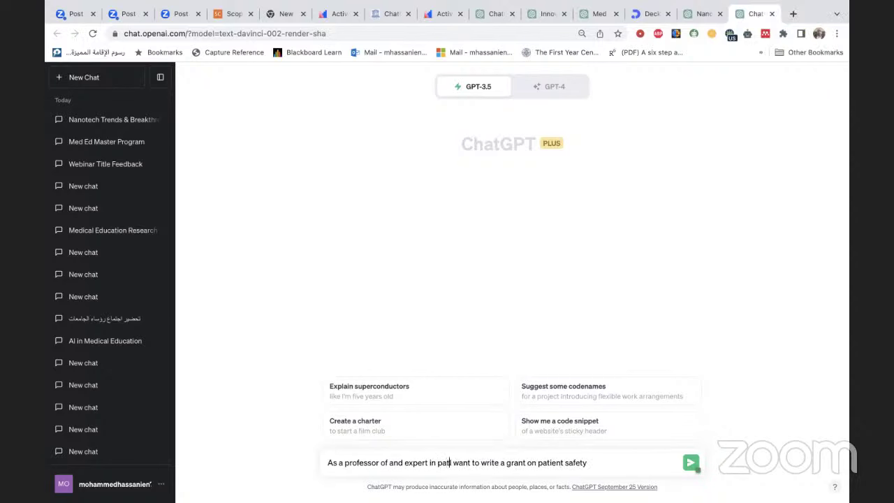
type("t ")
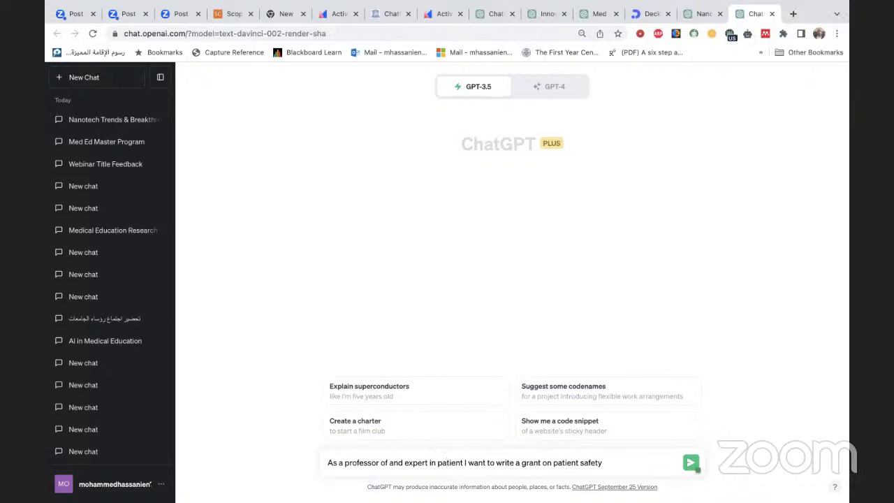
type("safety")
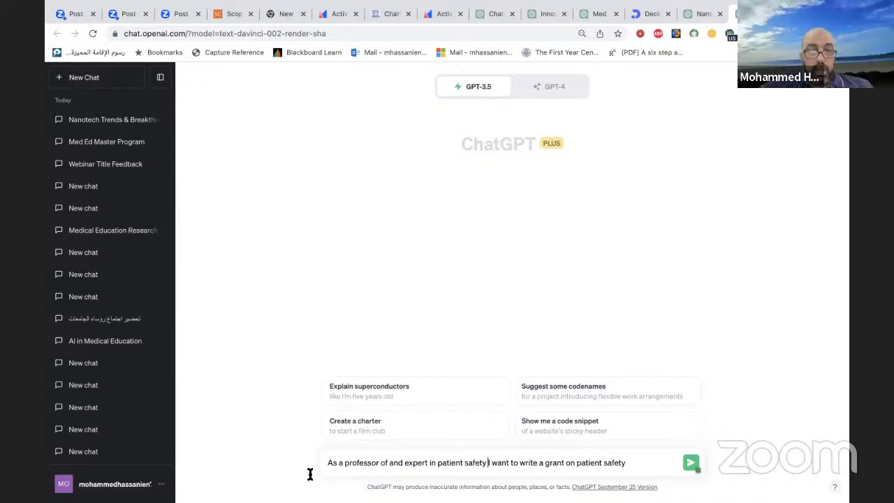
- Insert the specialty after "As a professor of" and correct its spelling to the suggested "paediatric"
left_click(389, 462)
type("pedai")
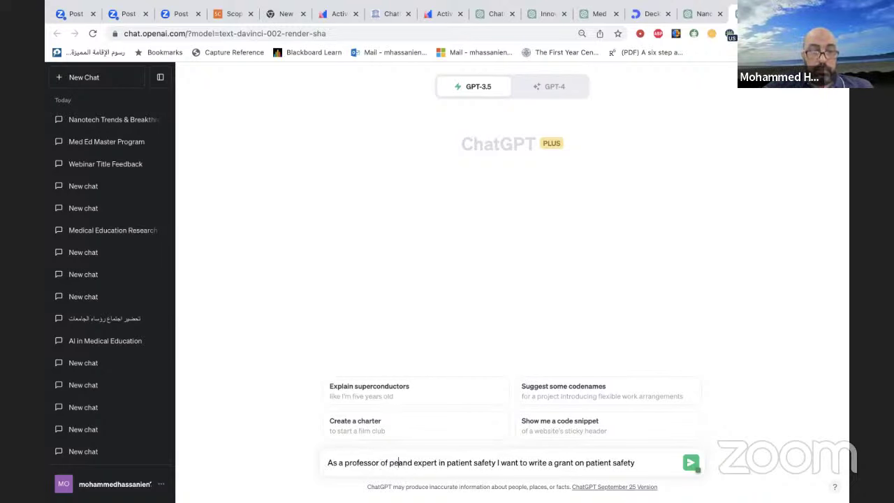
type("tric")
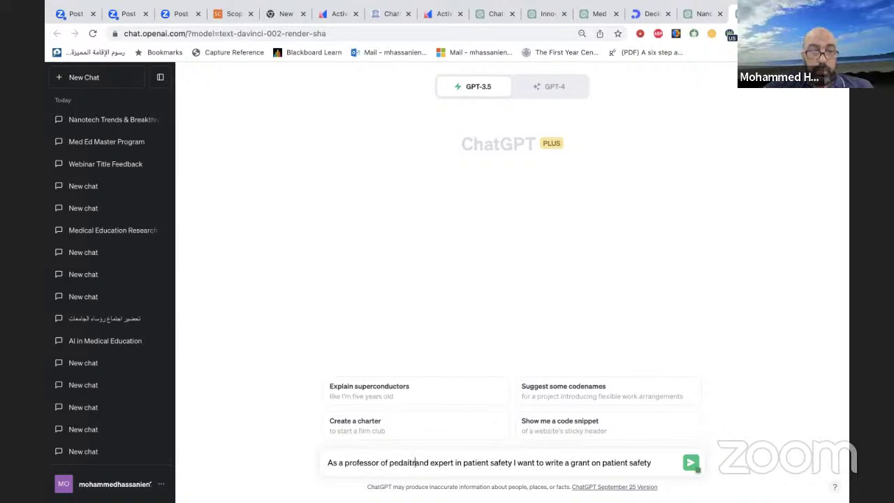
double_click(402, 463)
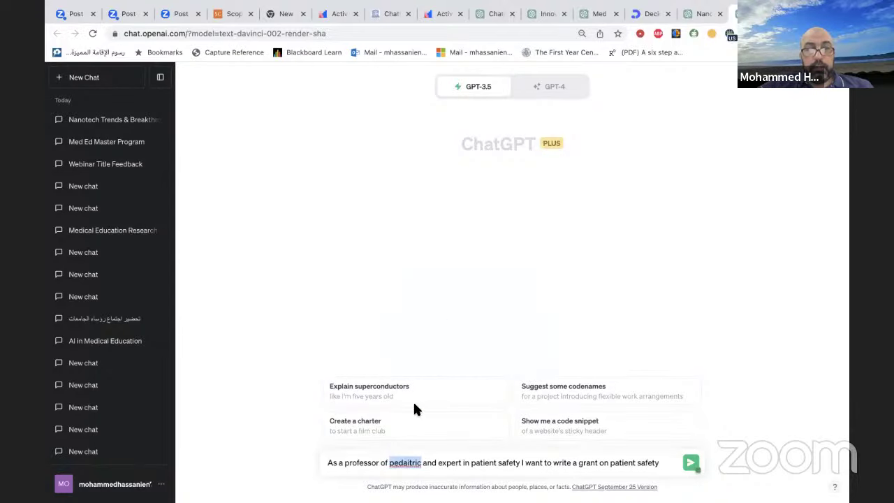
right_click(394, 463)
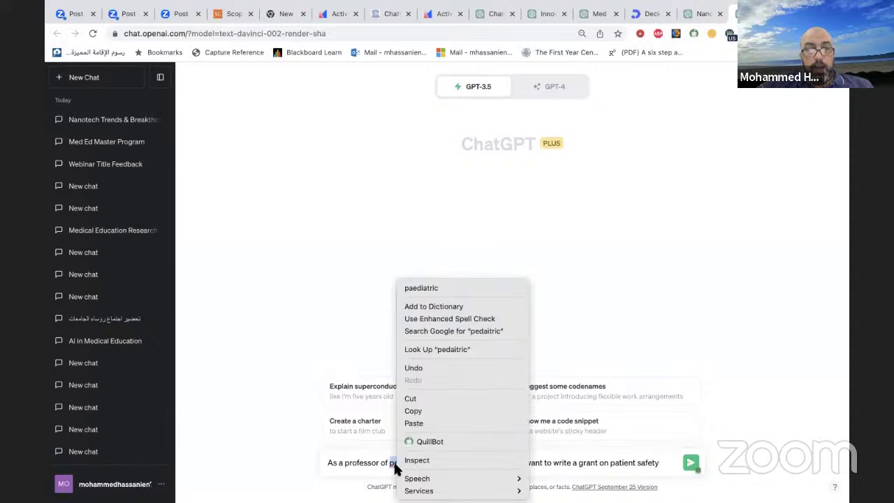
left_click(410, 282)
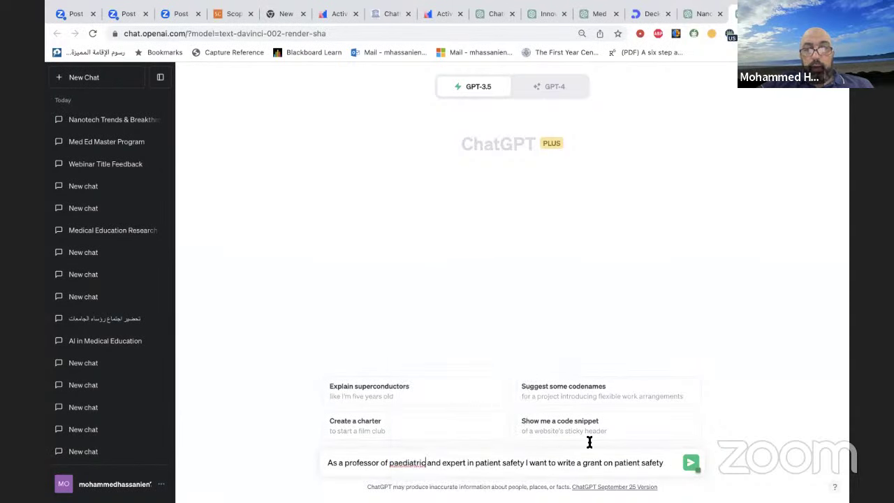
- Extend the end of the draft with "to apply it for"
left_click(665, 462)
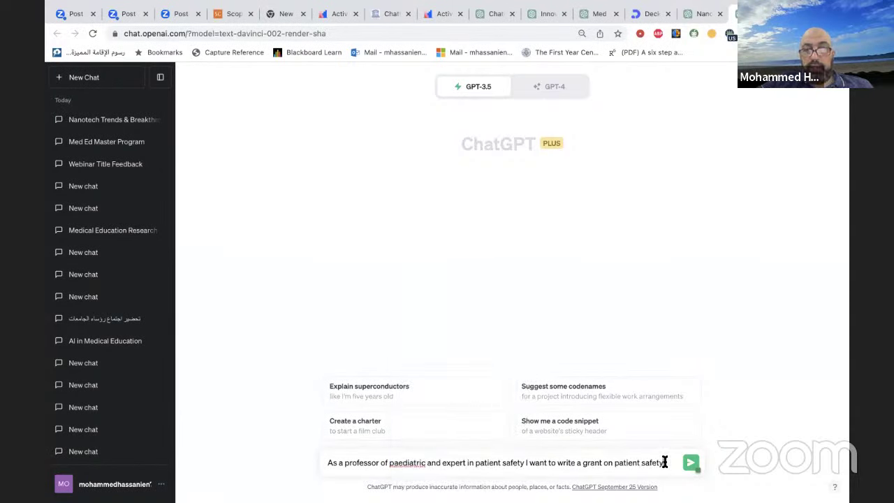
type("t")
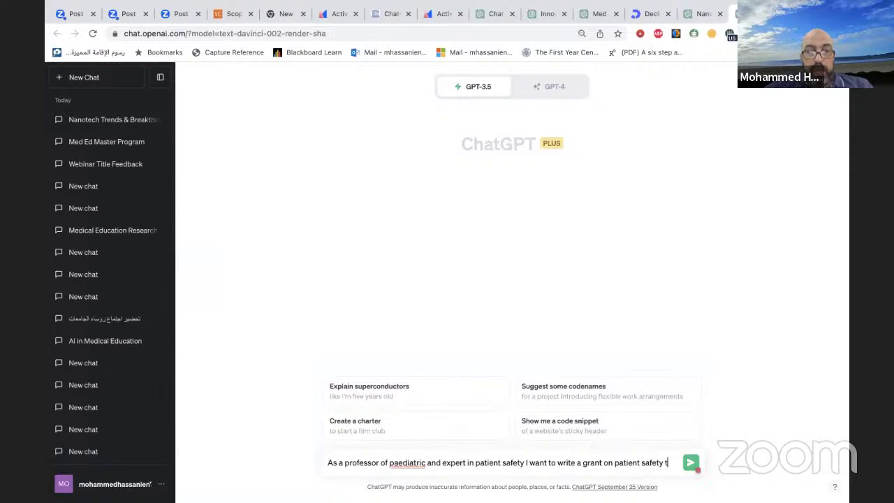
type("o apply ")
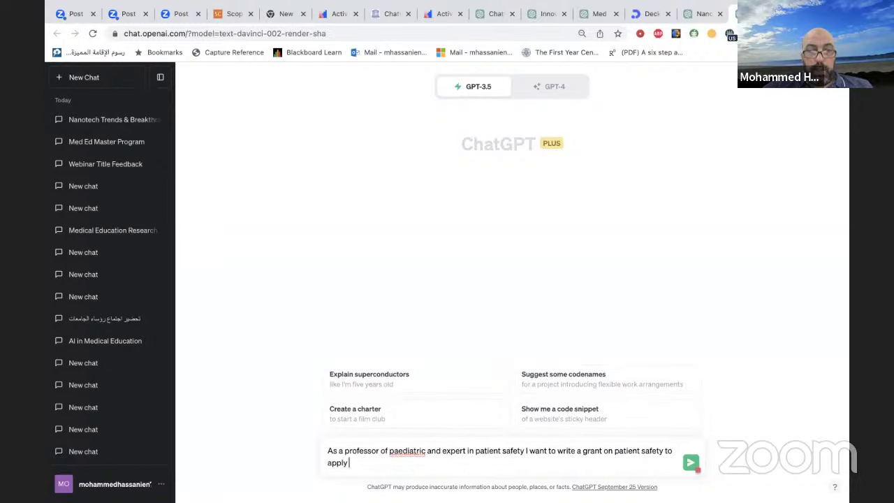
type("it for")
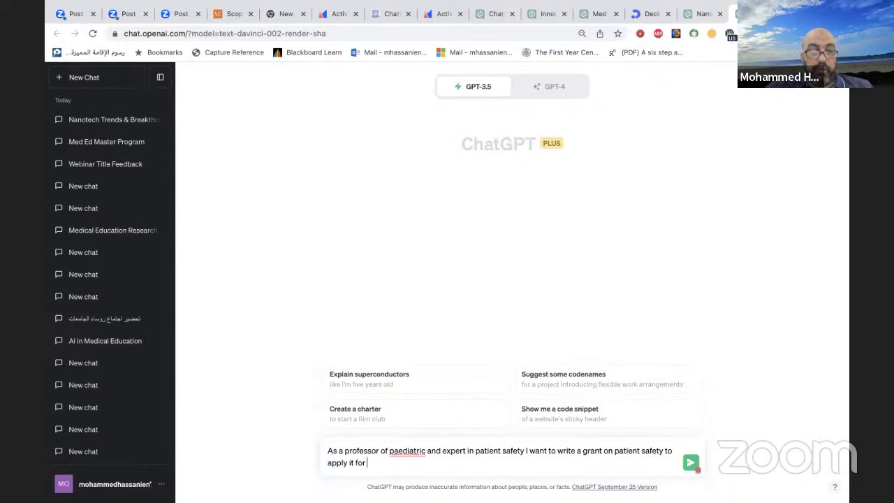
type(" minis")
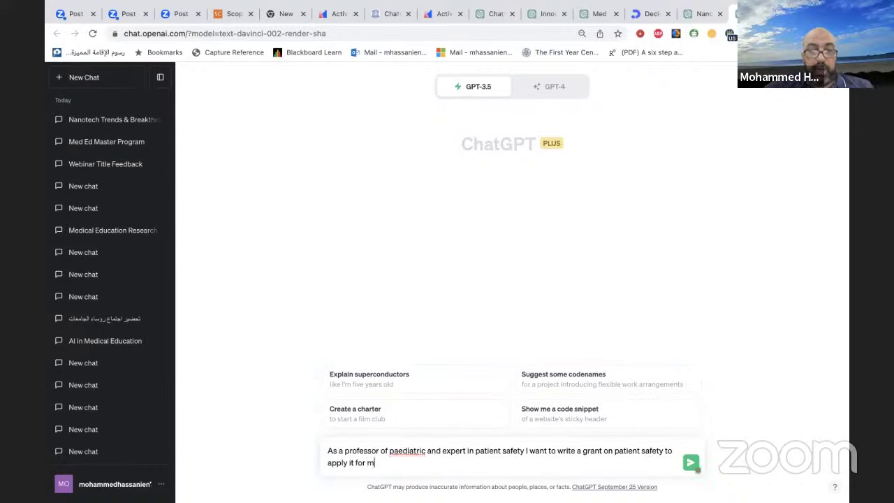
key("BackSpace")
key("BackSpace")
key("BackSpace")
key("BackSpace")
key("BackSpace")
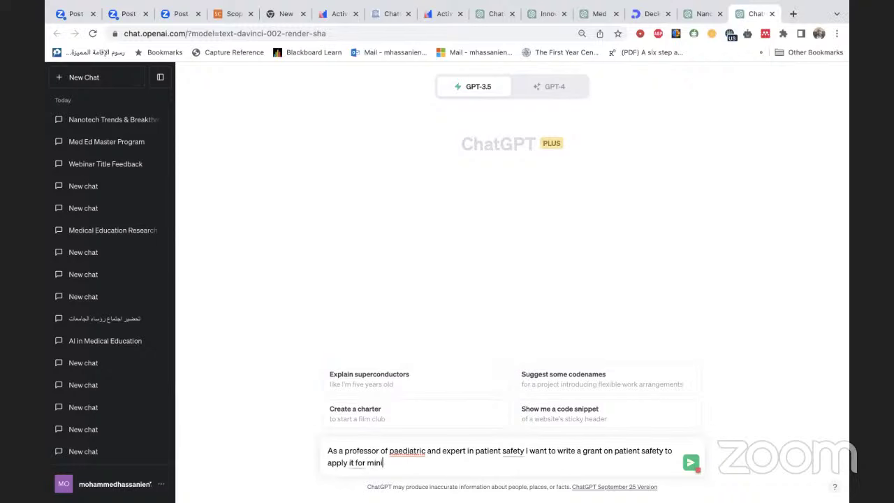
type("Milit")
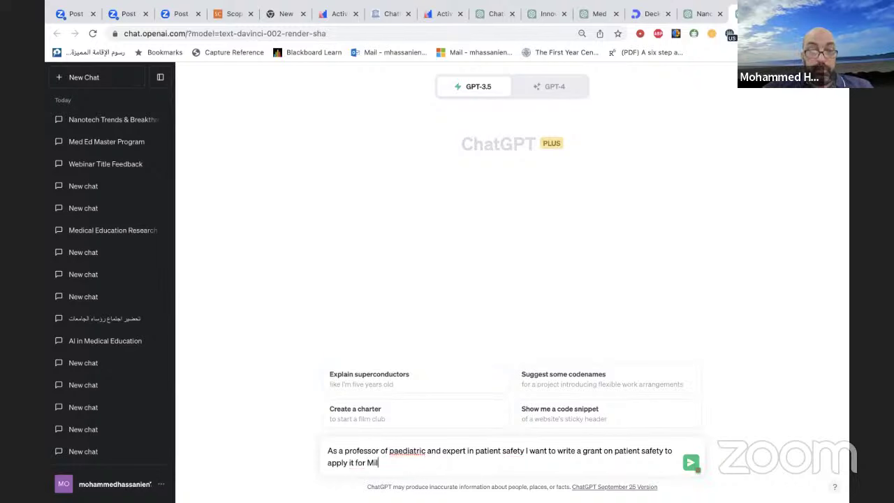
key("BackSpace")
key("BackSpace")
key("BackSpace")
key("BackSpace")
key("BackSpace")
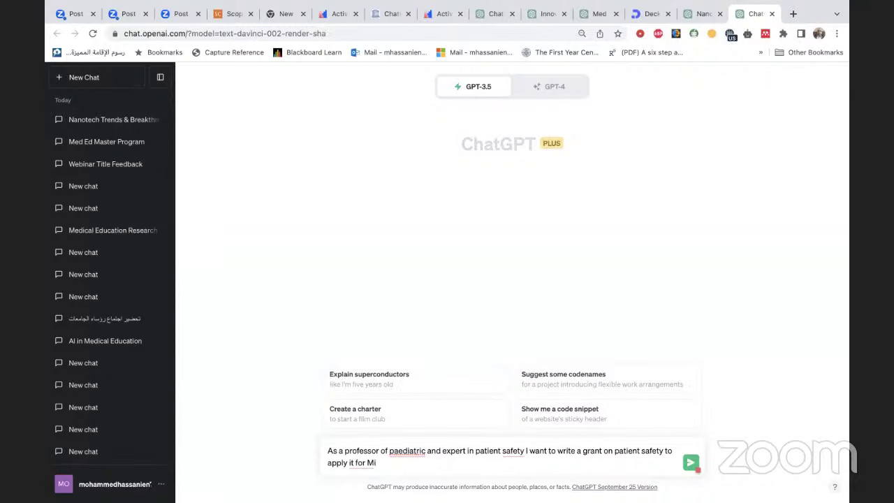
- Continue the draft with "Neonatal intemnsive care unit, I need the following components: objectives"
type("Neonatal ")
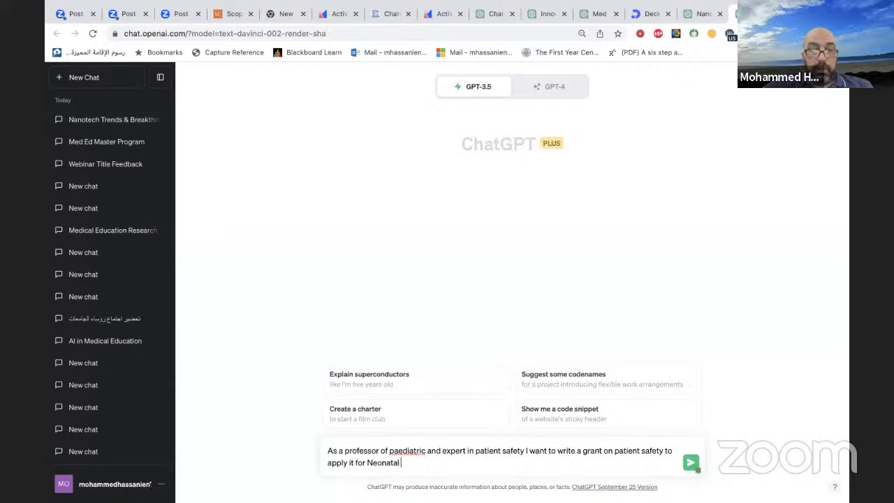
type("intemn")
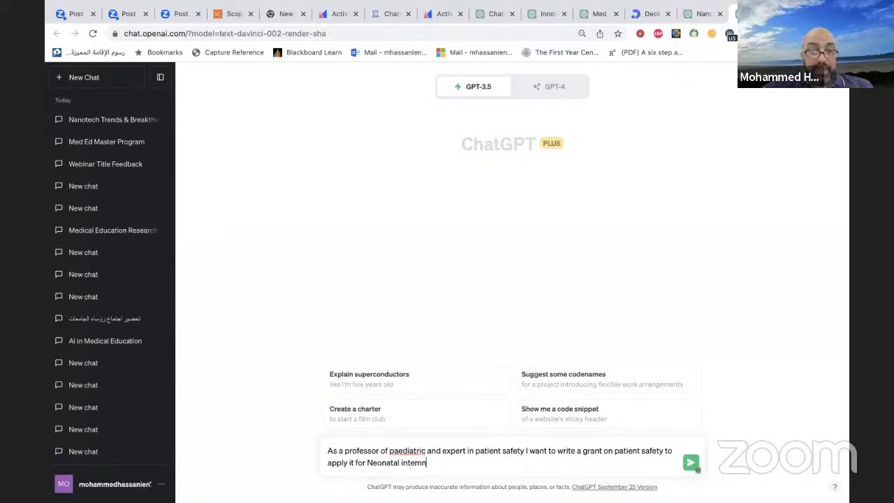
type("sive care ")
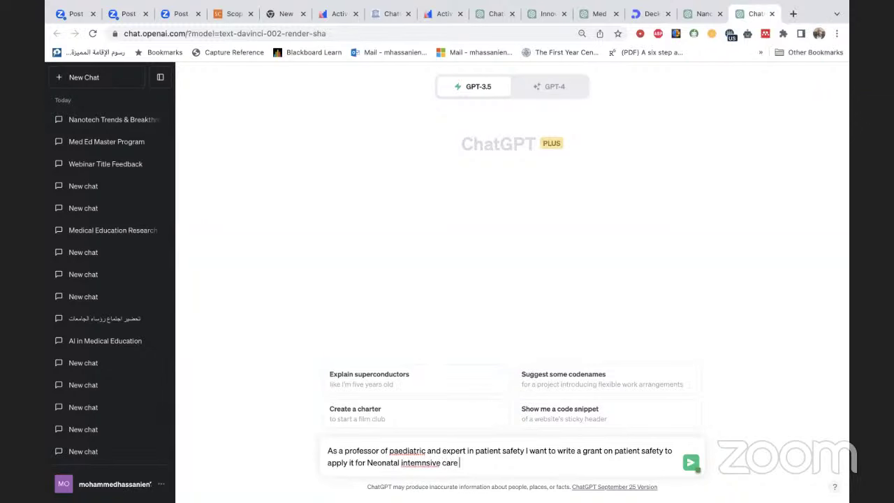
type("unit, I")
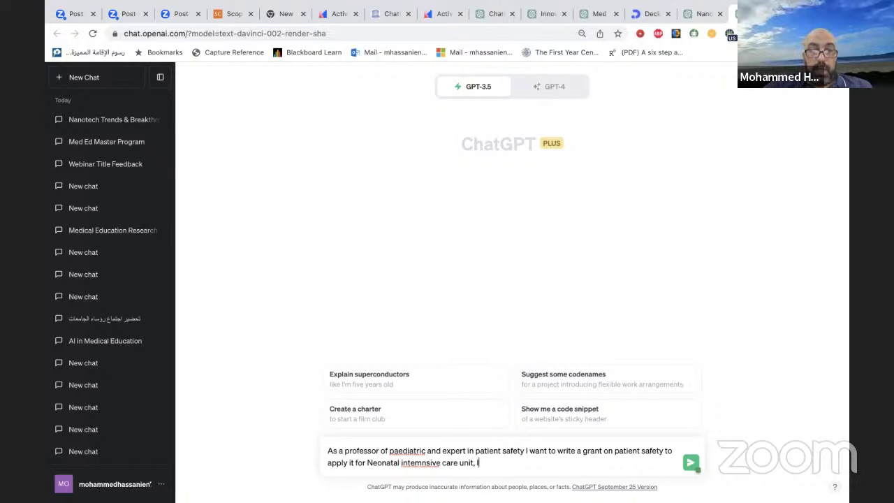
type(" need ")
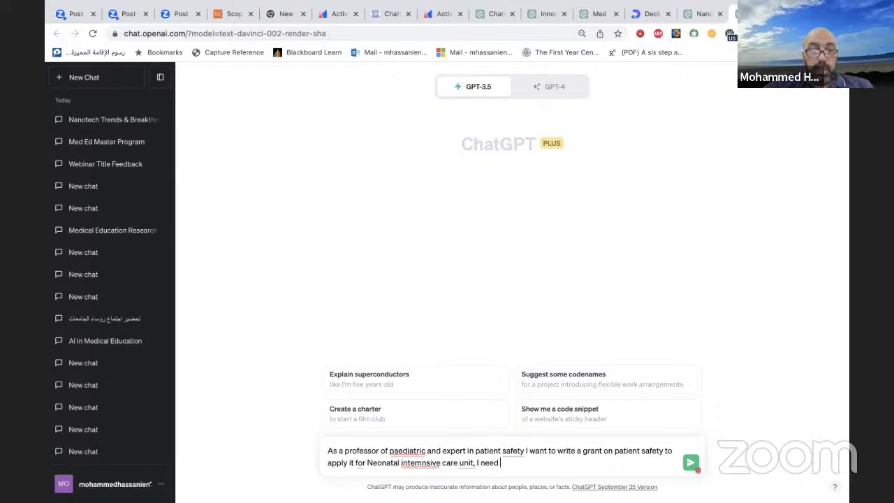
type("the follow")
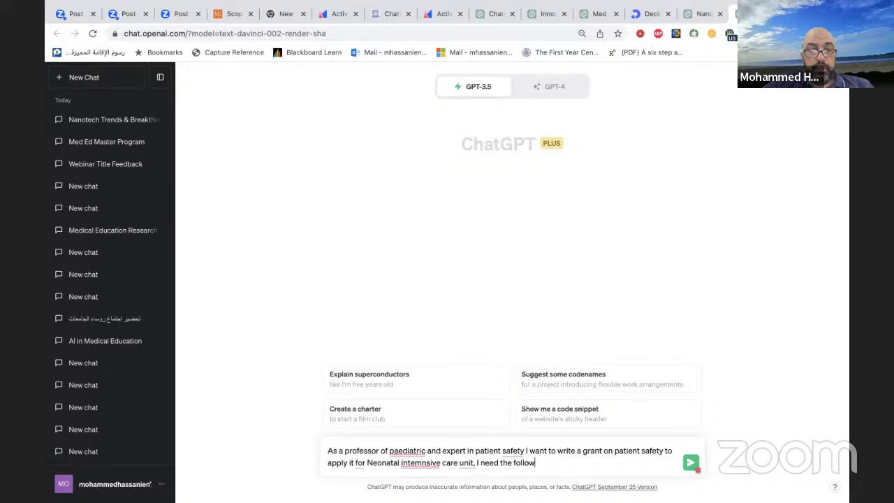
type("ing com")
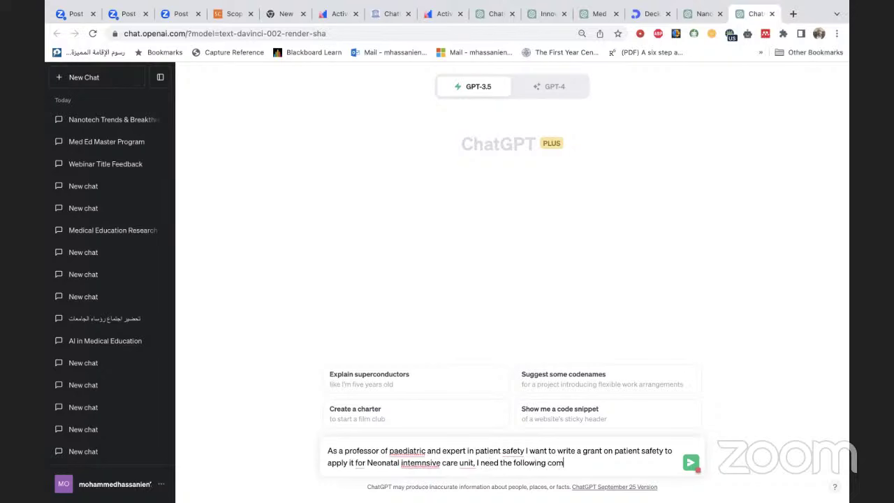
type("ponents: objectives")
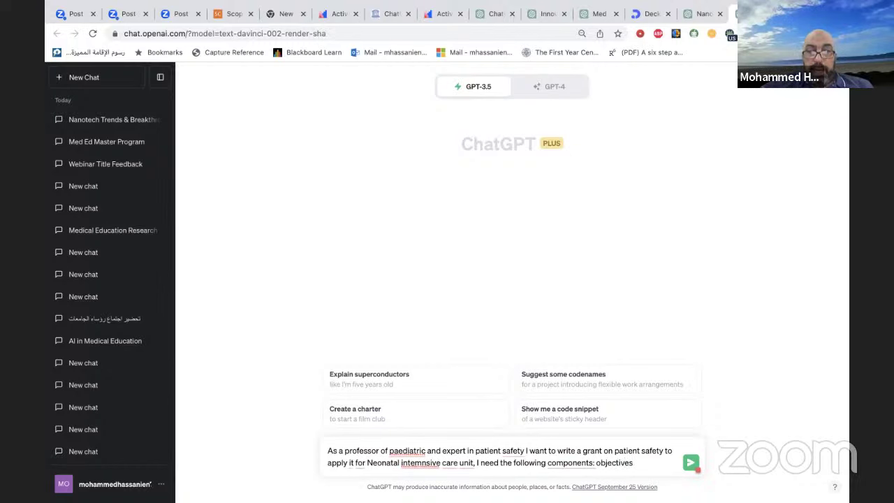
- Insert "introduction, aim," before "objectives" in the component list and start another item after it
left_click(596, 464)
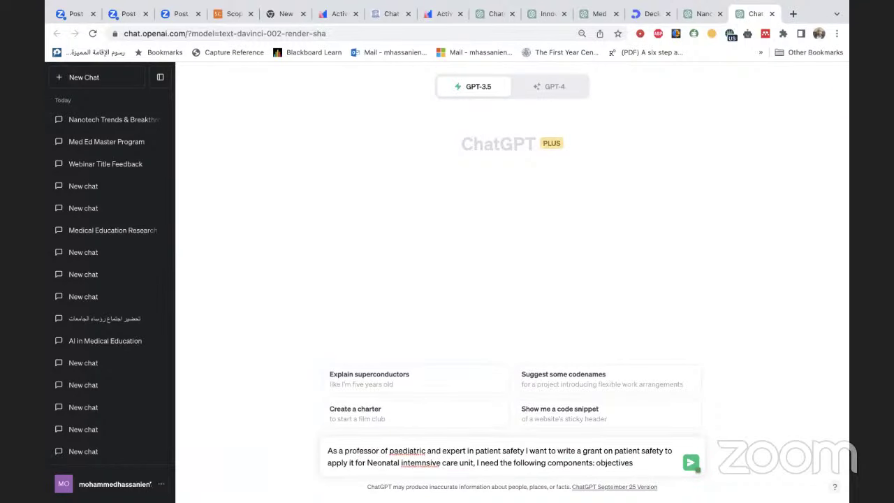
type("intro")
type("ductio")
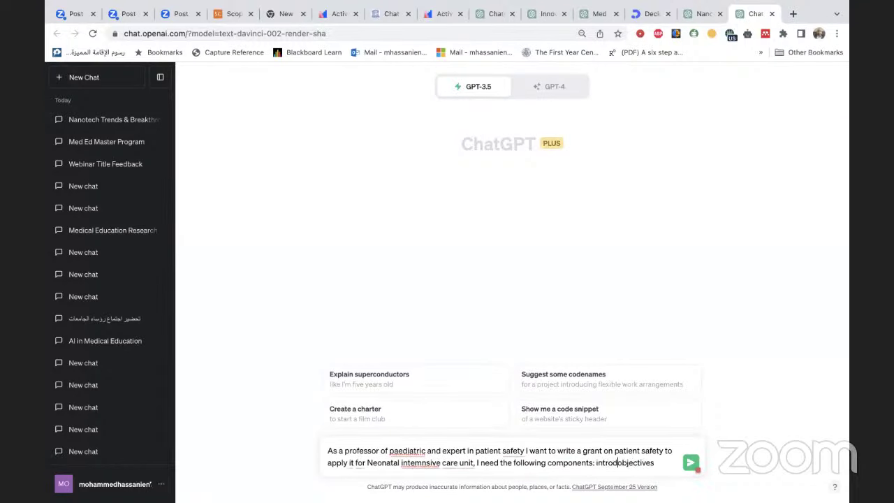
type("n, aim")
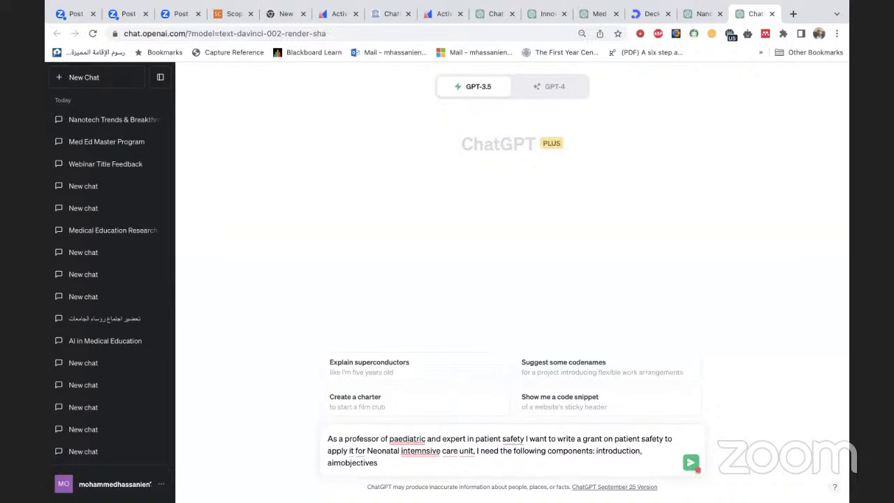
type(",objectives, req")
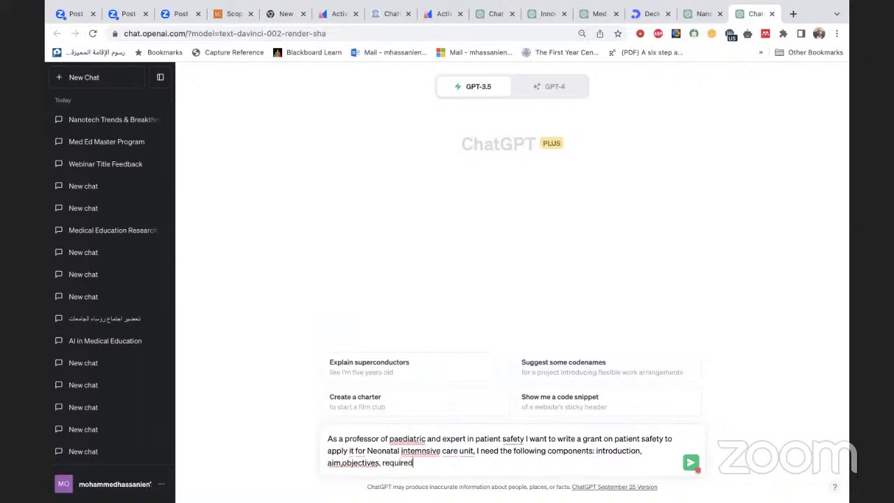
- Complete the component list with "required equipments, training , budgets ....... etc" and send the grant prompt
type("uired e")
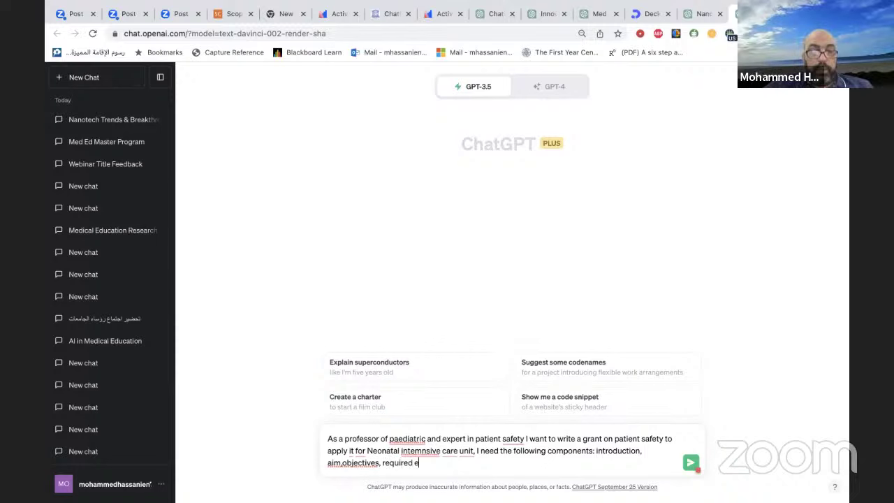
type("qui")
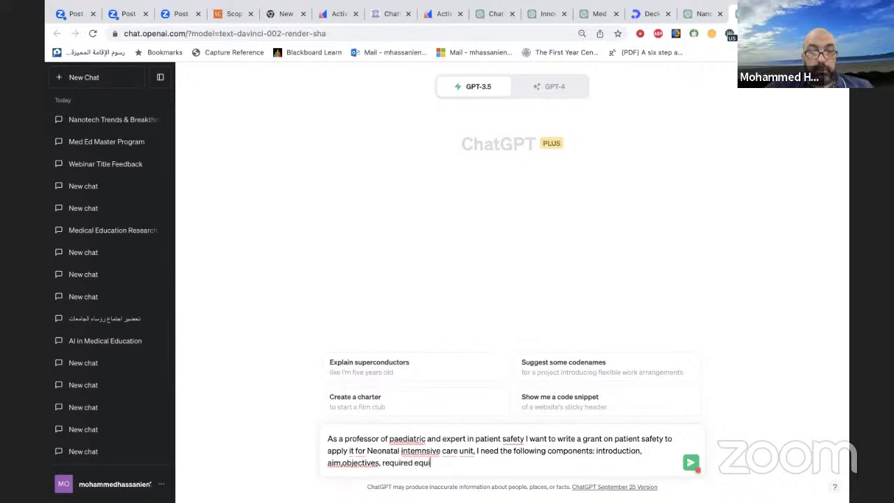
type("pments")
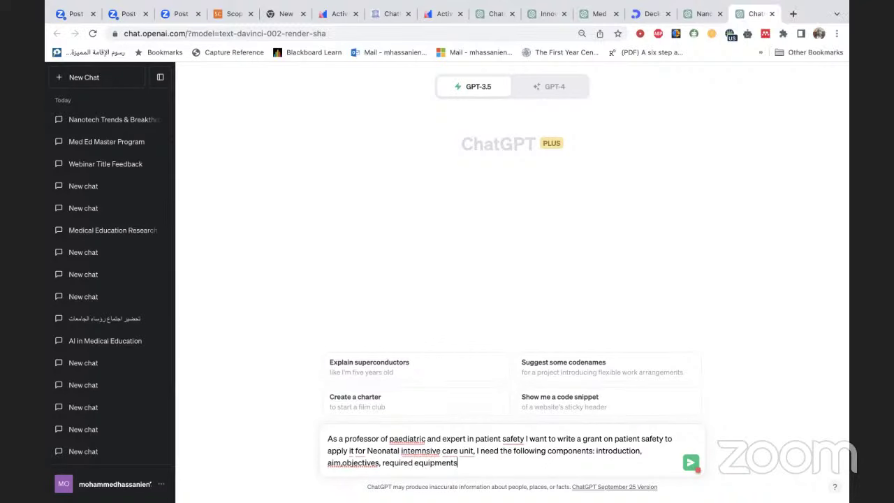
type(", ")
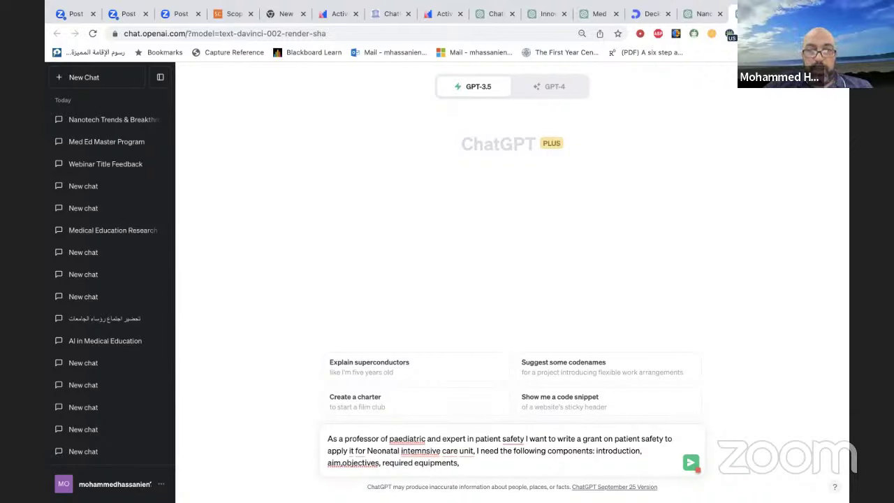
type("trai")
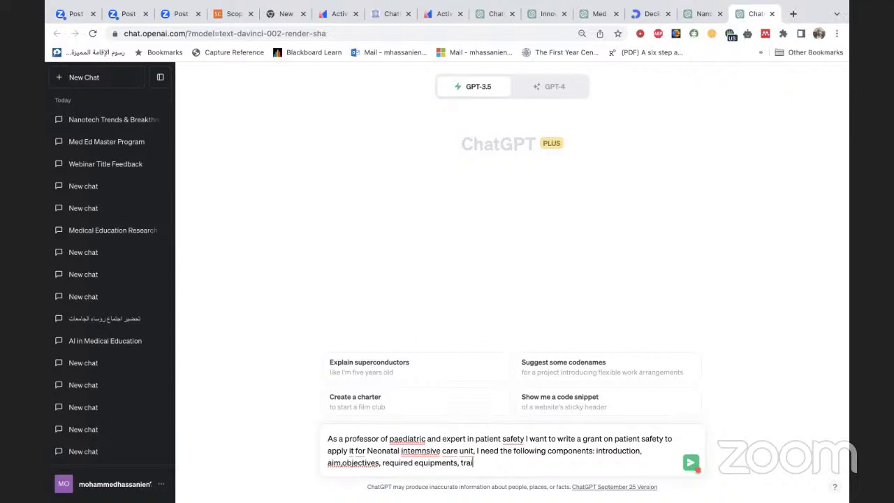
type("ning , budgets")
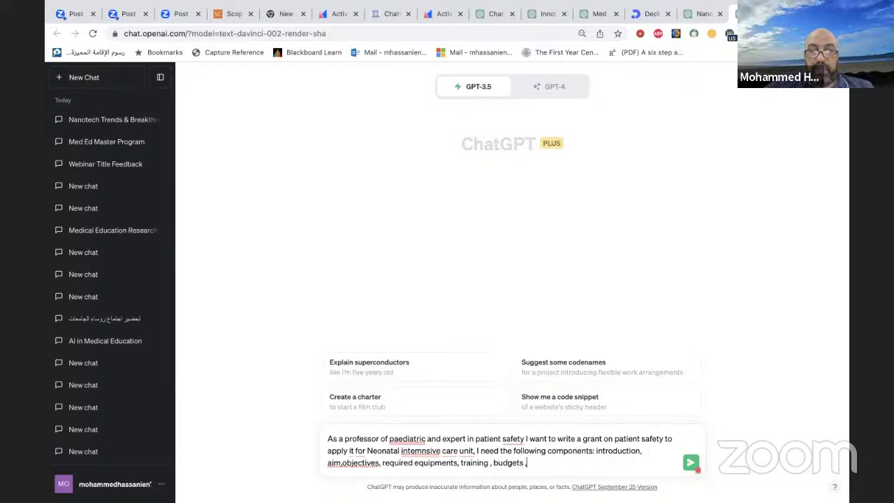
type("....... etc")
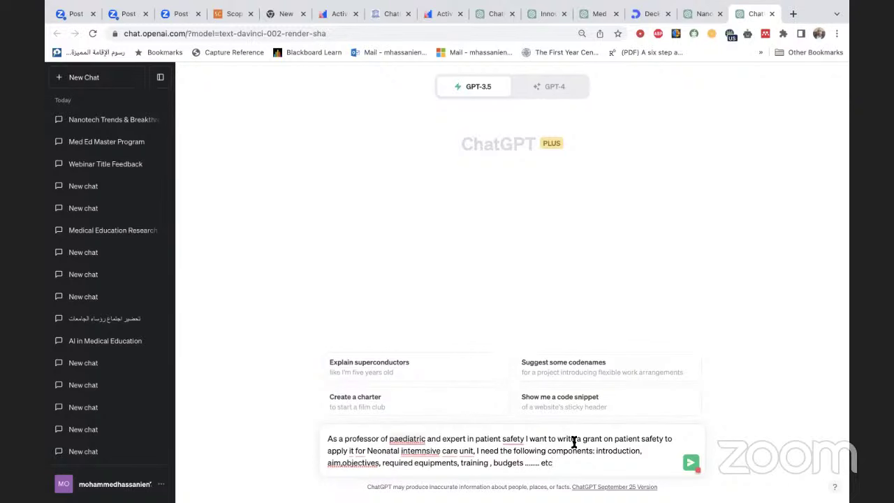
left_click(690, 462)
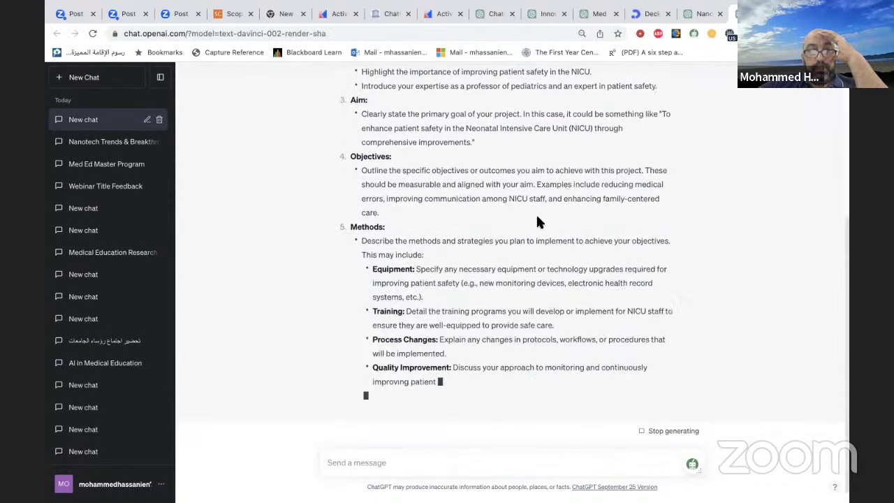
- Ask for a fuller version of the grant outline by sending "I need the full details for each item in this grant"
scroll(537, 222, "up", 3)
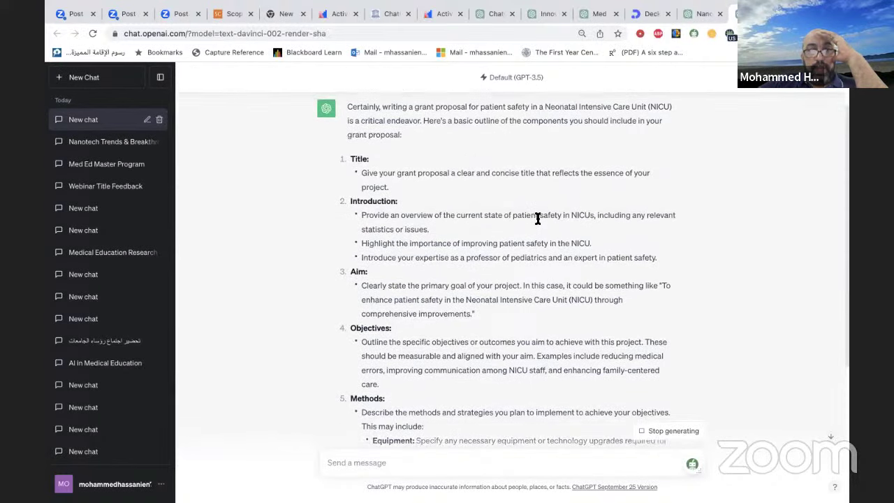
scroll(537, 218, "up", 2)
scroll(538, 219, "down", 1)
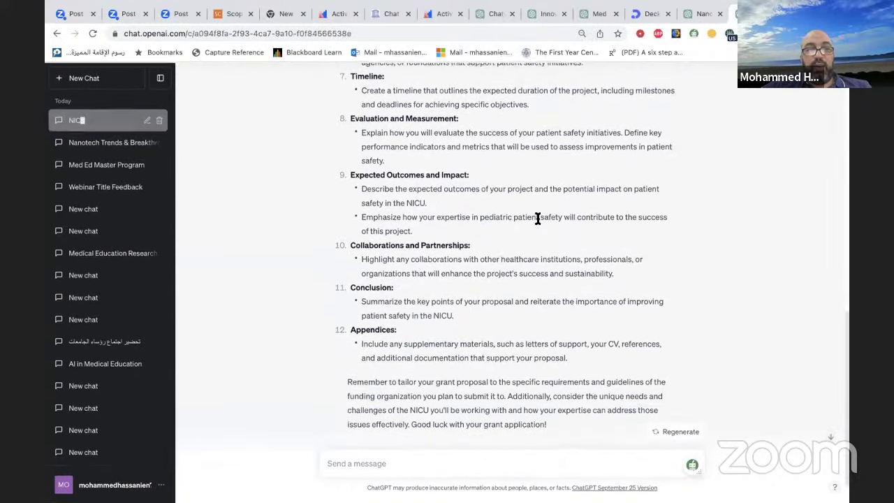
scroll(537, 218, "up", 3)
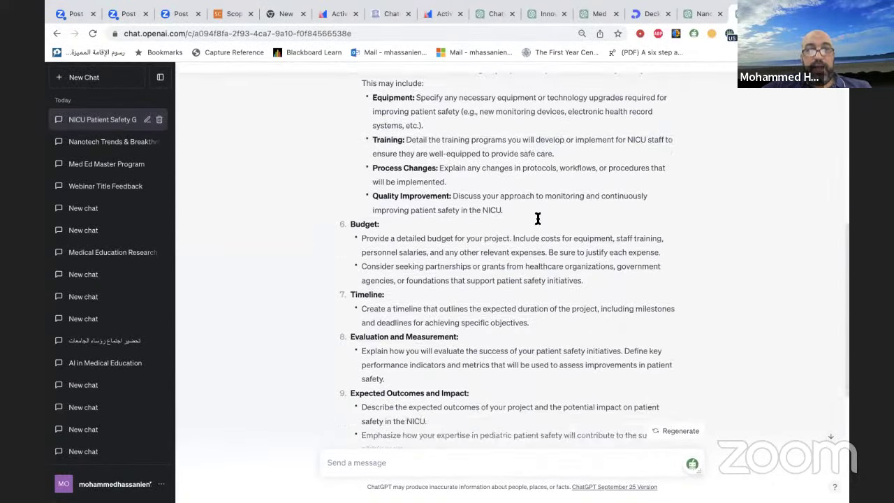
scroll(417, 219, "down", 3)
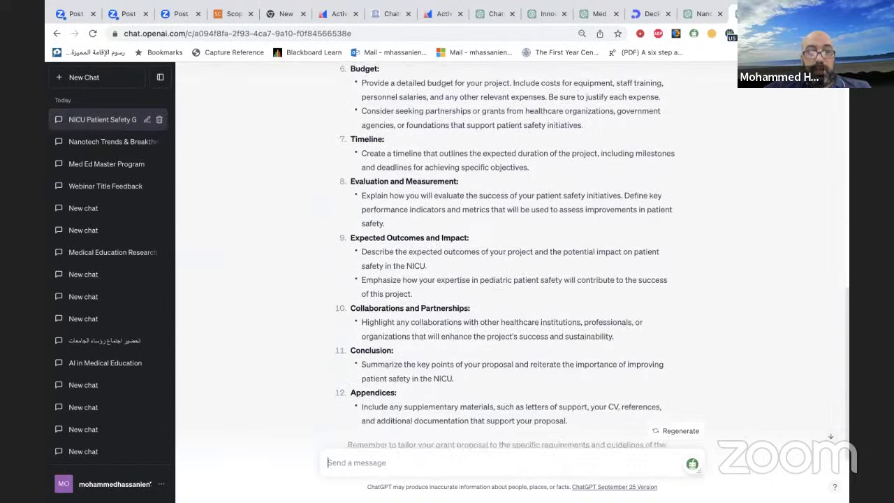
type("I")
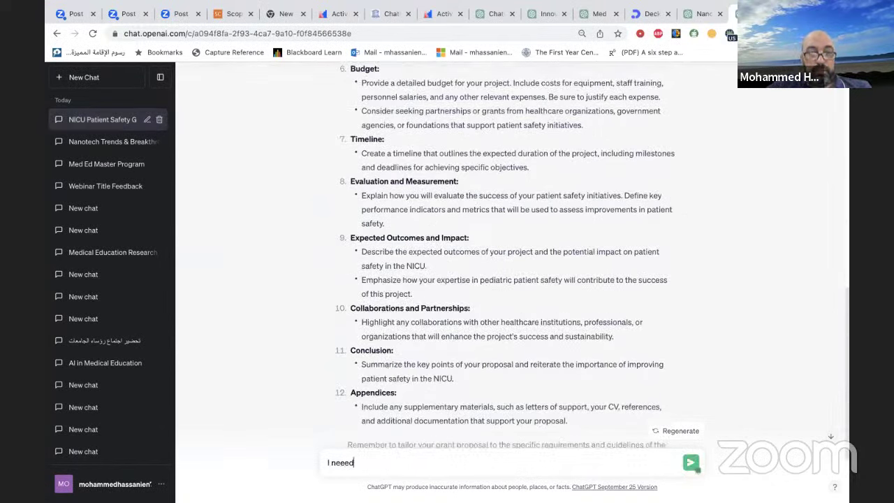
type(" need th")
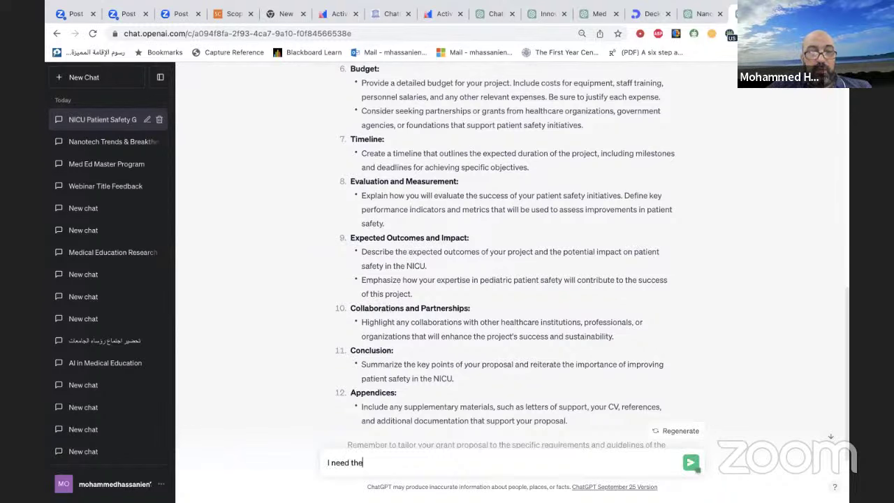
type("e full d")
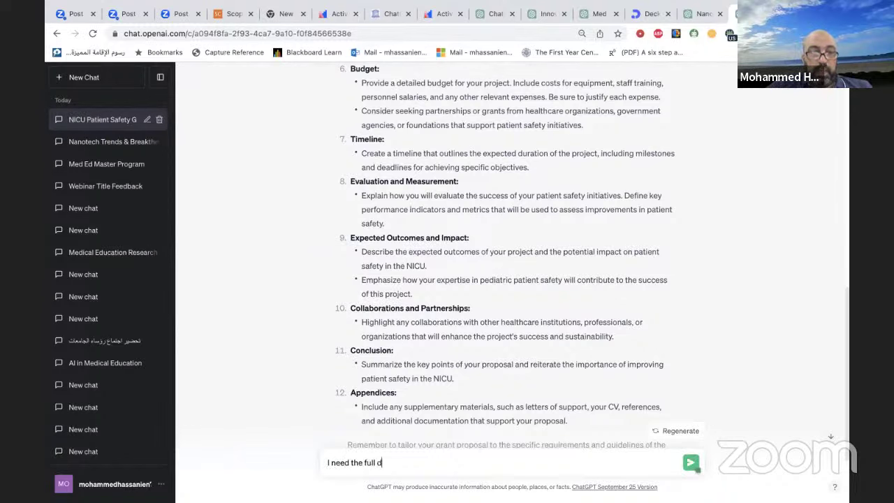
type("etails")
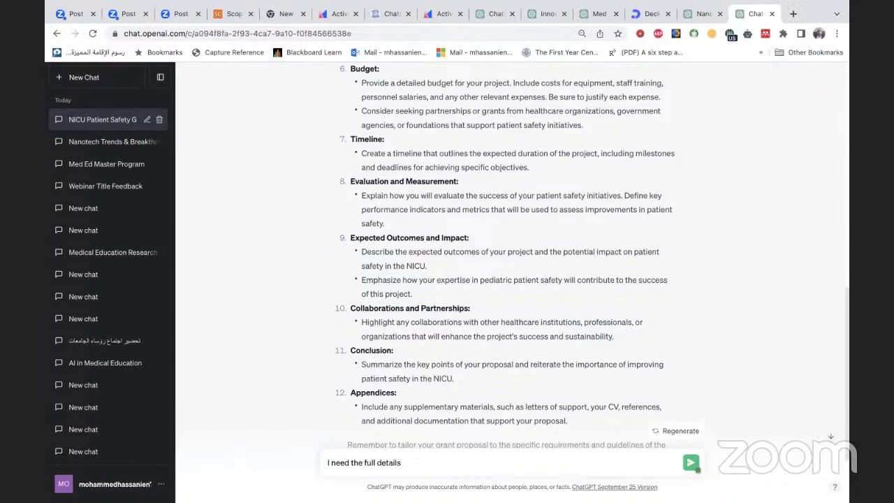
type(" for each")
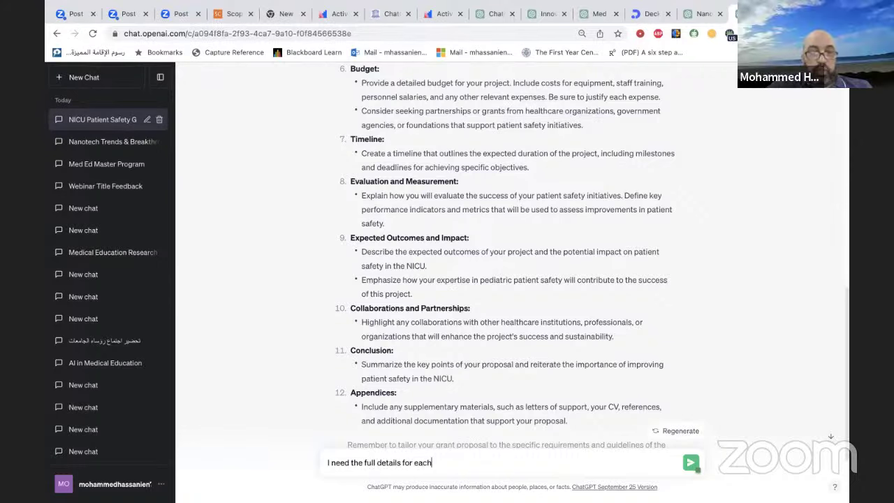
type(" item in this grant")
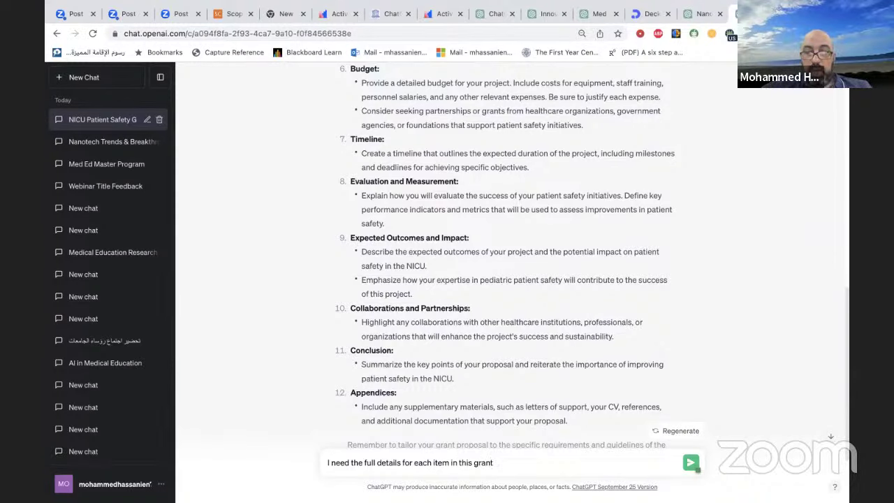
key("Return")
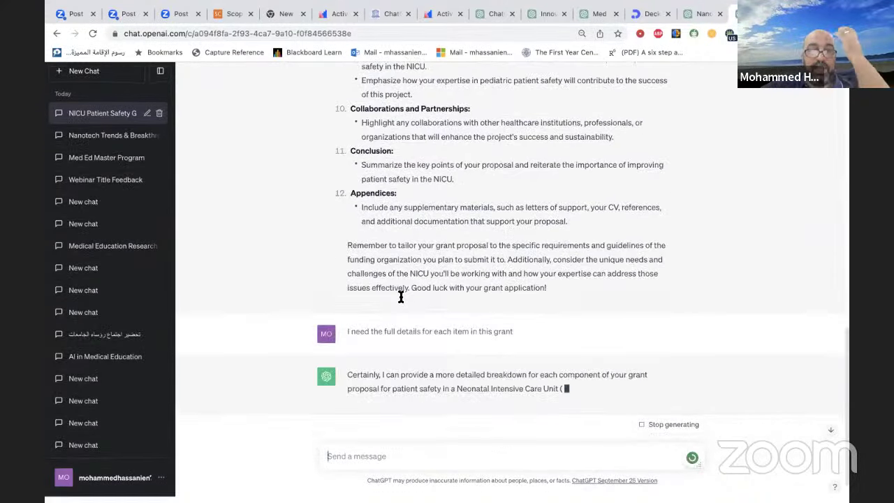
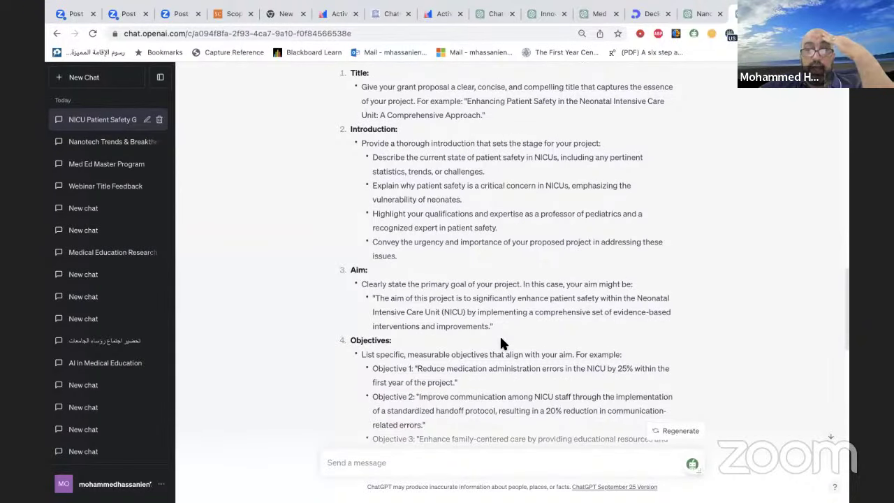
- Read through the detailed grant breakdown from the introduction and aim to the objectives and methods
scroll(499, 342, "down", 1)
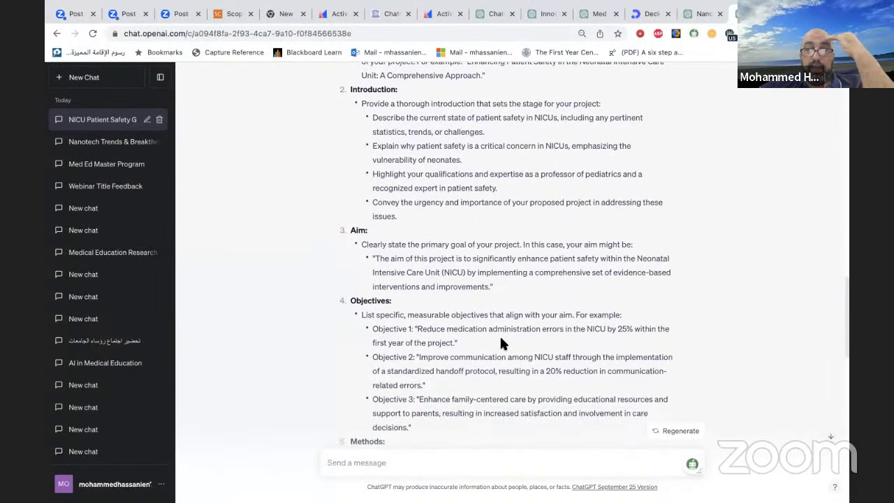
scroll(500, 342, "down", 2)
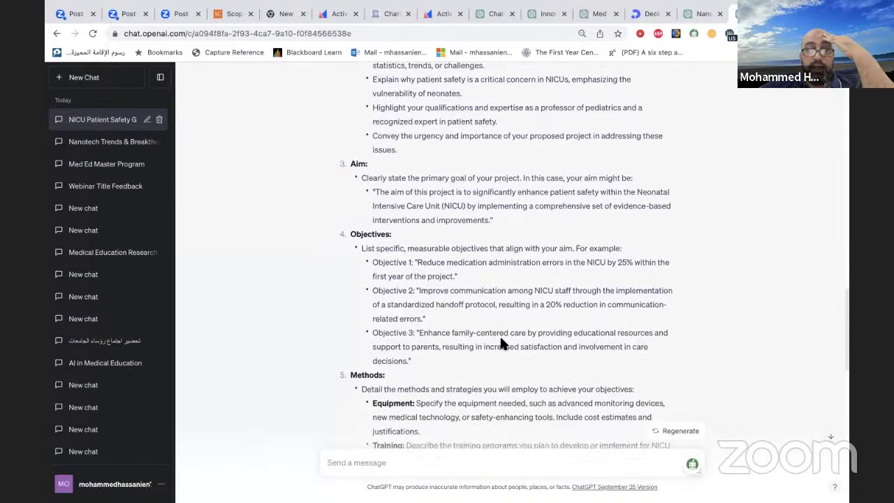
scroll(500, 339, "down", 1)
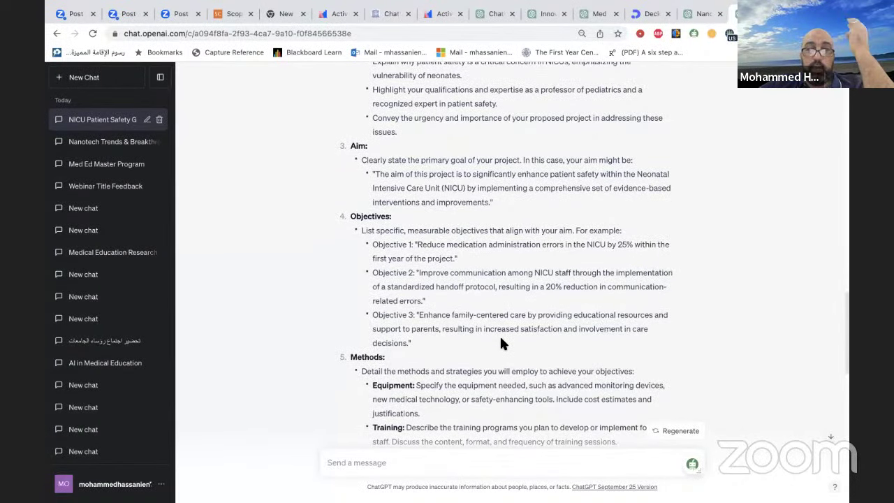
scroll(501, 342, "down", 1)
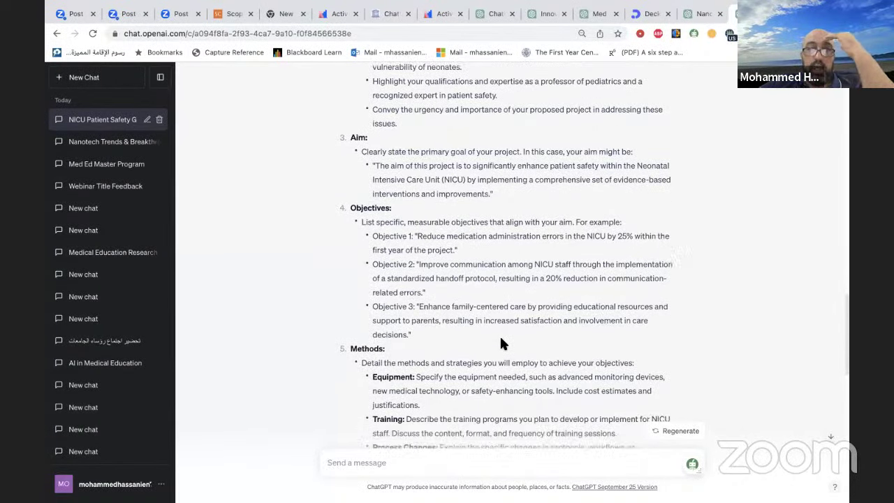
scroll(500, 342, "down", 1)
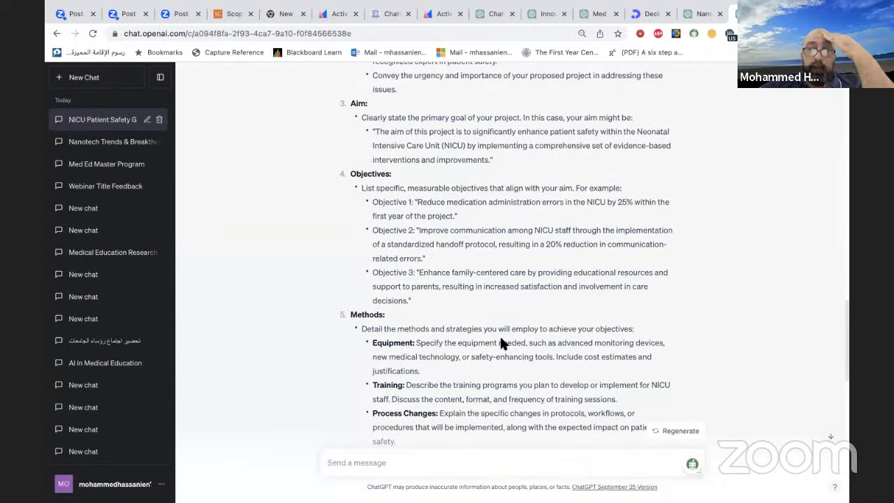
scroll(500, 343, "down", 3)
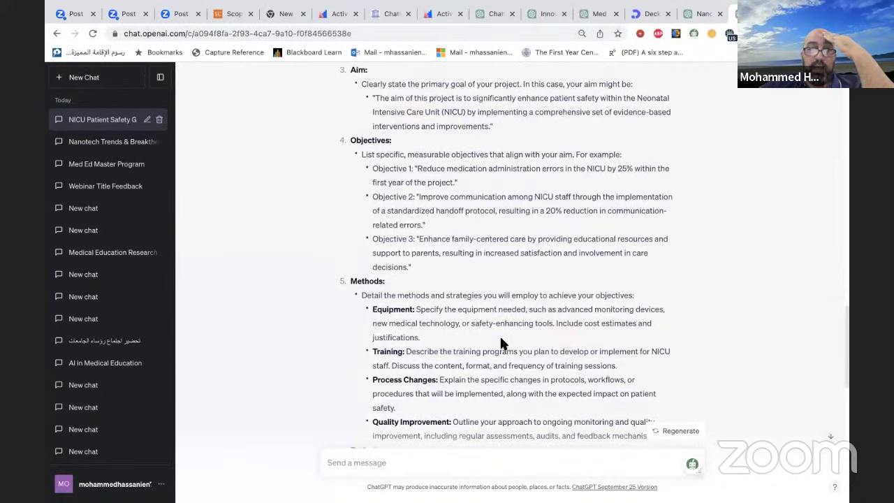
scroll(500, 341, "down", 1)
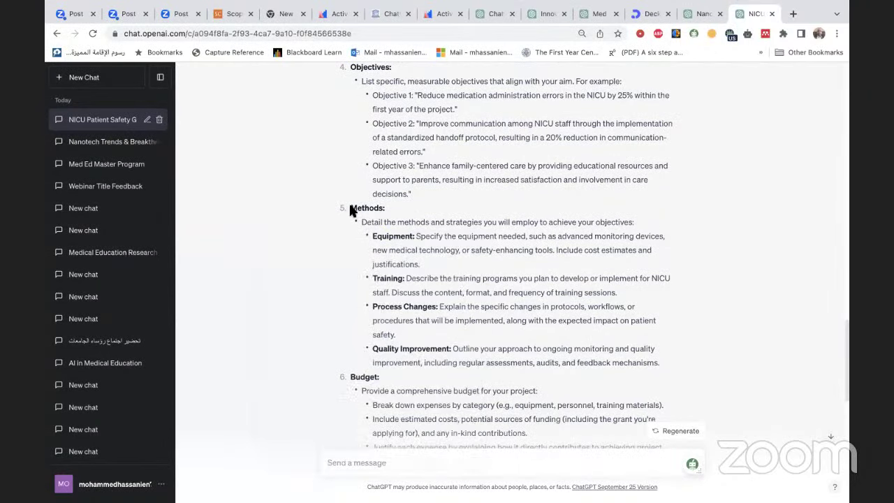
left_click_drag(350, 208, 389, 216)
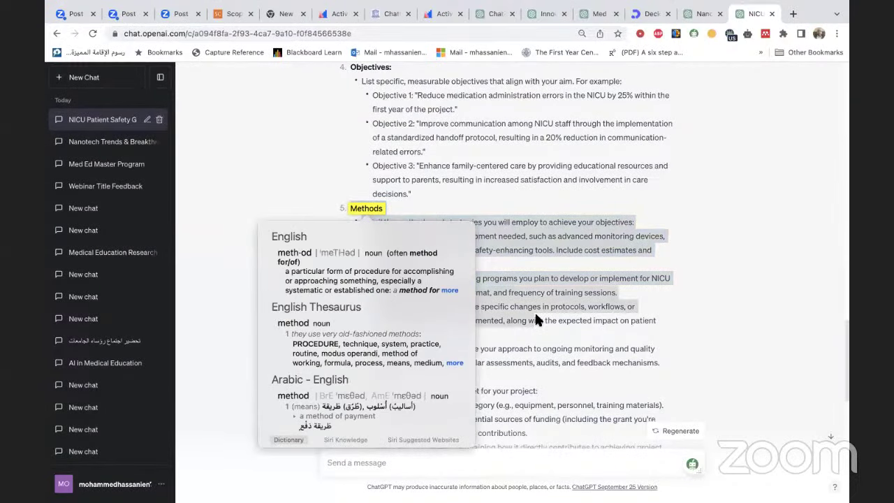
left_click_drag(535, 311, 451, 273)
left_click(452, 273)
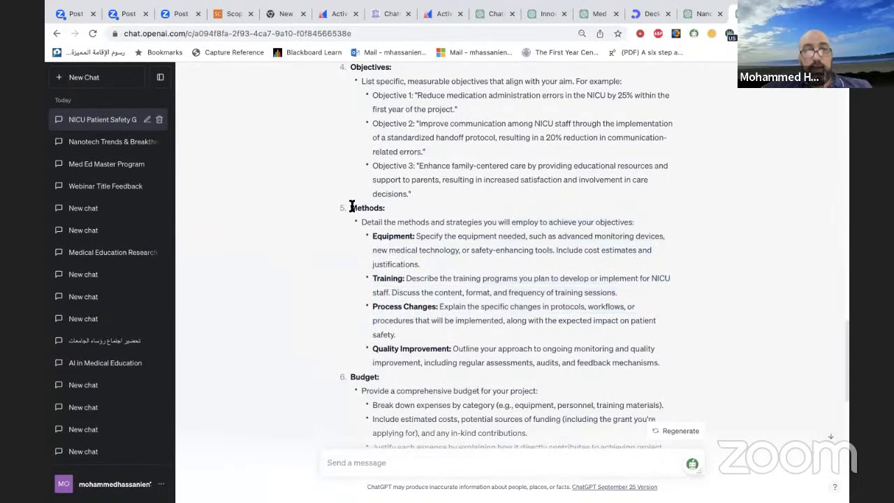
- Copy the whole Methods section, including Quality Improvement, and send it in a new prompt after "give me the full details for"
left_click_drag(350, 208, 665, 362)
key("ctrl+c")
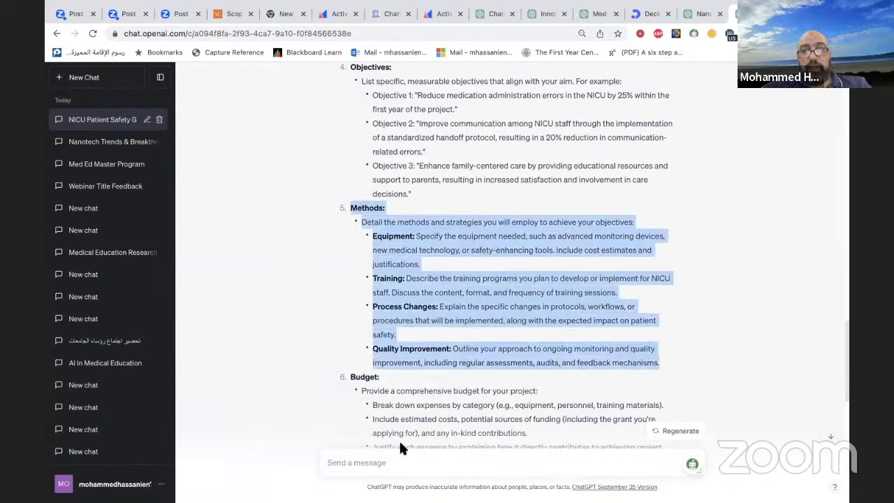
left_click(358, 469)
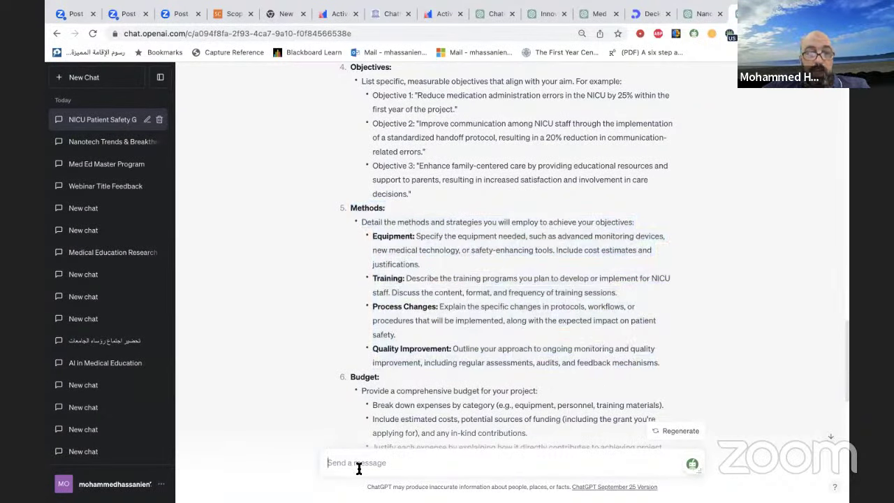
type("give me the f")
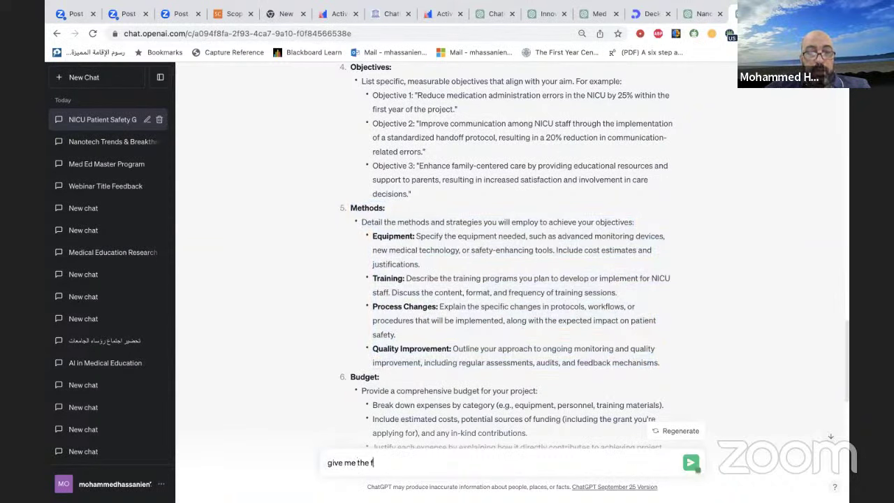
type("ull de")
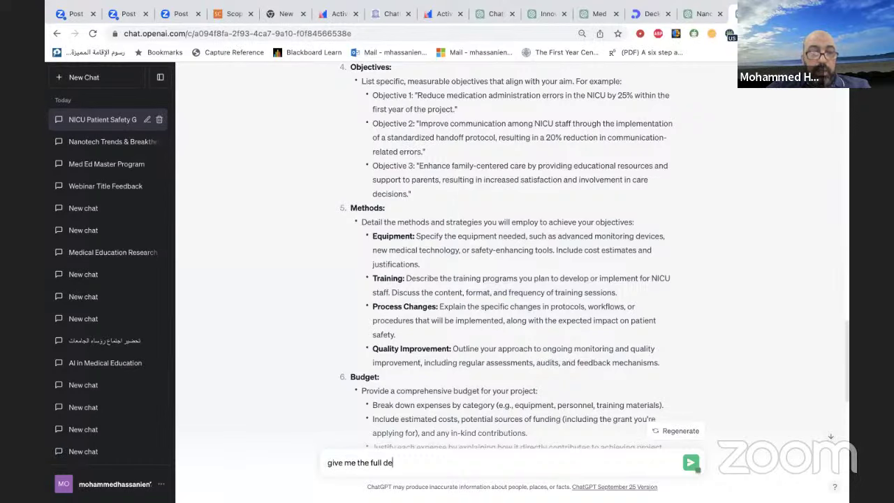
type("tai")
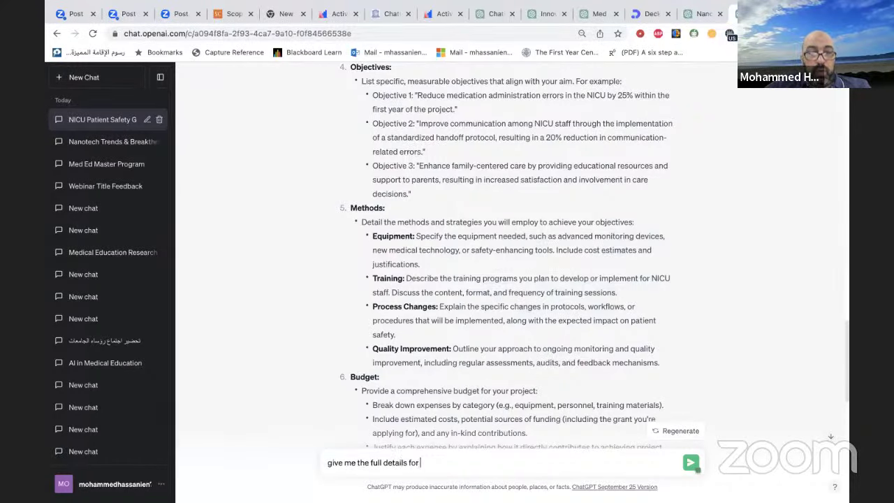
type("ls for")
key("ctrl+v")
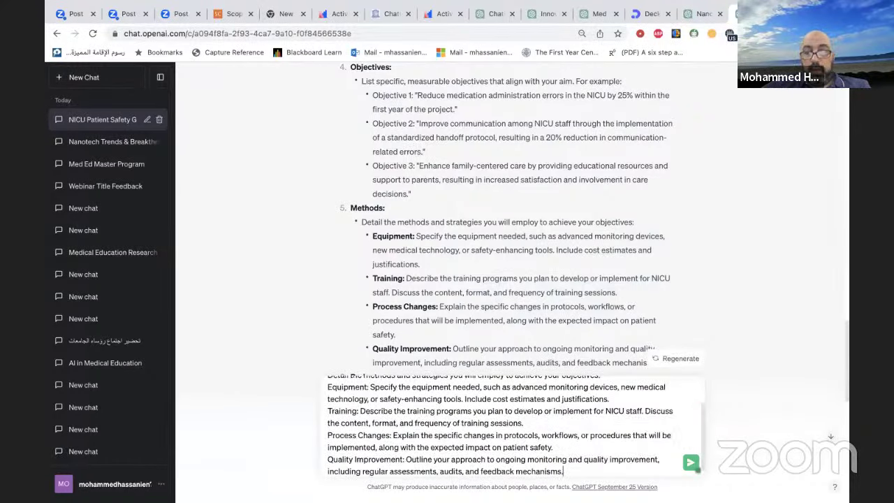
key("Return")
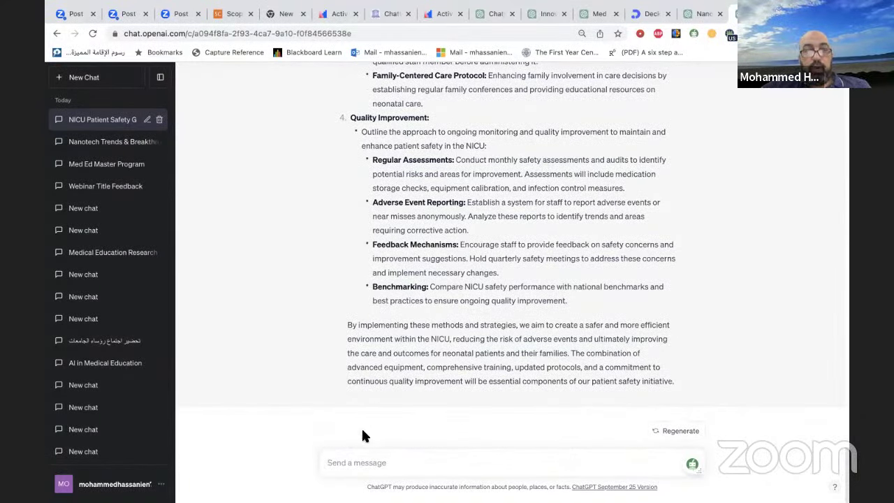
- Send the follow-up prompt "I need the budget in egyptian pounds" and look through the reply
left_click(352, 464)
type("I")
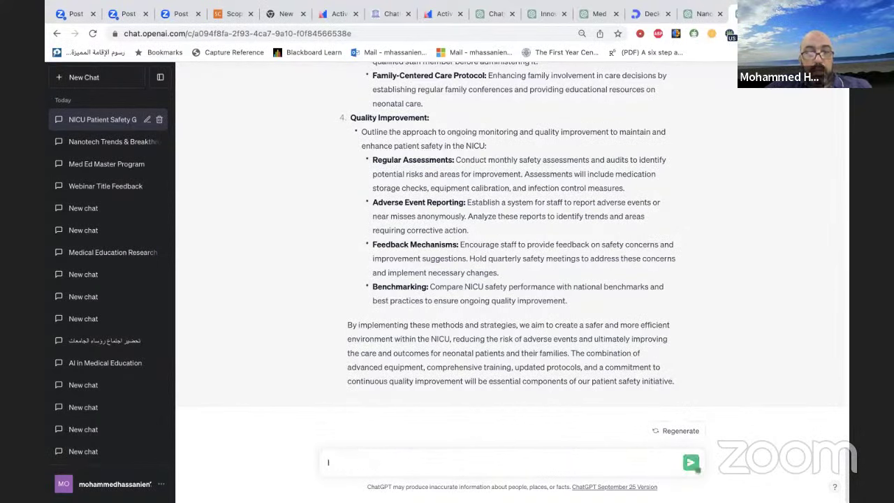
type(" need the ")
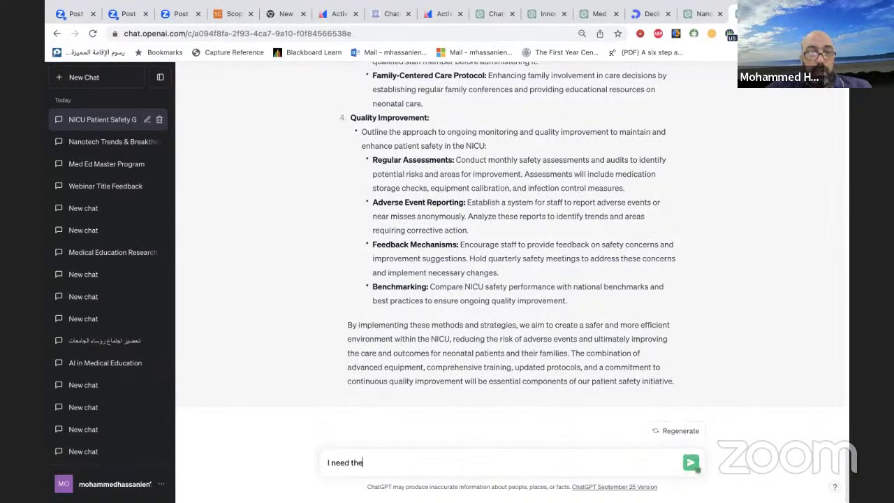
type("budget in e")
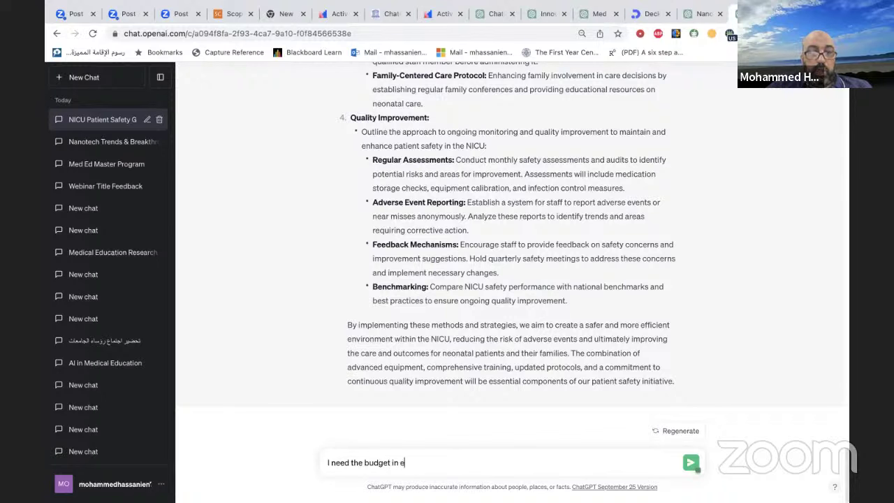
type("gypt")
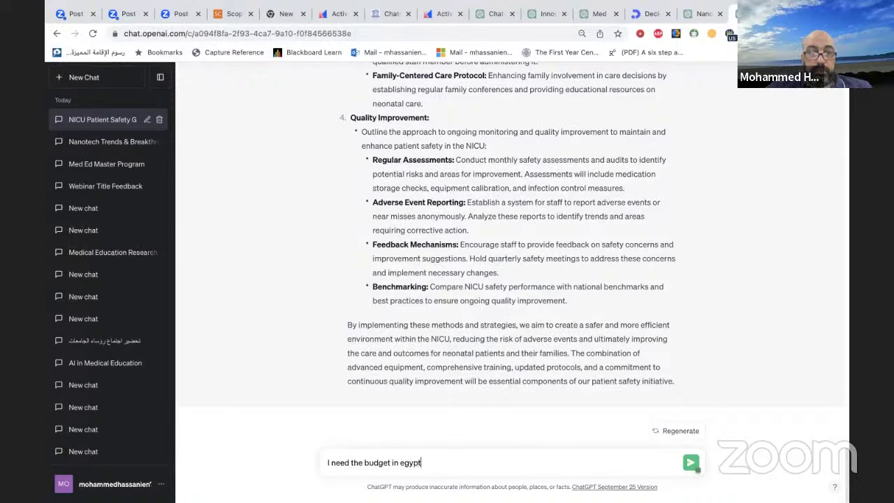
type("ian pounds")
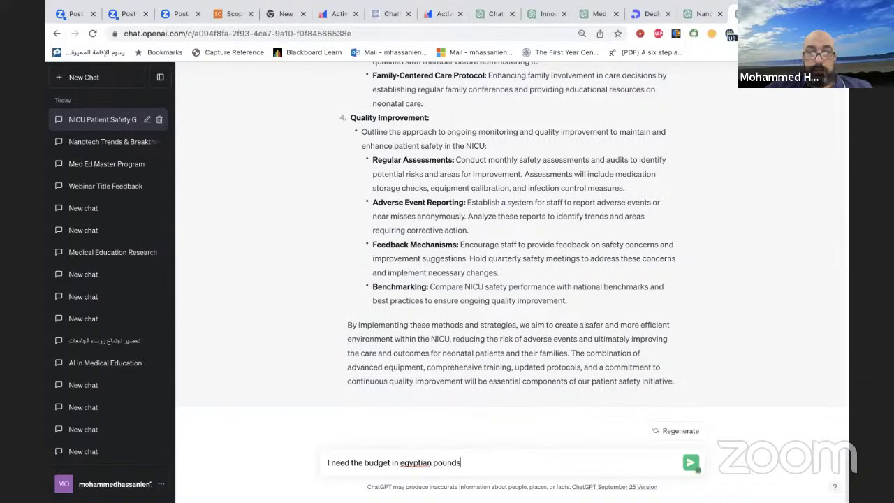
key("Return")
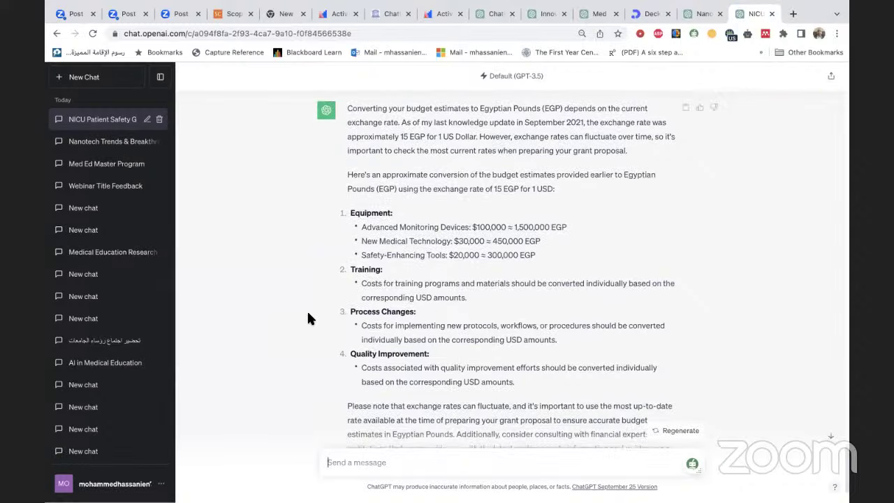
scroll(308, 318, "down", 1)
scroll(308, 318, "down", 1)
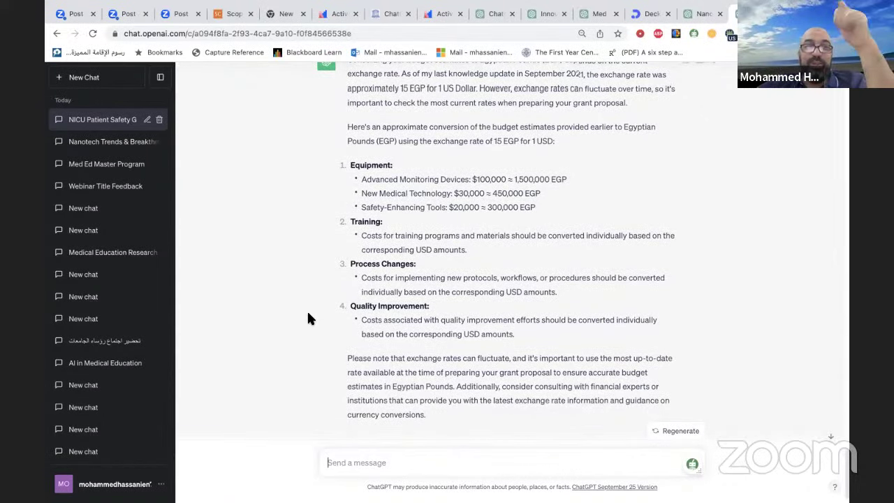
- Copy the Timeline item, heading and description, from the earlier grant proposal outline in this chat
scroll(308, 318, "down", 2)
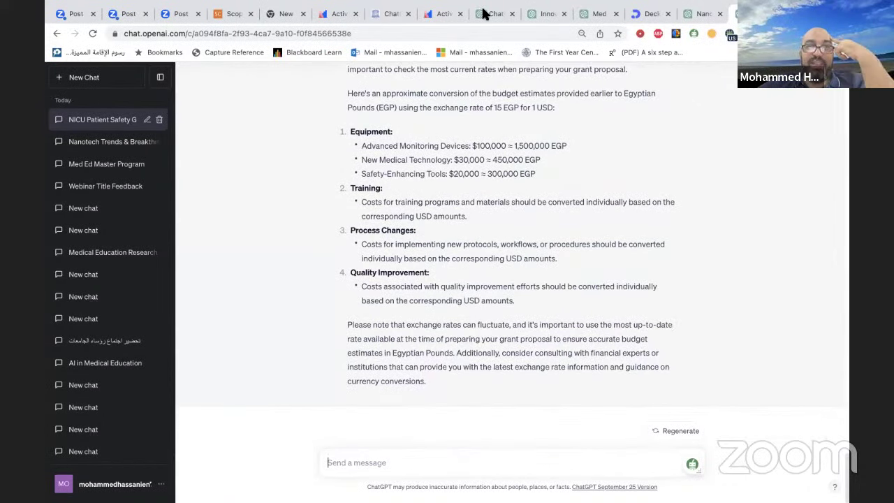
scroll(439, 150, "up", 5)
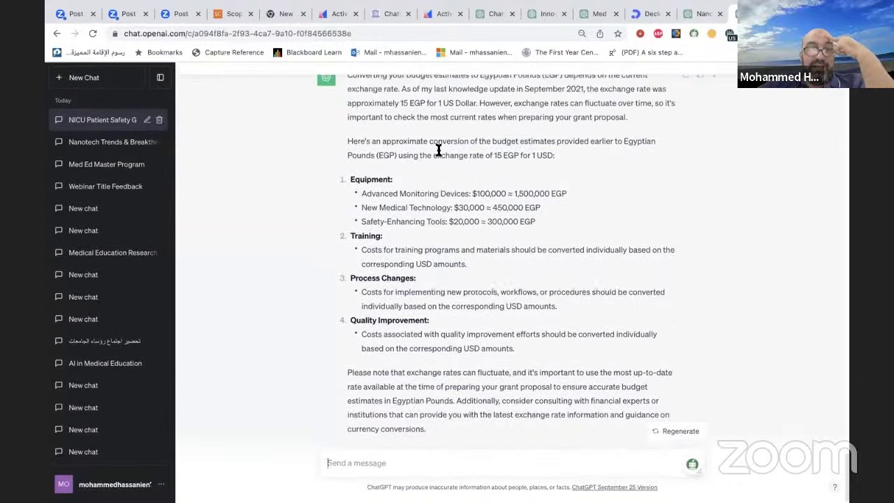
scroll(440, 206, "up", 15)
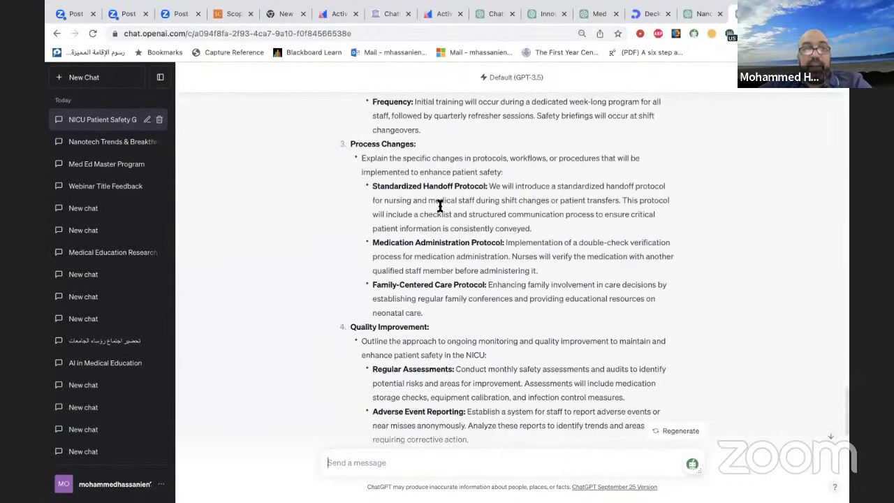
scroll(440, 206, "up", 15)
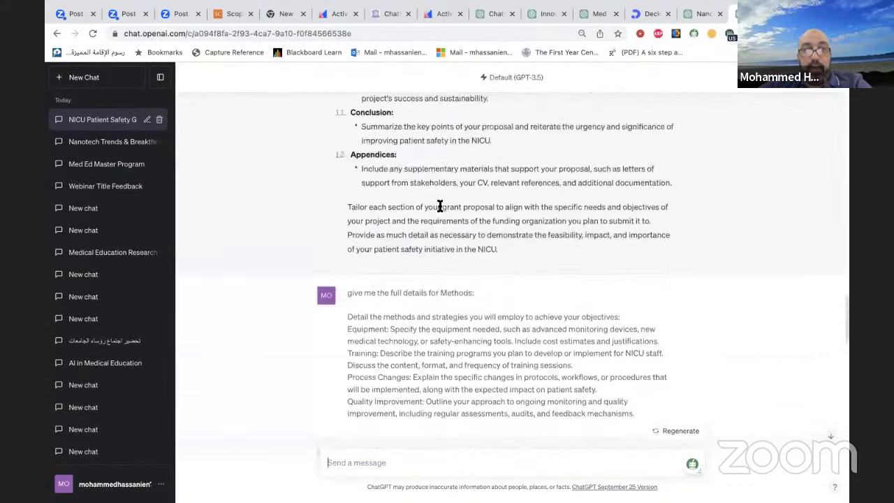
scroll(441, 206, "up", 5)
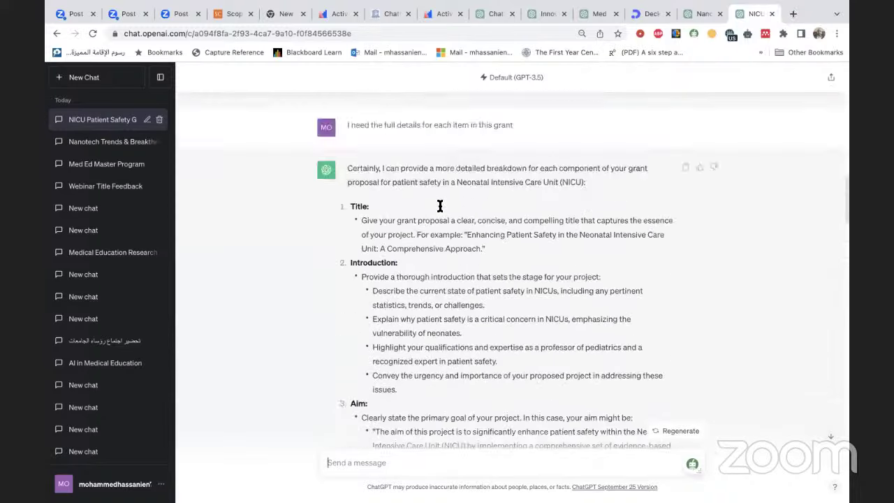
scroll(439, 205, "down", 12)
scroll(440, 205, "up", 2)
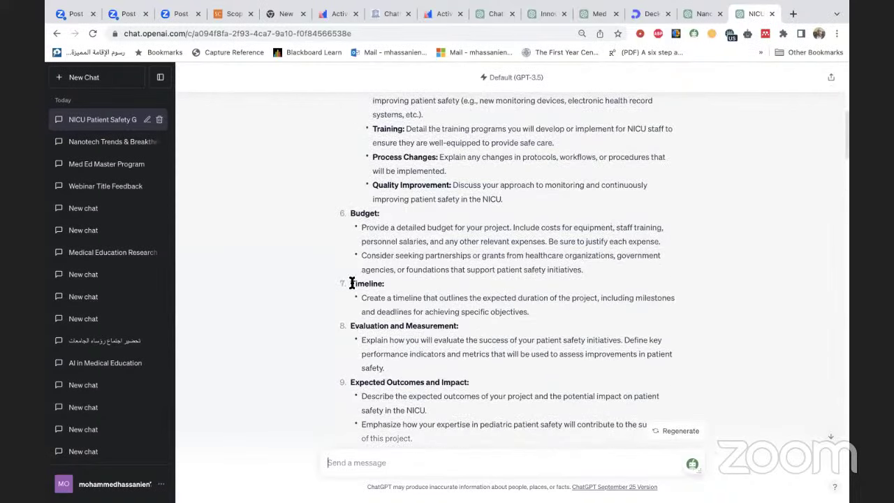
left_click_drag(350, 284, 597, 321)
key("ctrl+c")
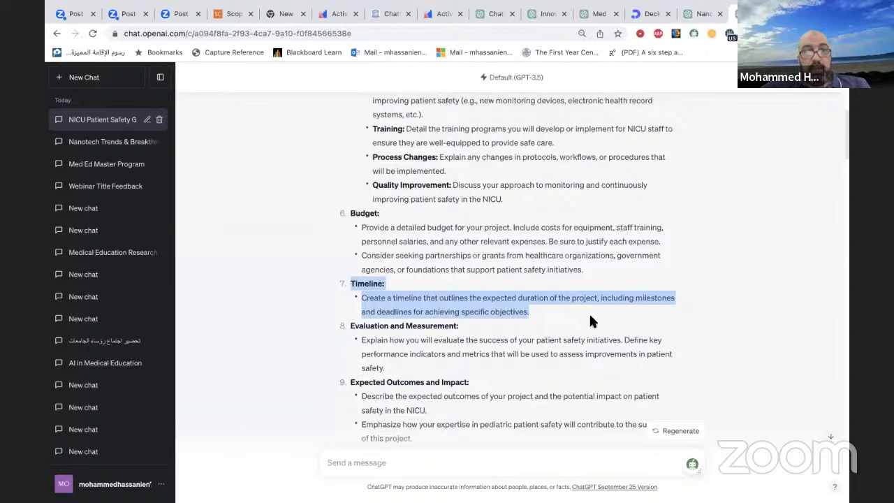
- Send the copied Timeline text after "A detailed", ending the prompt with "in table foramt", and look through the reply
left_click(403, 460)
type("A")
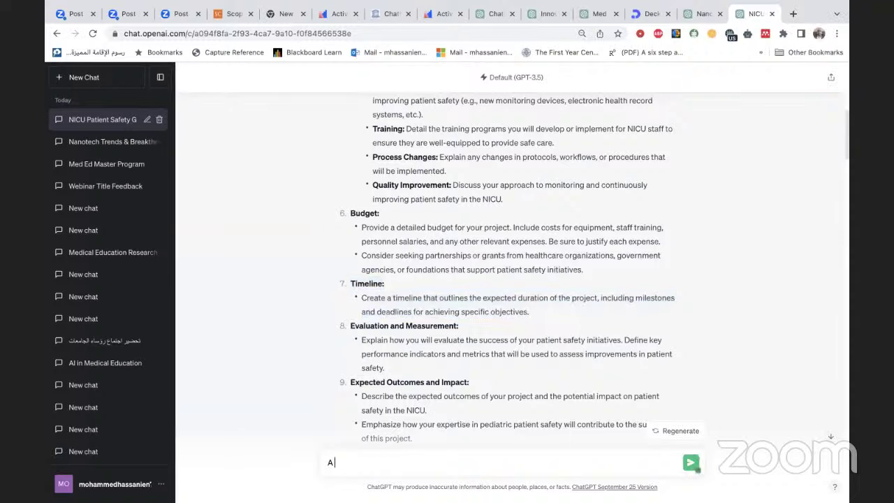
type("led")
key("ctrl+v")
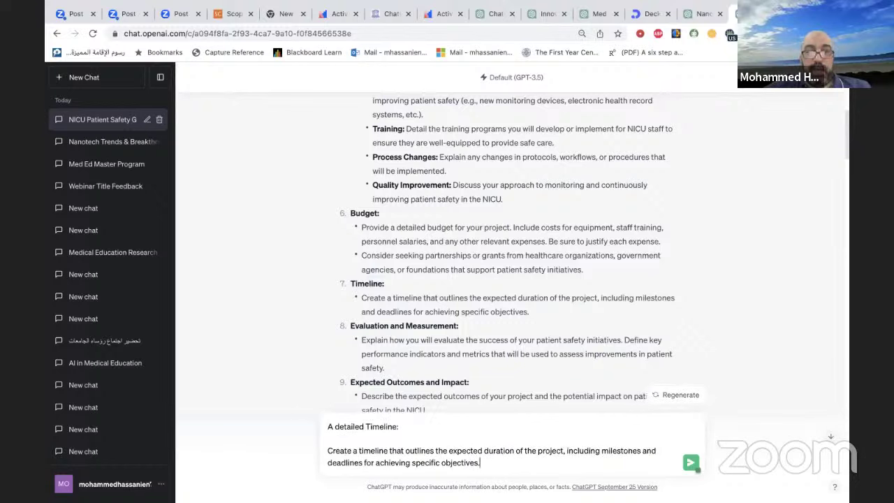
type("in ta")
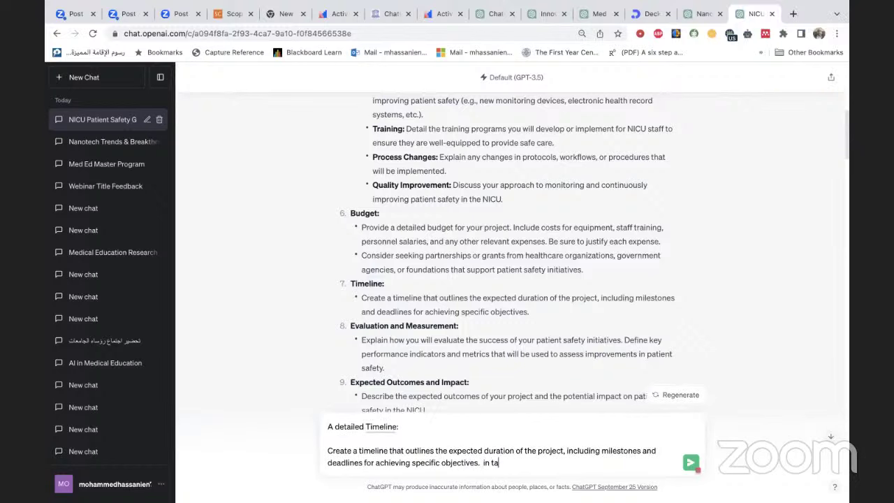
type("ble foramt")
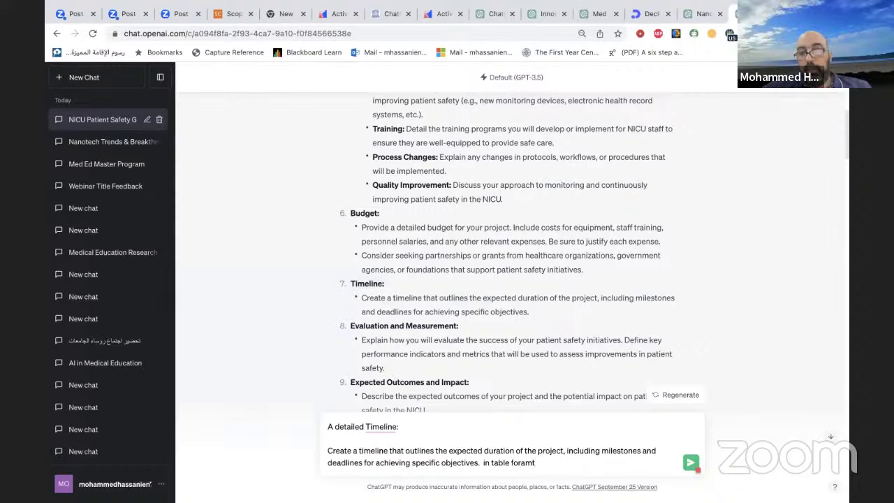
key("Return")
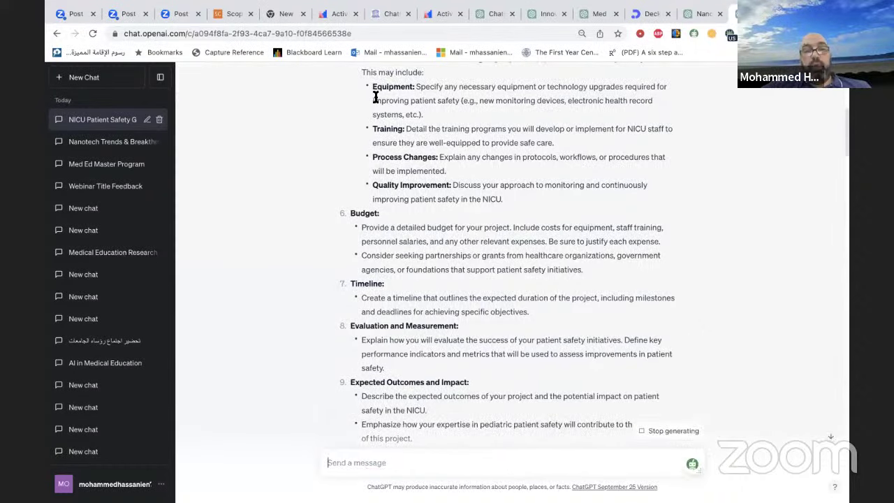
scroll(372, 99, "up", 10)
scroll(373, 99, "down", 15)
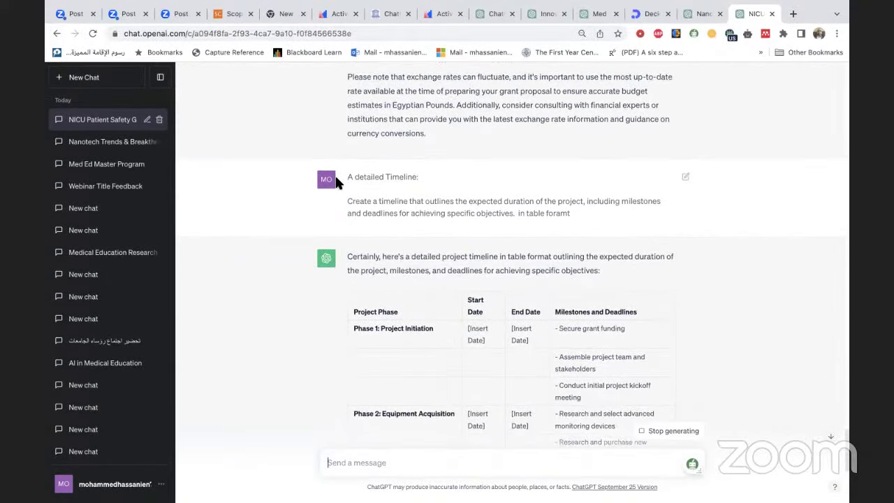
scroll(335, 178, "down", 3)
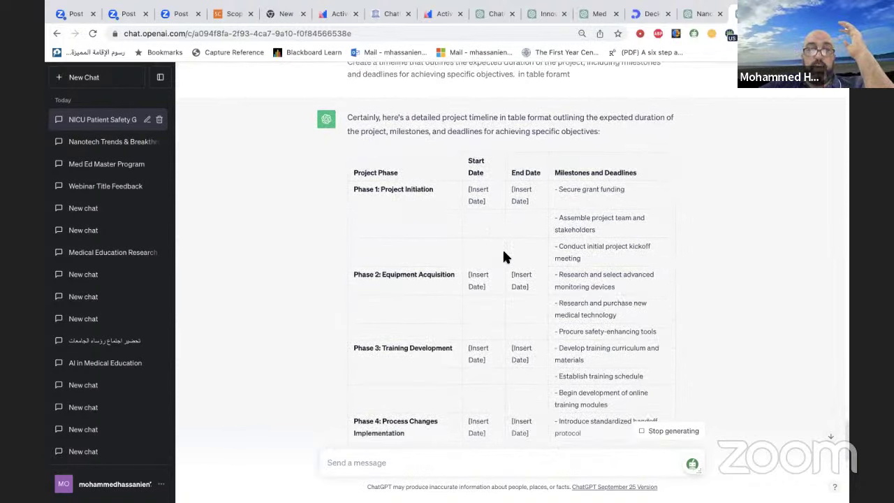
- Send the follow-up prompt "Convert it to diagram" for the project timeline and look through the reply
left_click(350, 461)
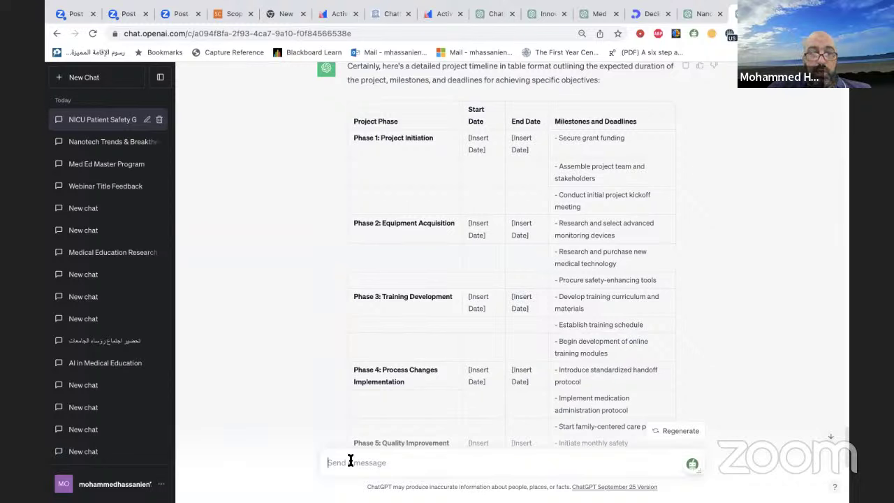
type("Conve")
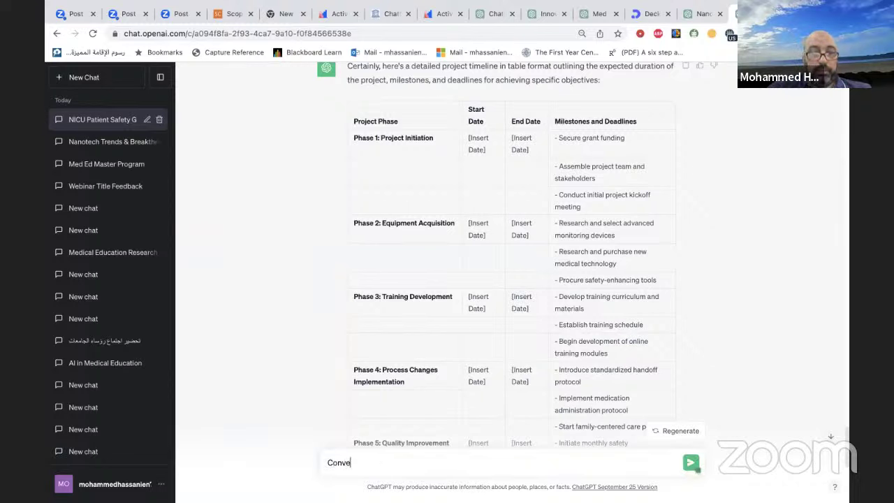
type("rt it t")
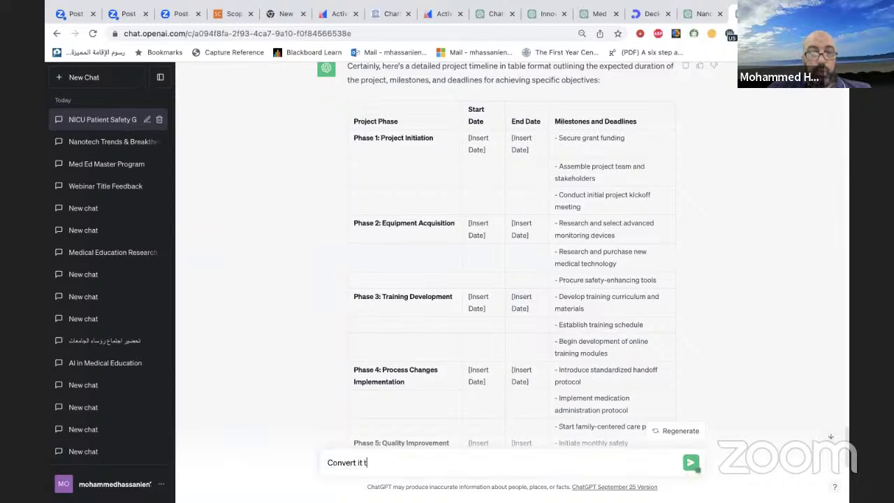
type("o dia")
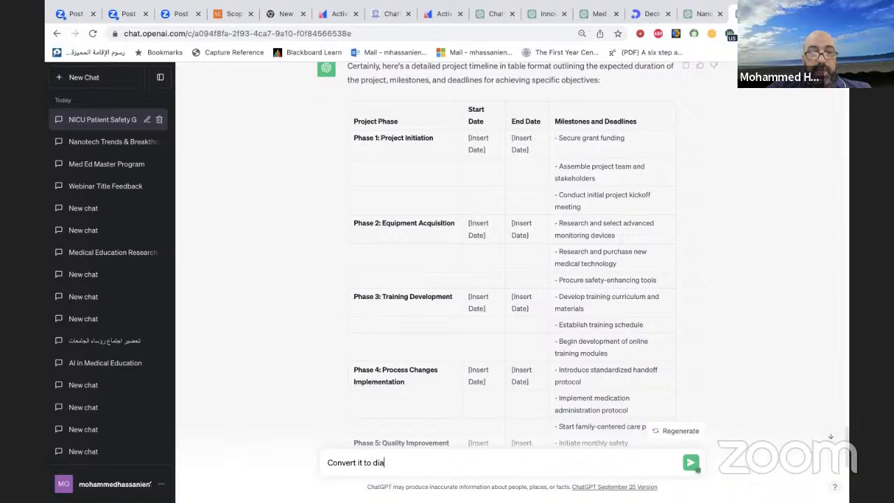
type("gram")
key("Return")
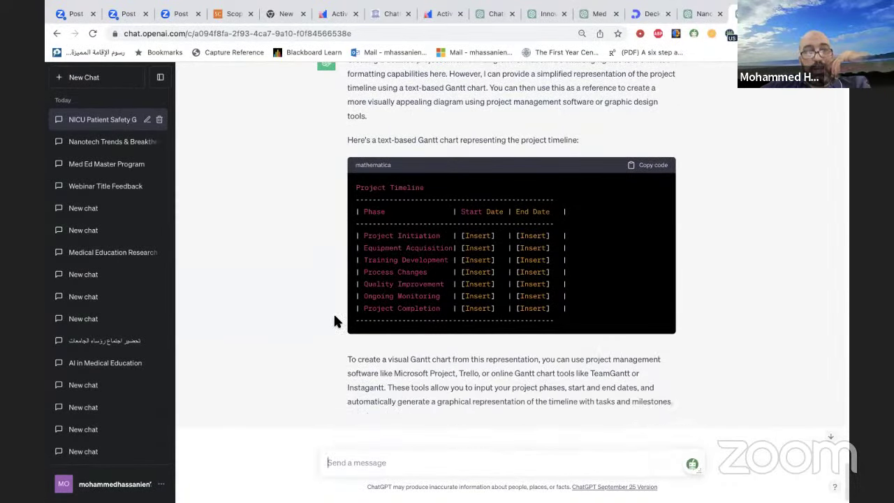
scroll(333, 321, "up", 3)
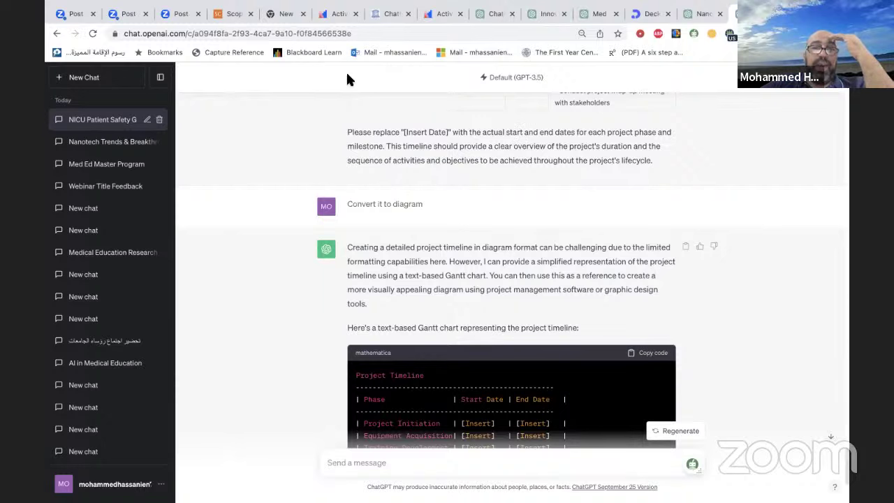
- Copy the share link to the NICU Patient Safety Grant chat
right_click(598, 122)
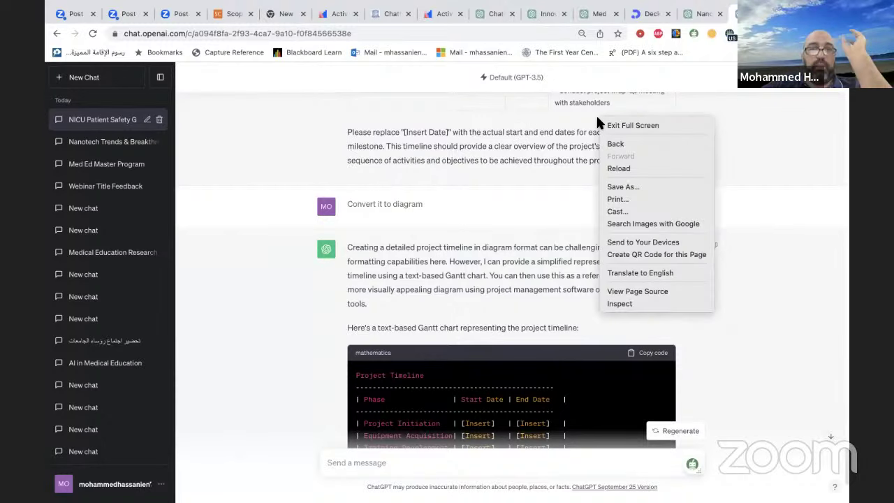
left_click(608, 125)
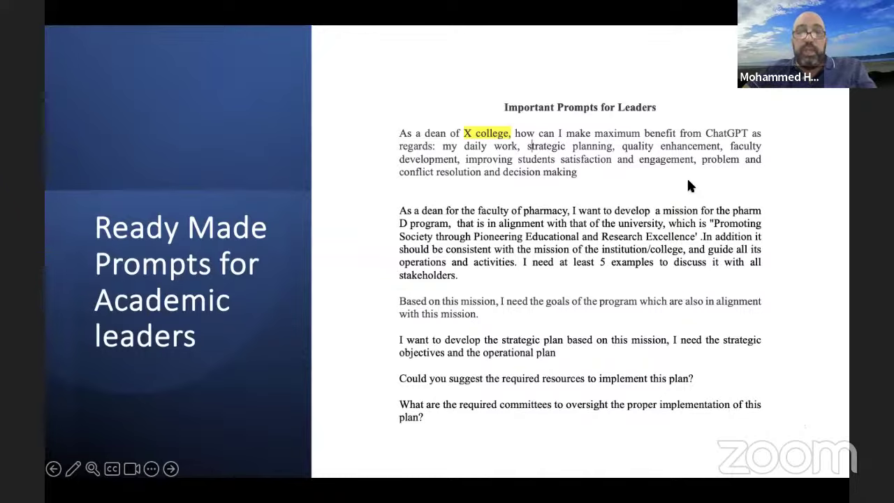
key("alt+Tab")
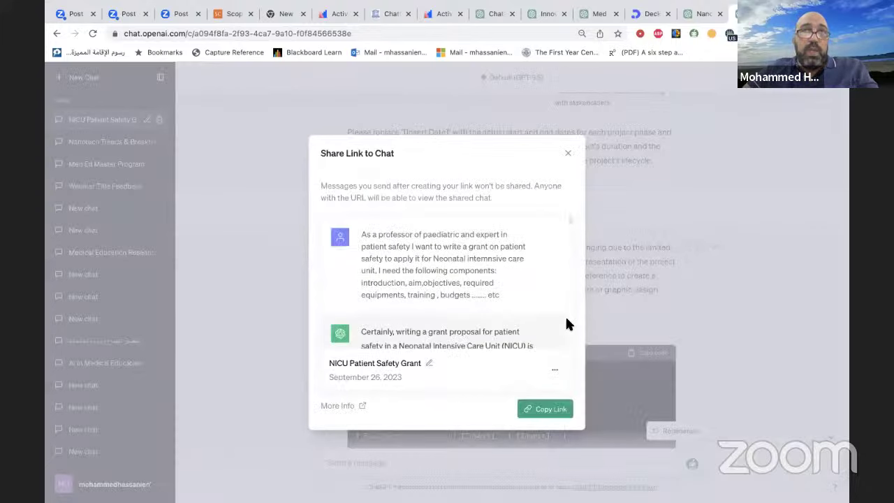
left_click(544, 411)
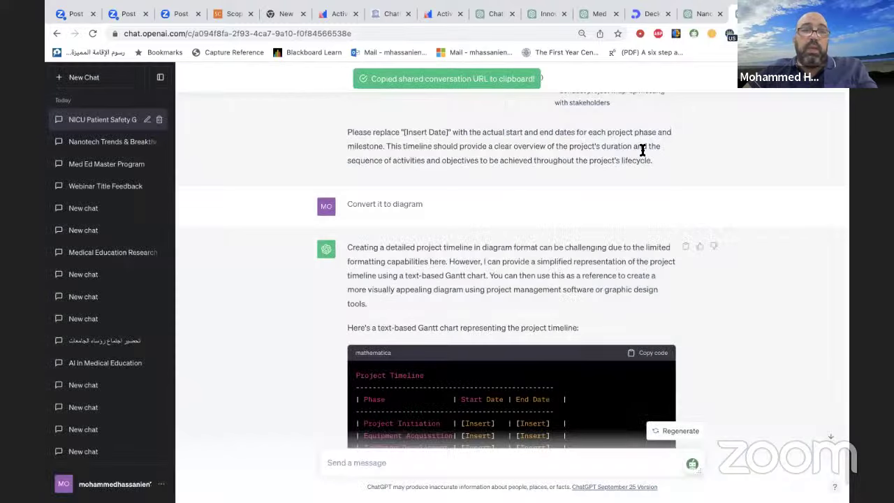
- Switch back to the slide show at the "Ready Made Prompts for Academic leaders" slide
scroll(643, 148, "up", 3)
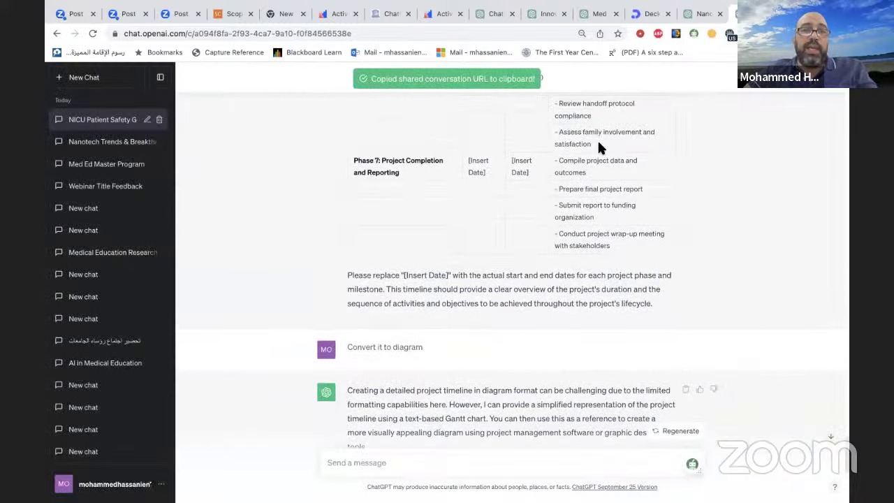
mouse_move(485, 8)
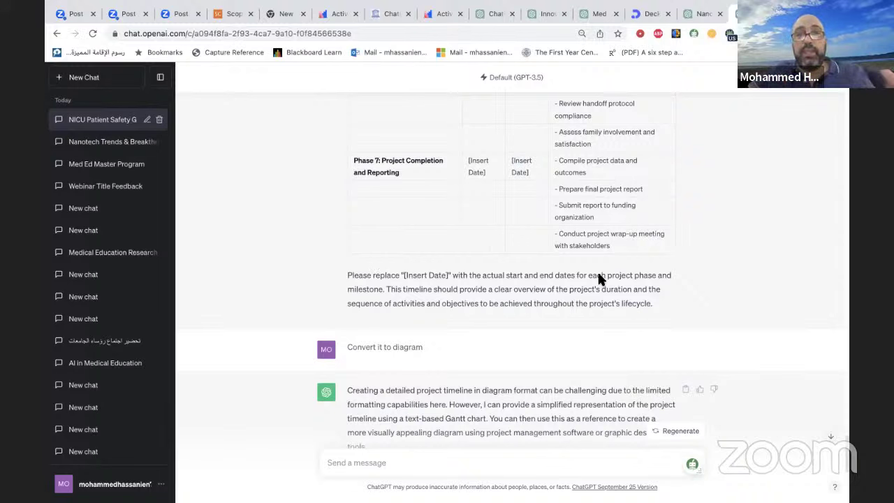
right_click(351, 82)
key("Escape")
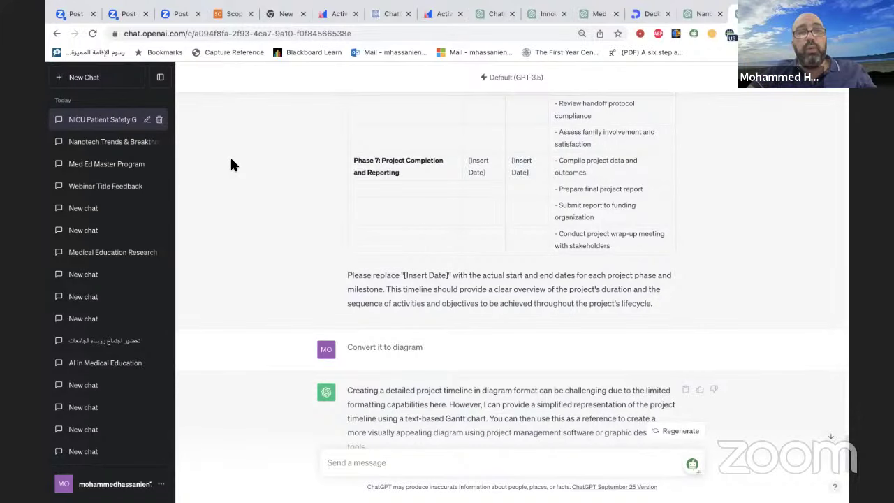
key("ctrl+Left")
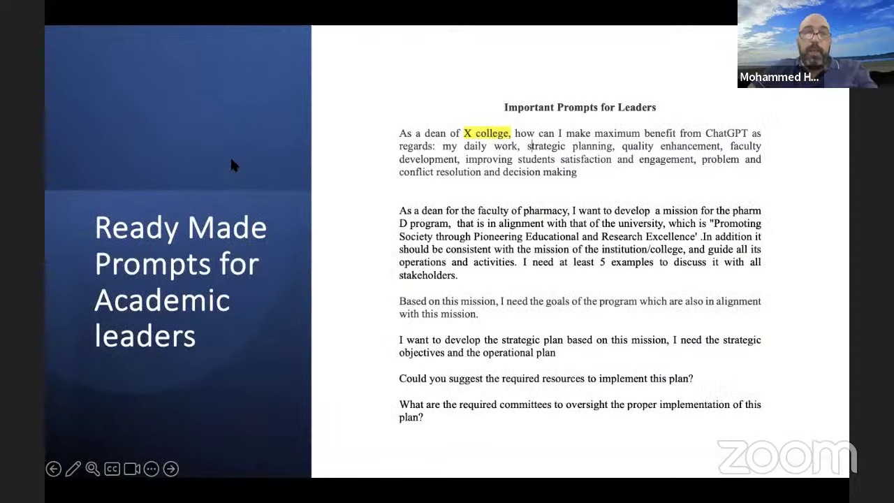